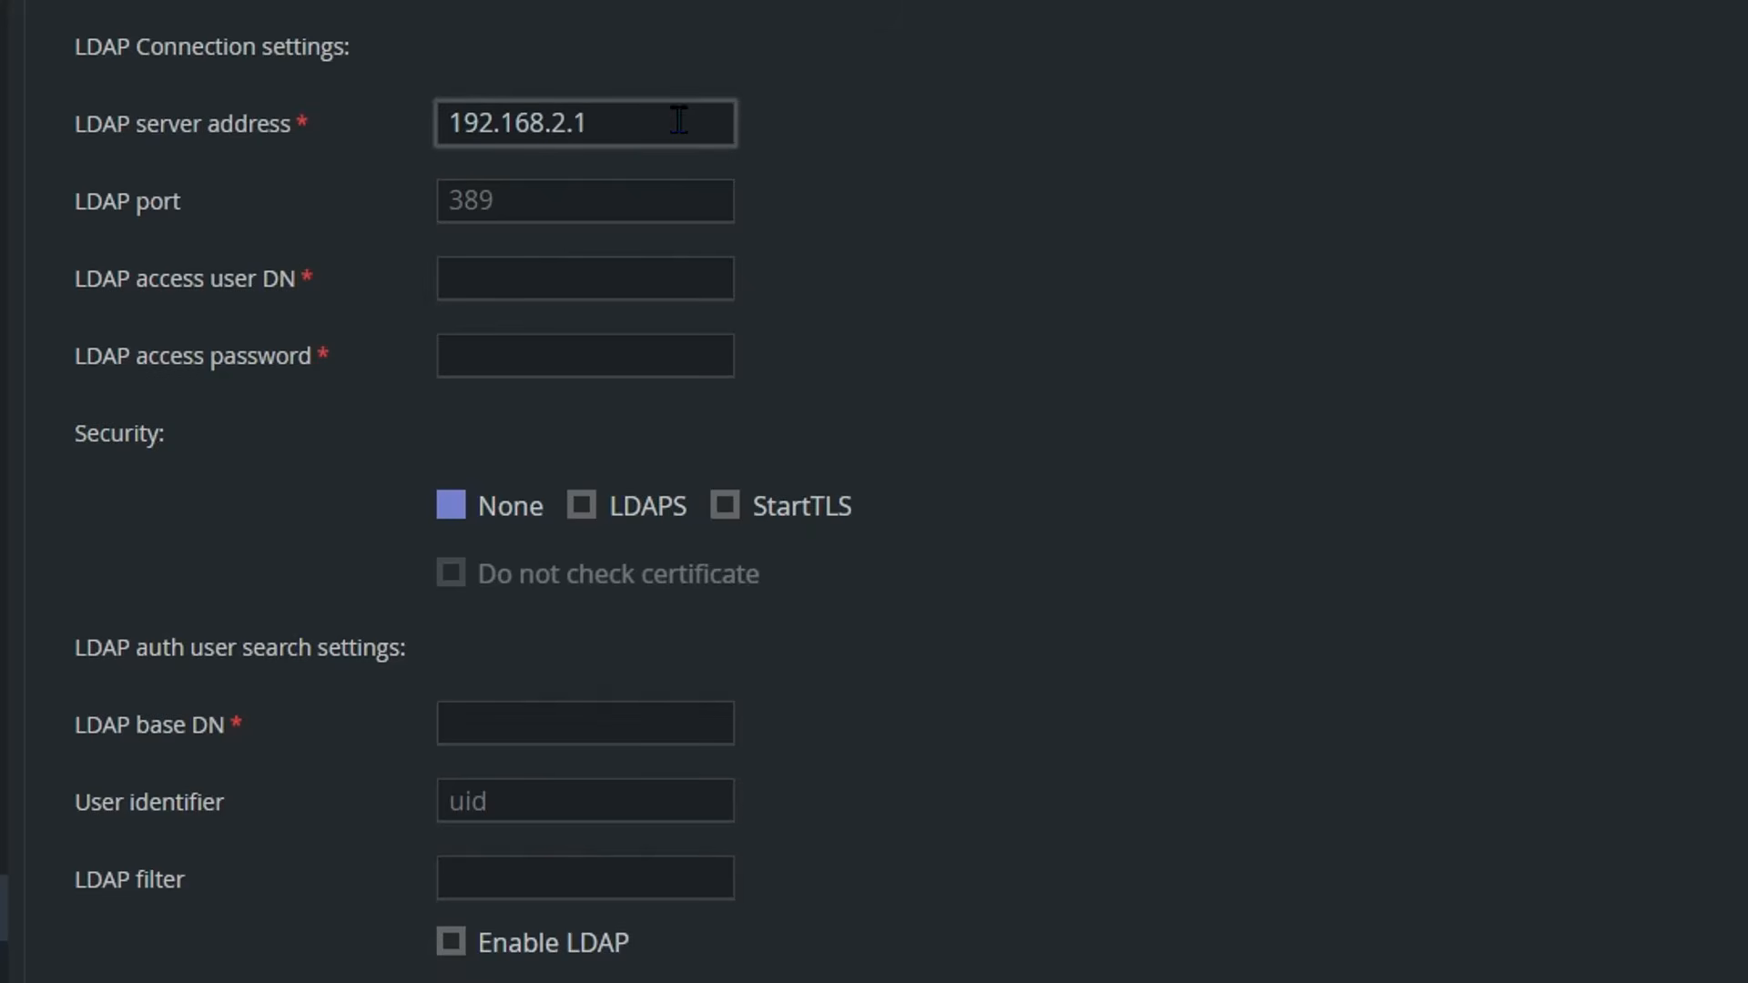
Step: Finish entering LDAP server address 192.168.2.14 and bring up the Unimus Lab draw.io diagram
type("4")
left_click(1002, 981)
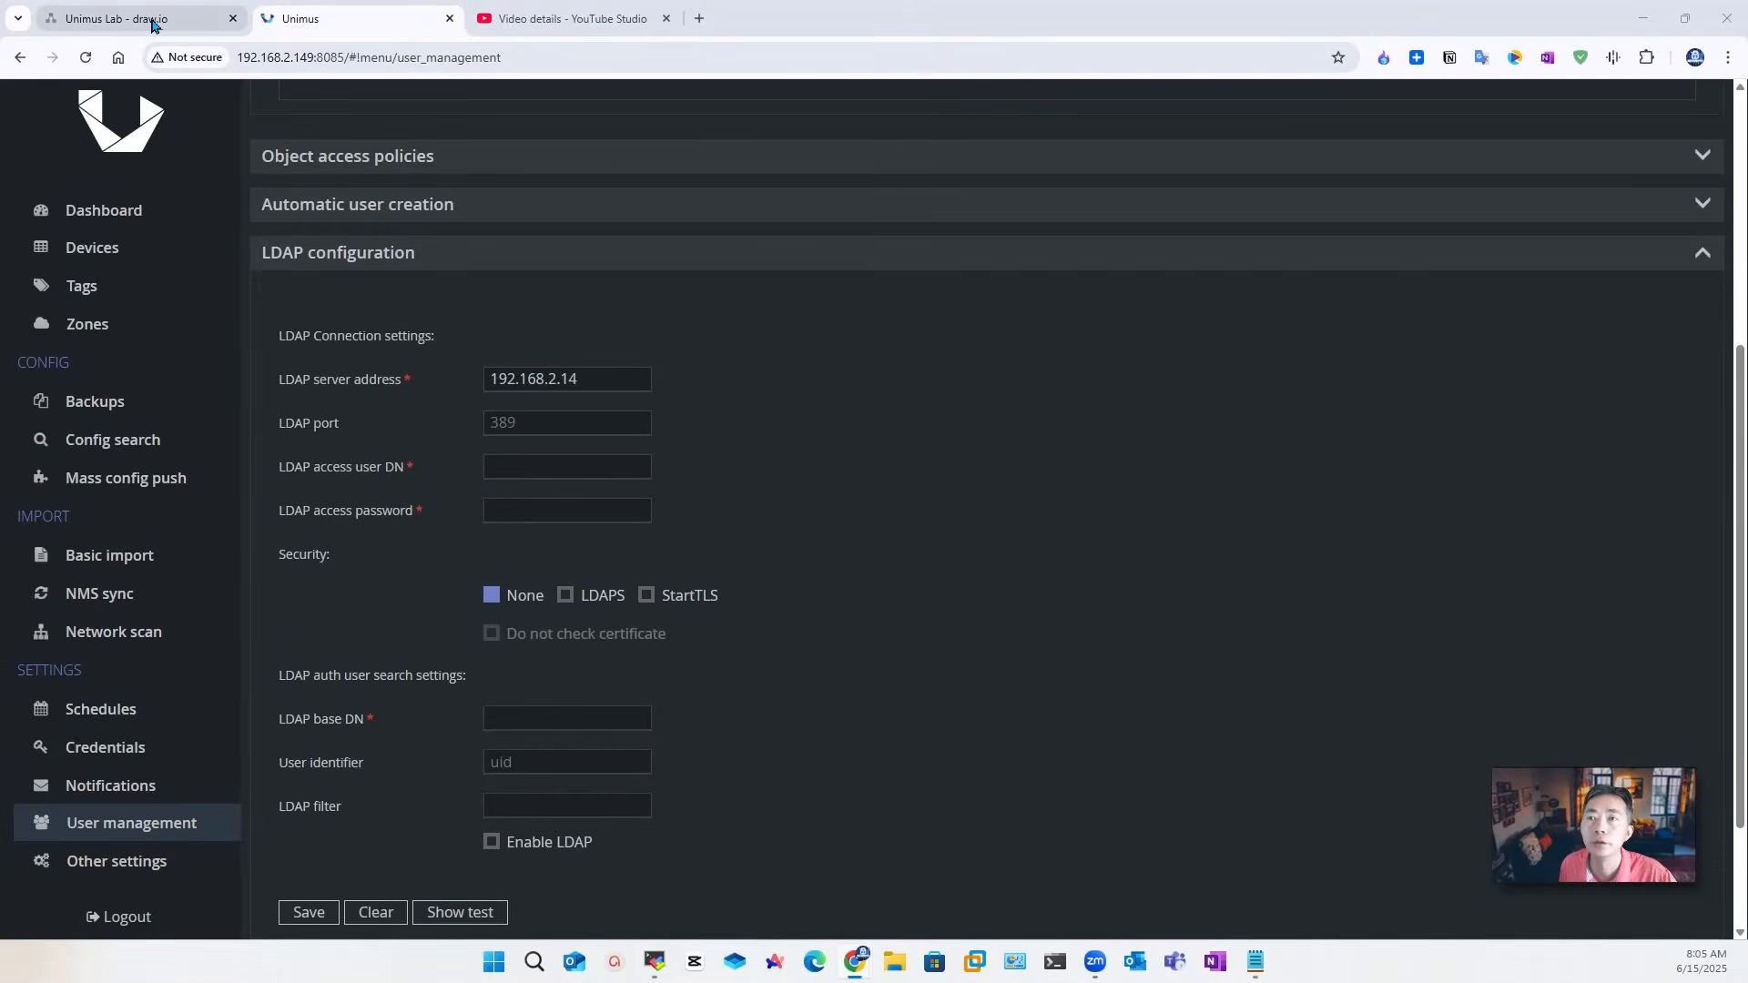
left_click(146, 18)
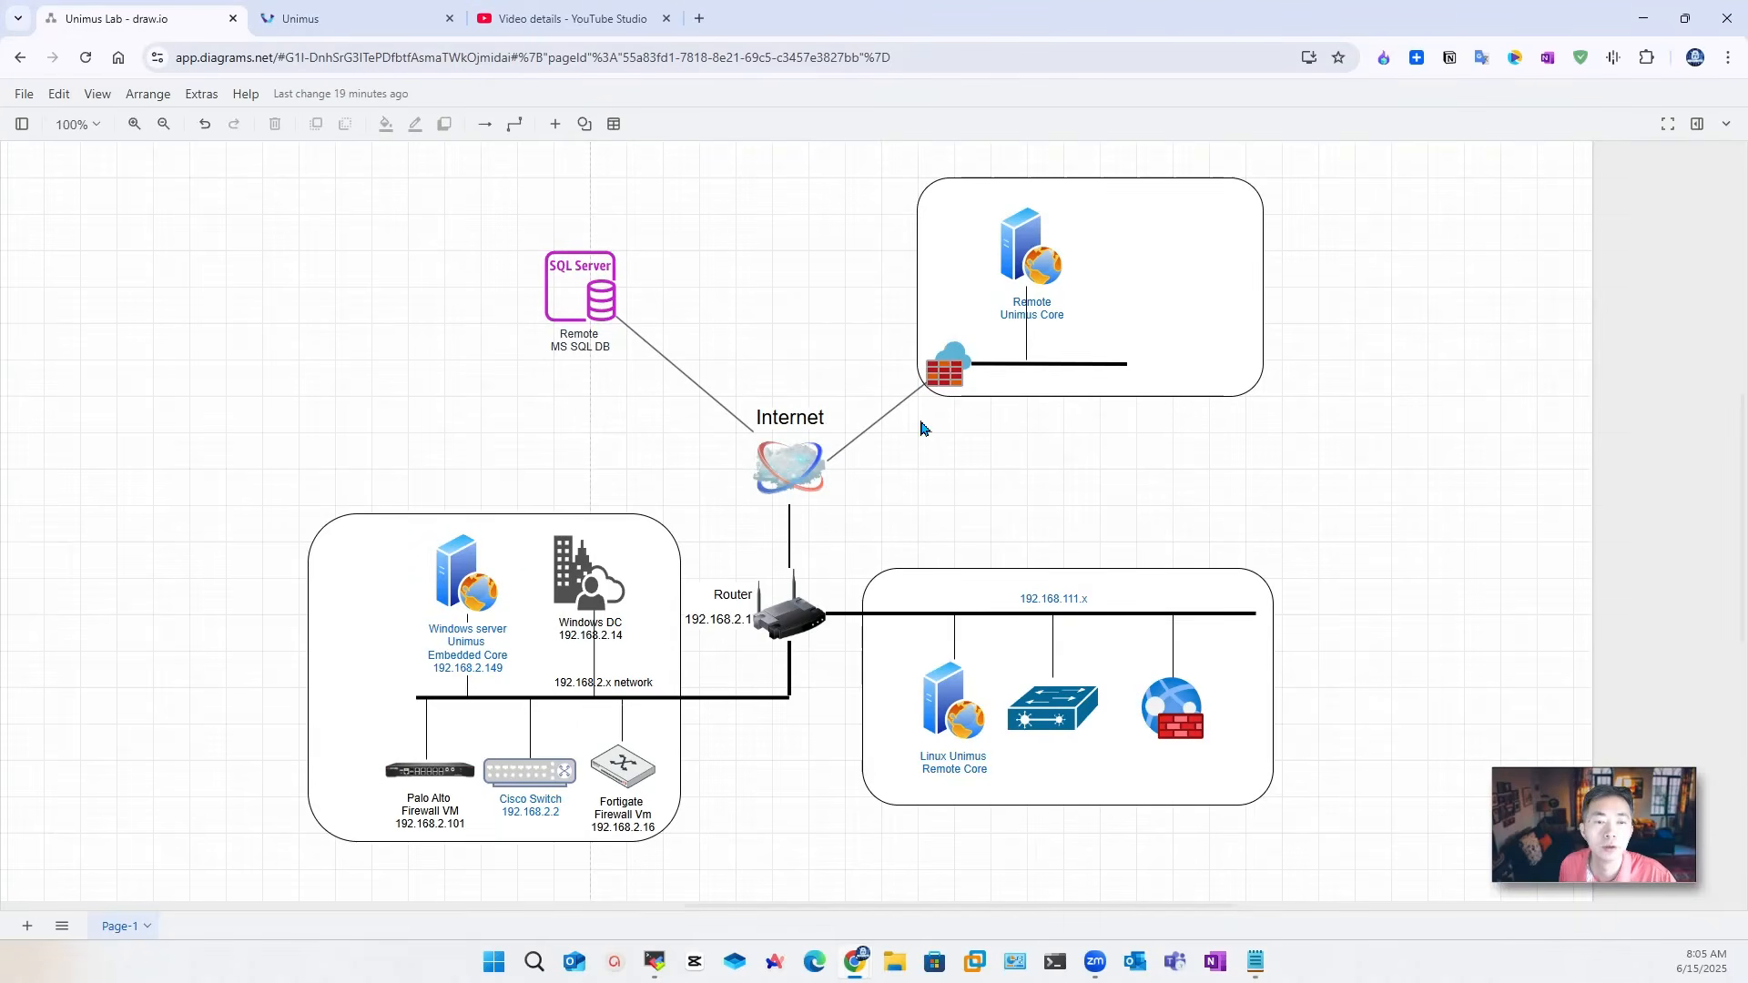
Step: Confirm the Windows DC's IP on the diagram, then return to Unimus's LDAP access user DN field
left_click(591, 594)
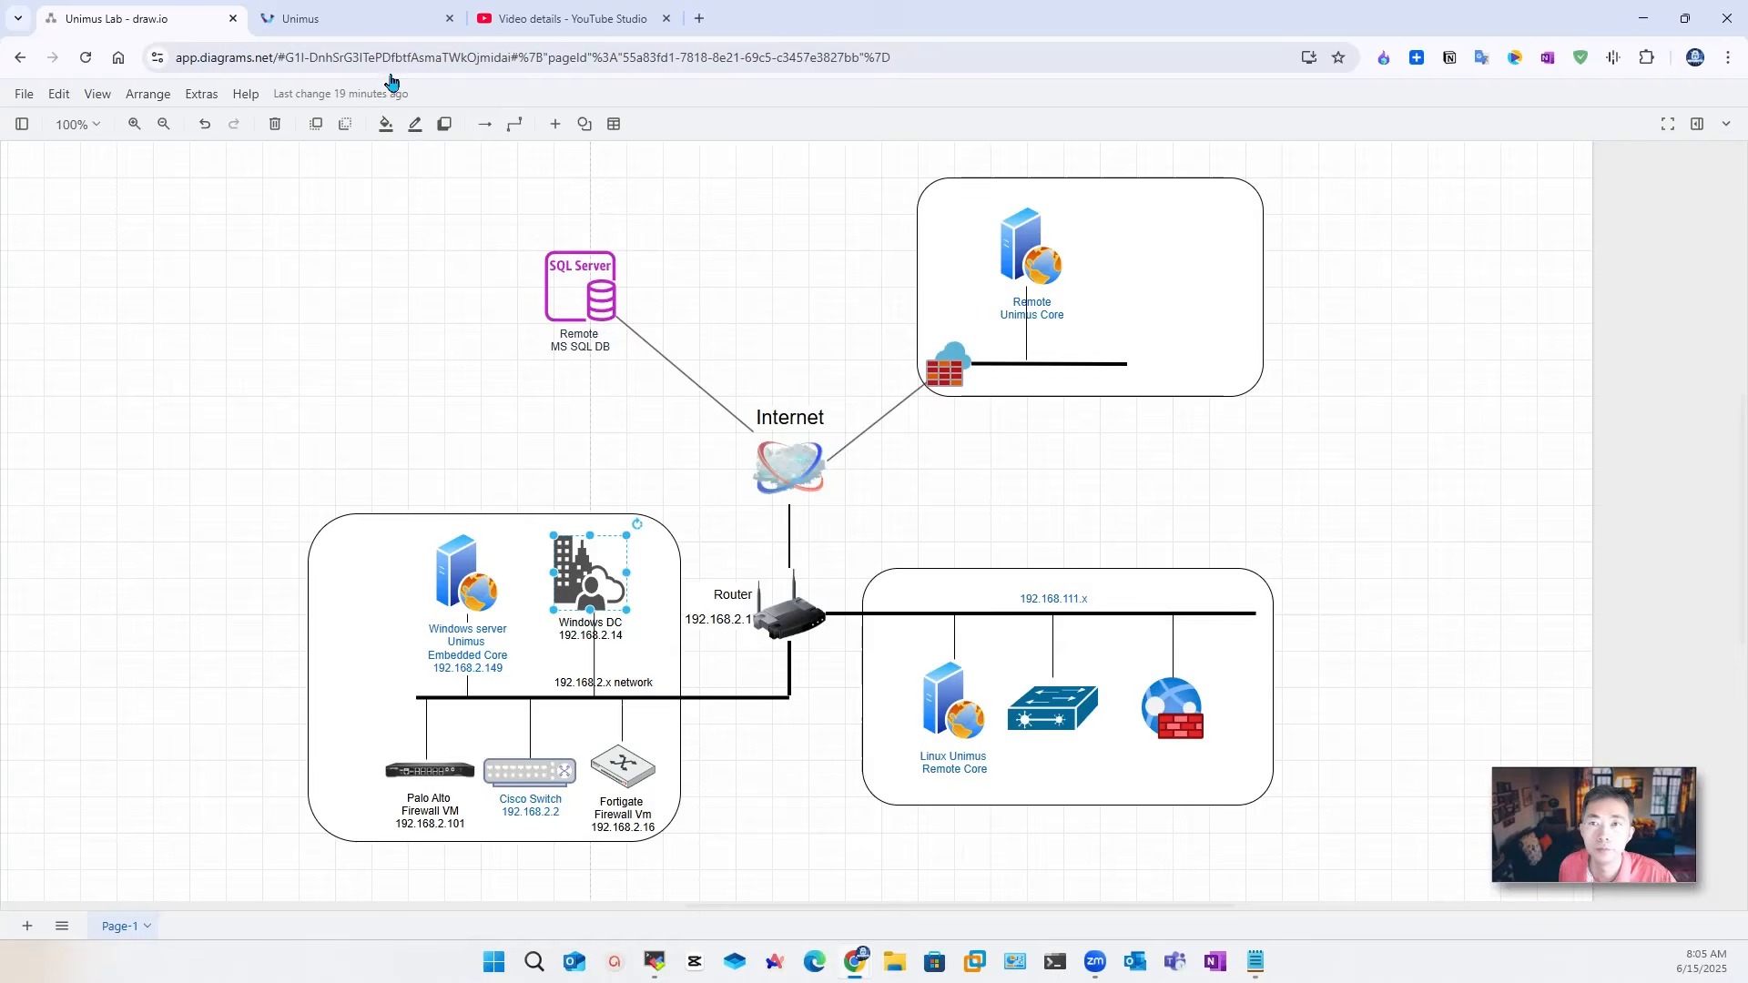
left_click(355, 18)
left_click(538, 465)
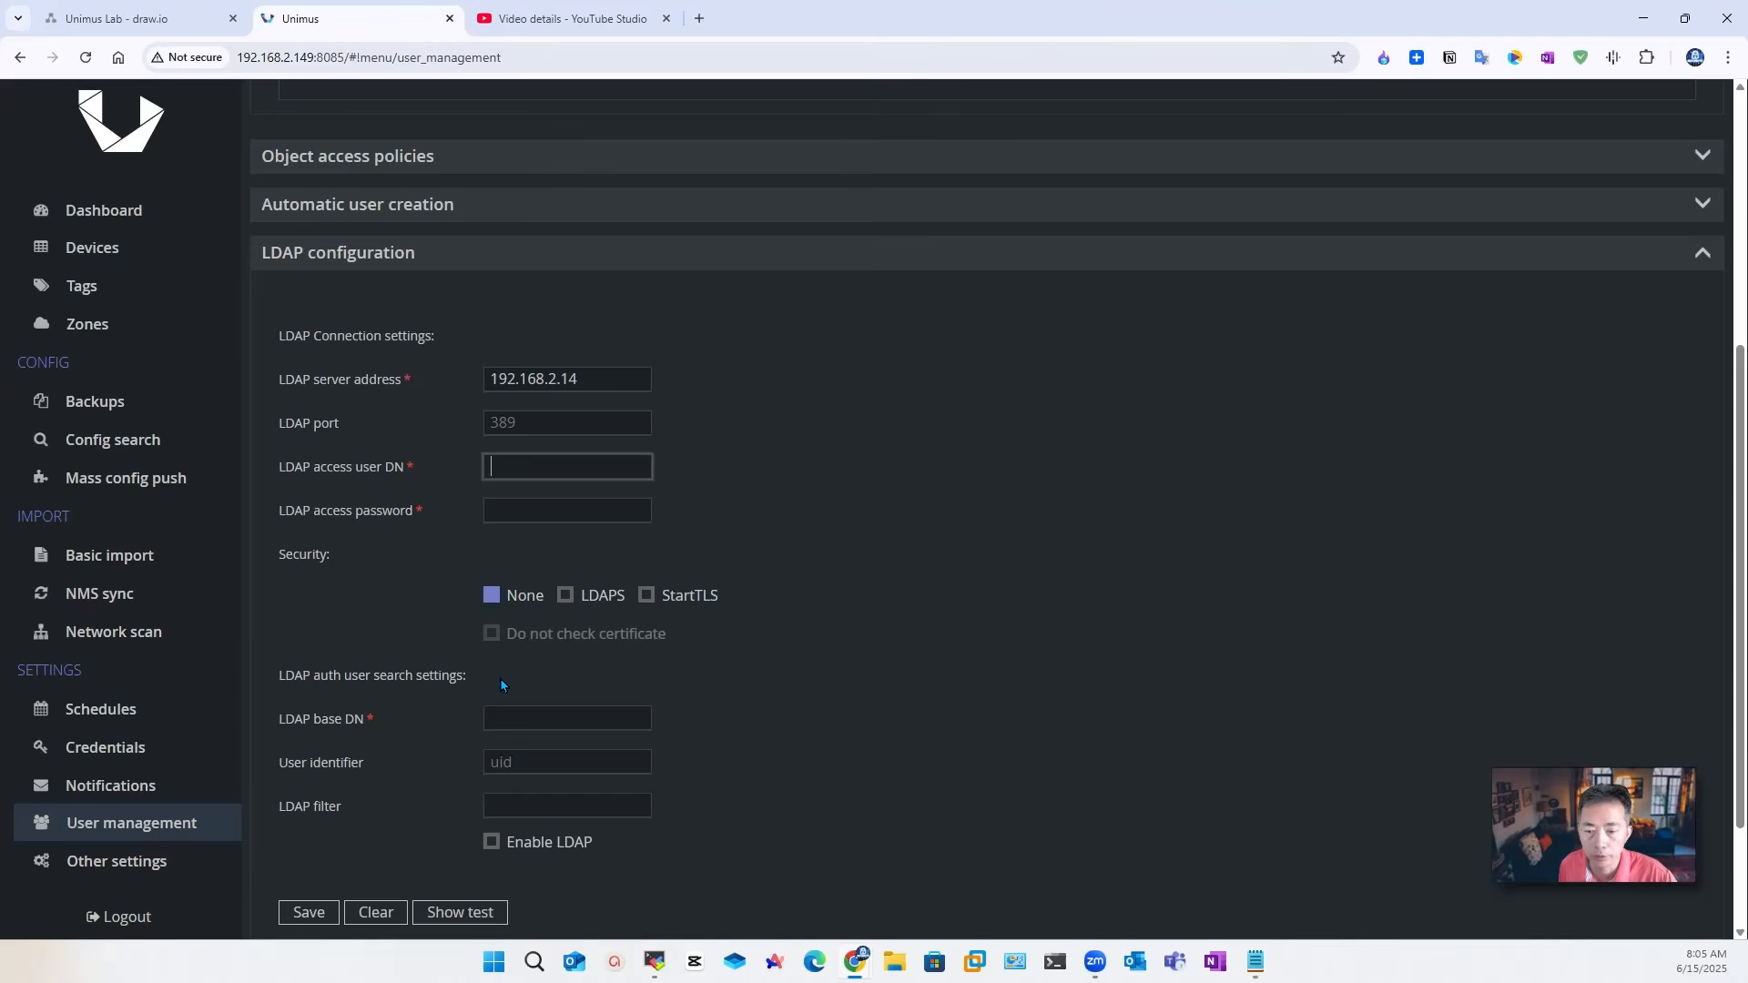
Step: Move to the LDAP base DN field before switching to the domain controller console
left_click(543, 716)
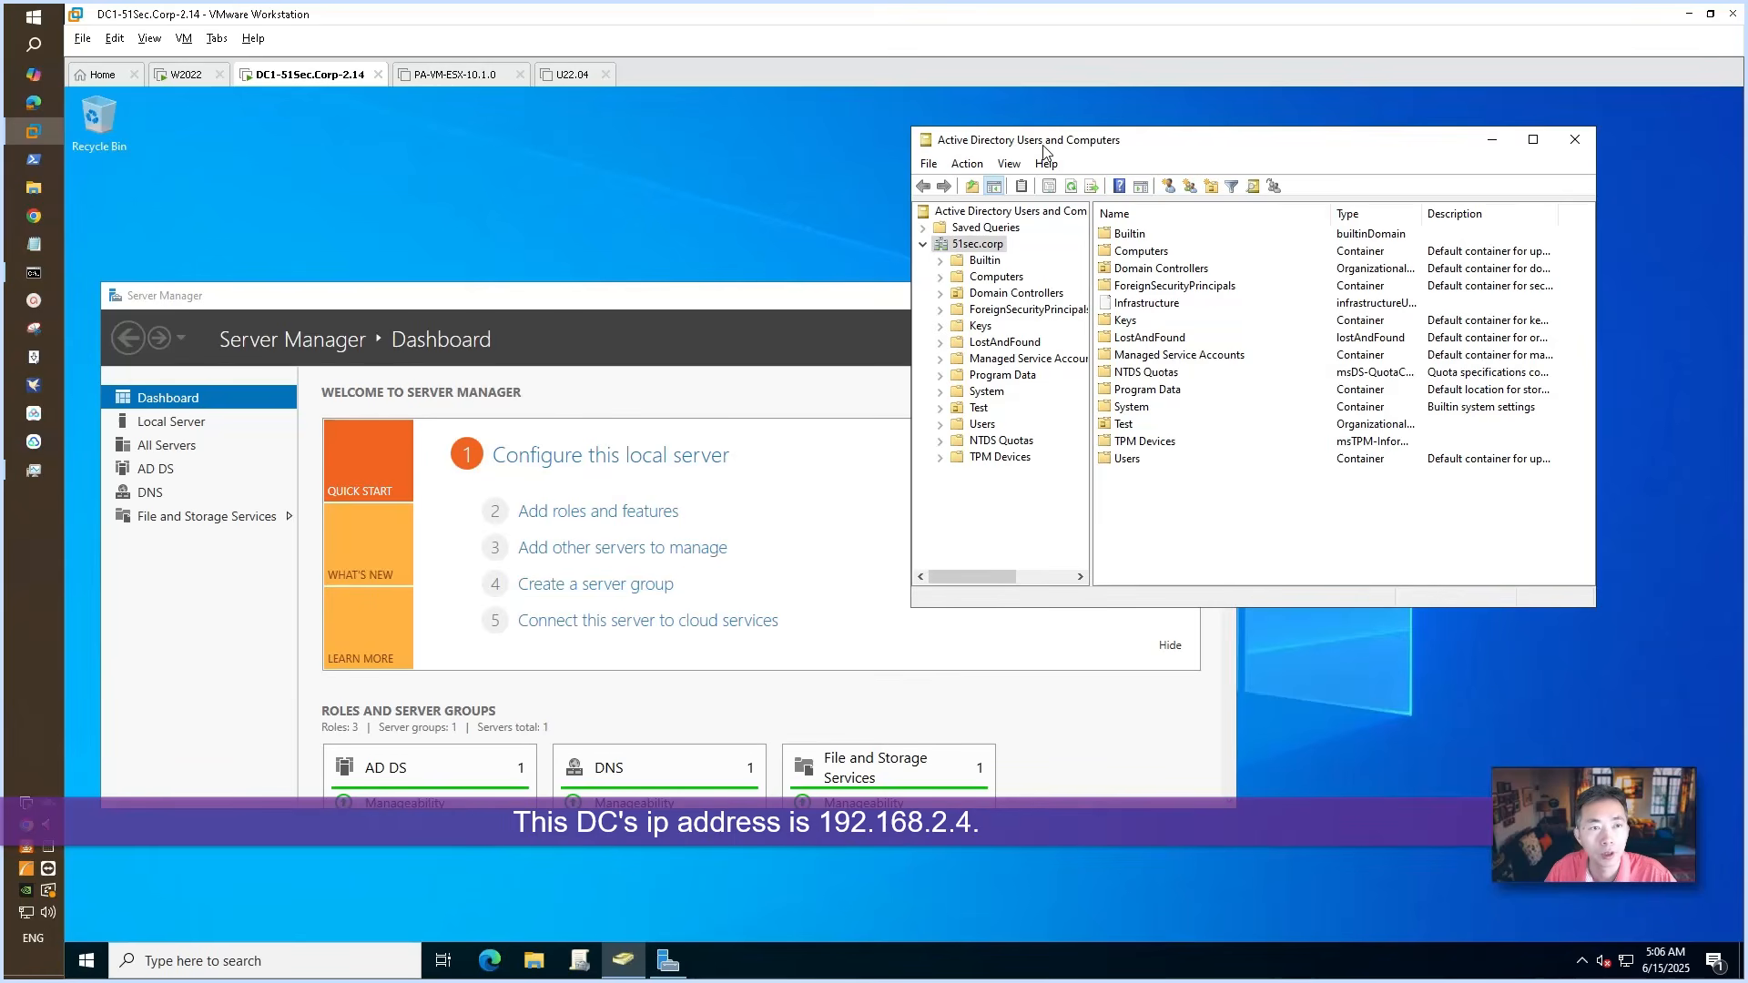
Step: Turn on Advanced Features in Active Directory Users and Computers
left_click(93, 956)
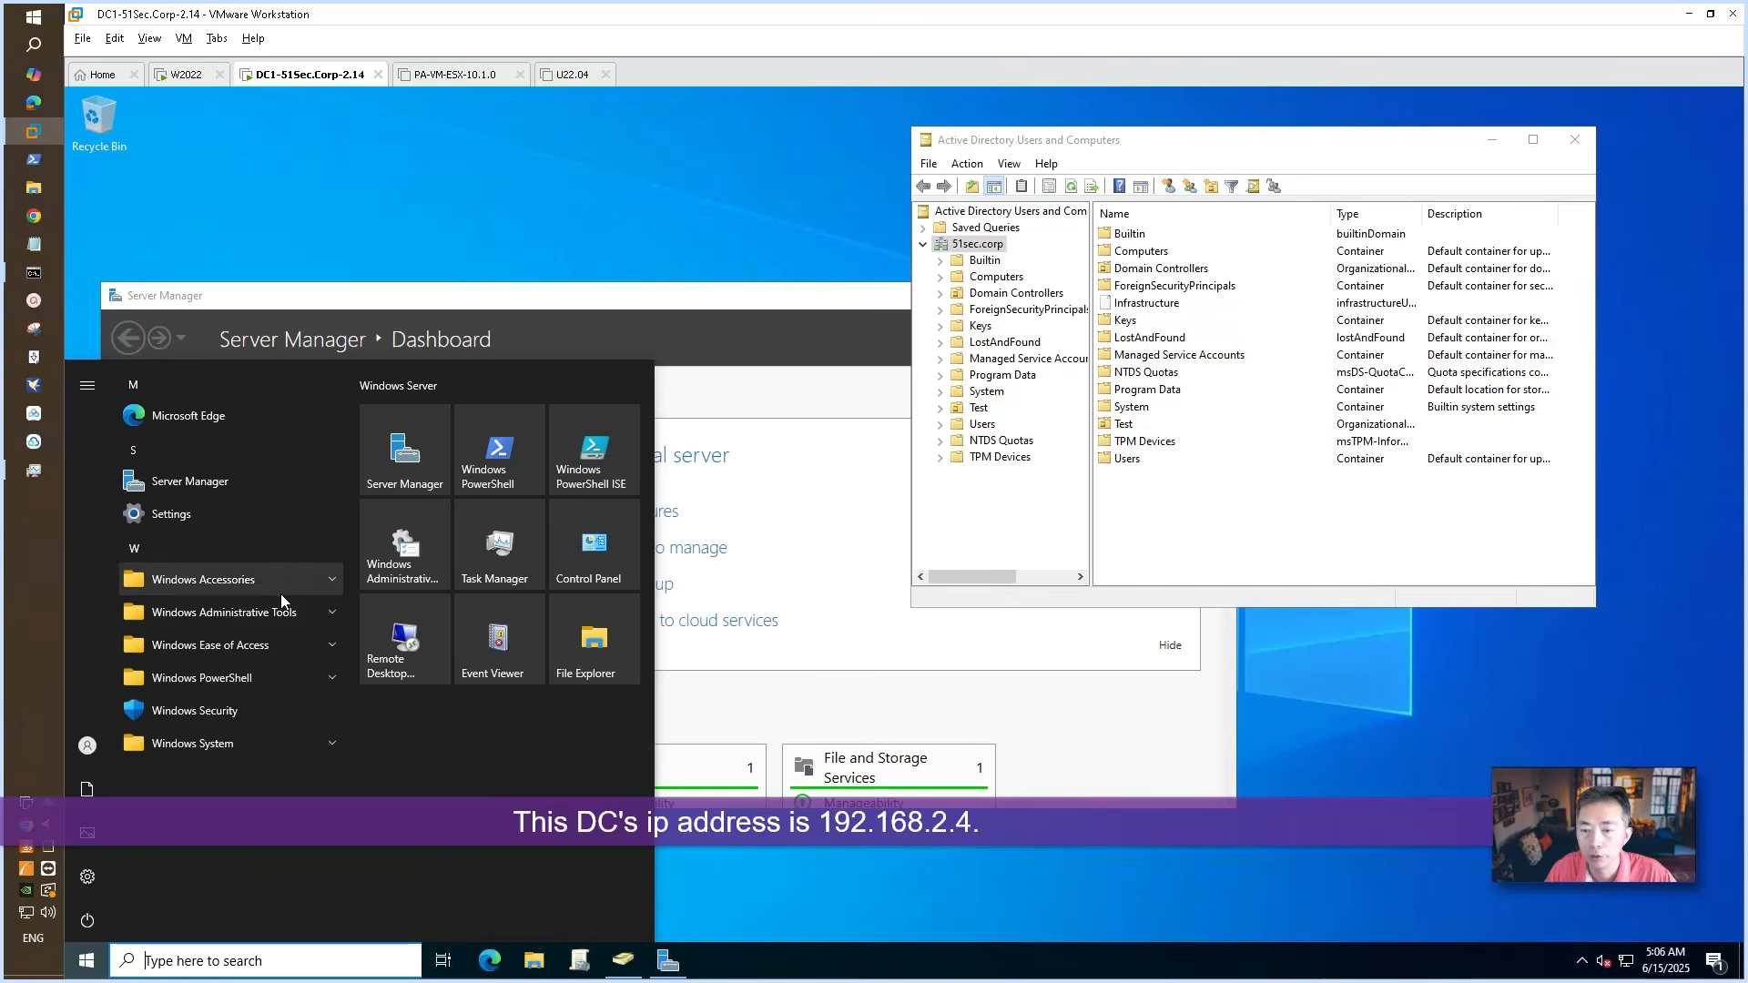
left_click(290, 613)
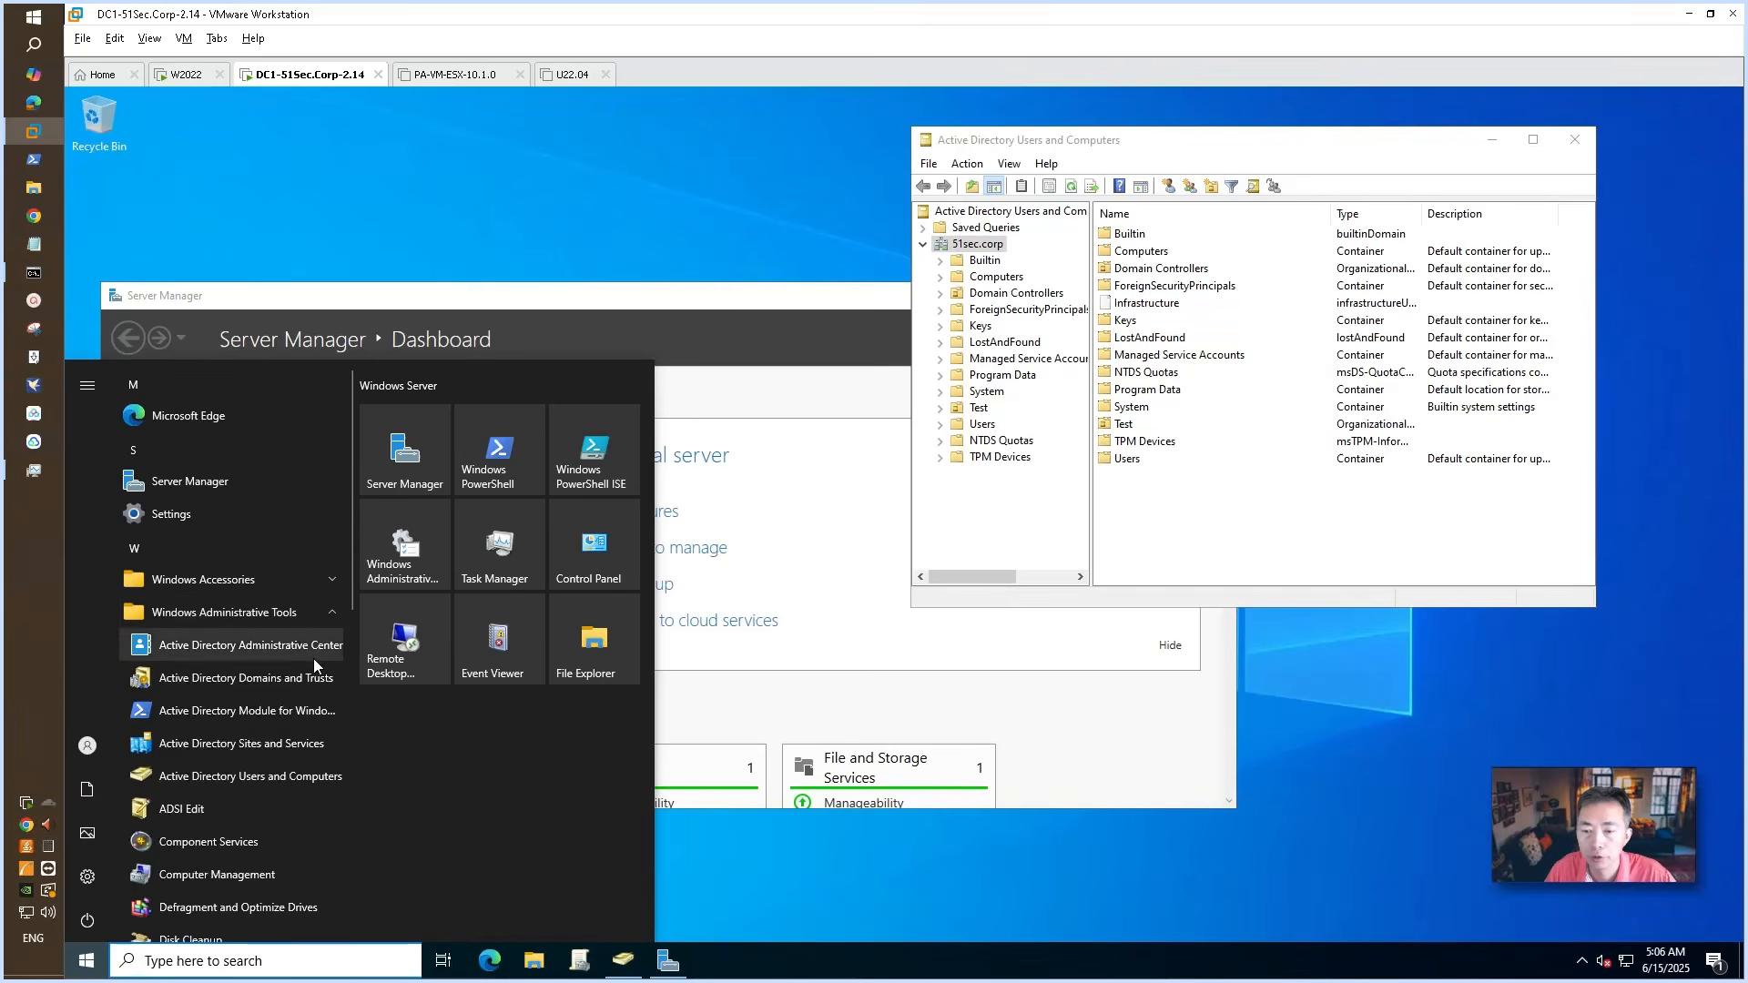
left_click(309, 779)
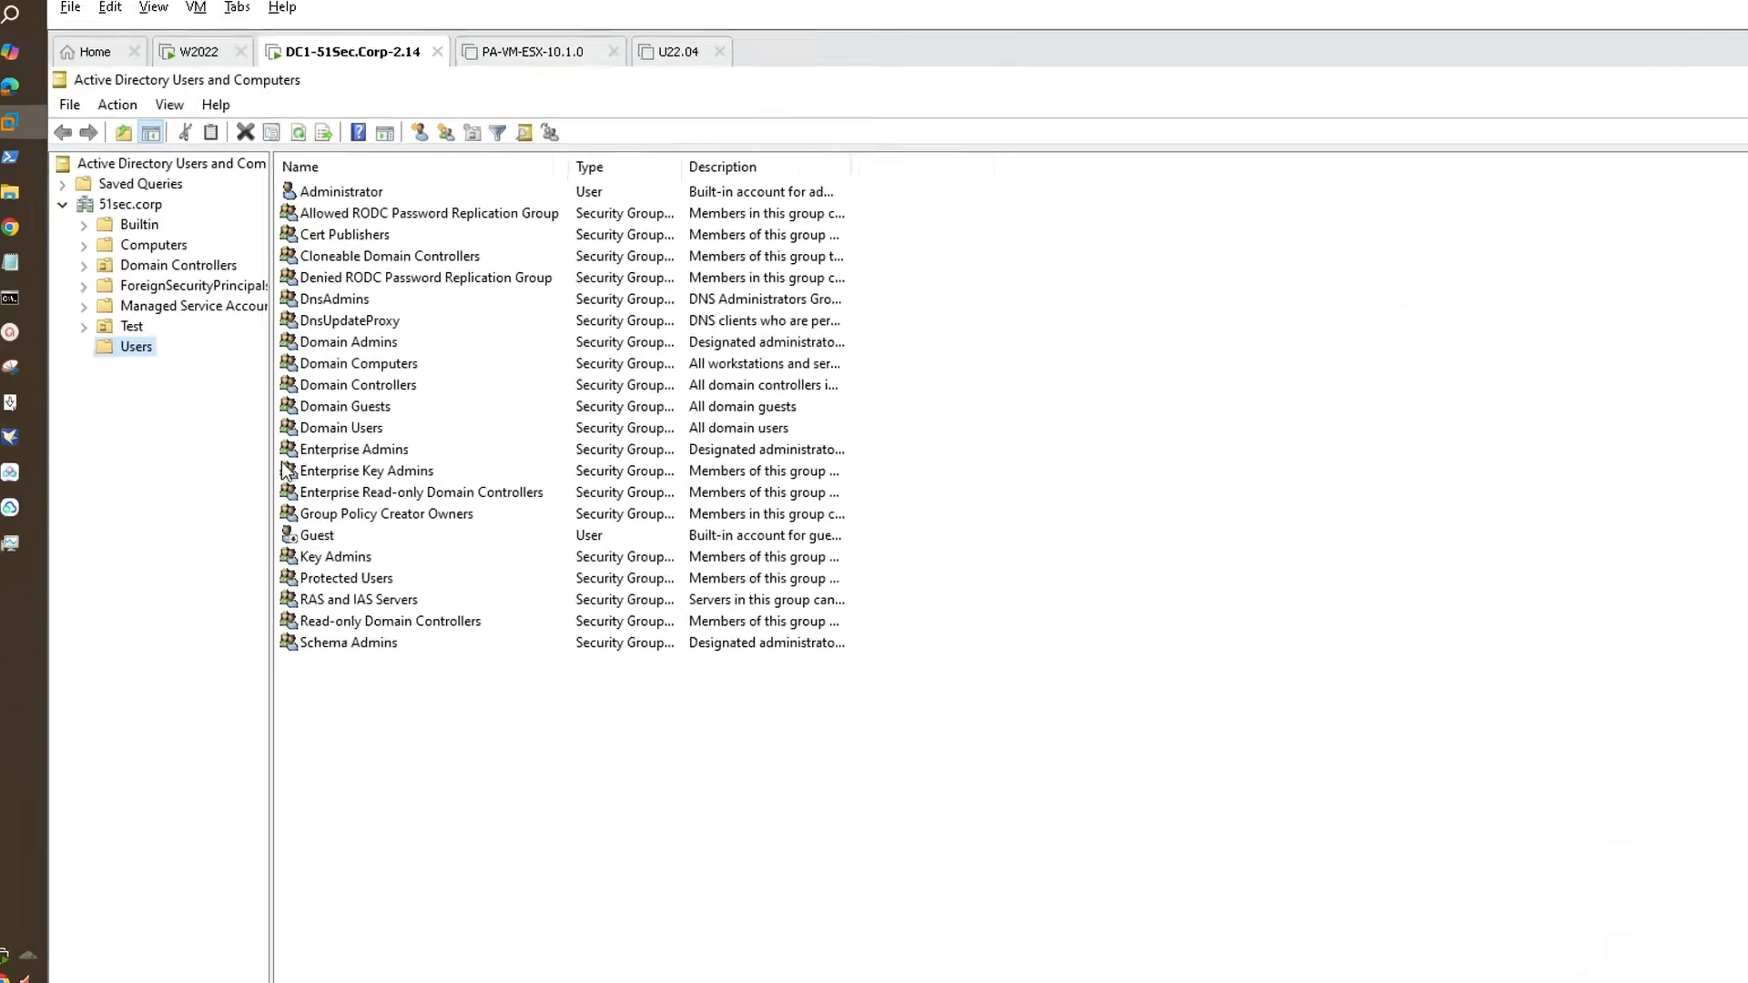
left_click(169, 105)
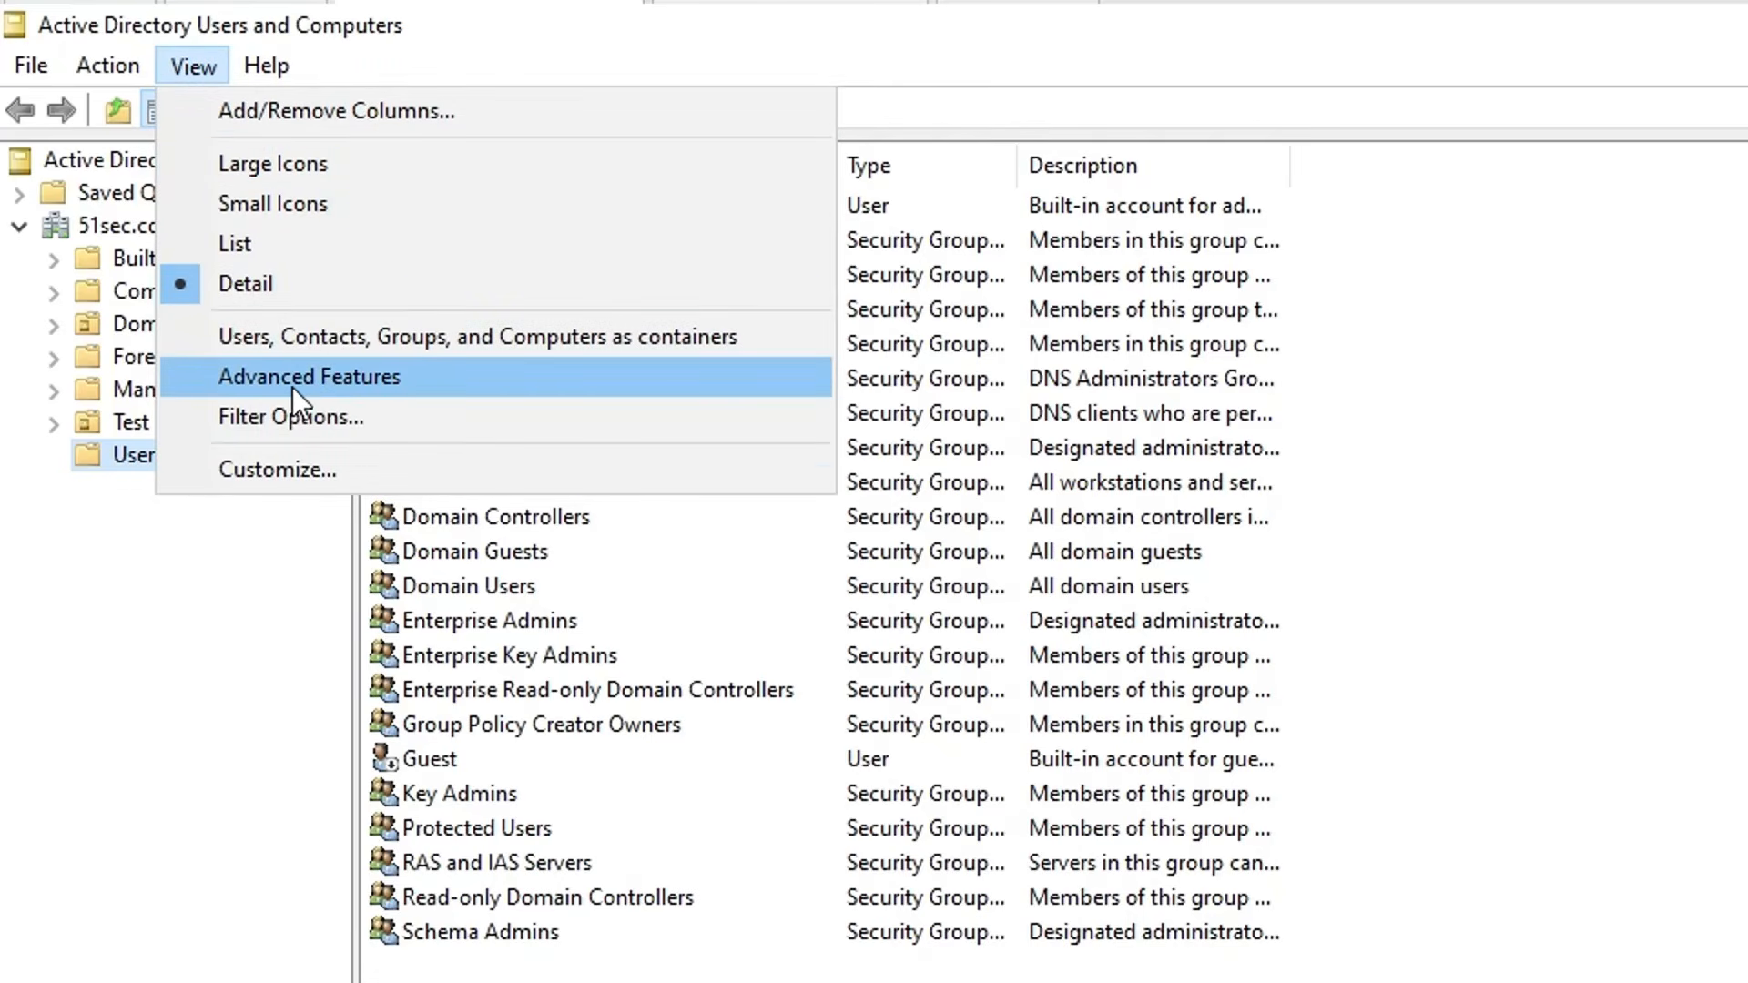
left_click(406, 385)
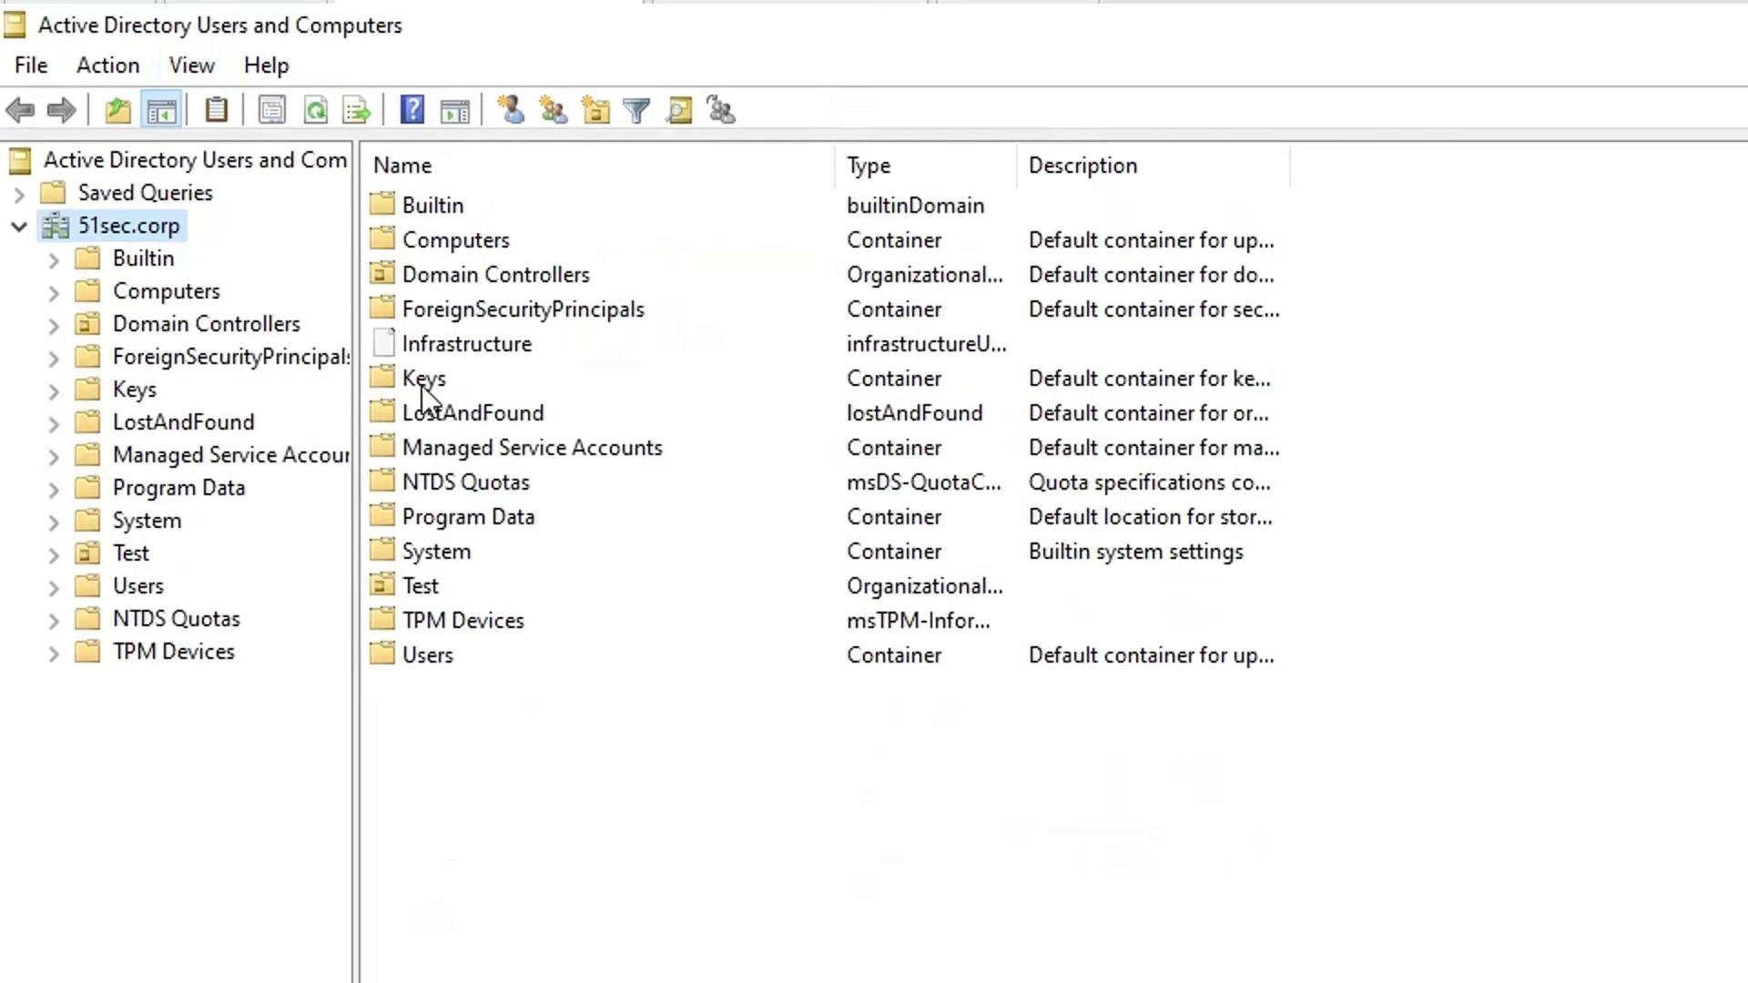
Step: Open the IT unit under Test > Users and select the admin1.admin1 account
left_click(113, 584)
left_click(53, 554)
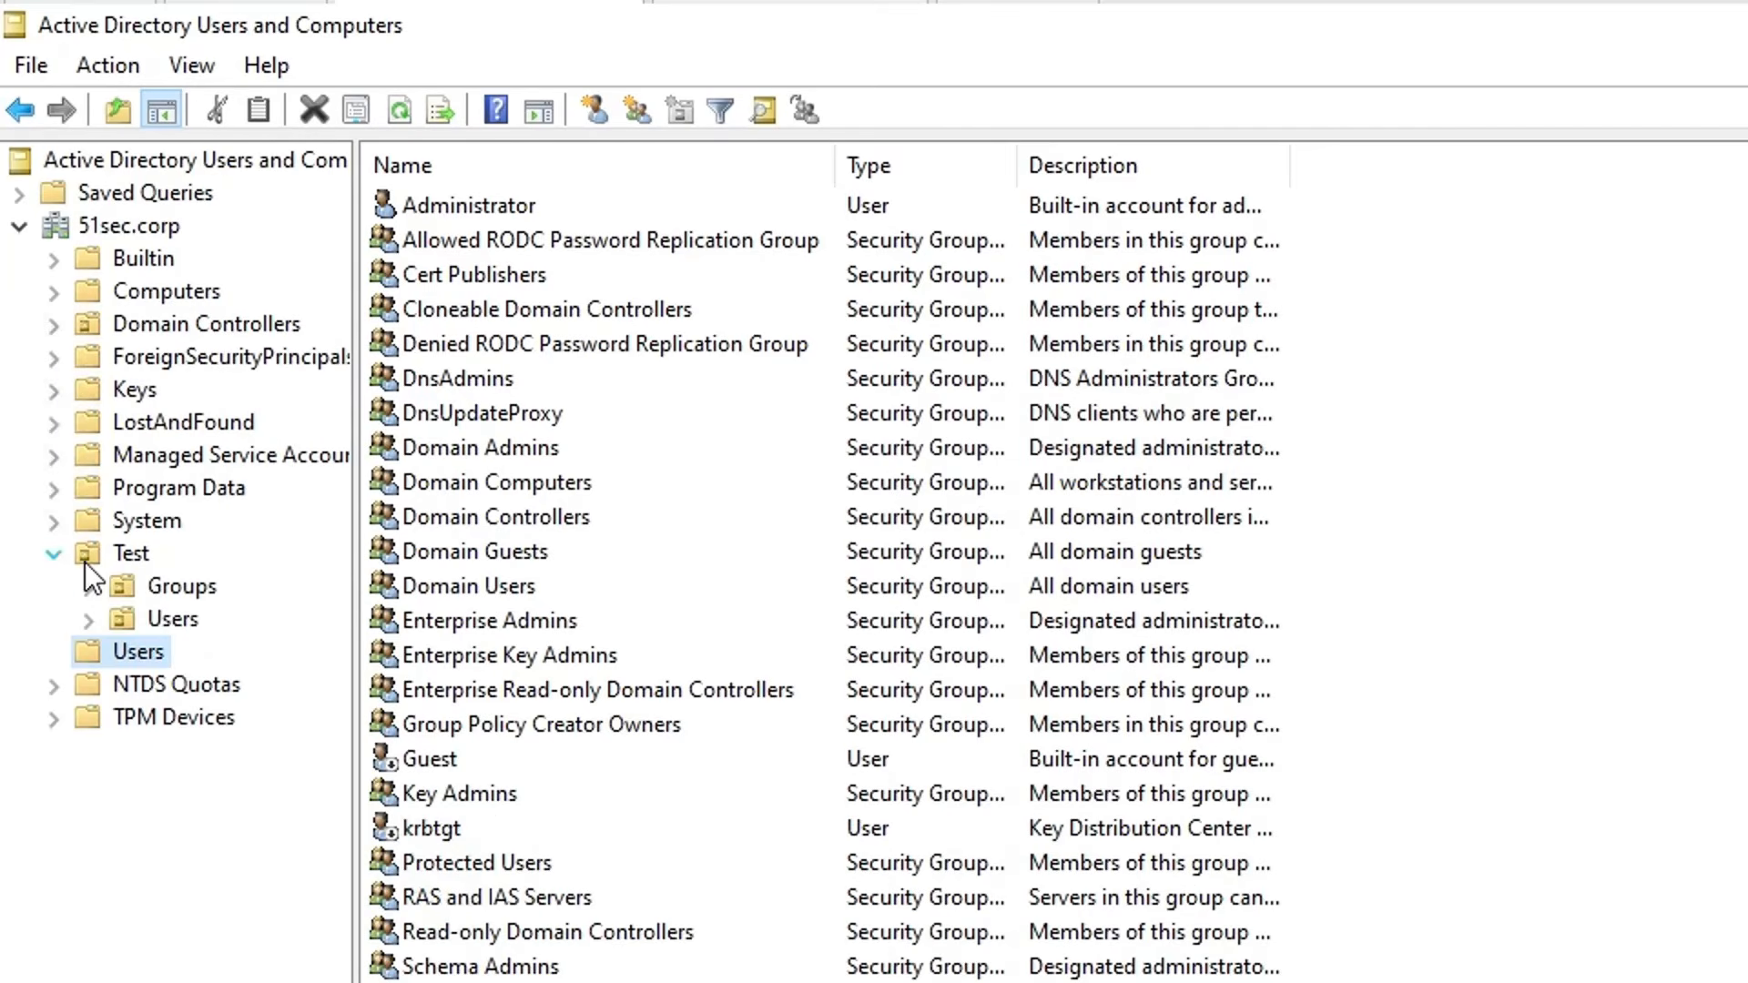
left_click(184, 632)
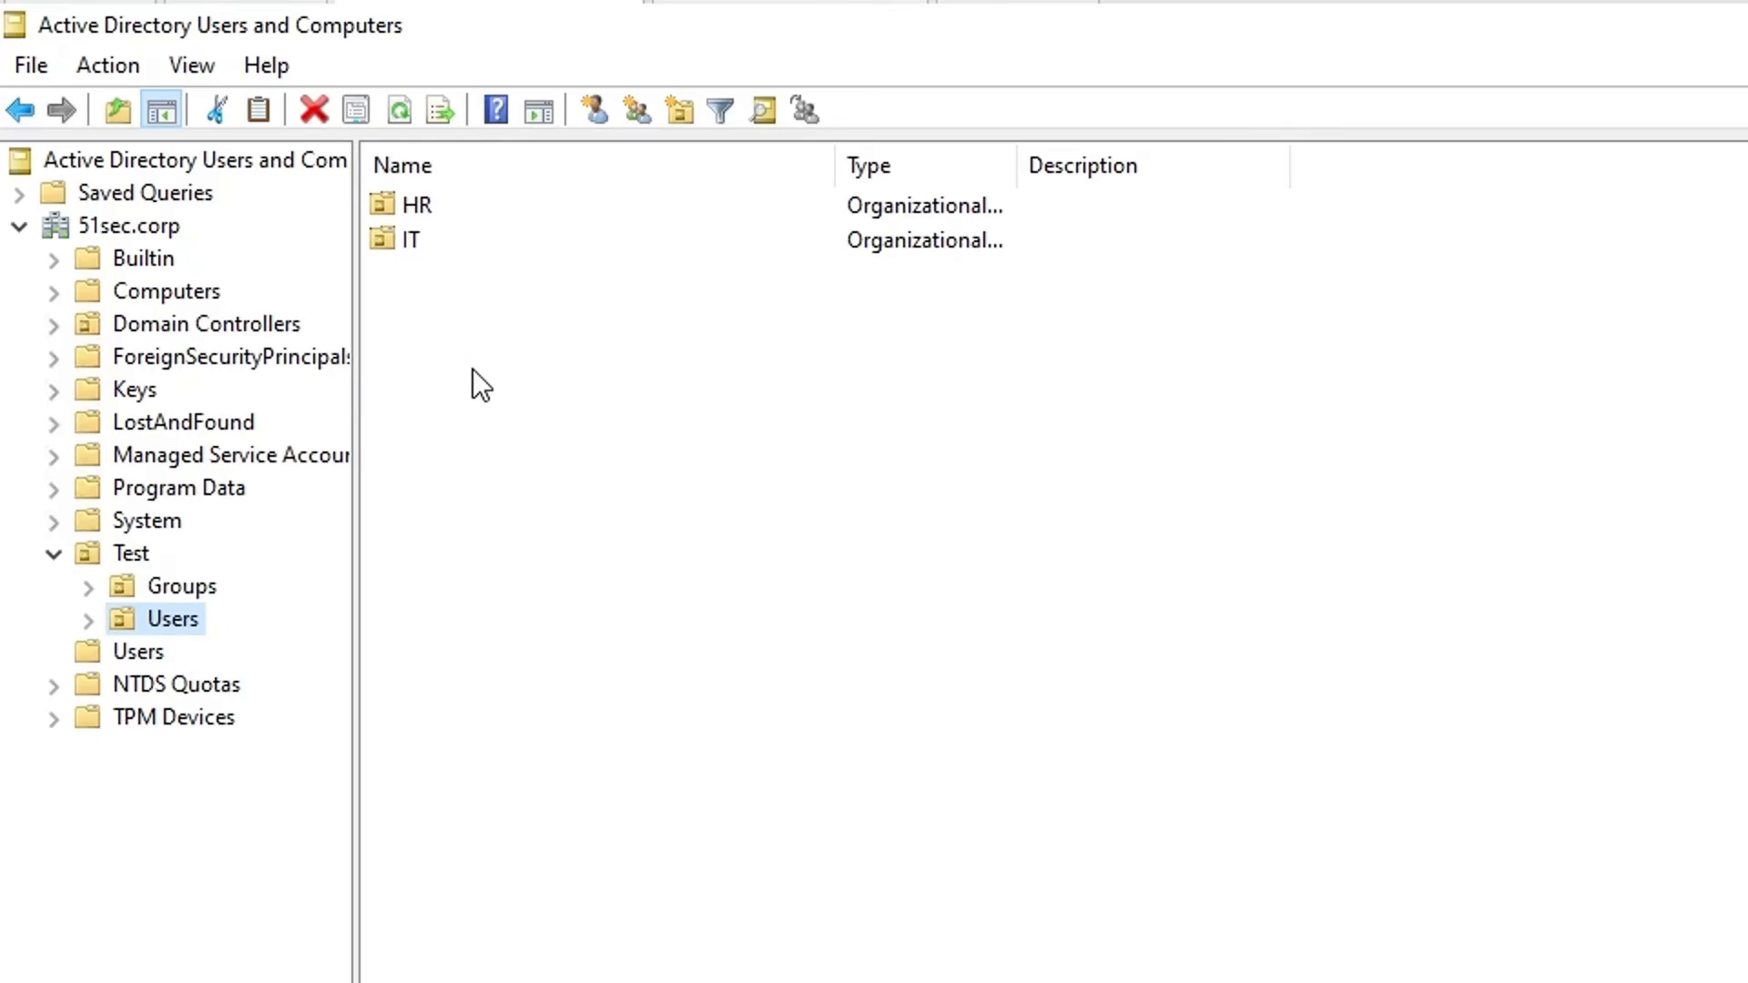
double_click(461, 238)
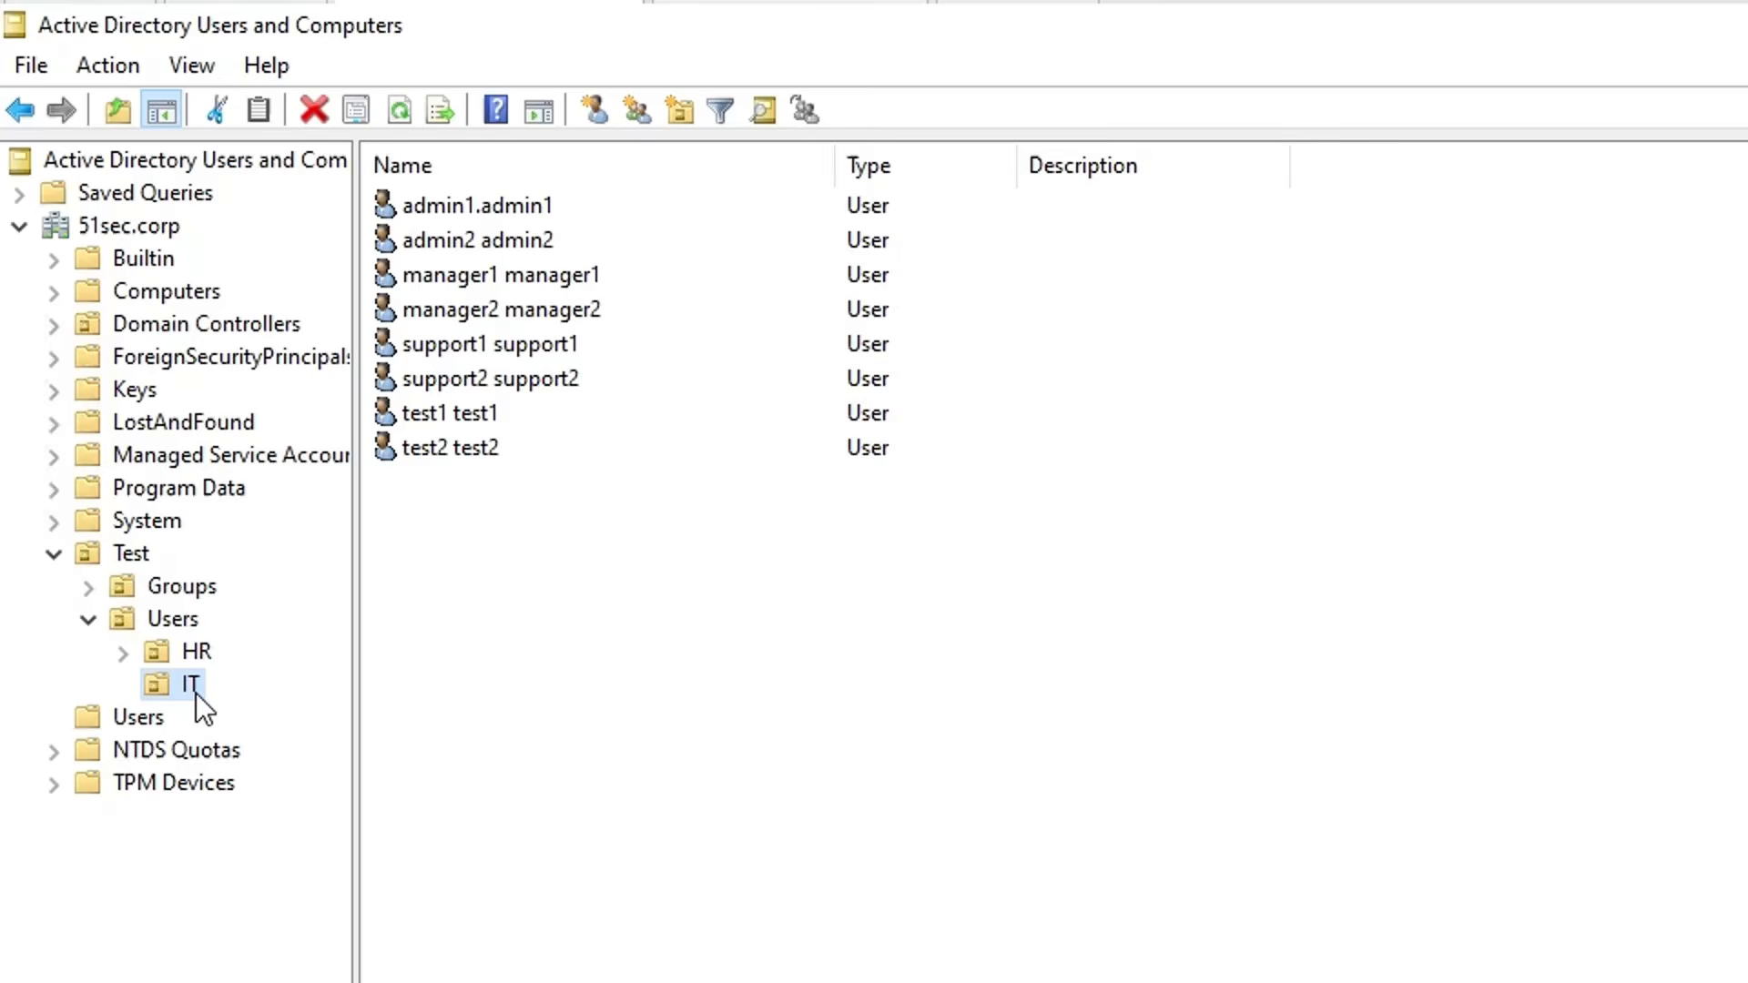
left_click_drag(994, 689, 484, 160)
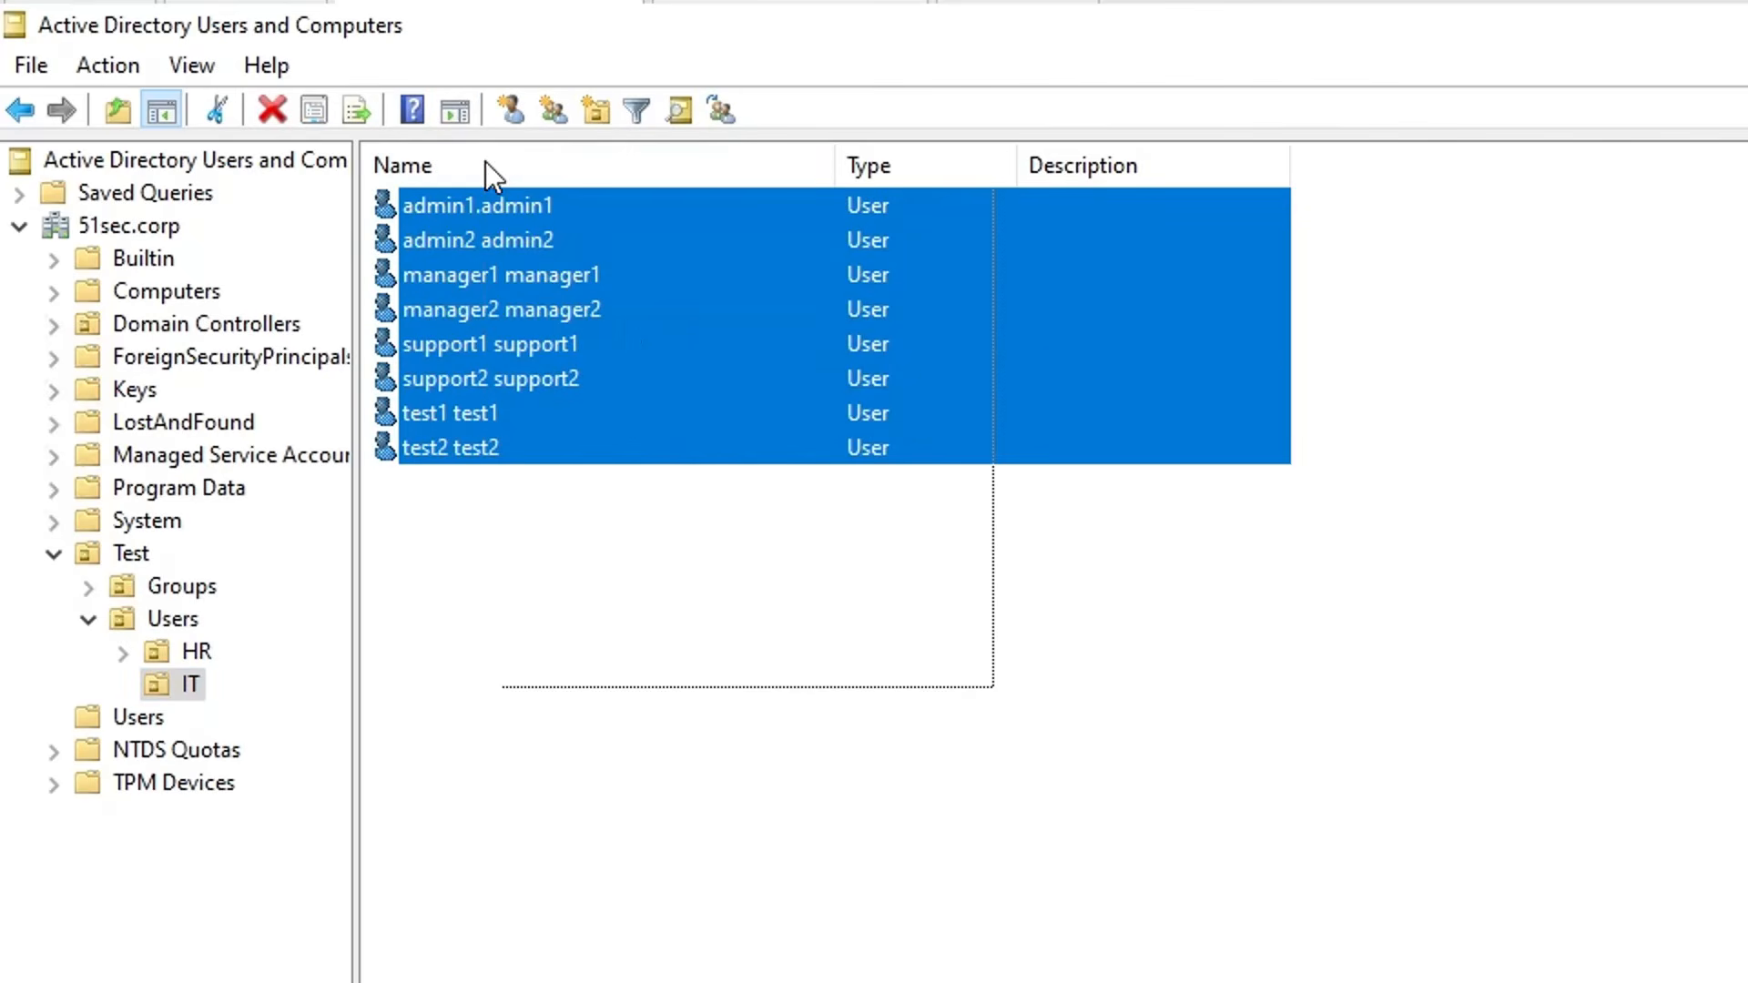
left_click(850, 801)
left_click(507, 215)
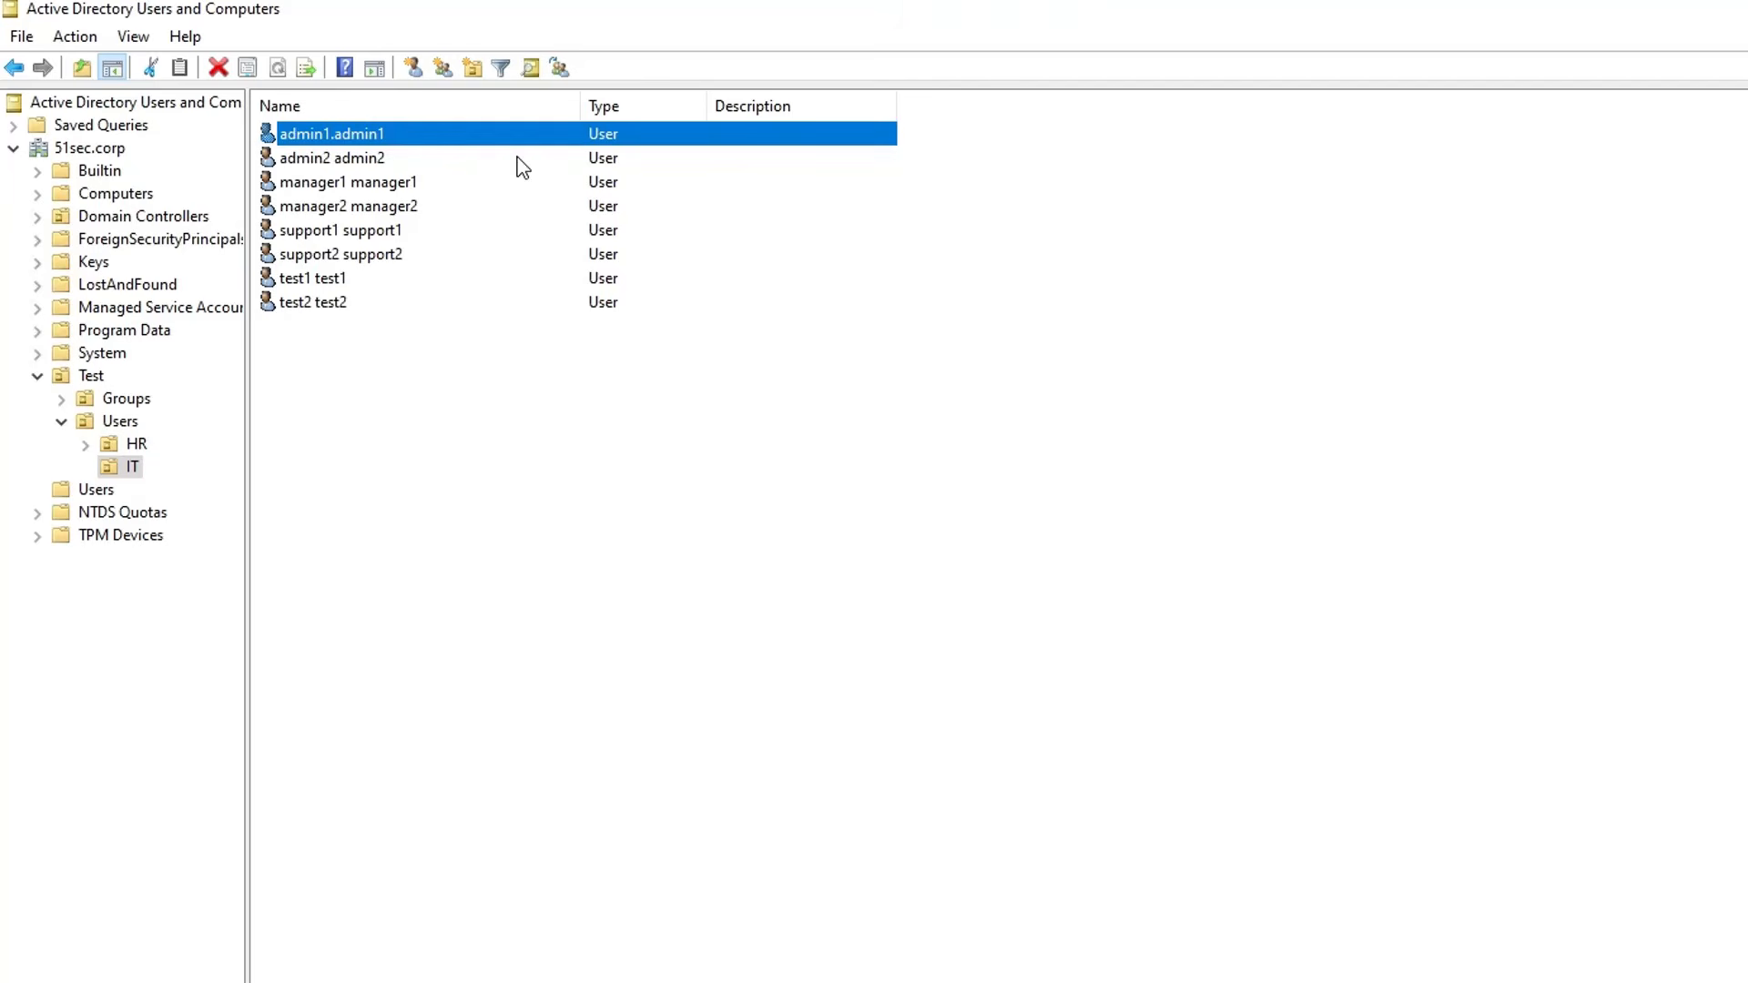
Step: Open admin1.admin1's Attribute Editor and copy its distinguishedName value
left_click(135, 39)
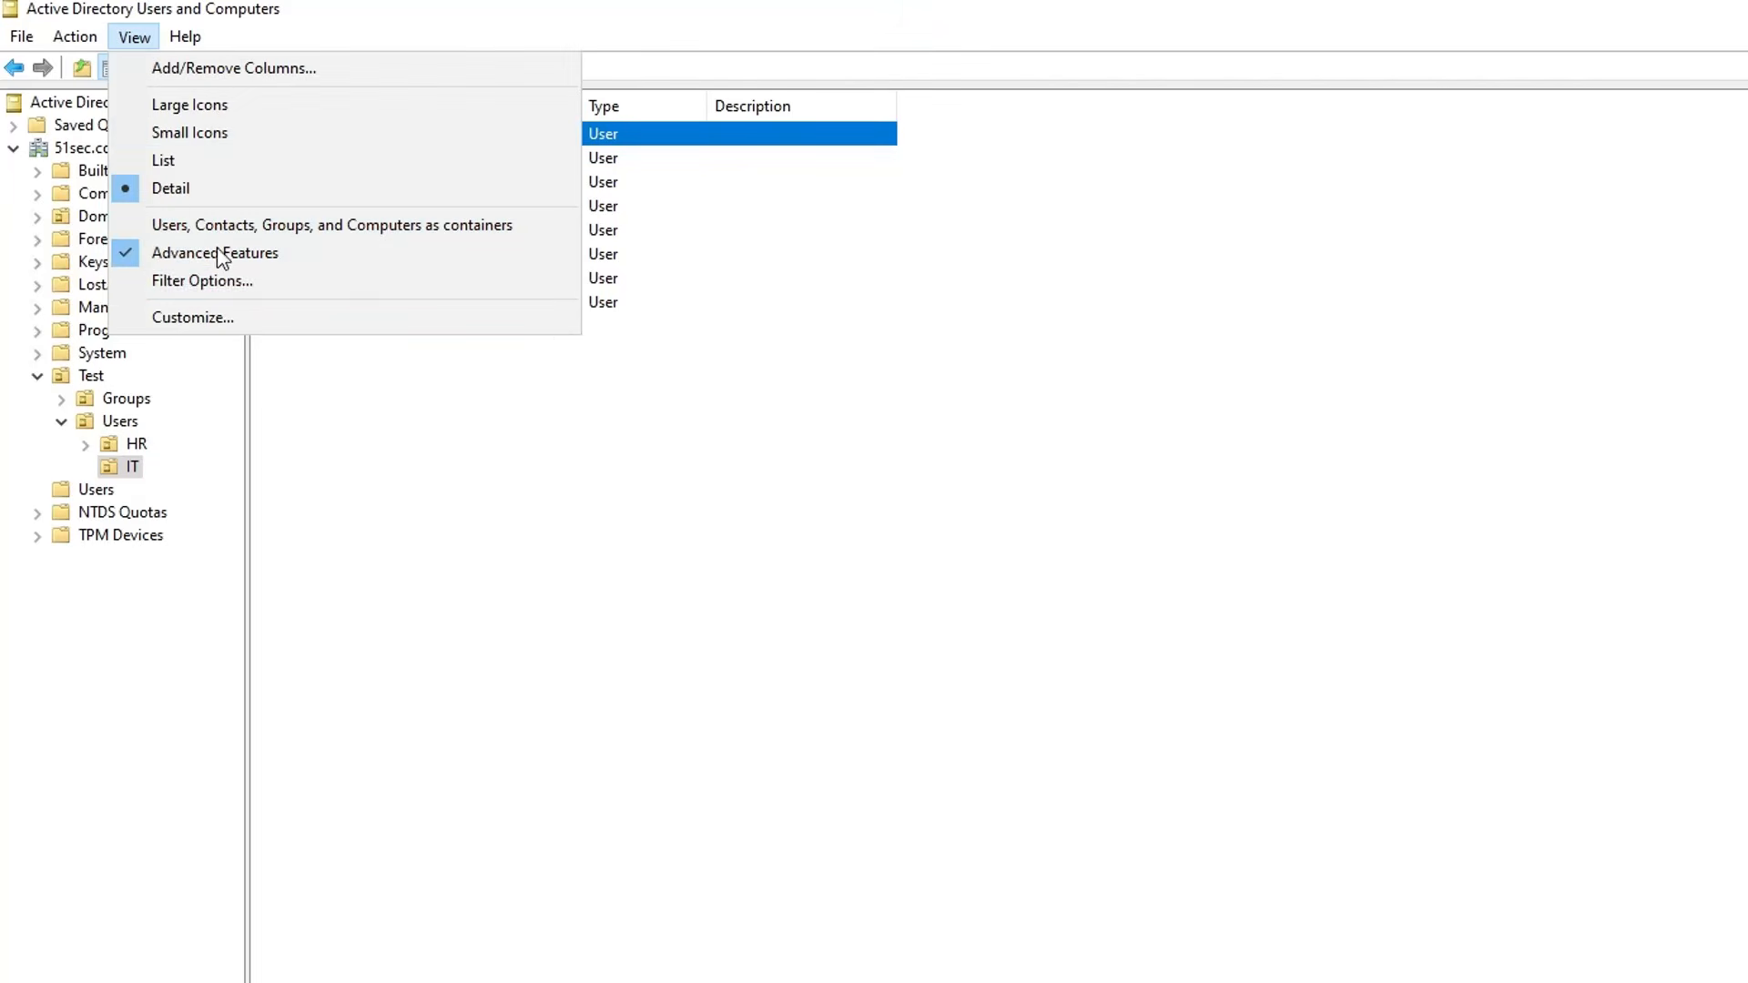
left_click(908, 428)
left_click(464, 134)
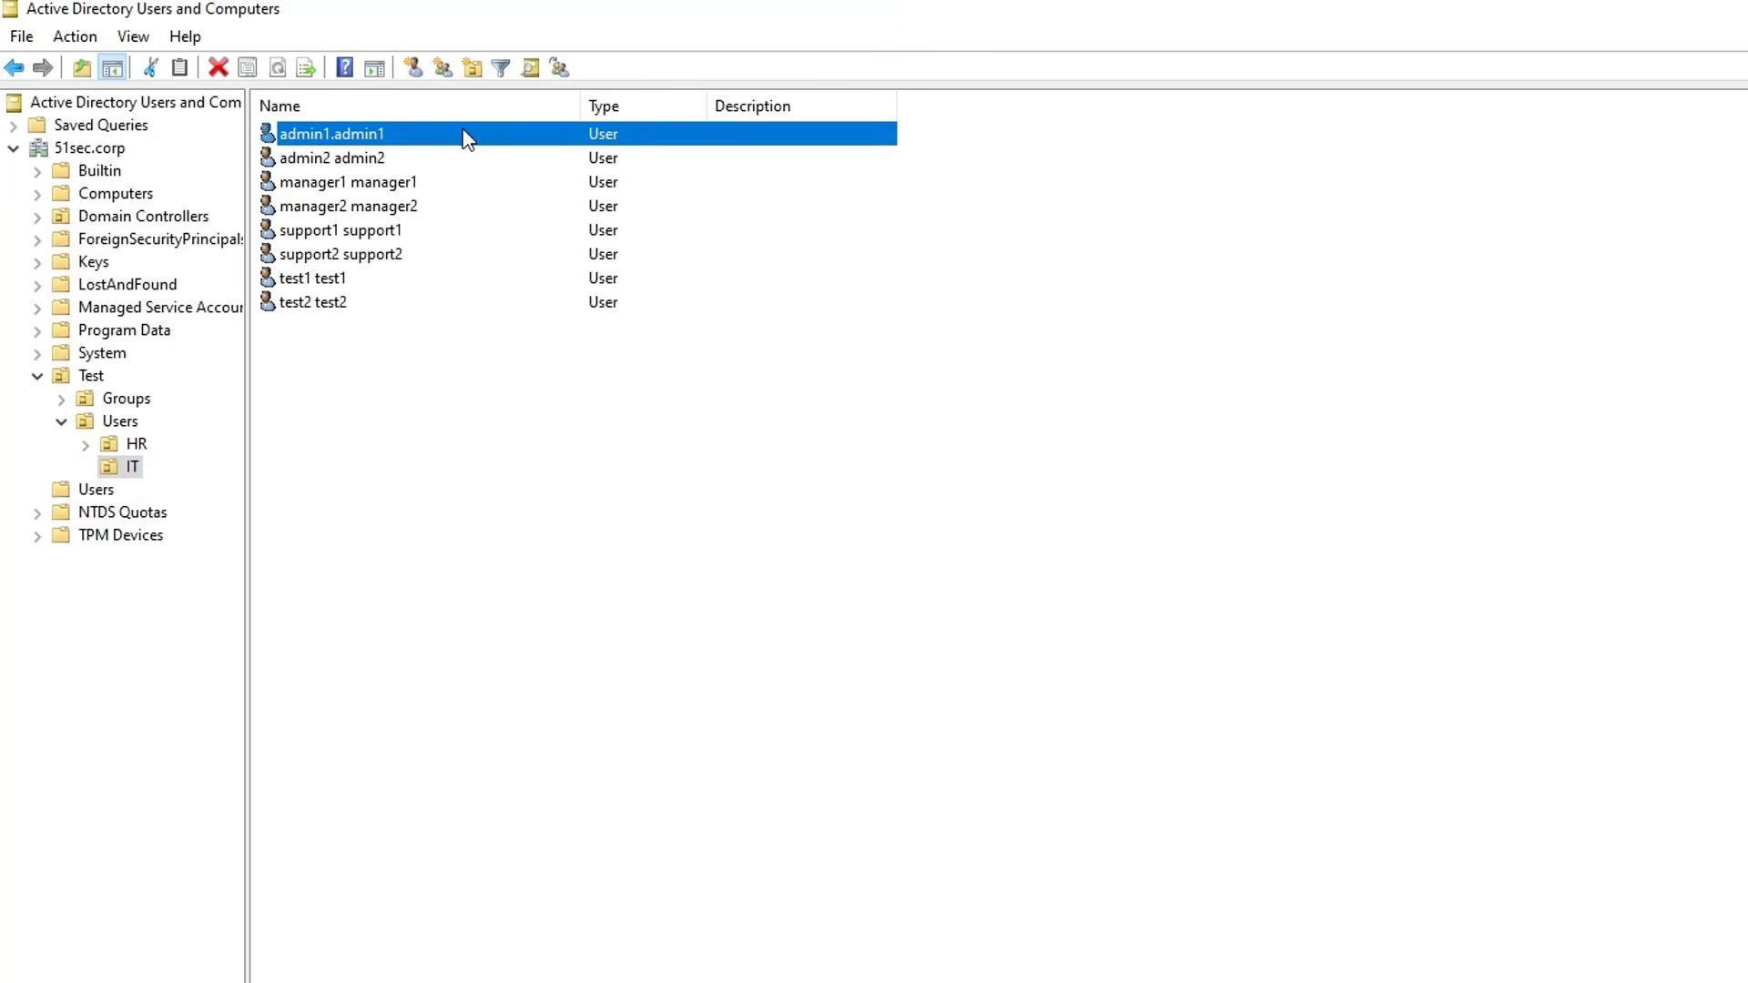
right_click(462, 127)
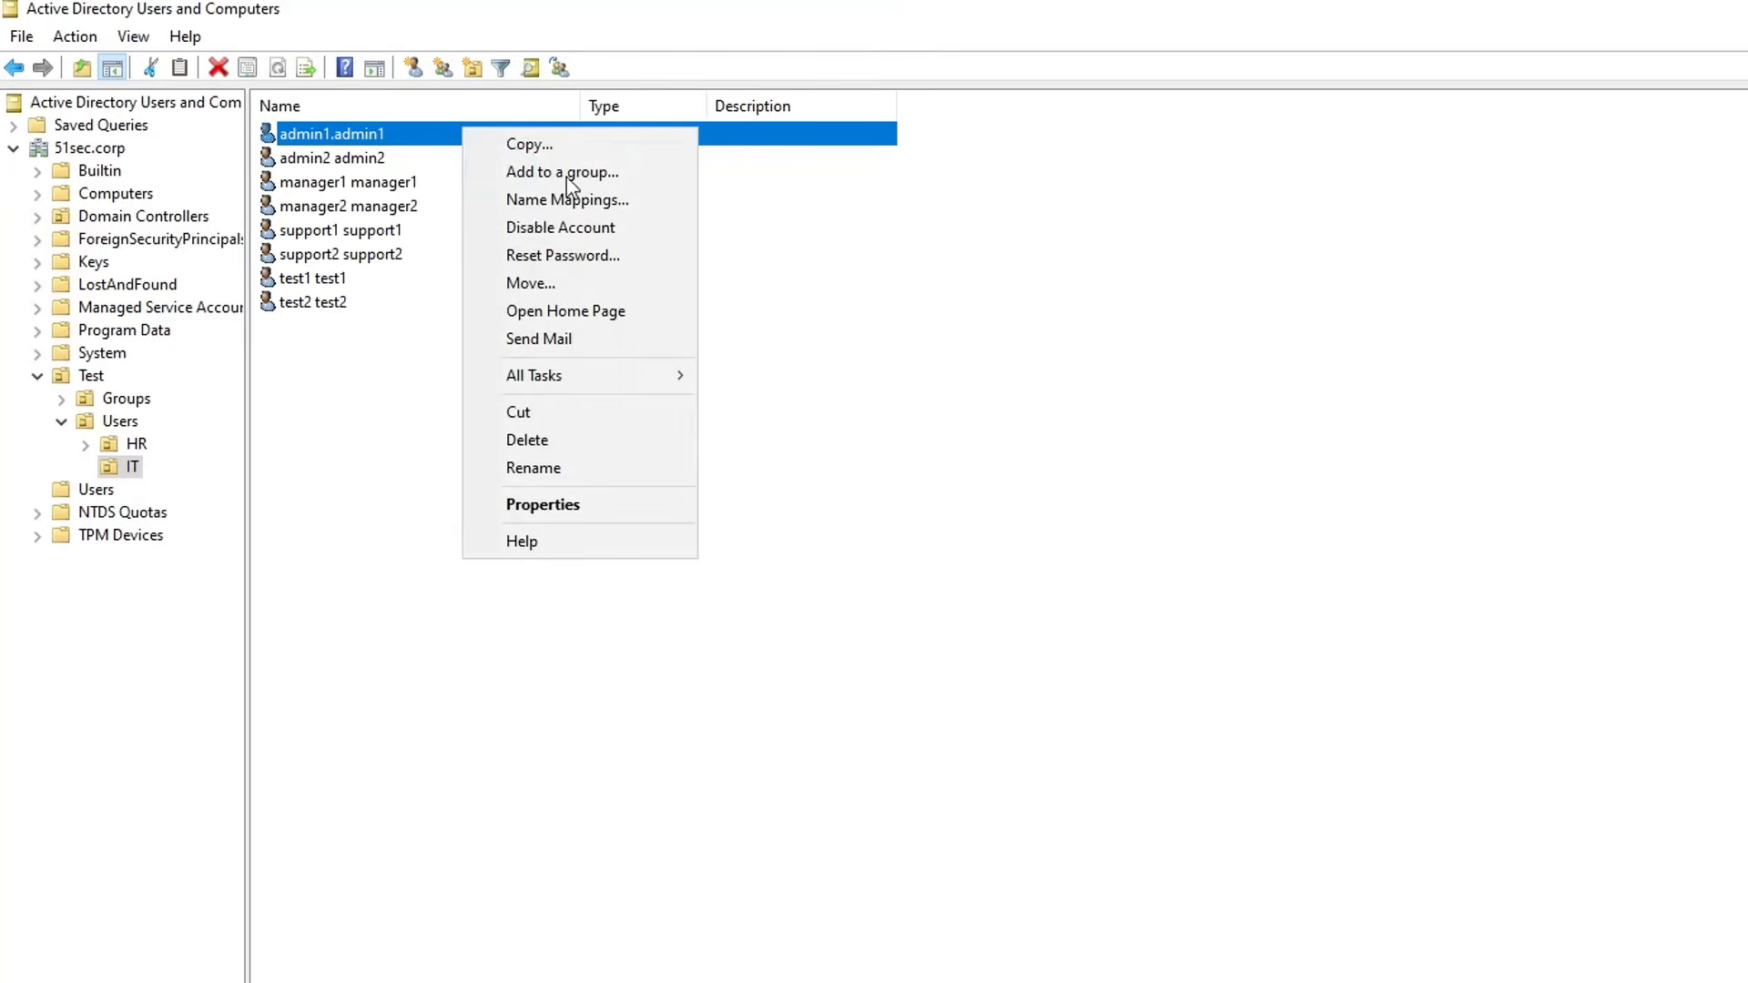
left_click(628, 513)
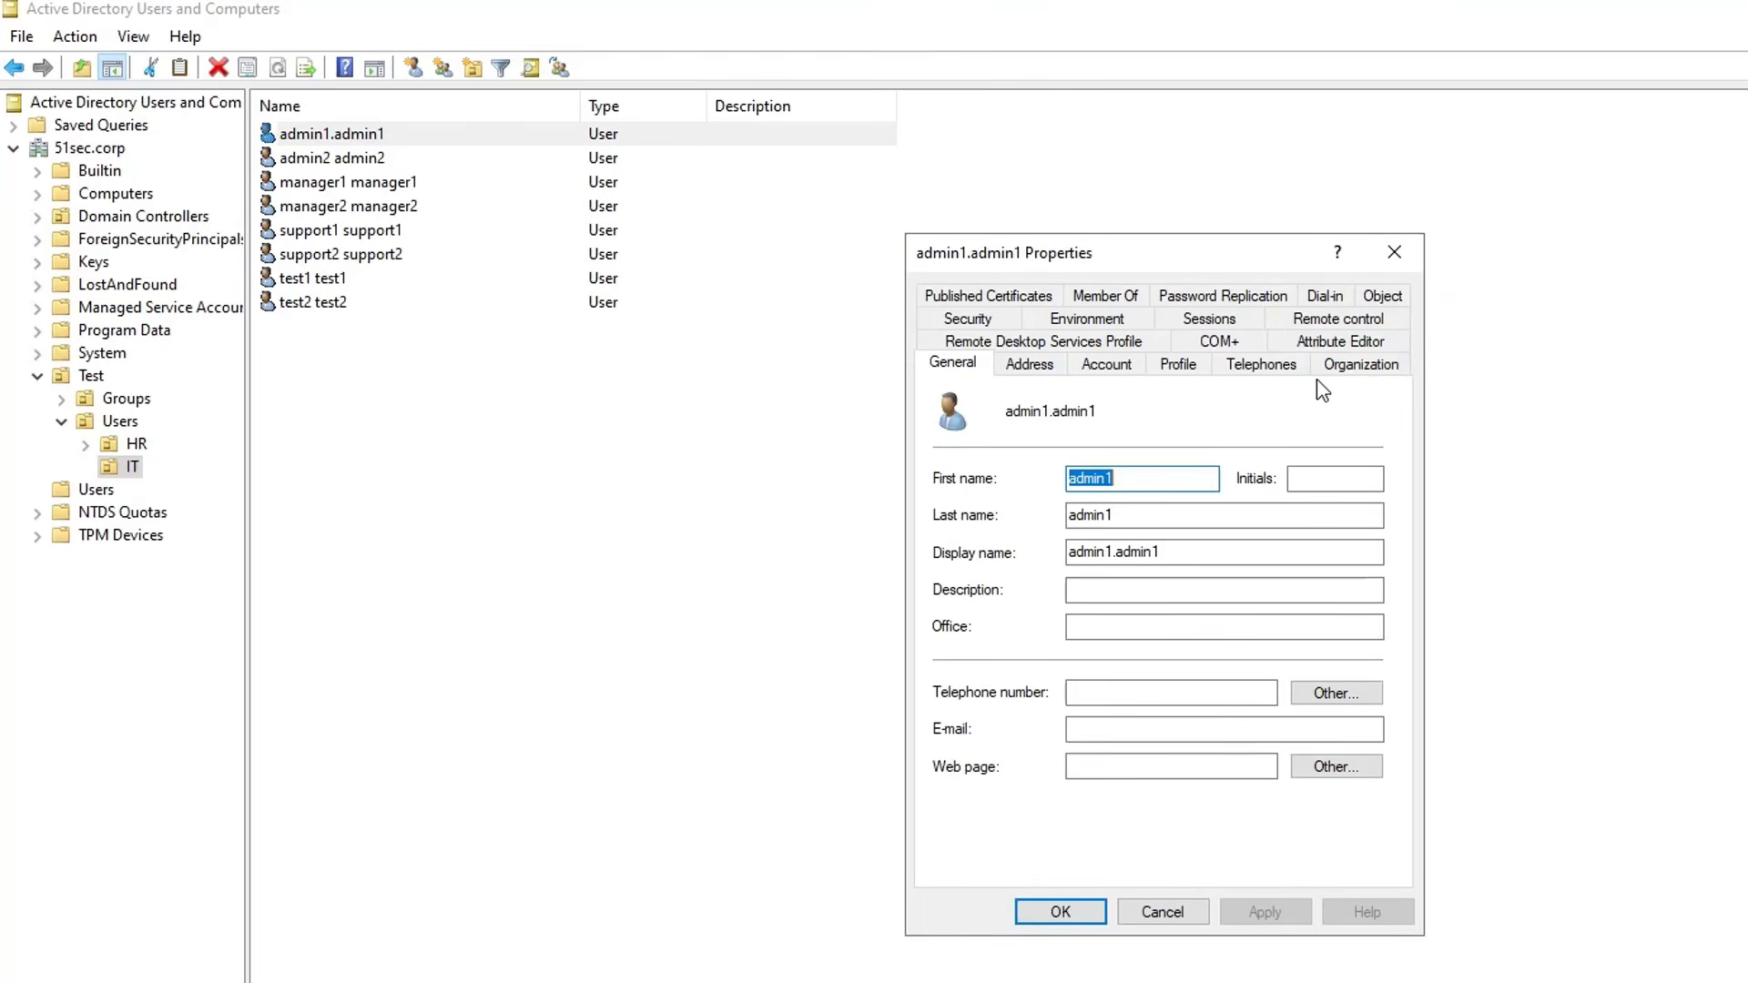
left_click(1322, 344)
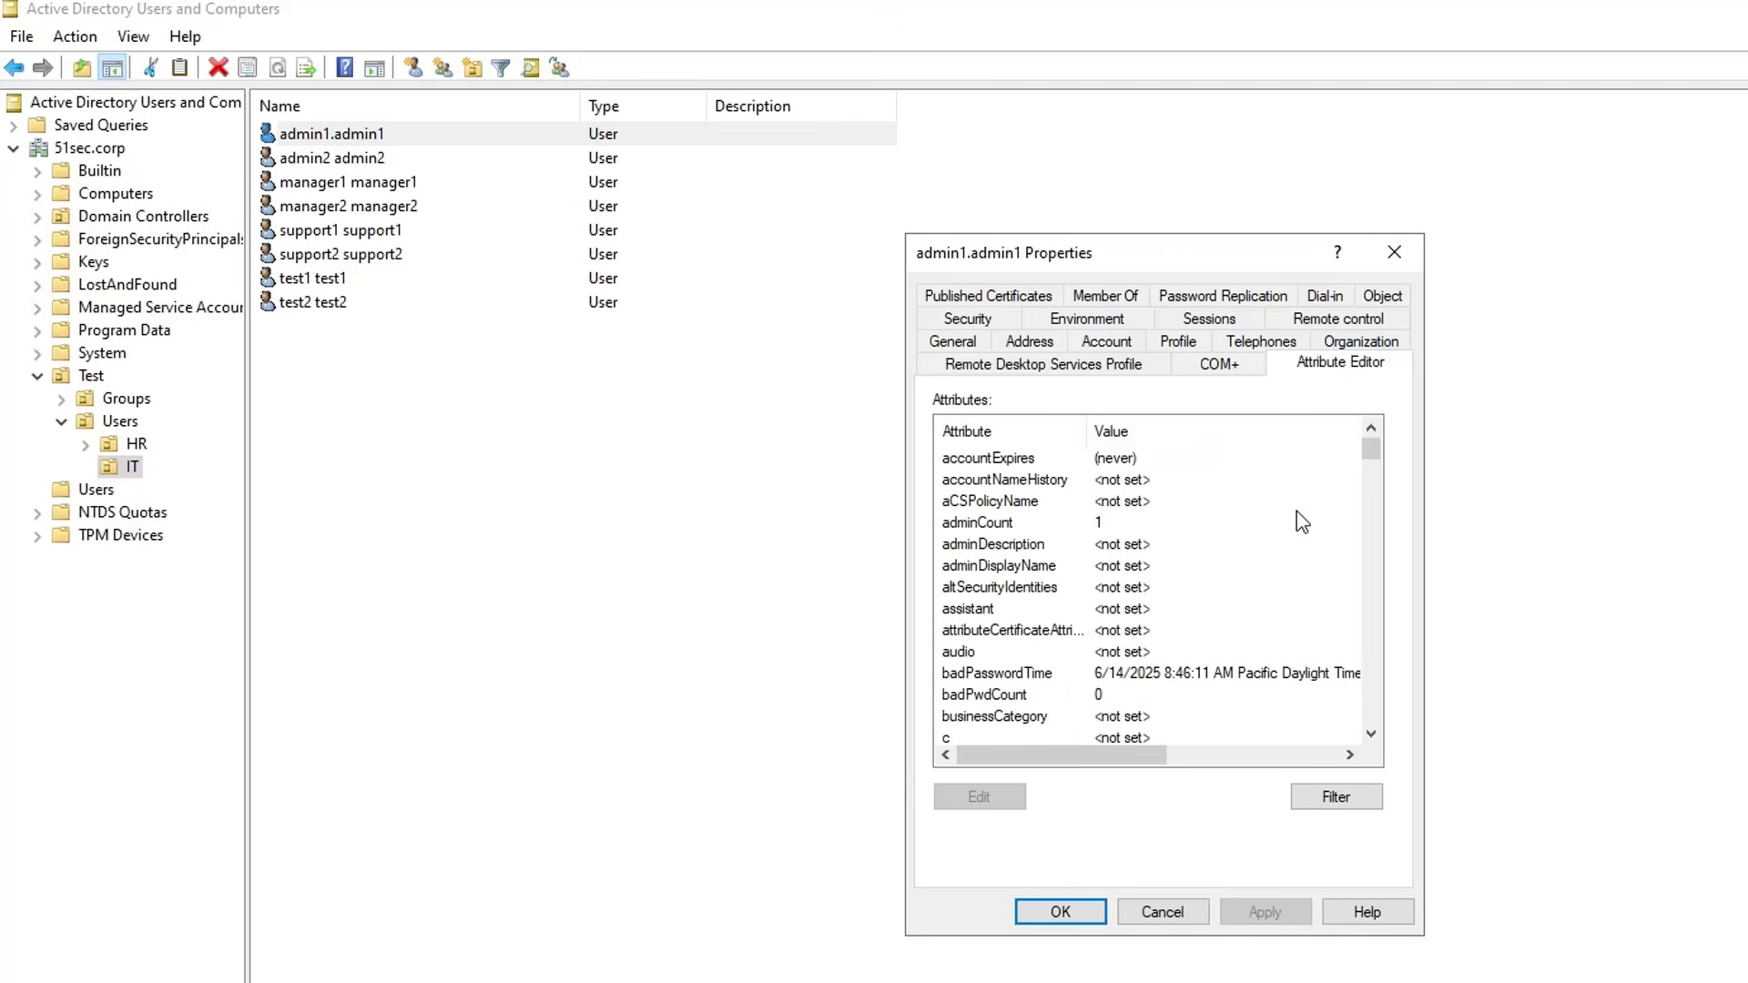
scroll(1272, 604, "down", 4)
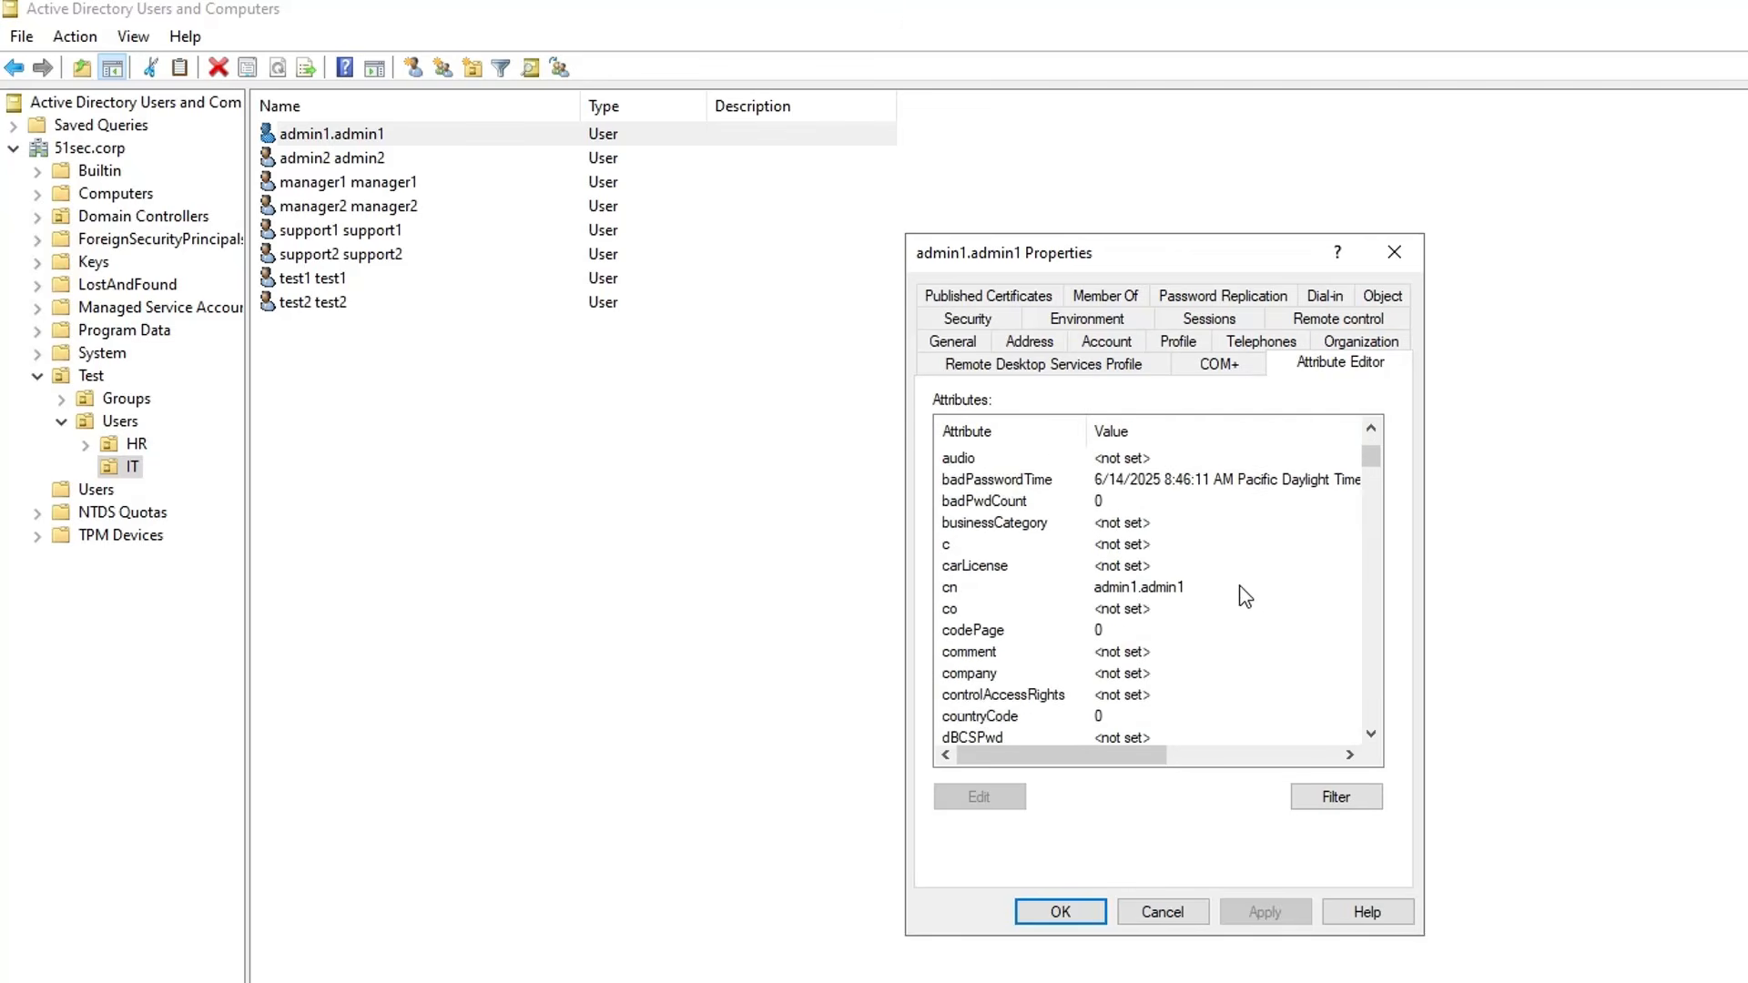
scroll(1225, 592, "down", 2)
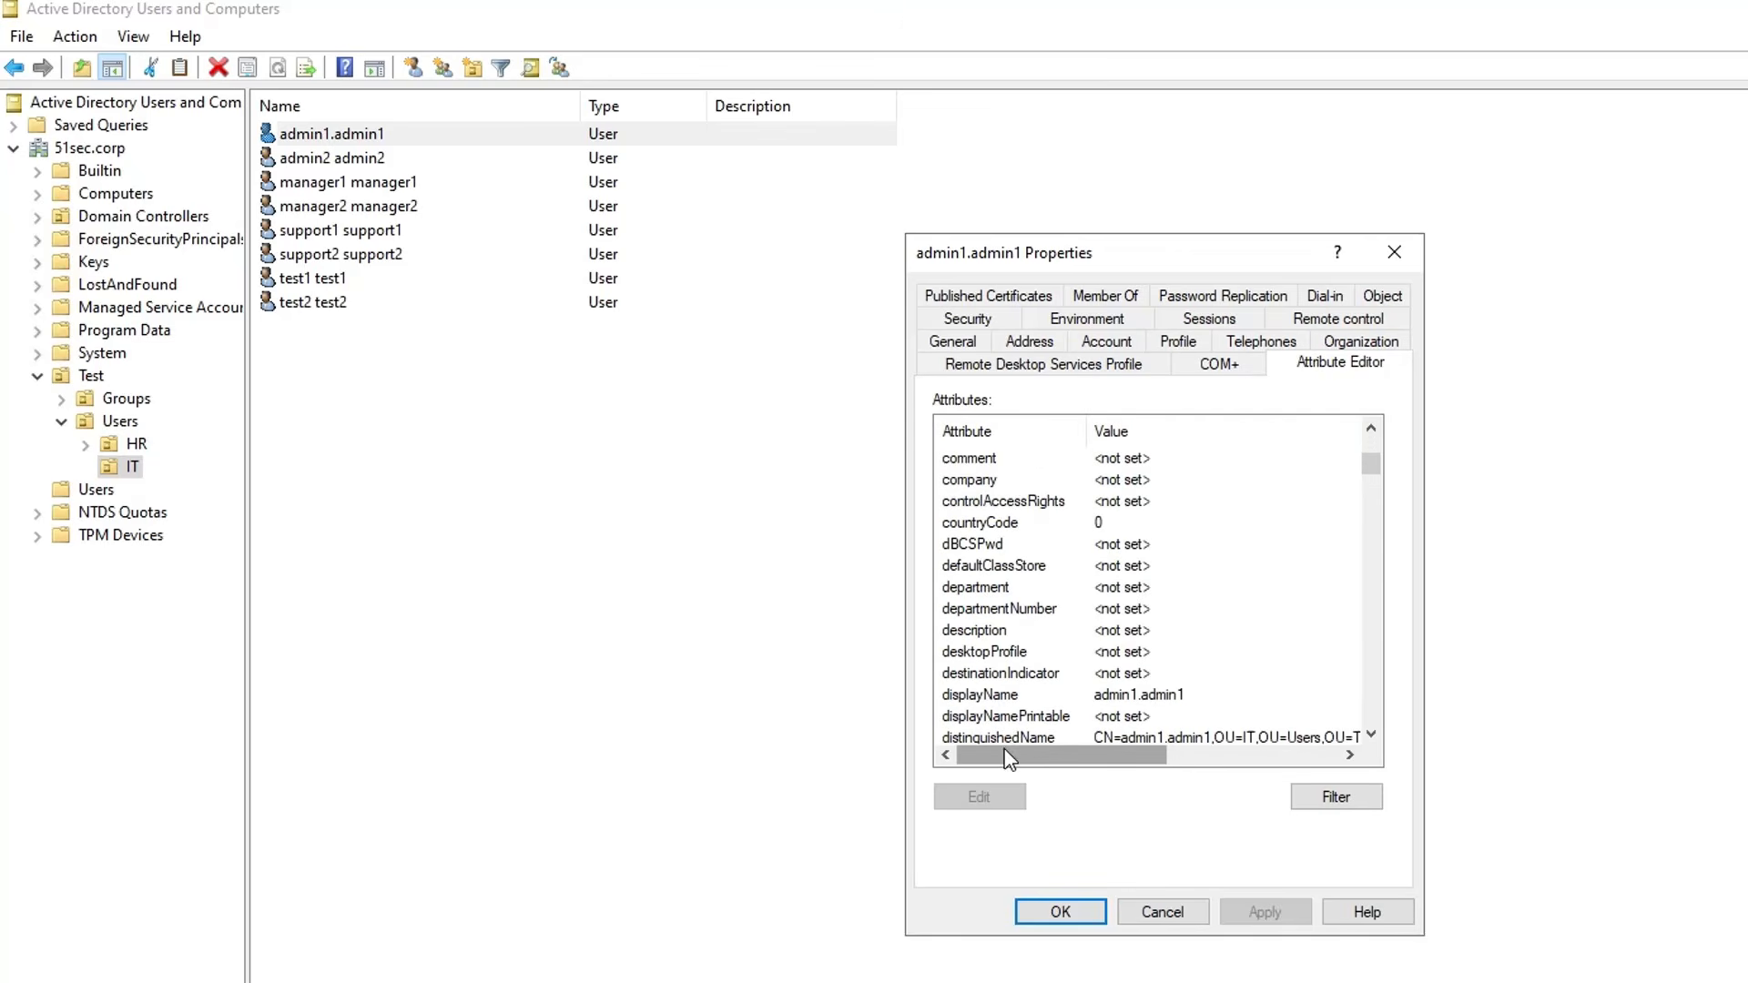
left_click(1029, 737)
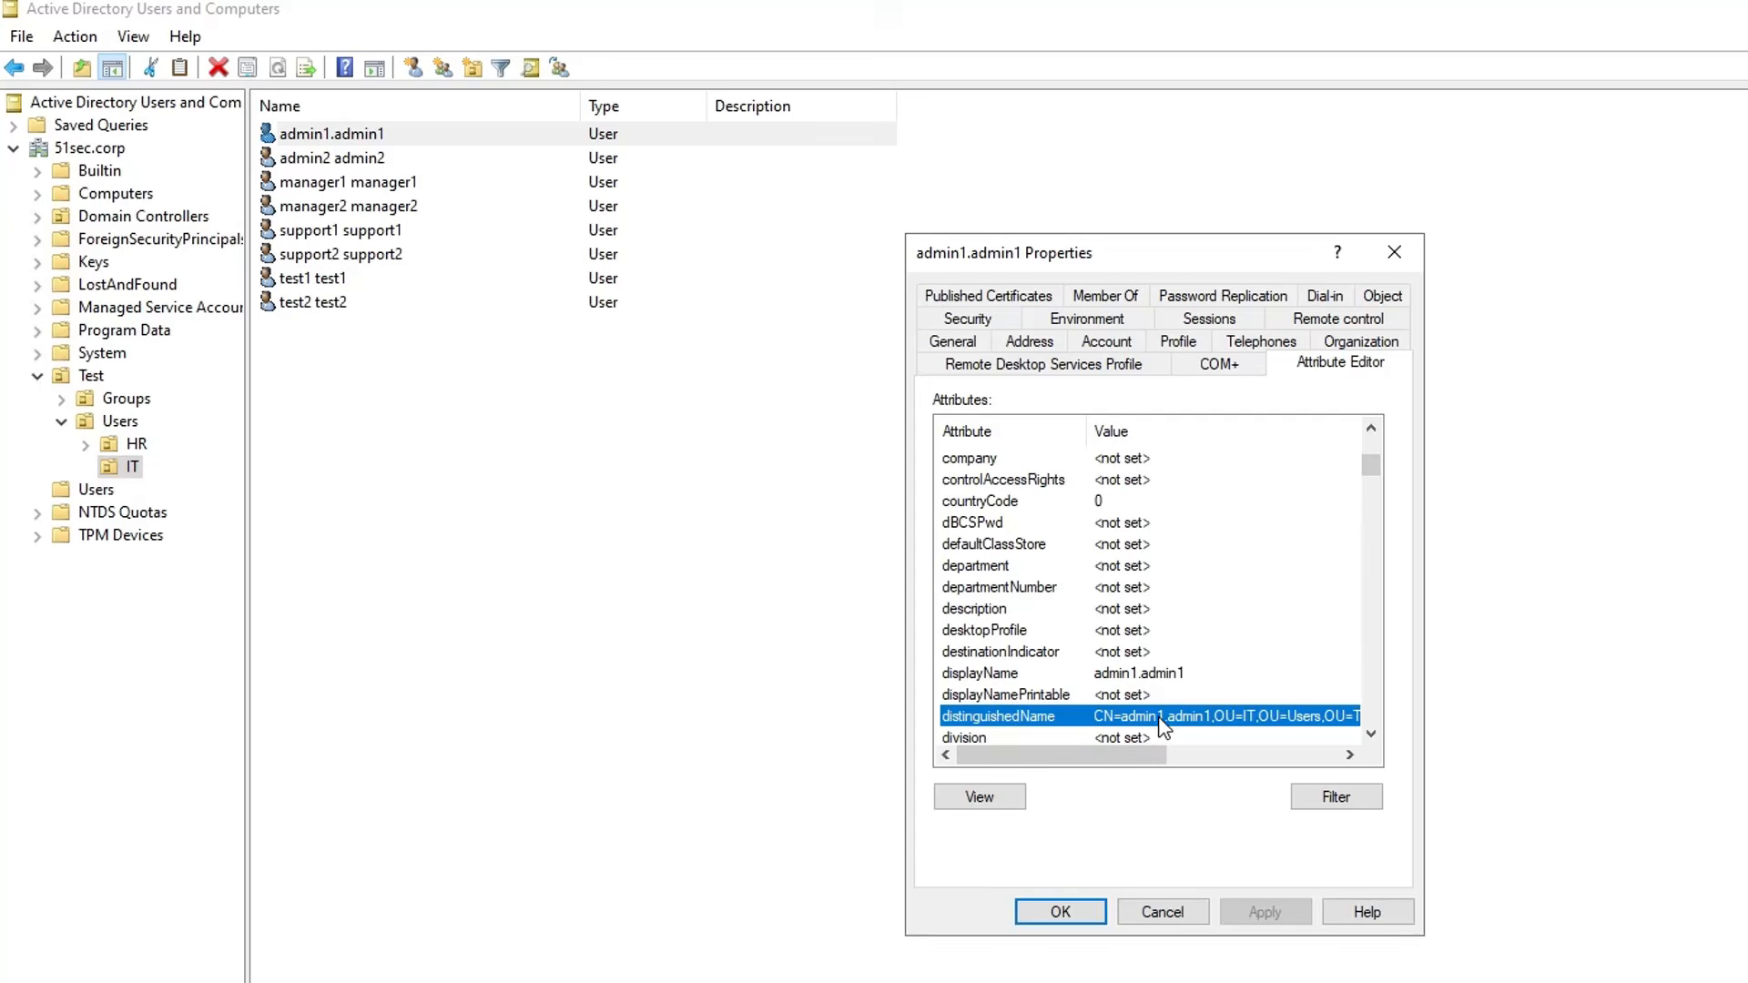
double_click(1167, 719)
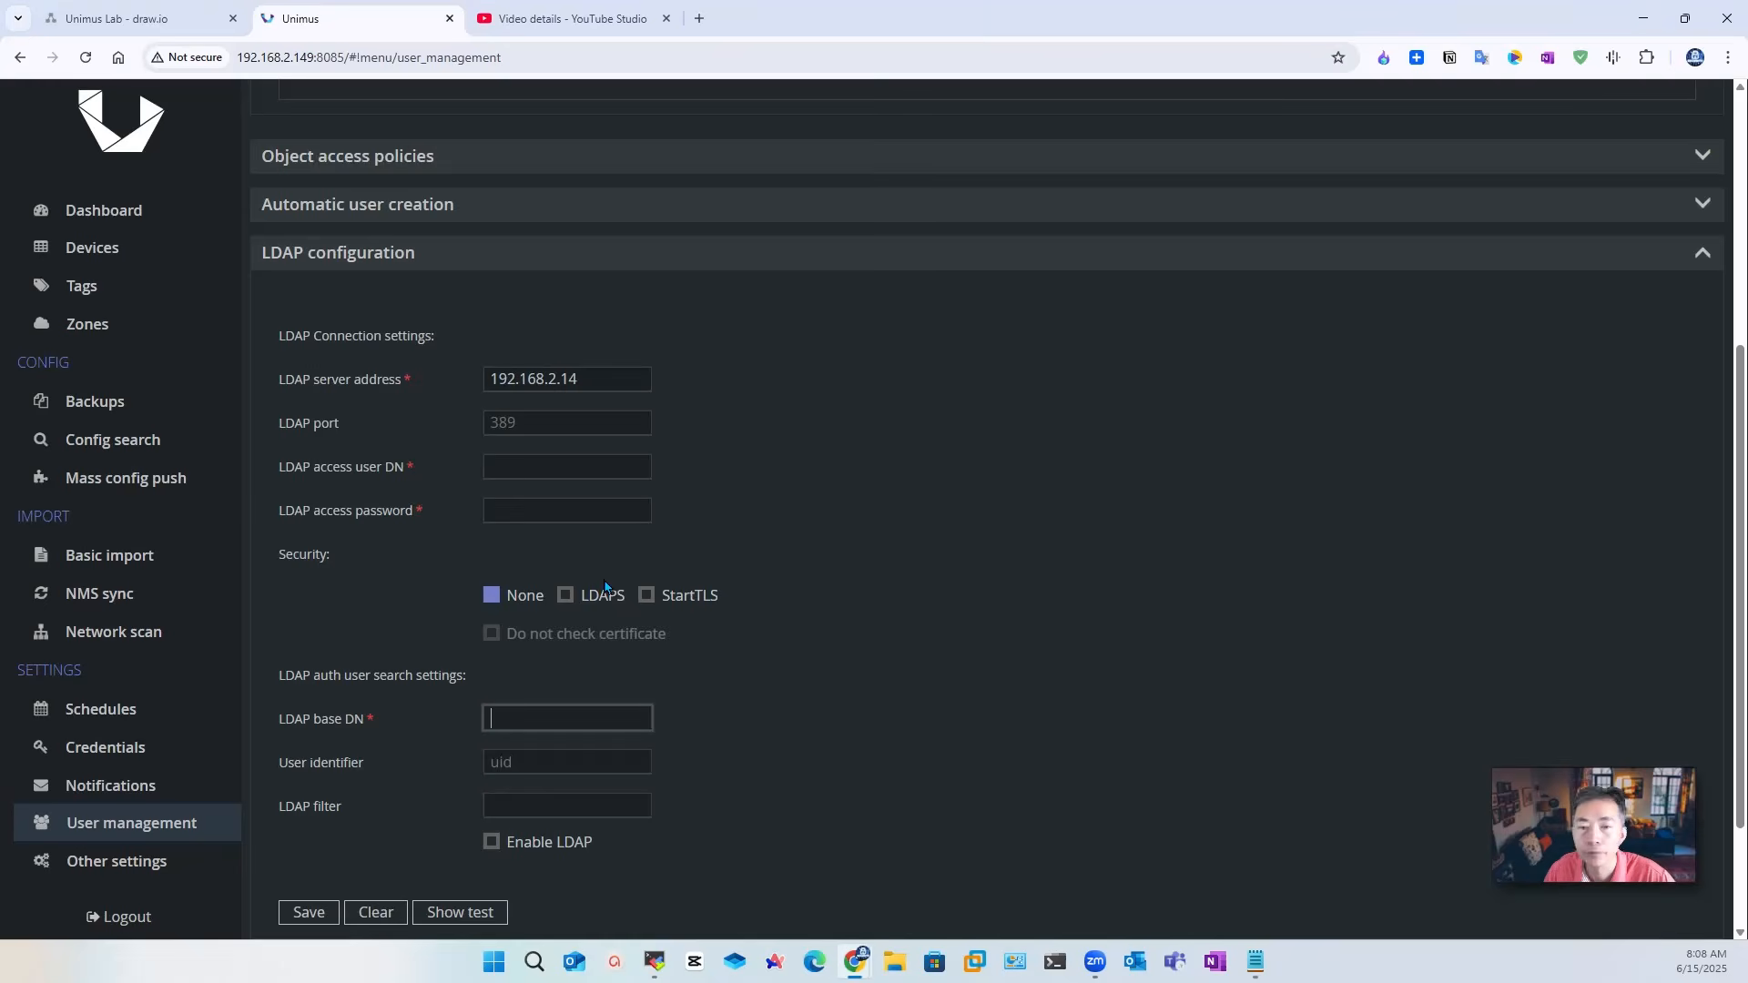
Step: Paste admin1's distinguished name into the LDAP access user DN field
left_click(544, 468)
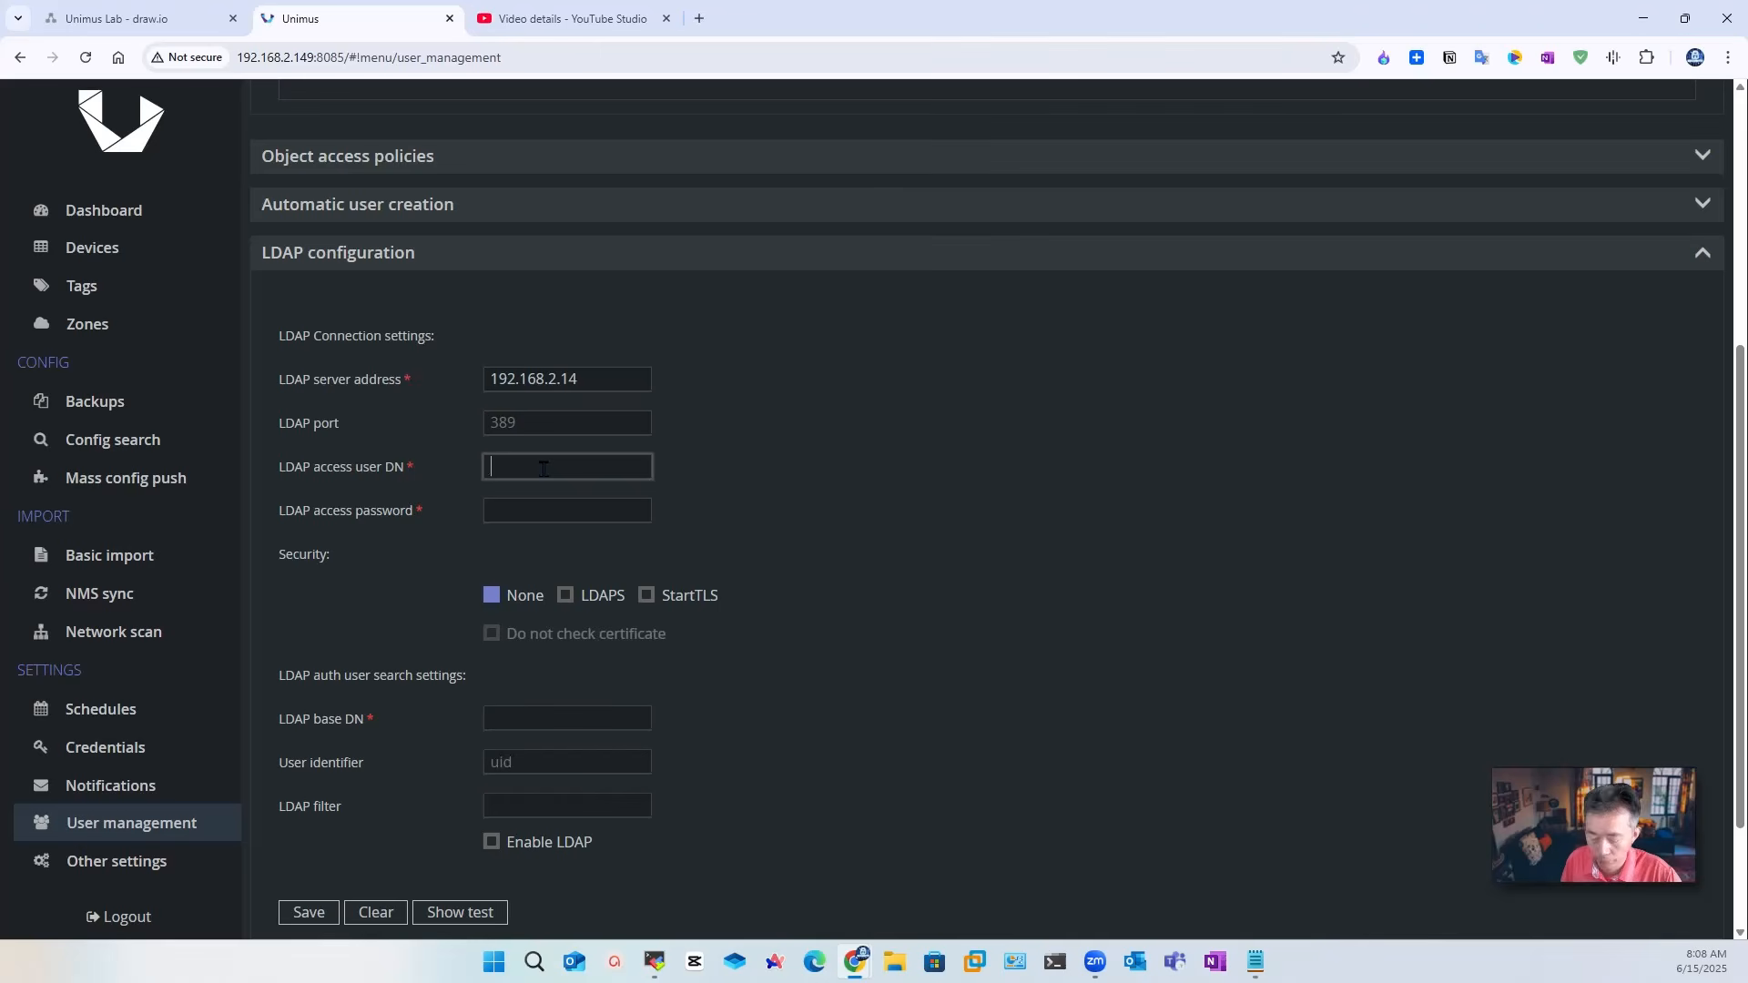
key("ctrl+v")
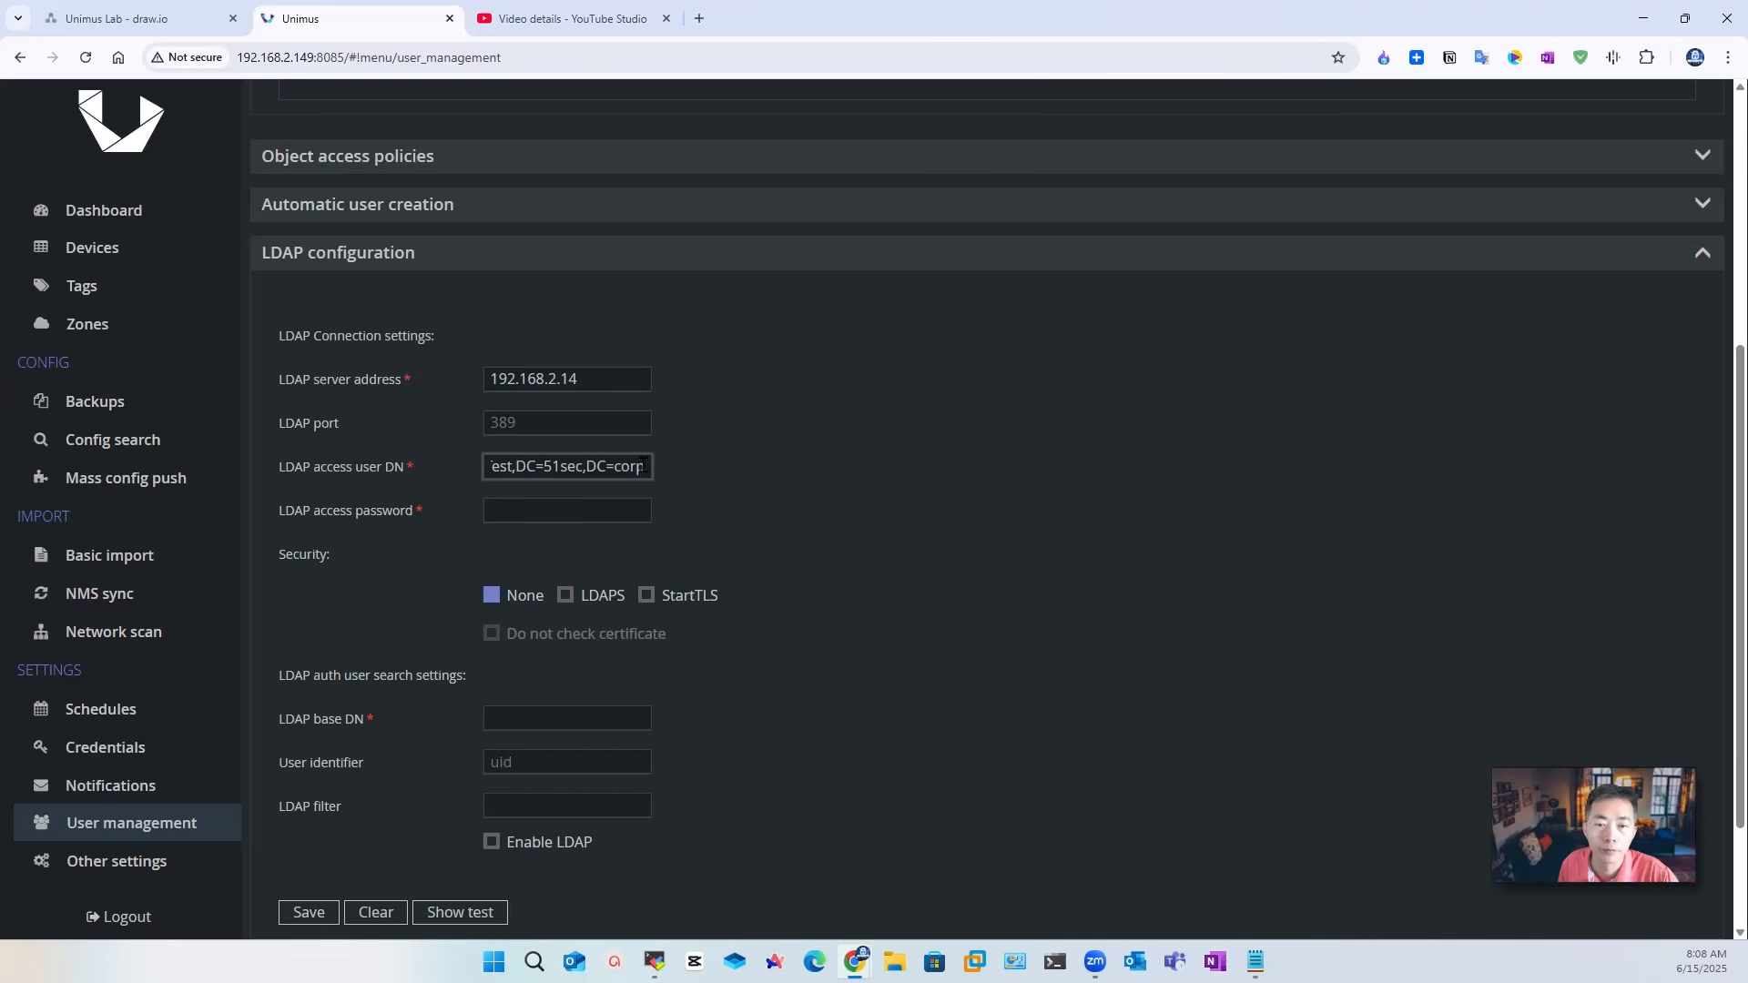
triple_click(571, 464)
Step: Paste the bind account password into the LDAP access password field
left_click(521, 512)
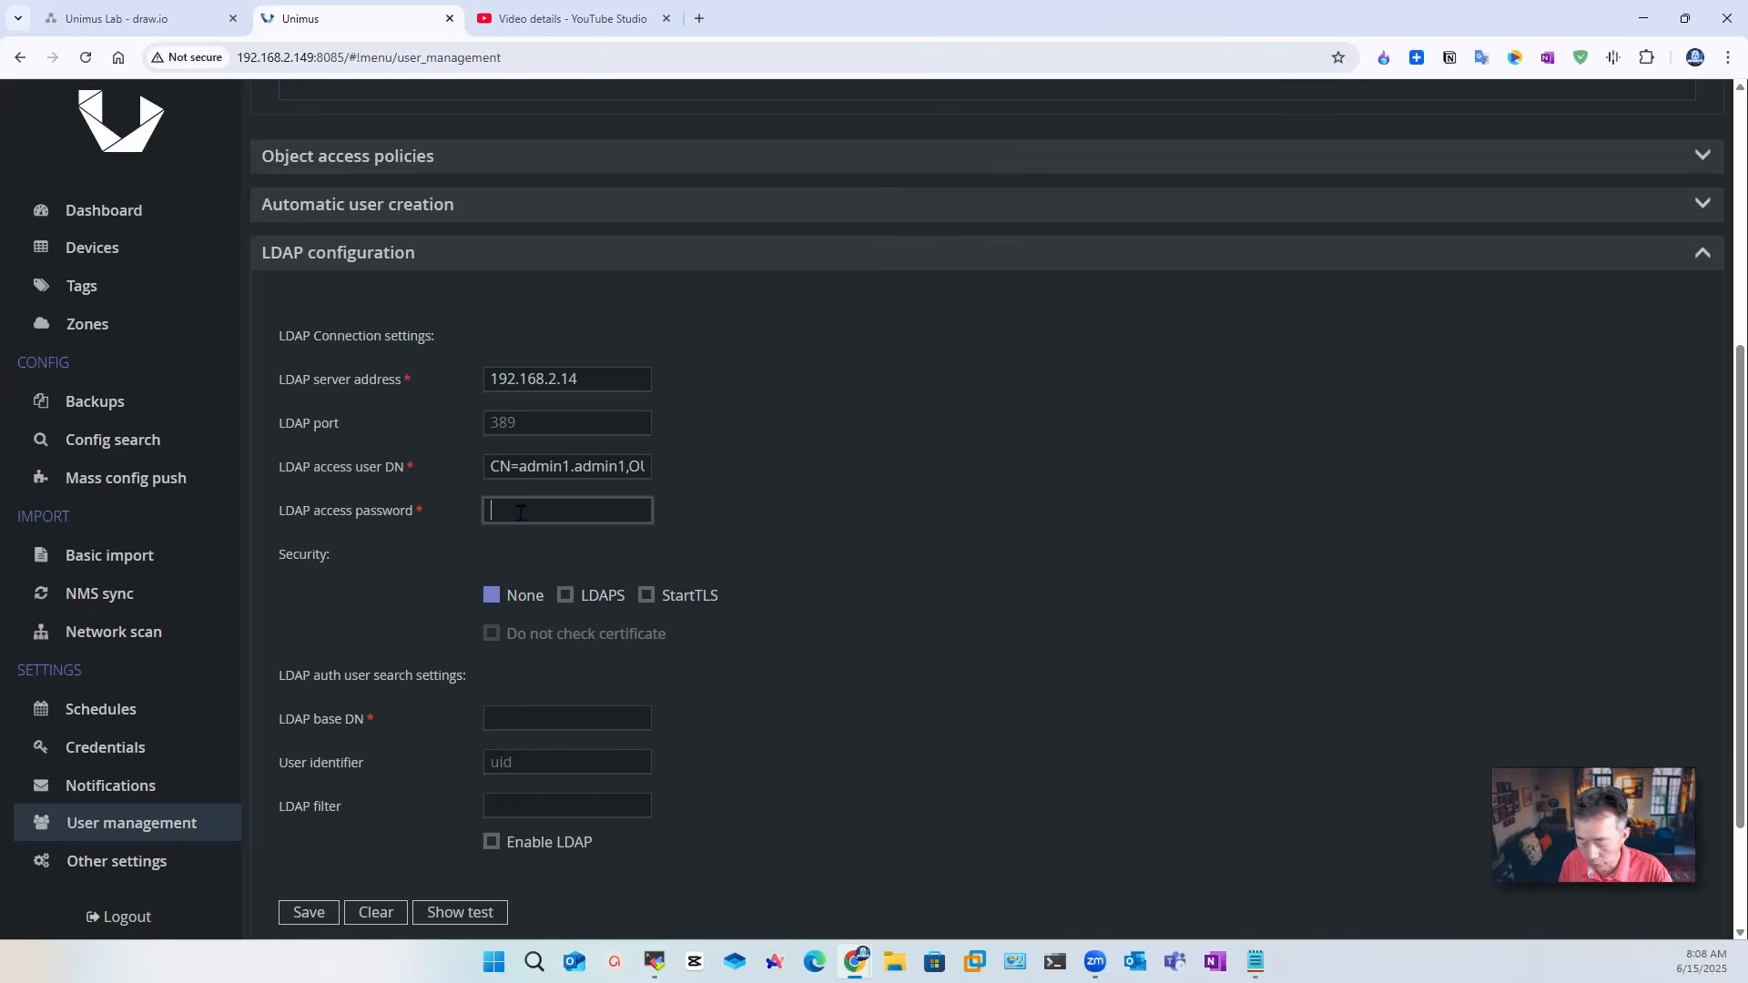
key("ctrl+v")
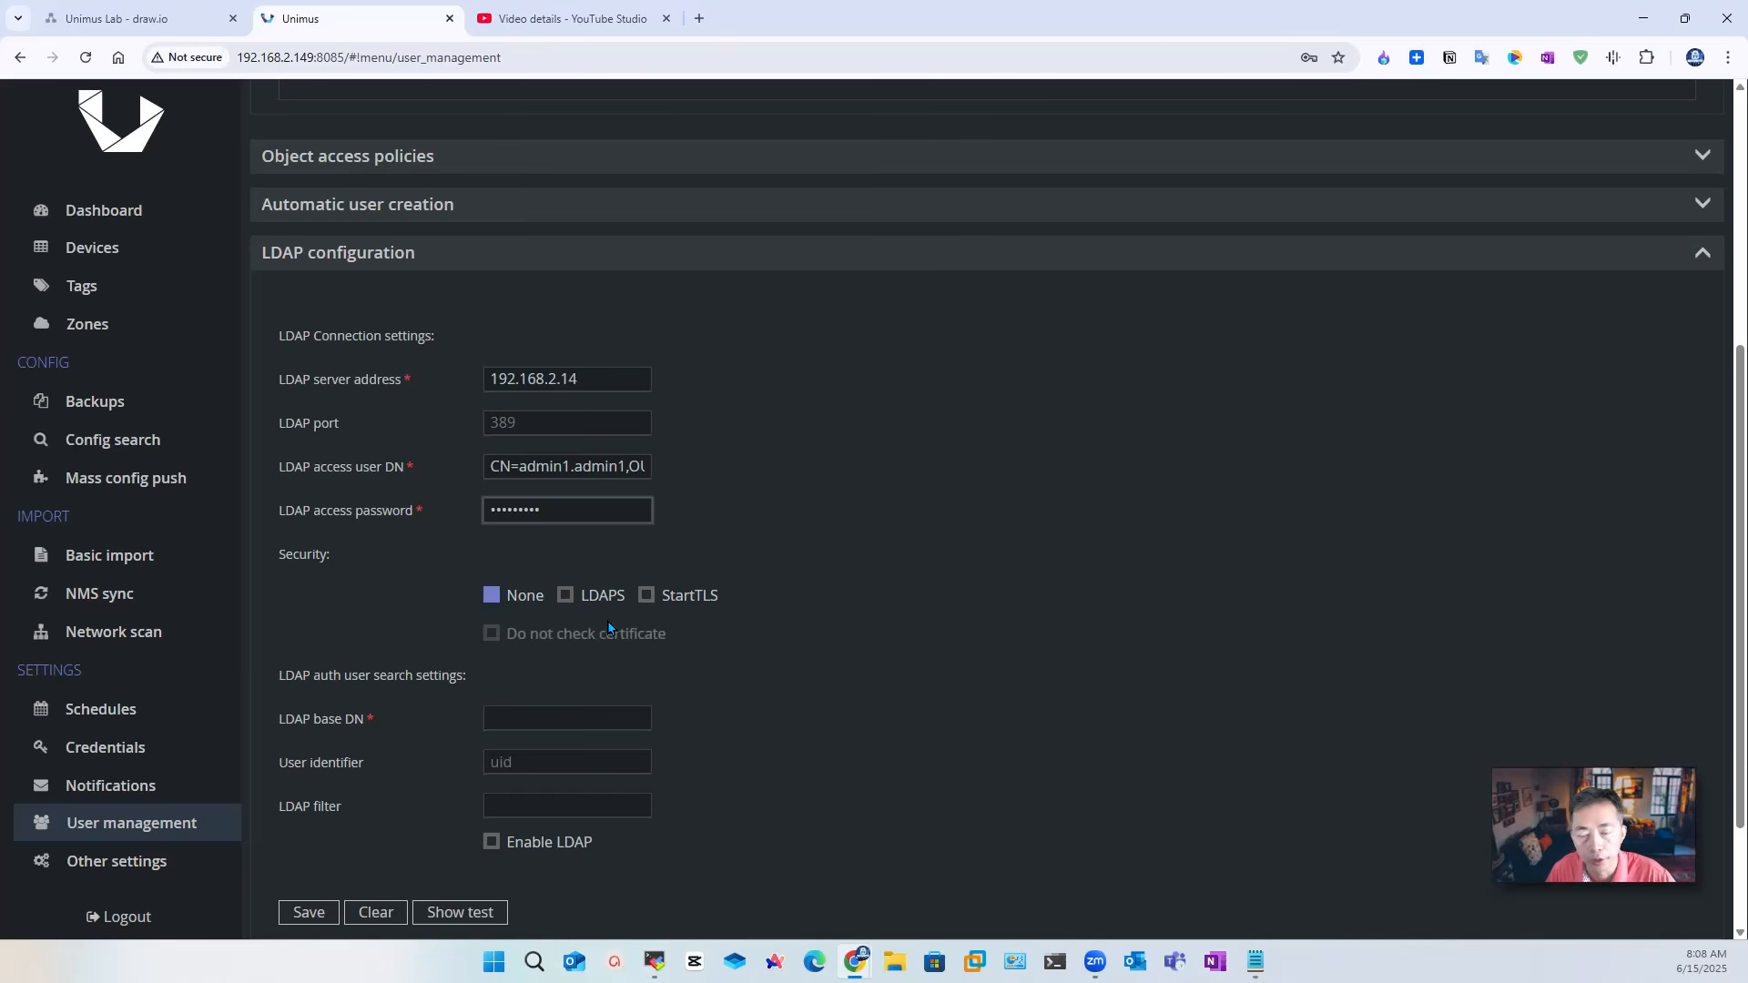
left_click(556, 714)
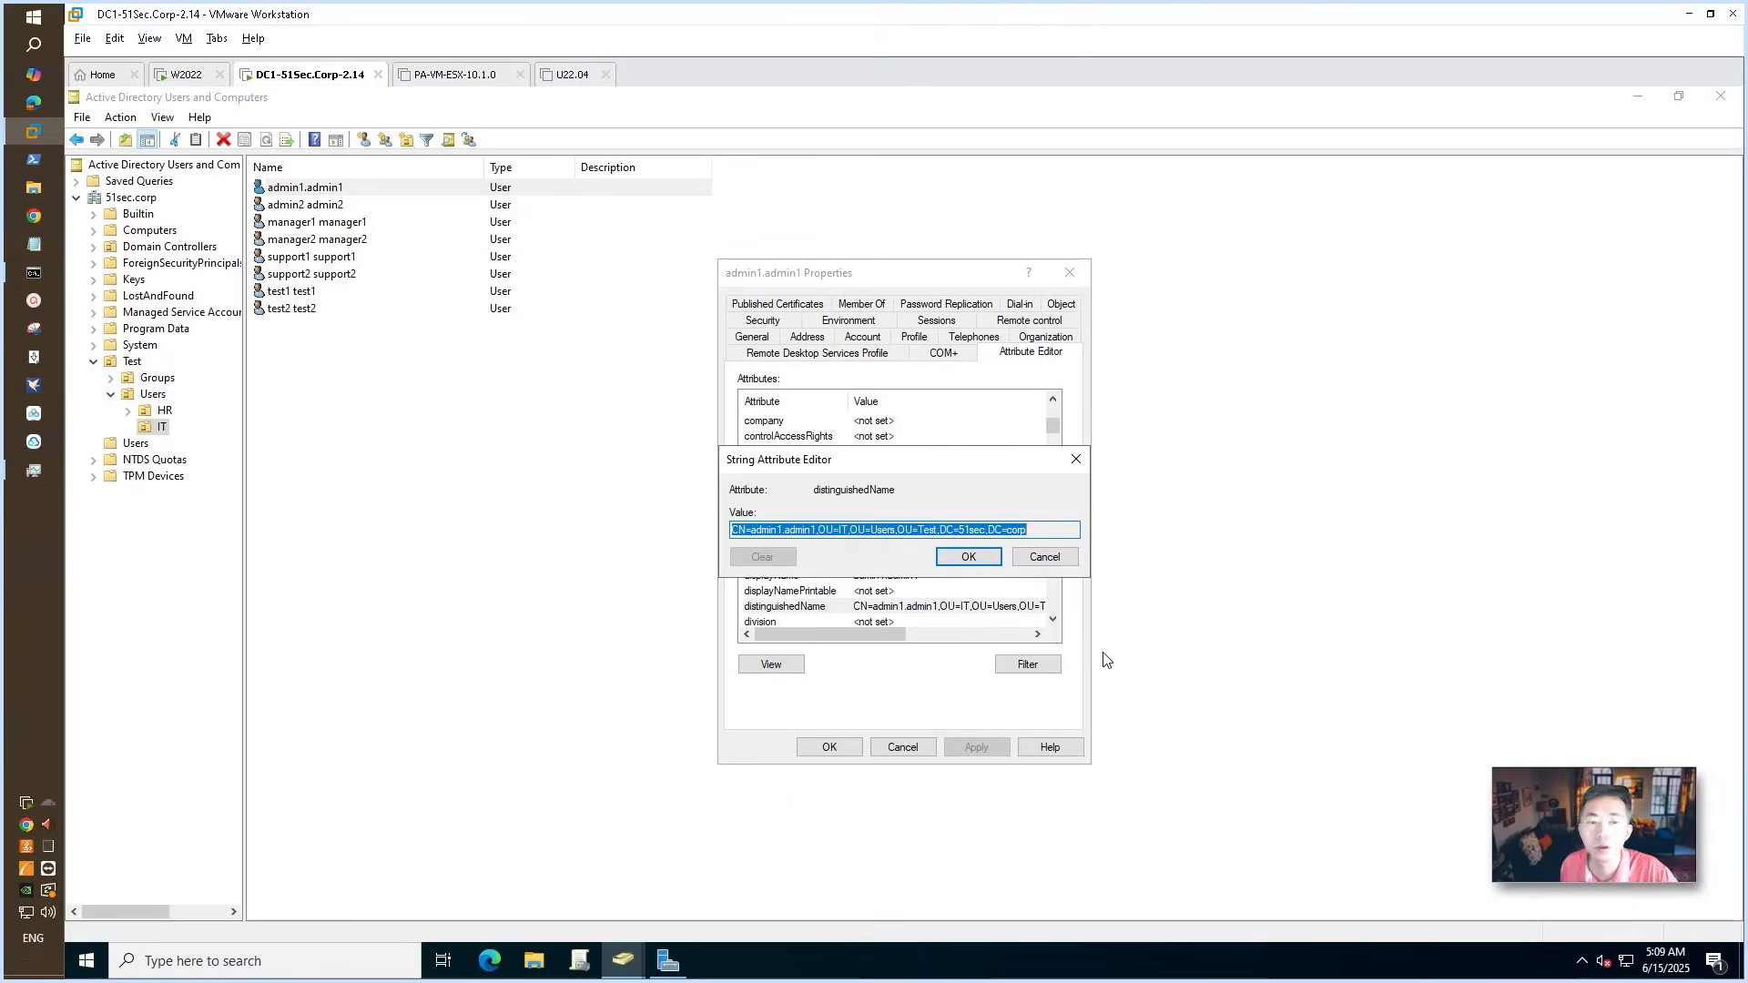
key("Escape")
key("Escape")
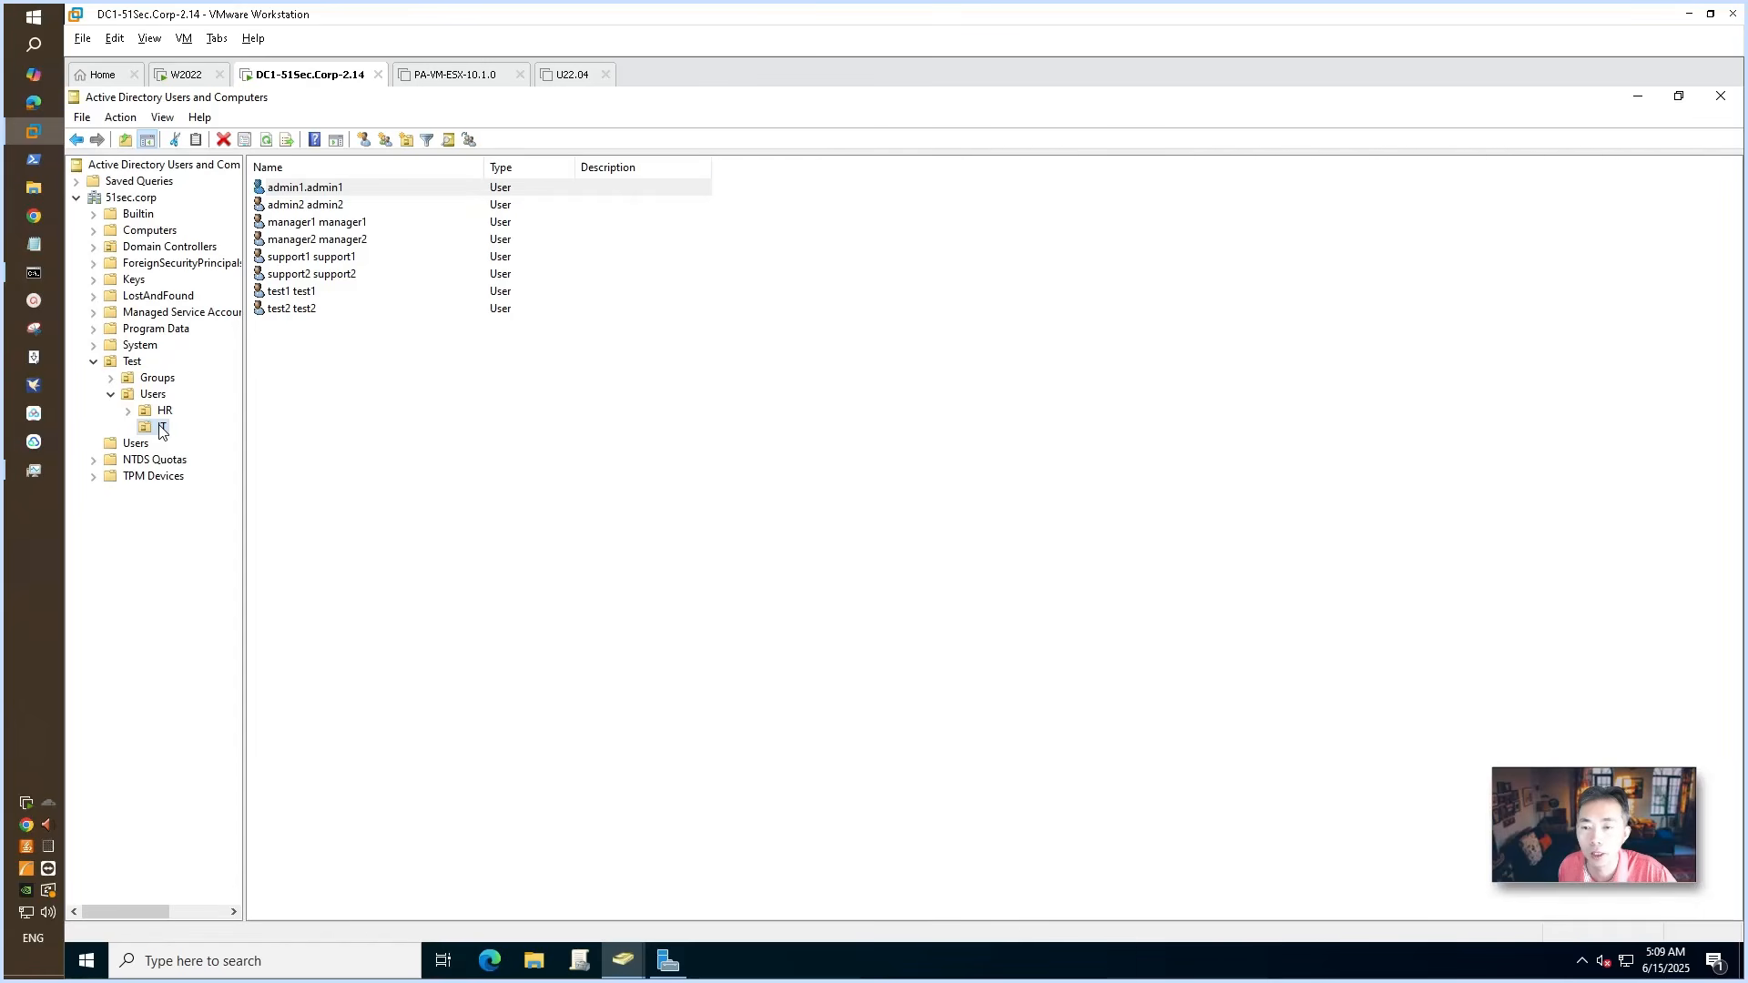
Step: Copy the IT unit's distinguishedName OU=IT,OU=Users,OU=Test,DC=51sec,DC=corp from its Attribute Editor
right_click(165, 429)
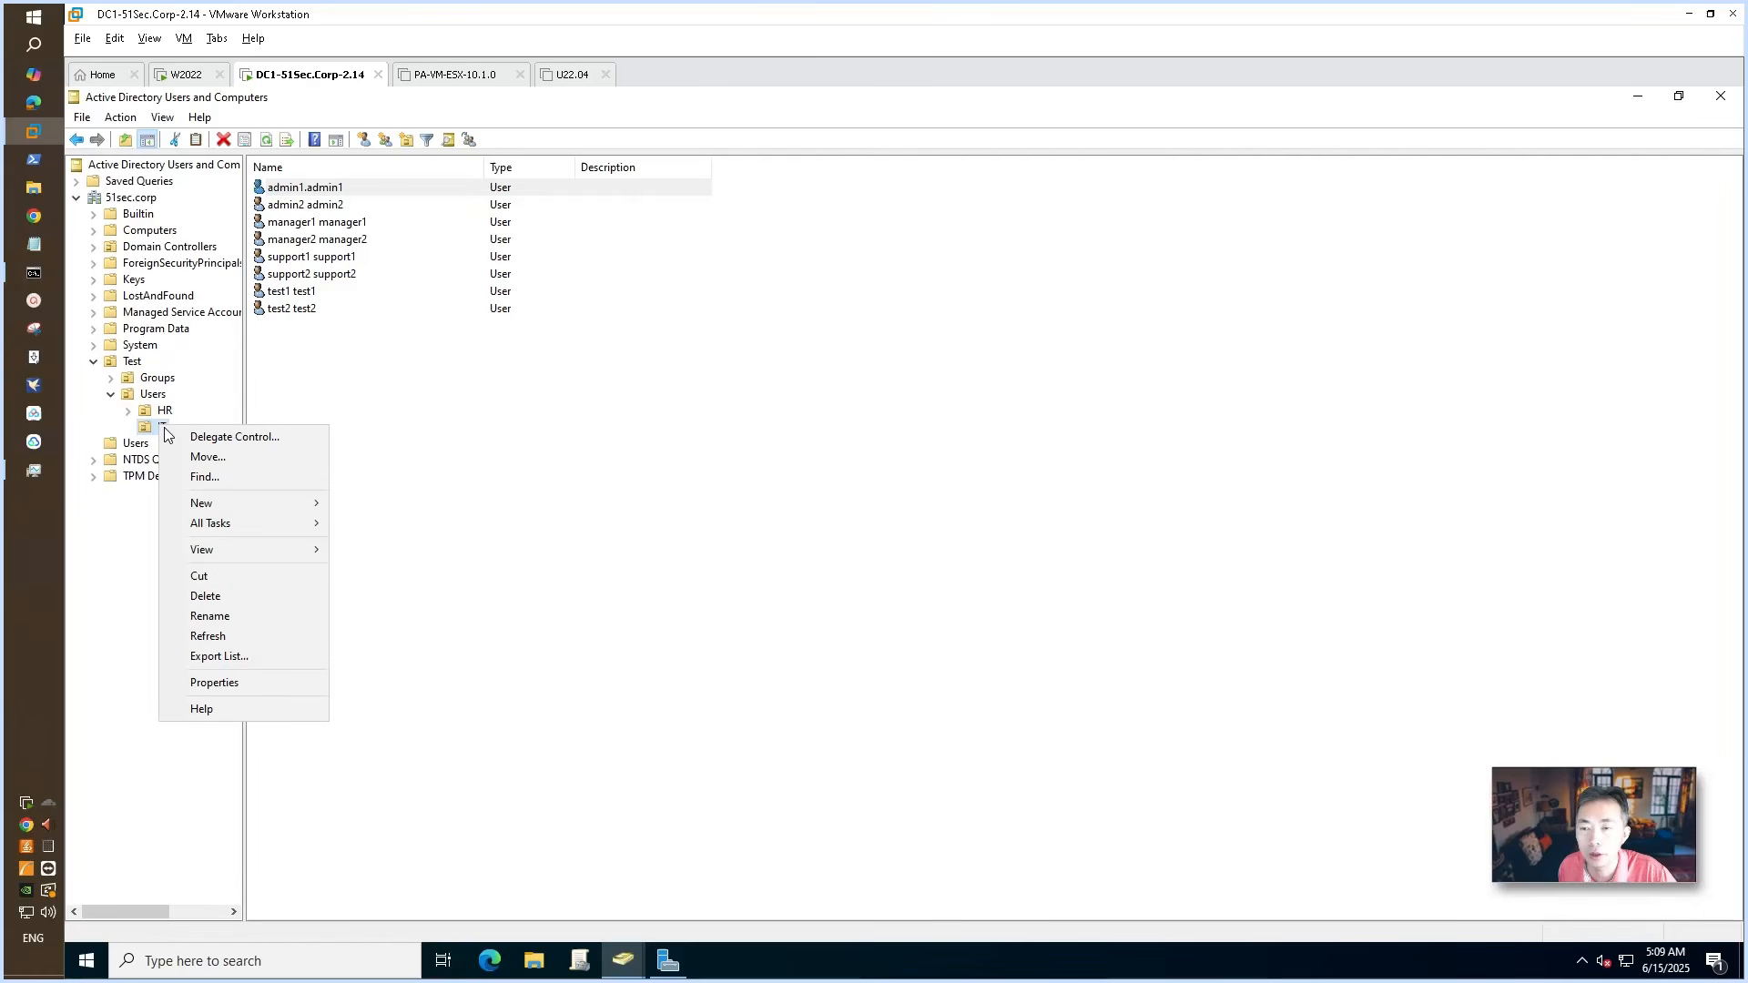
left_click(291, 685)
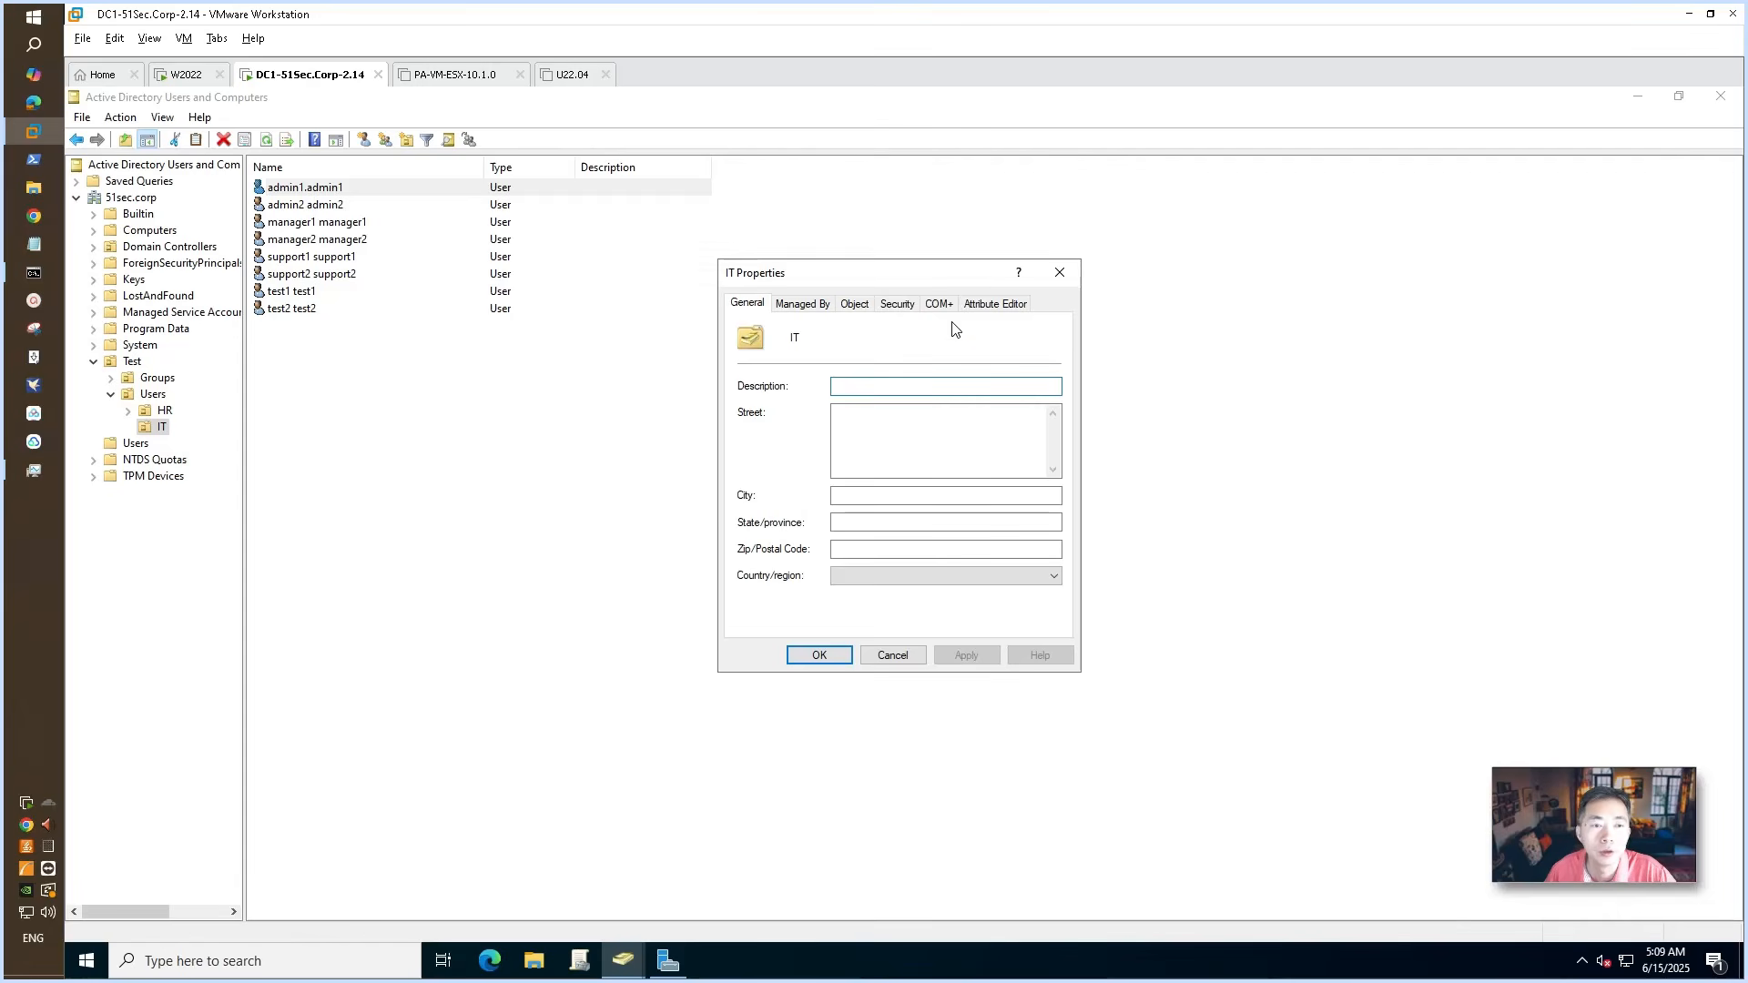
left_click(1005, 309)
scroll(1056, 505, "down", 5)
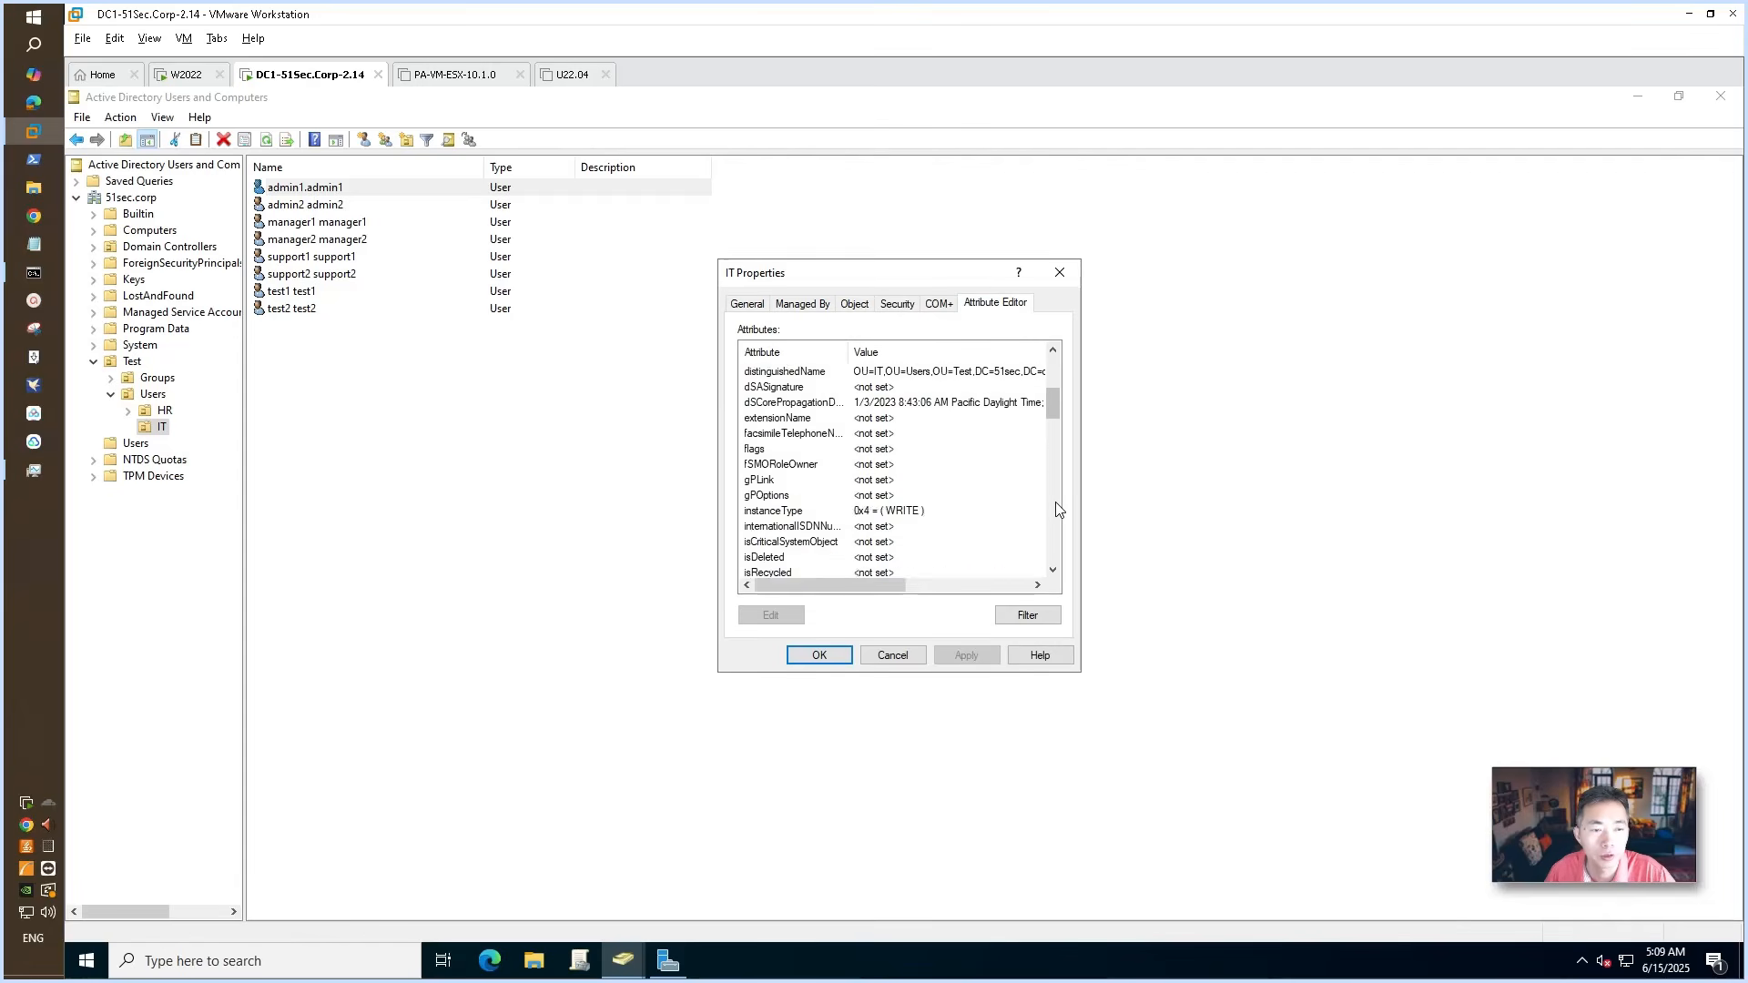
scroll(1056, 505, "up", 4)
double_click(824, 371)
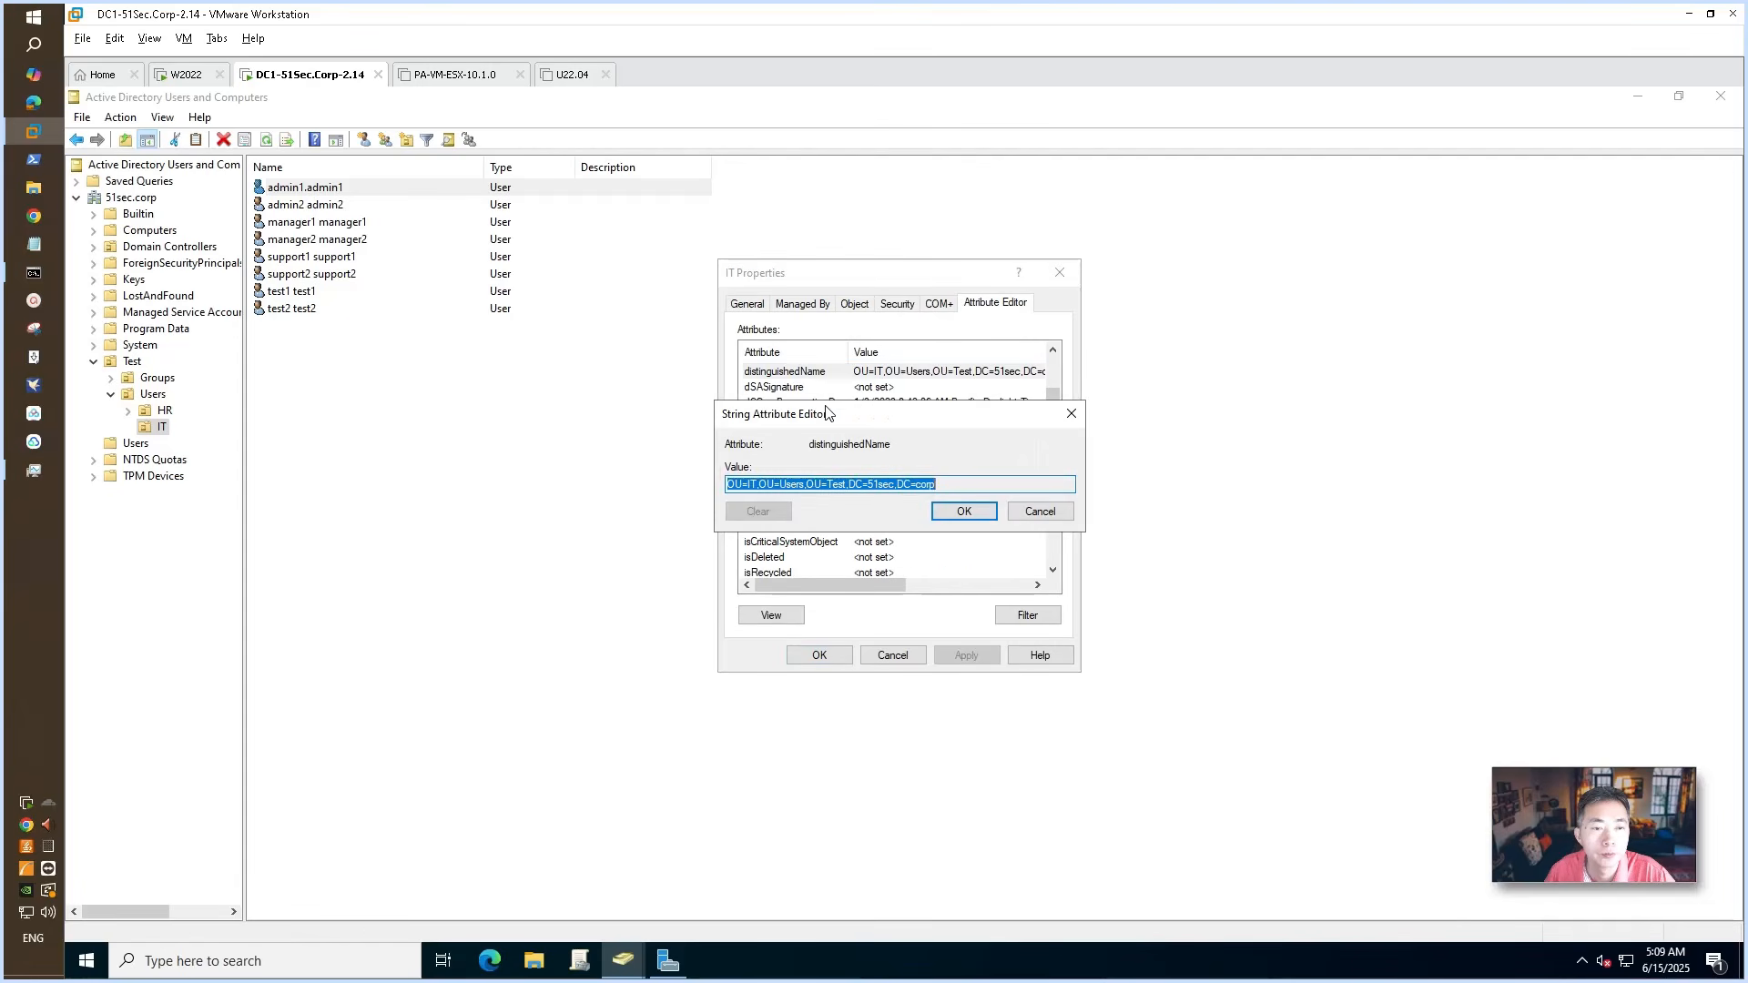
right_click(875, 482)
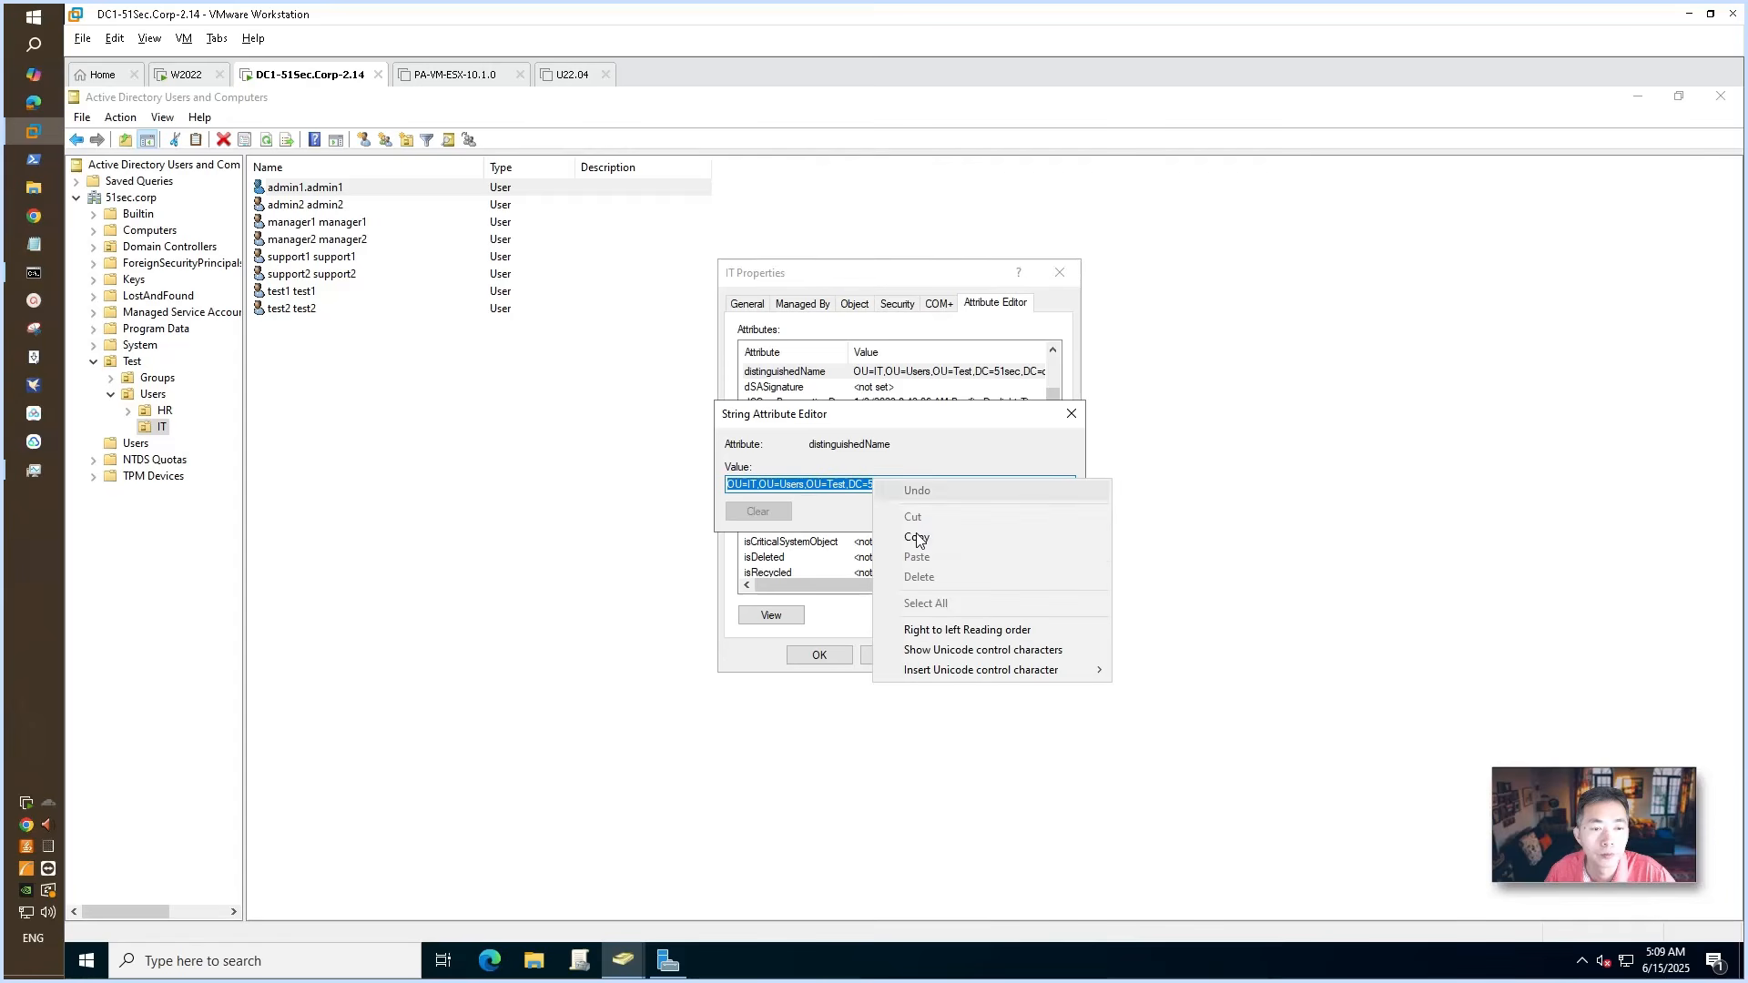
left_click(917, 538)
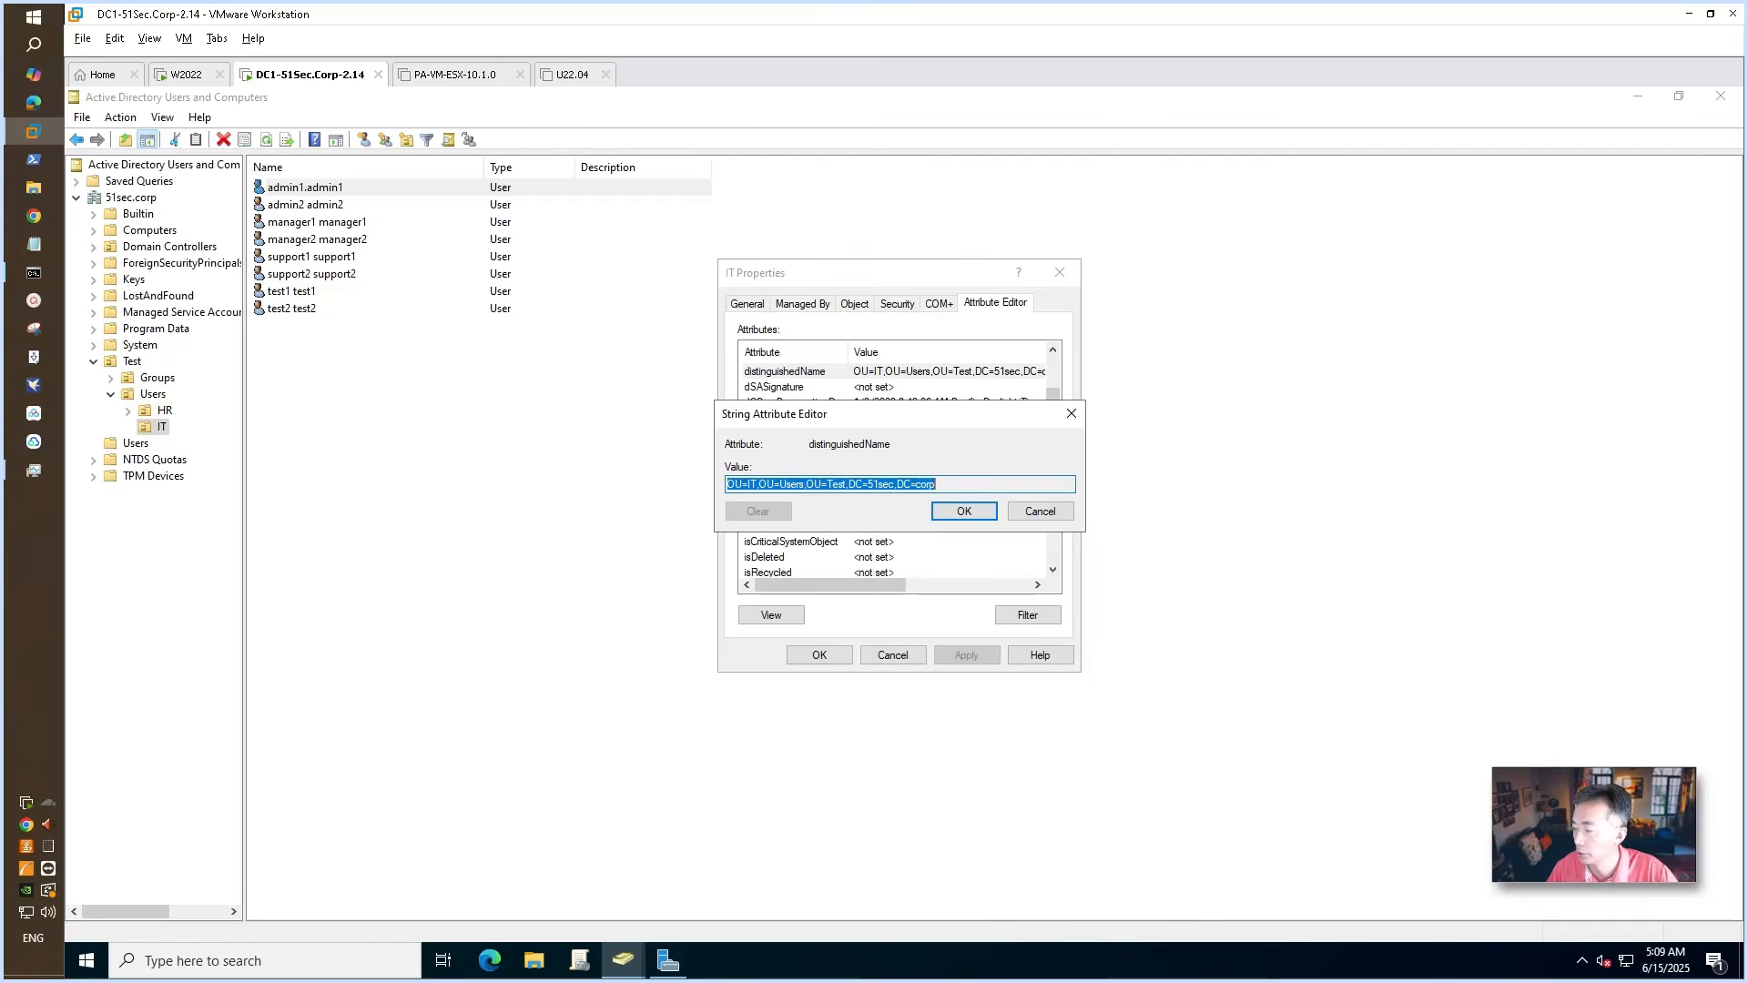
key("alt+Tab")
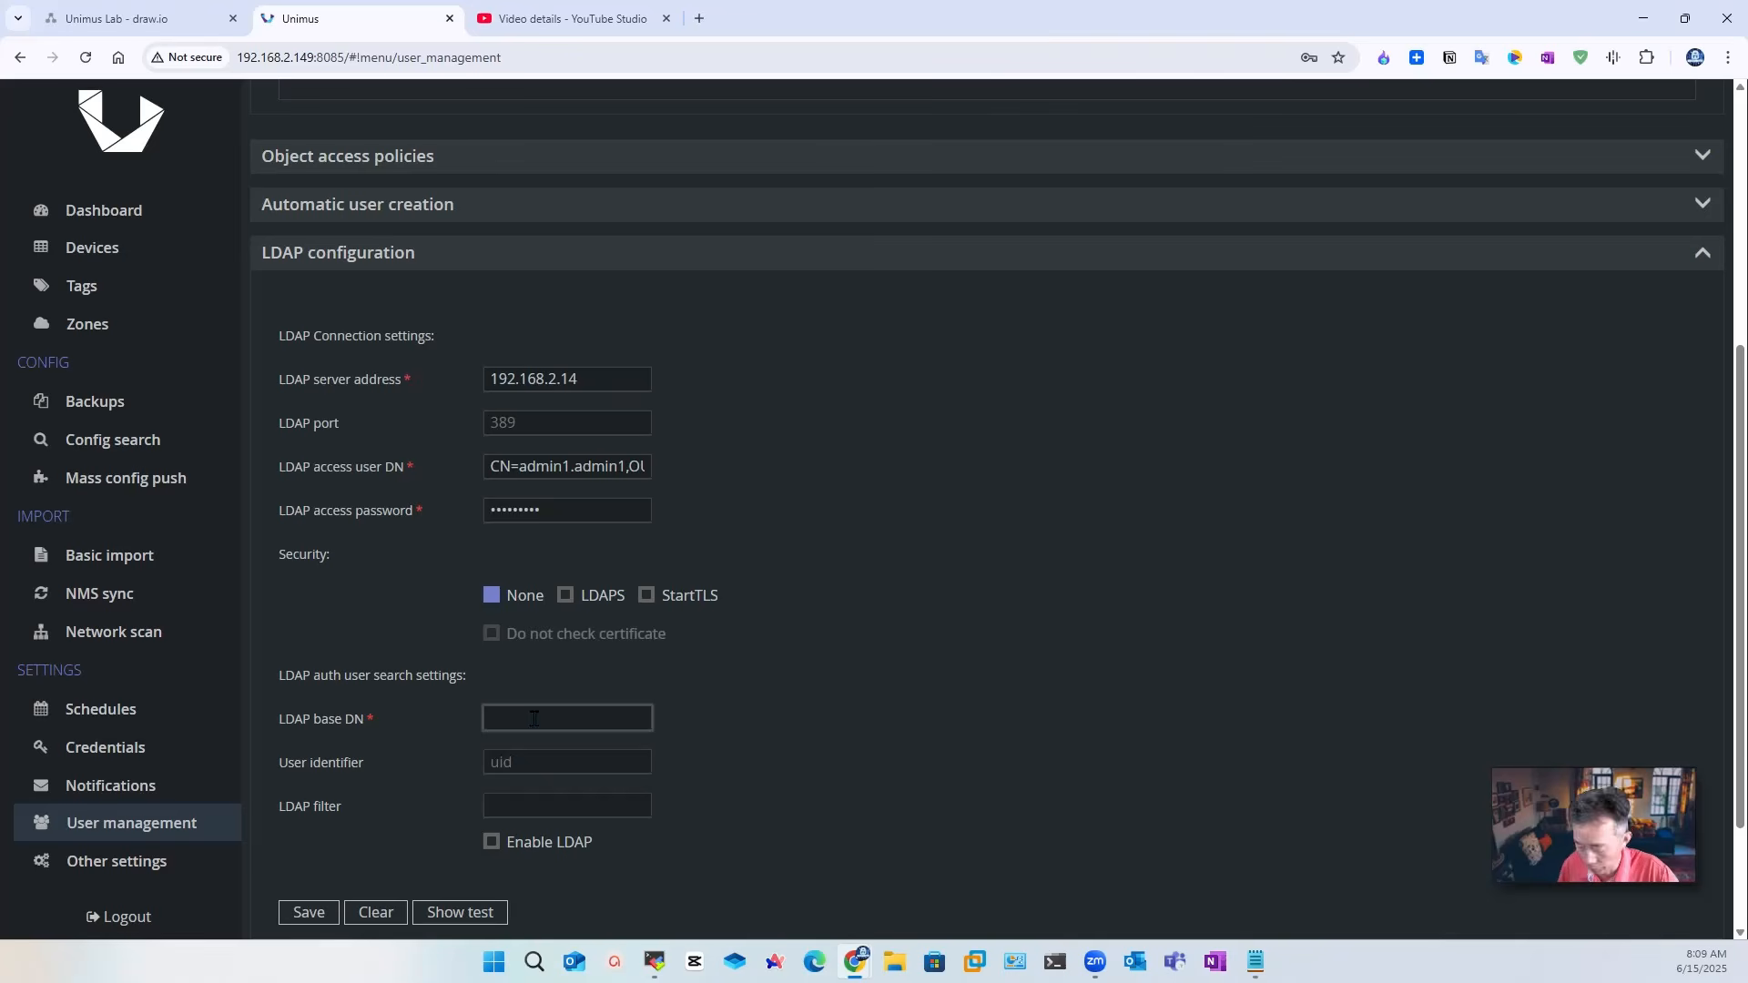
Step: Set base DN to the IT unit's DN, user identifier sAMAccountName, enable LDAP and save
key("ctrl+v")
left_click(474, 795)
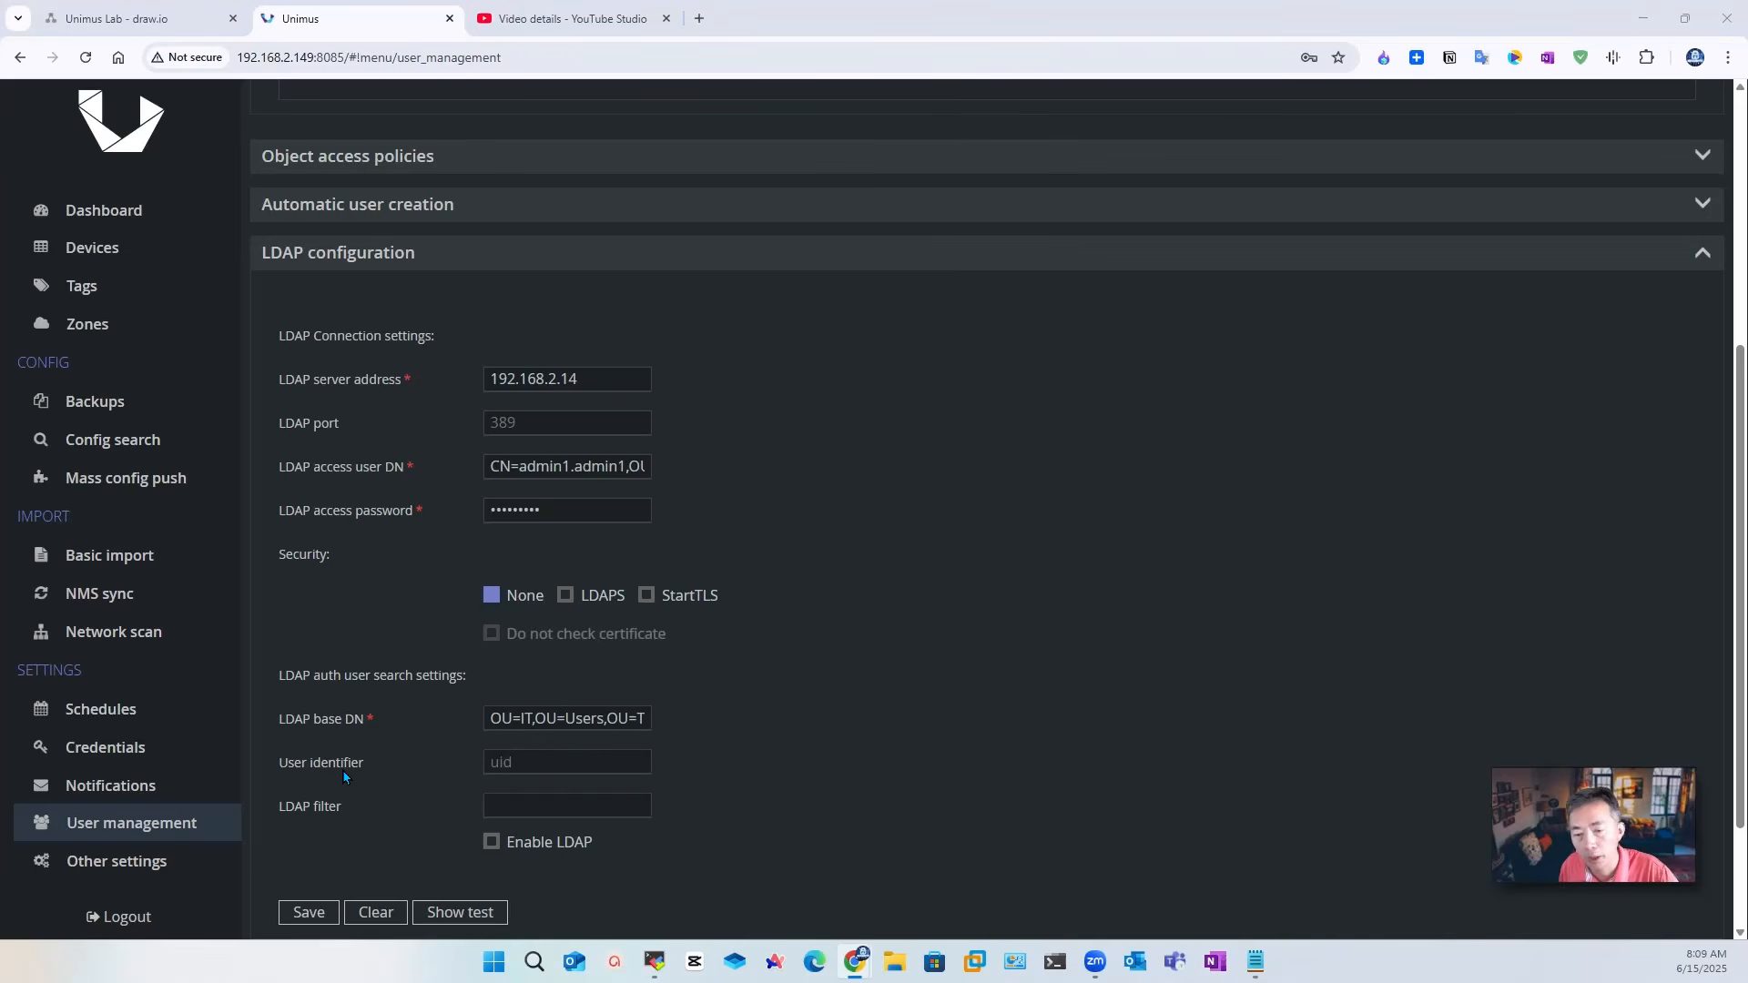
left_click(534, 761)
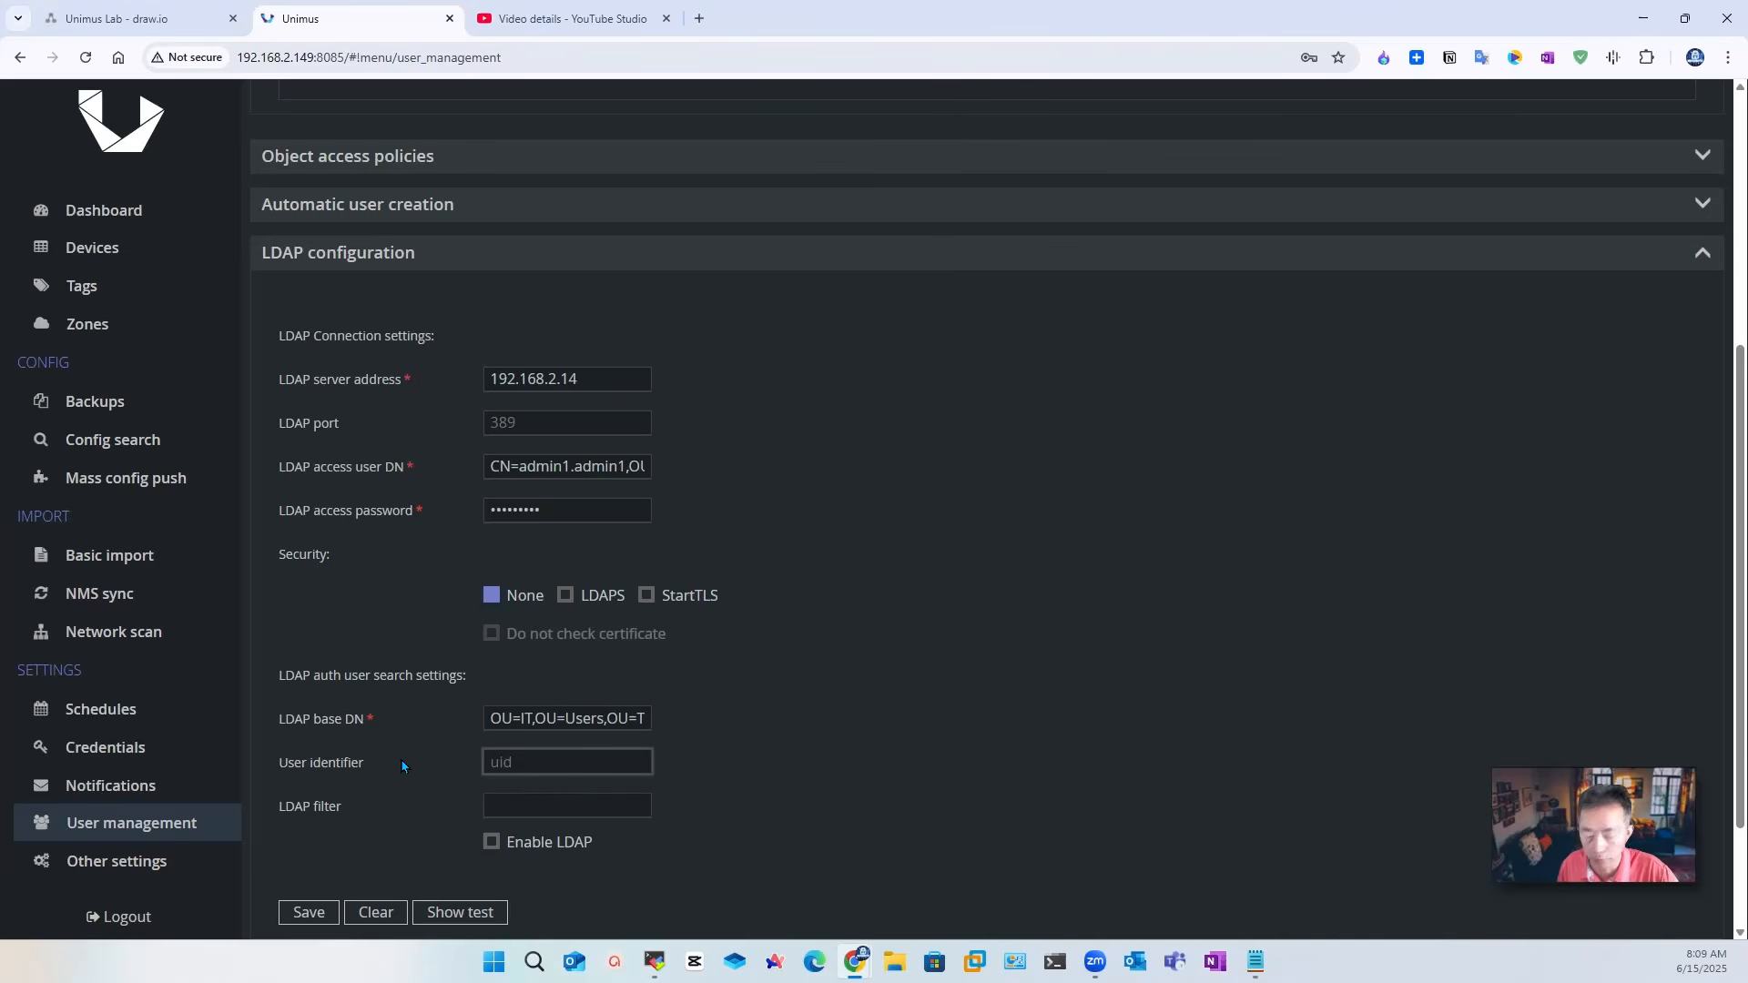
key("ctrl+v")
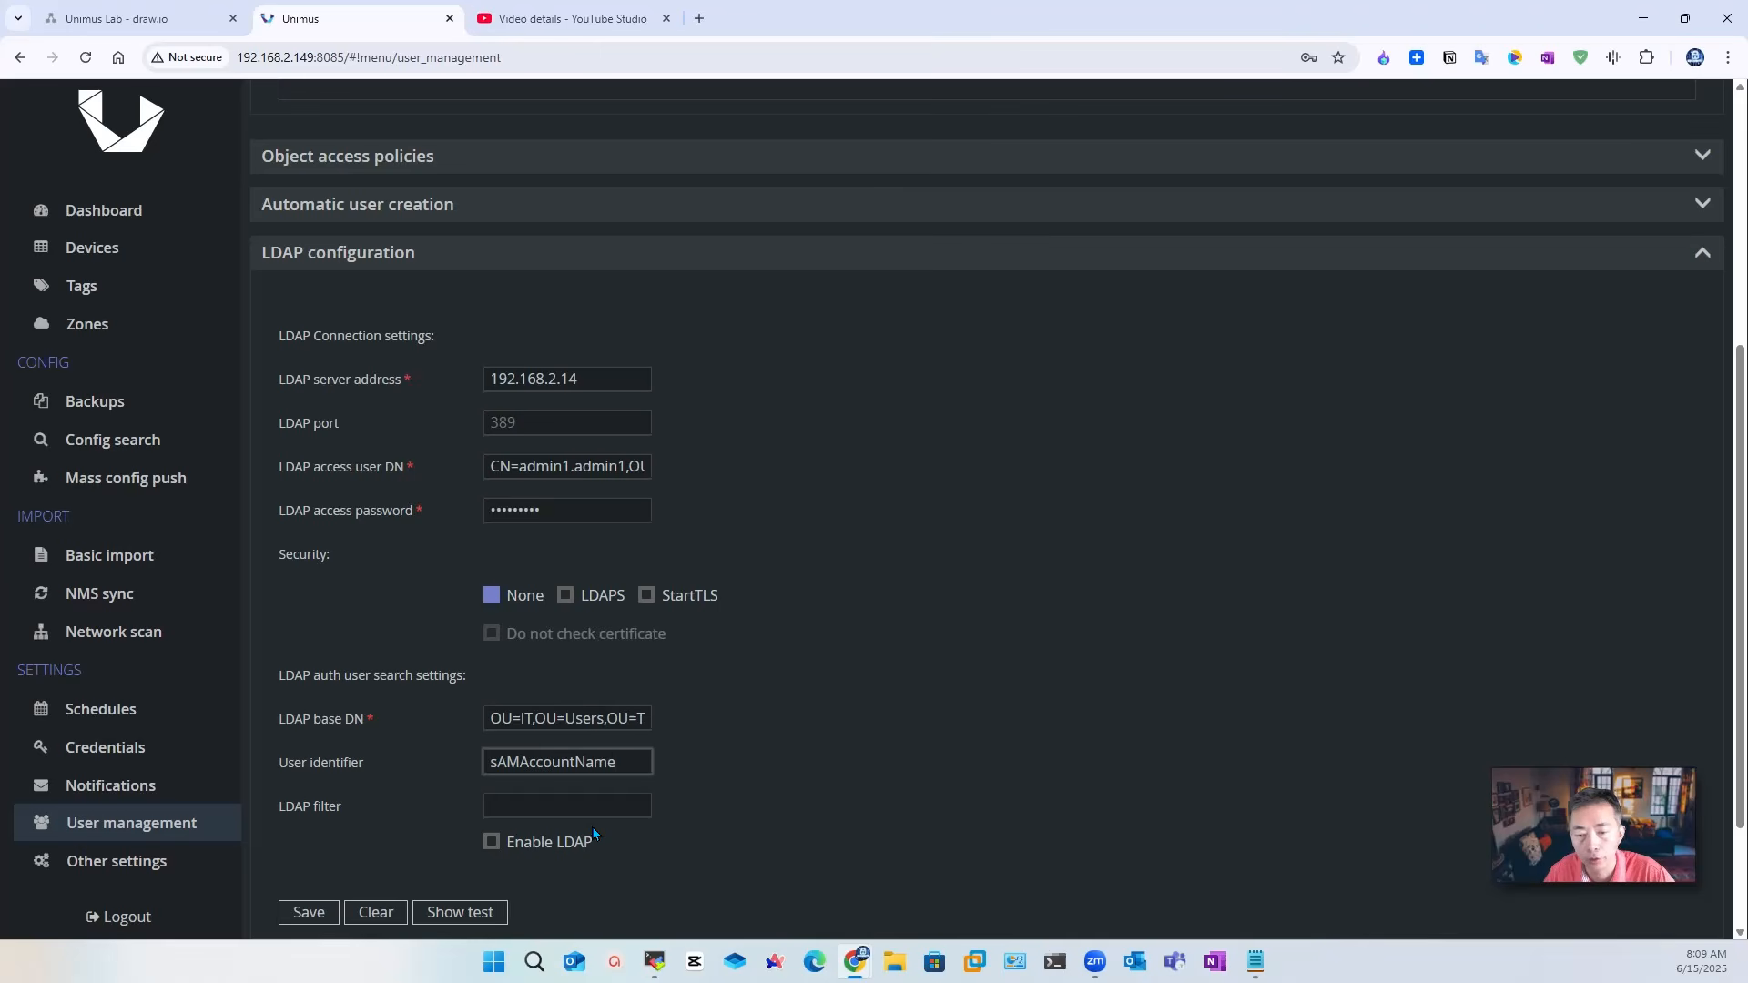
left_click(533, 841)
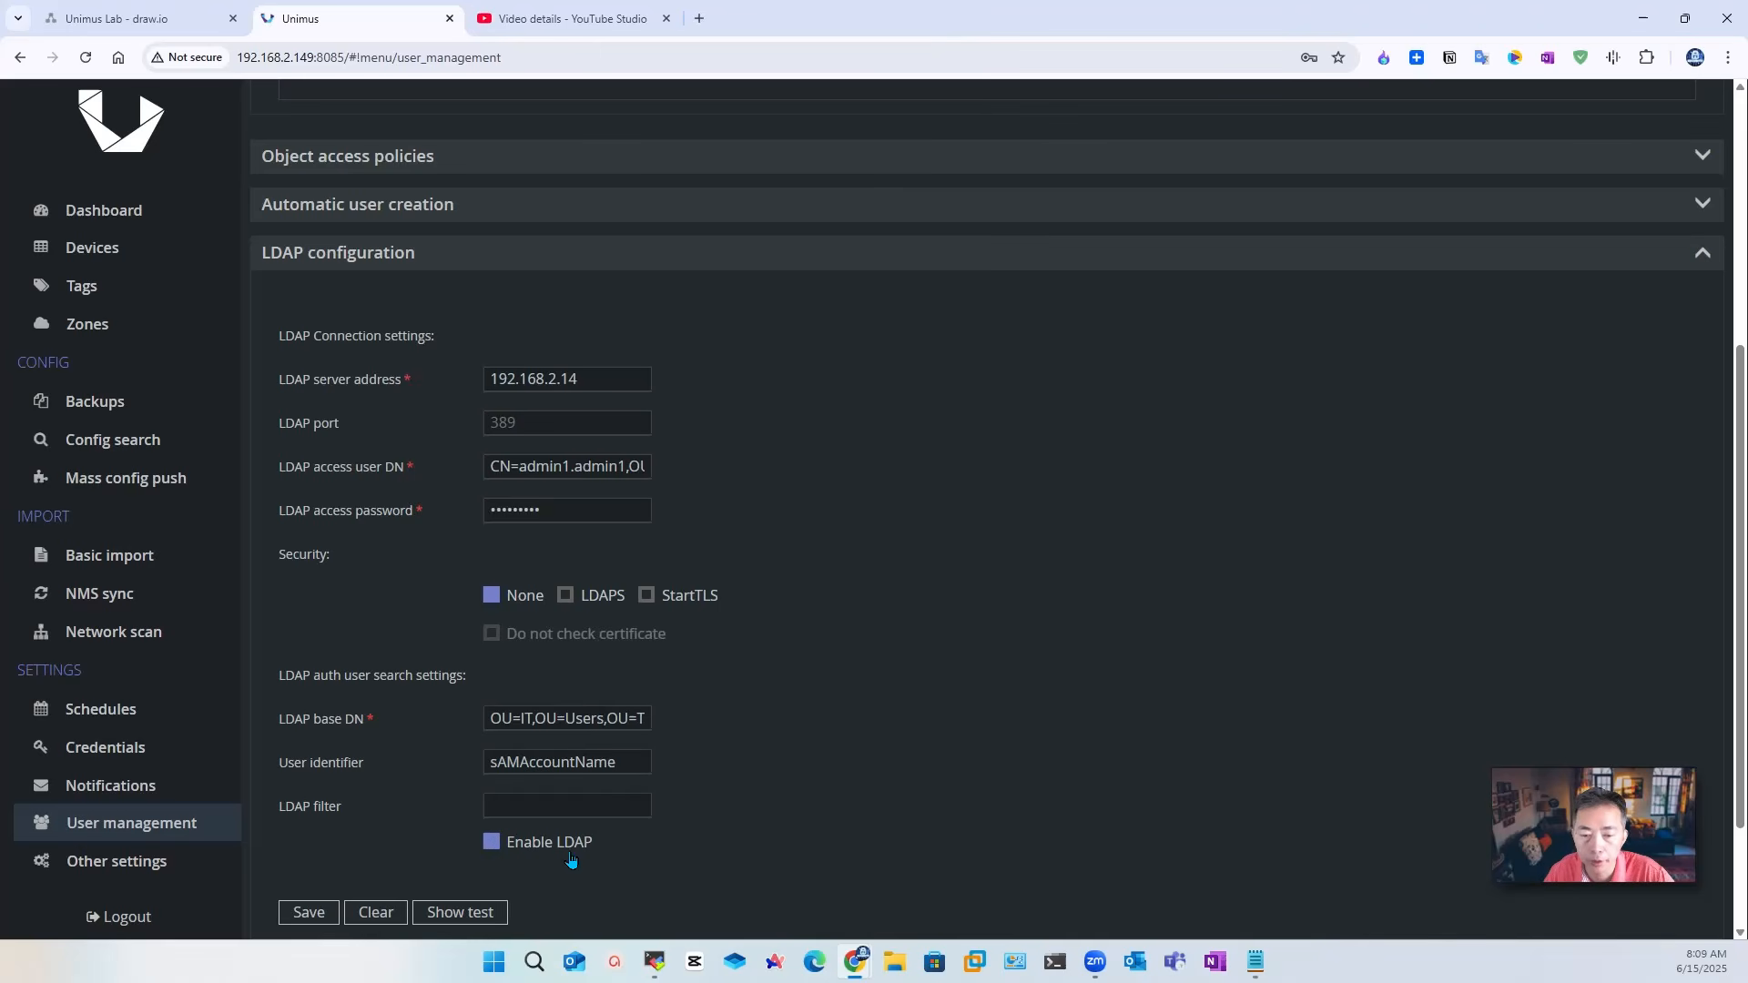
left_click(308, 913)
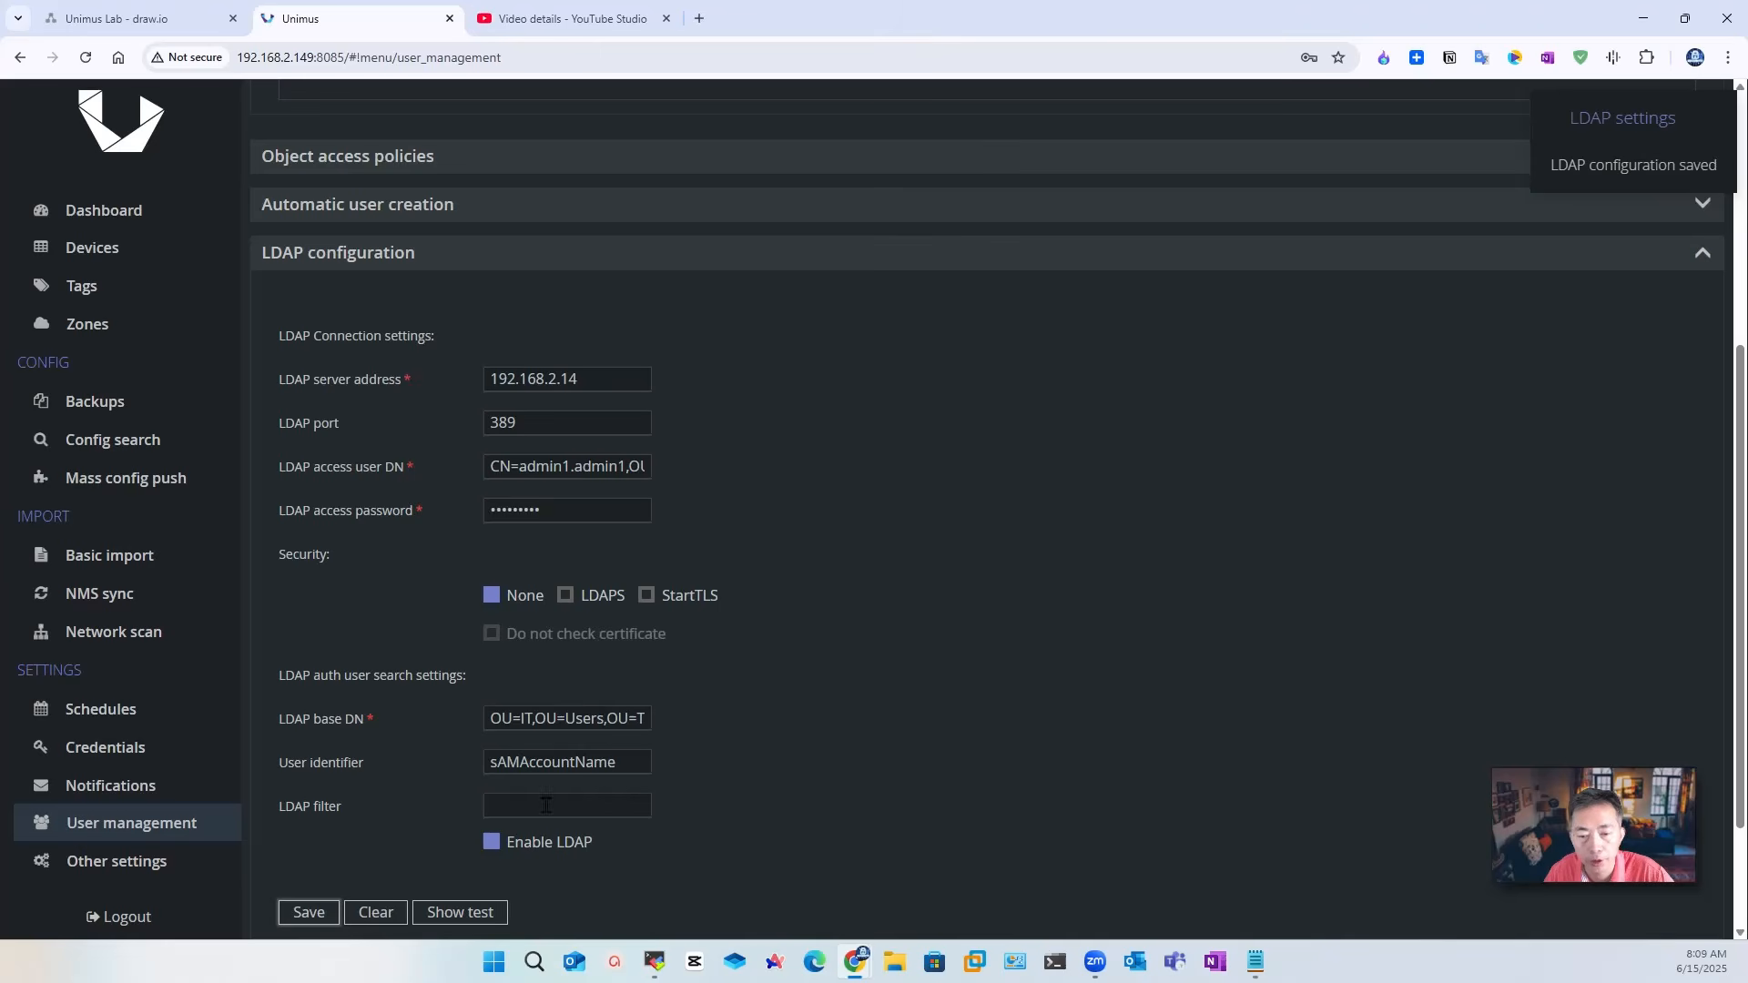
Step: Save the LDAP settings again and open the LDAP connection test panel
left_click(313, 914)
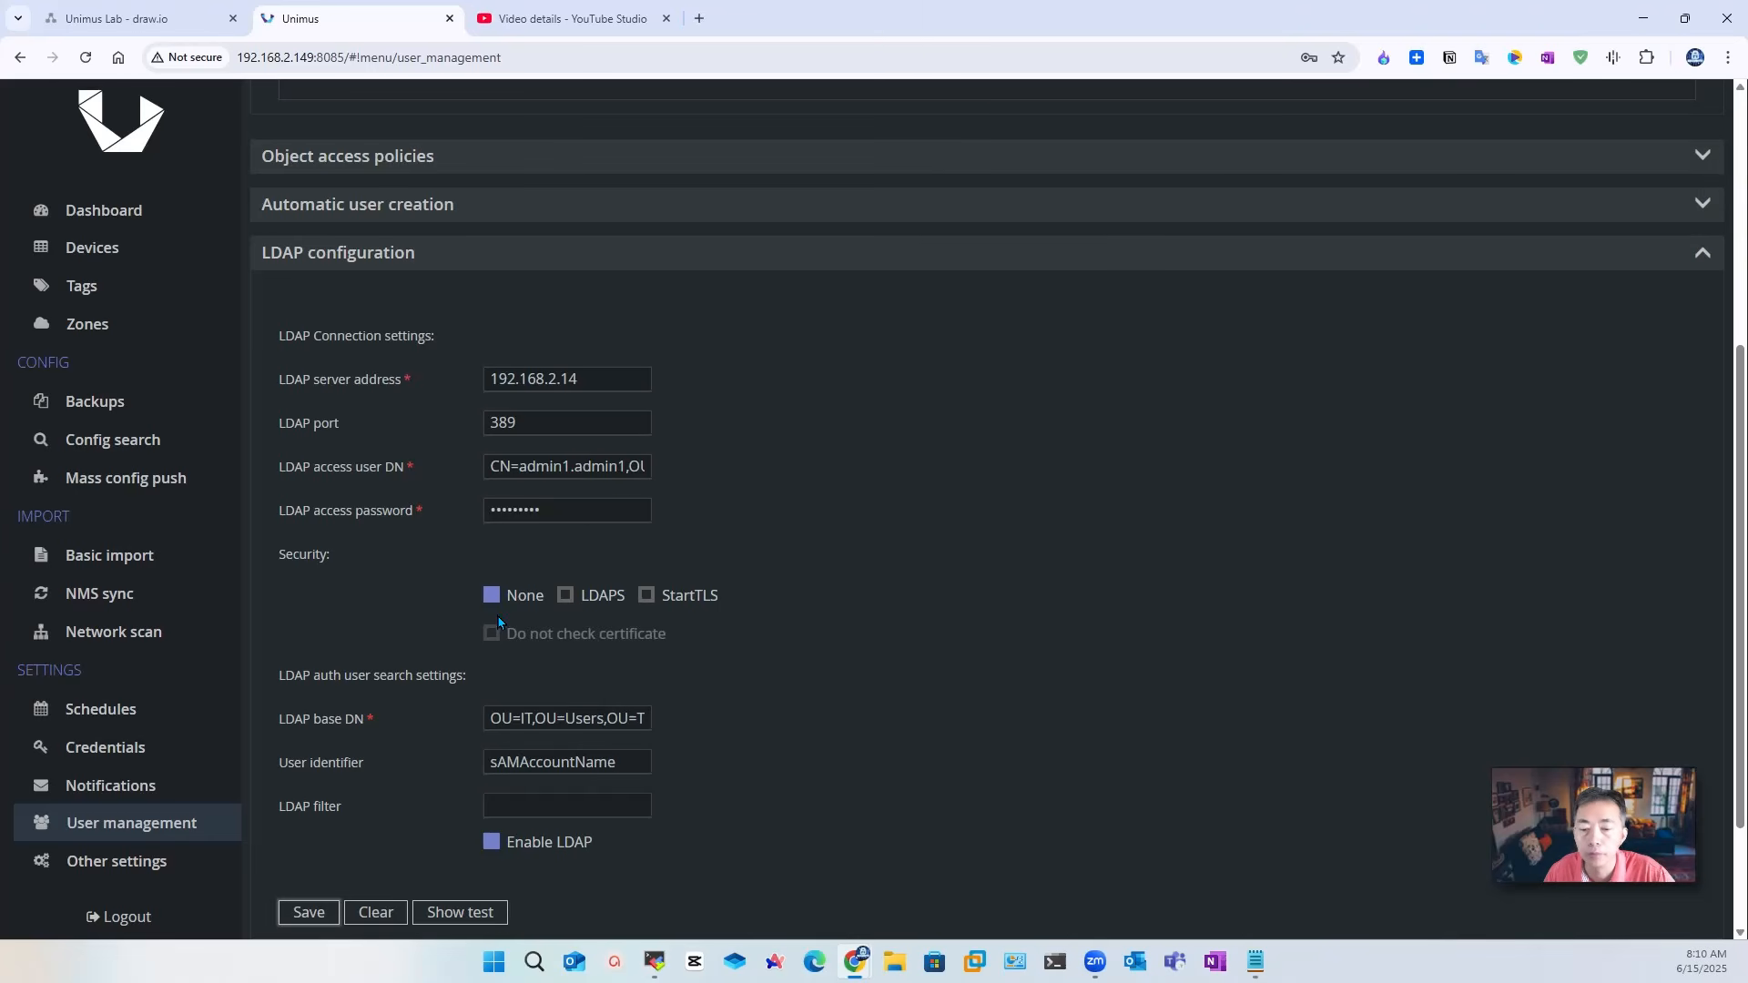
left_click(459, 912)
Step: Run the LDAP connection test with the domain user's username and password
left_click(956, 384)
type("admin1")
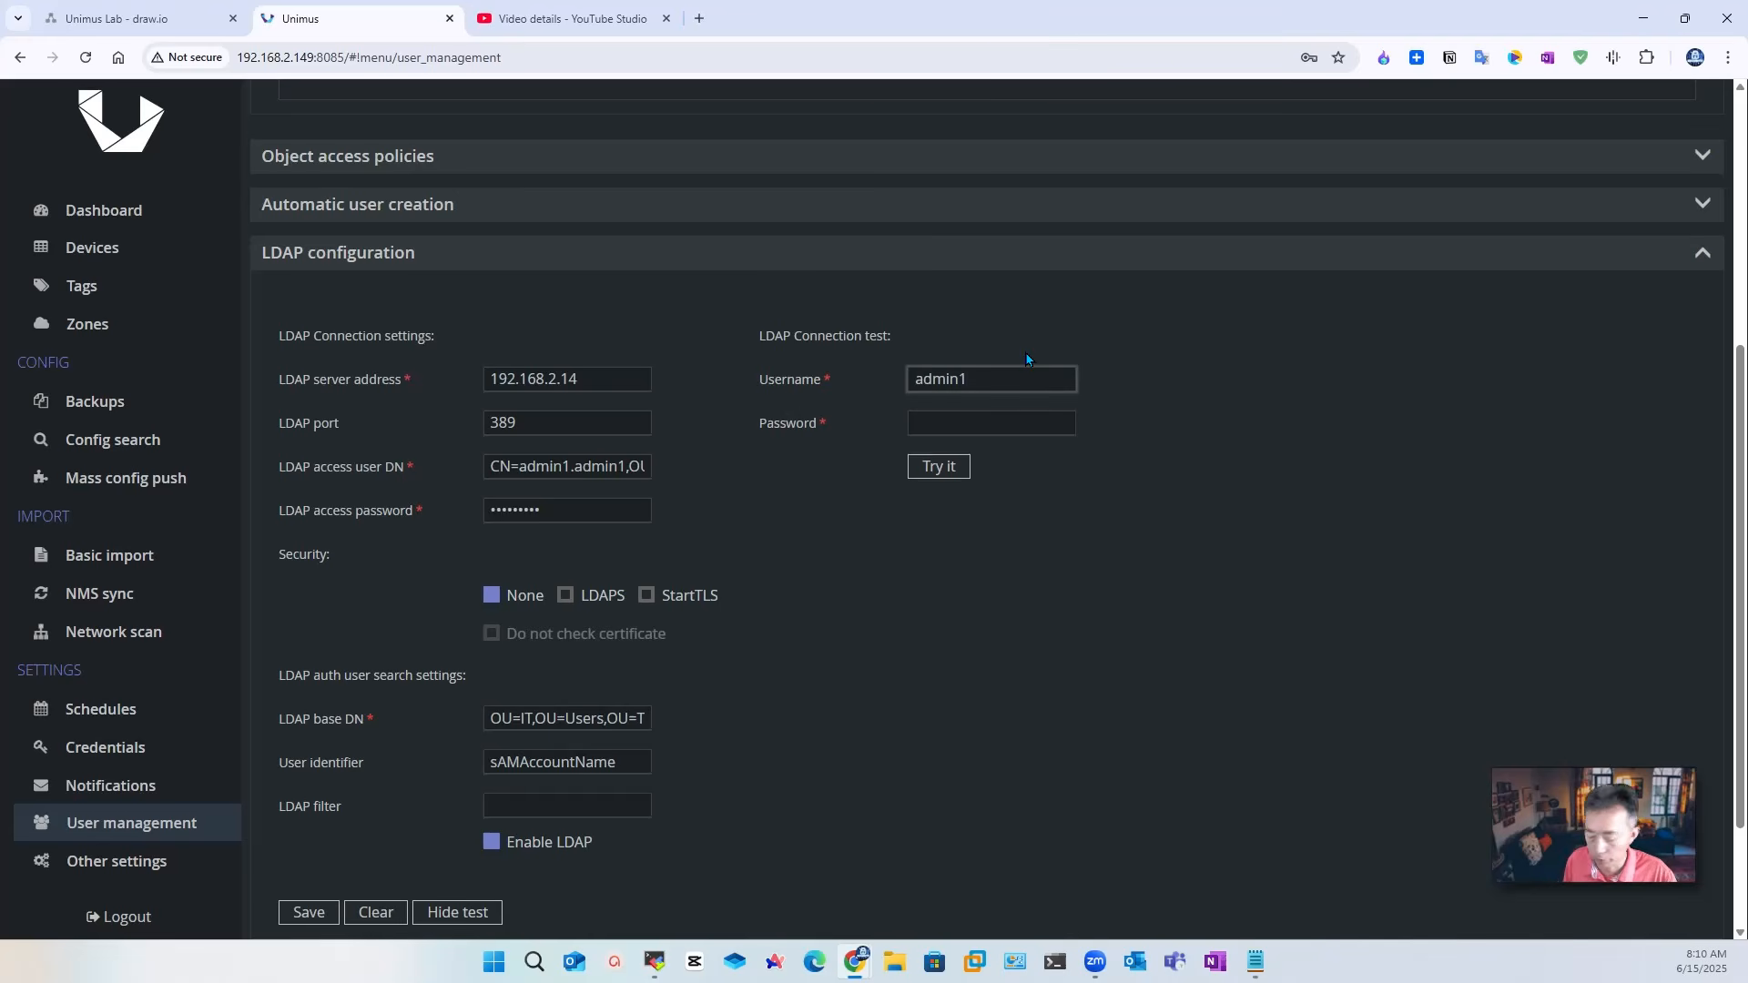
key("Tab")
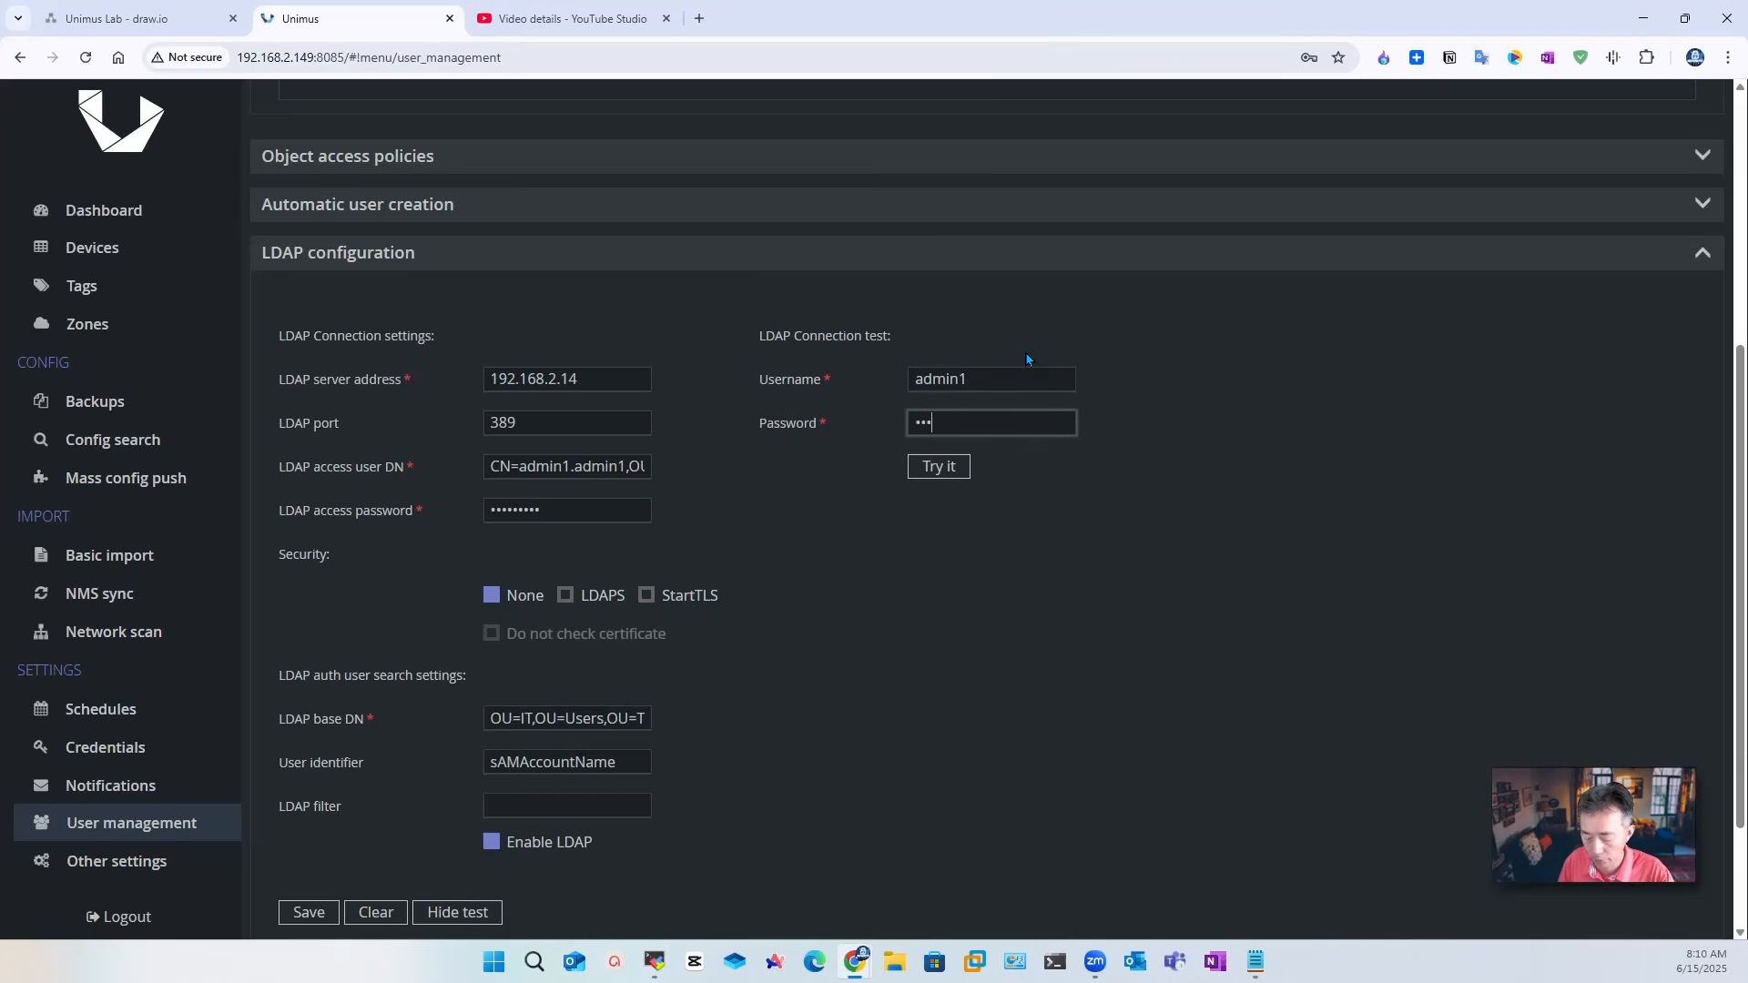
left_click(931, 477)
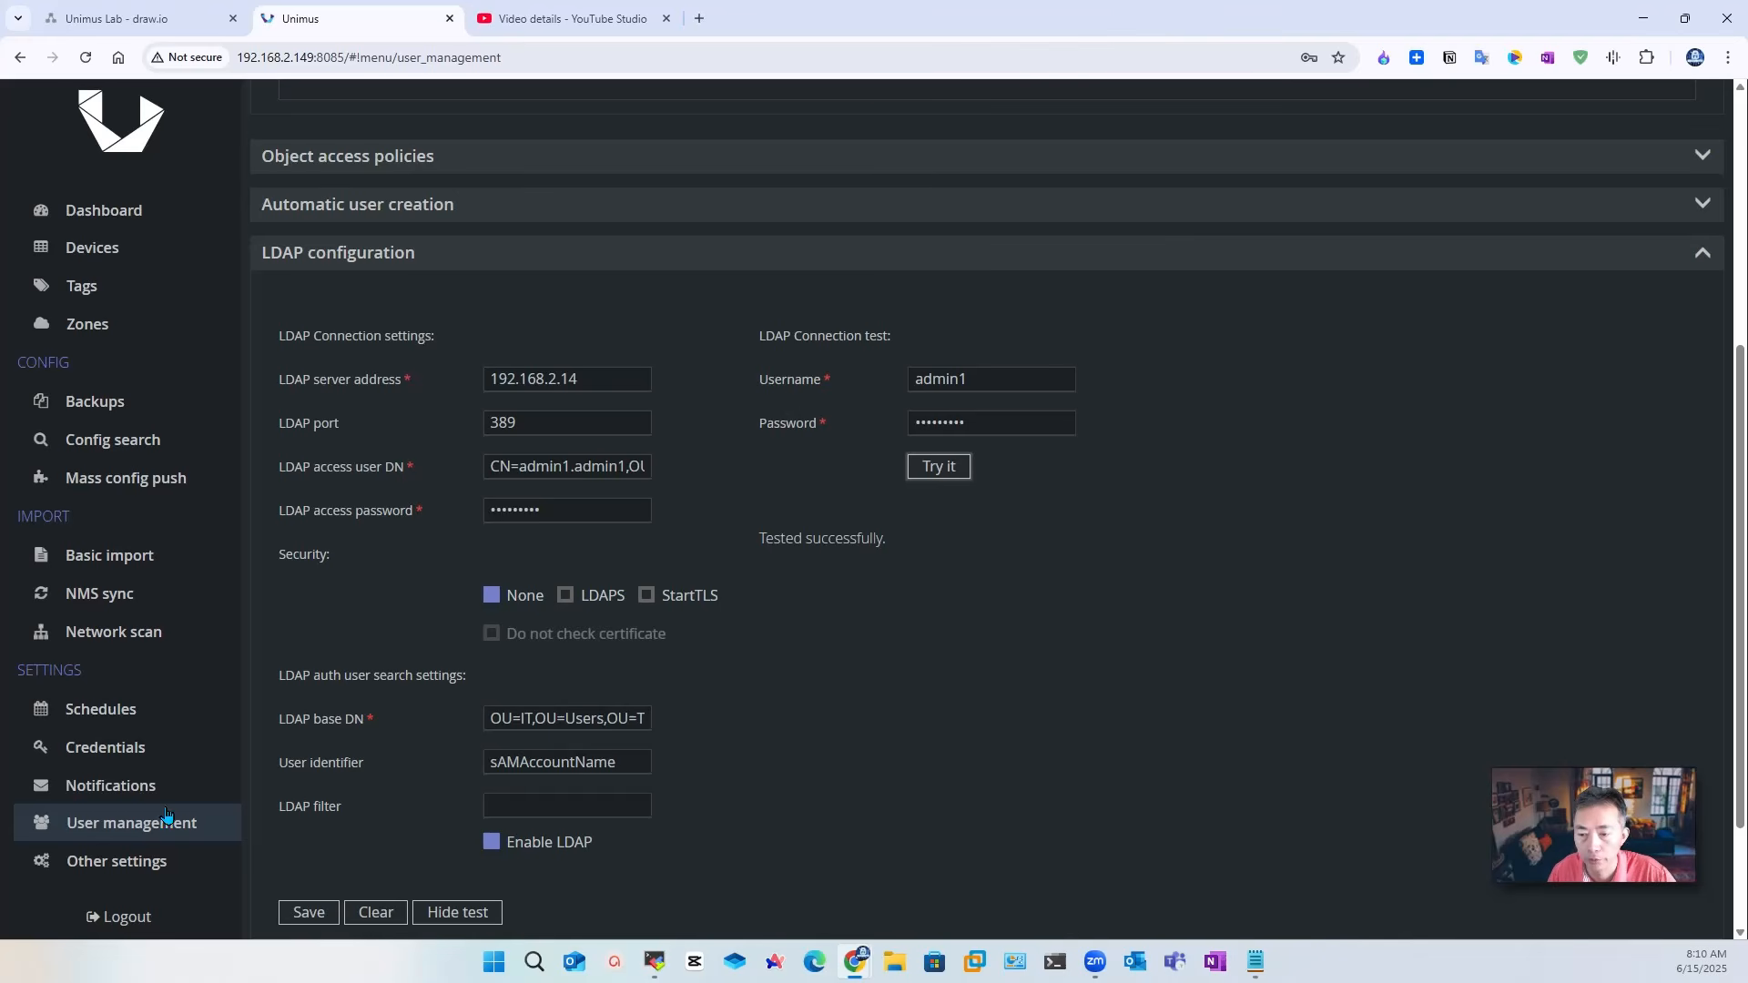
Step: Add user admin1 with LDAP authentication, the Read only role and the All objects policy
scroll(468, 599, "up", 5)
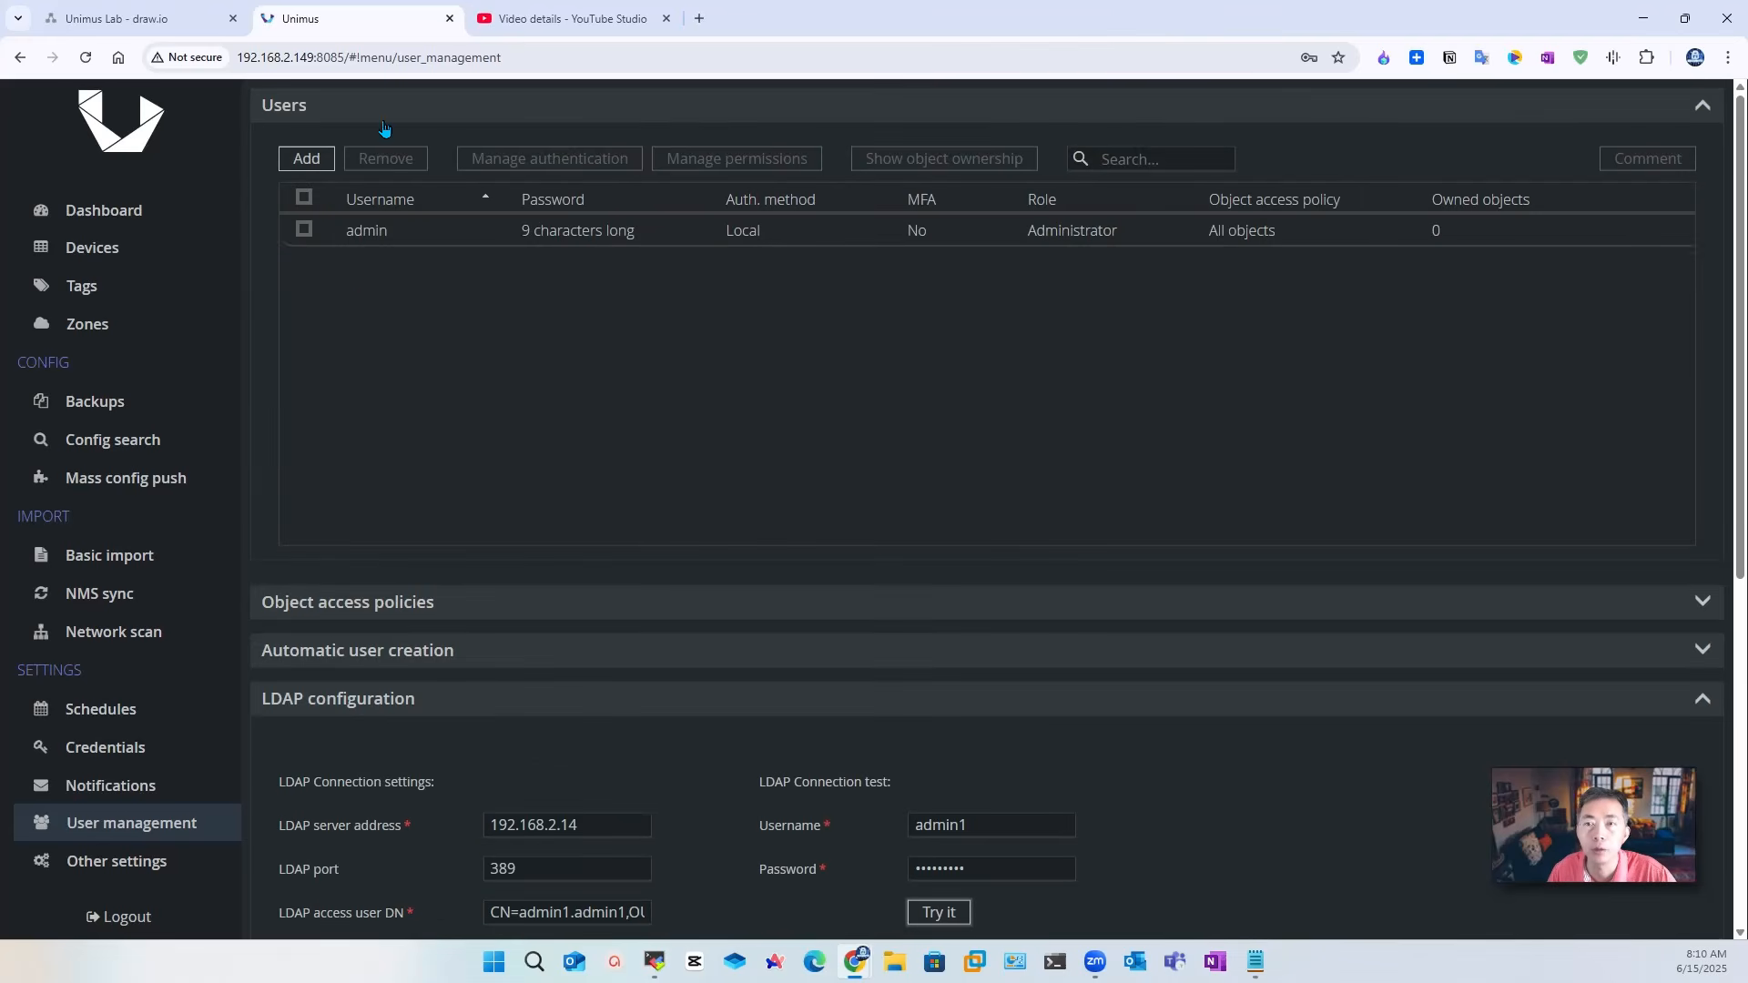
left_click(306, 158)
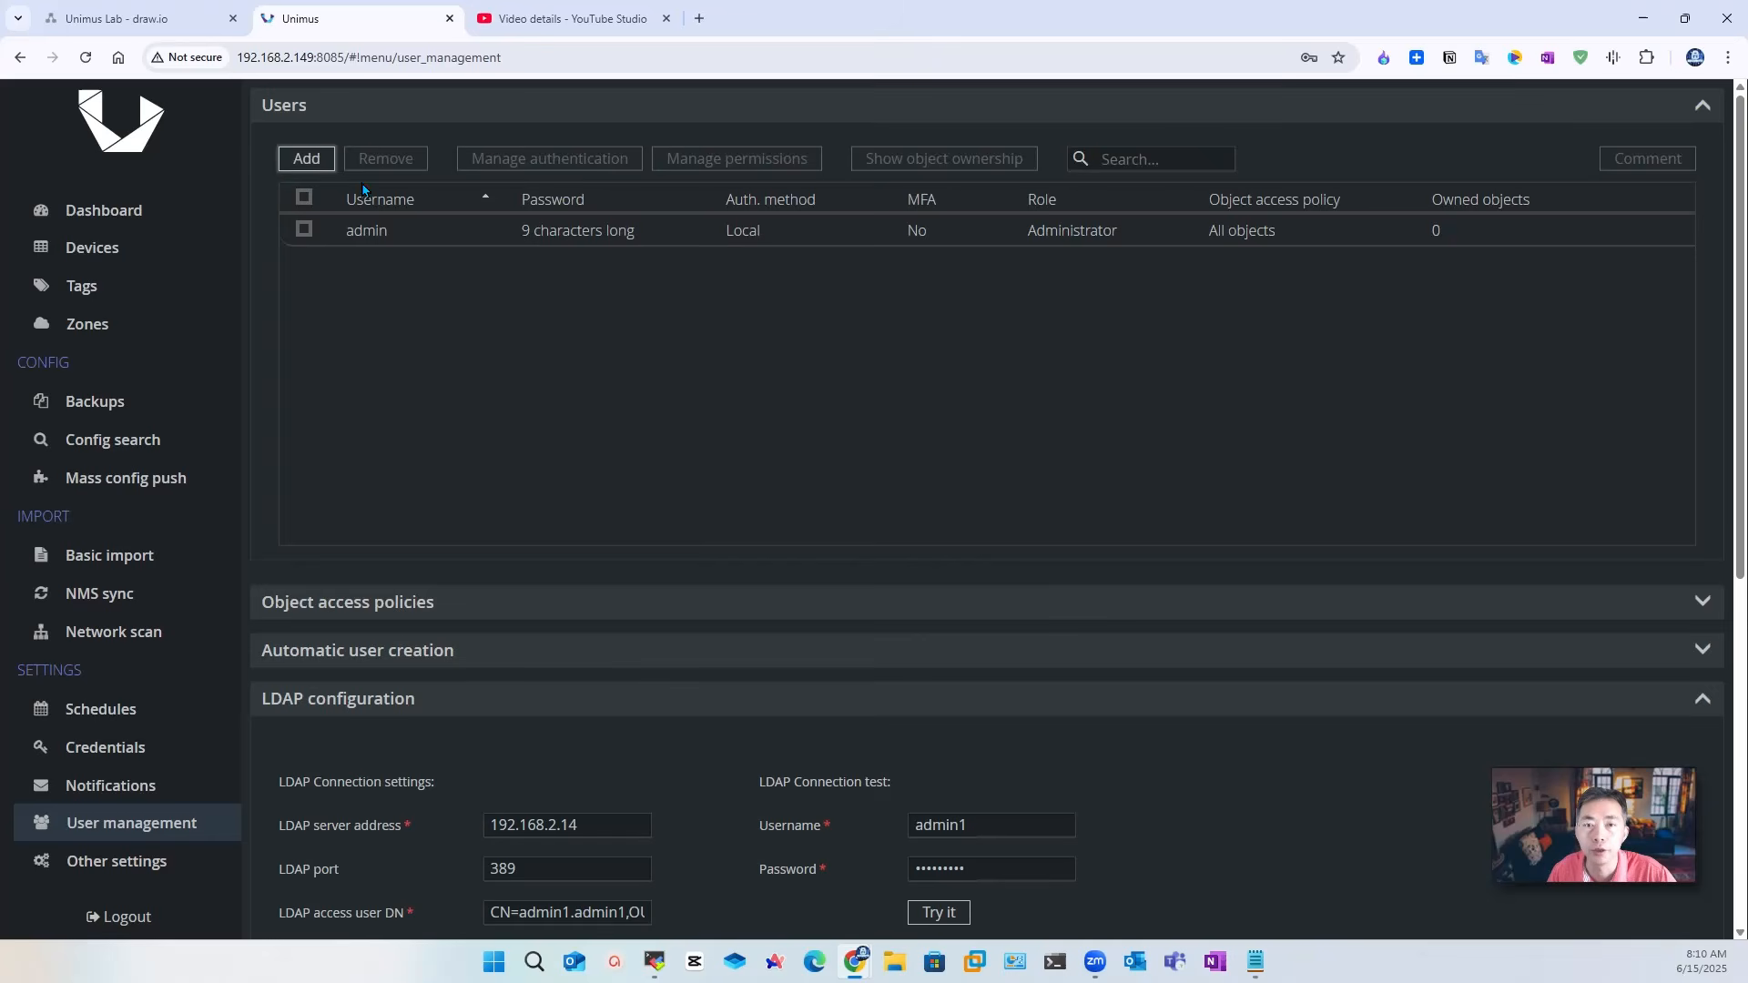
left_click(881, 391)
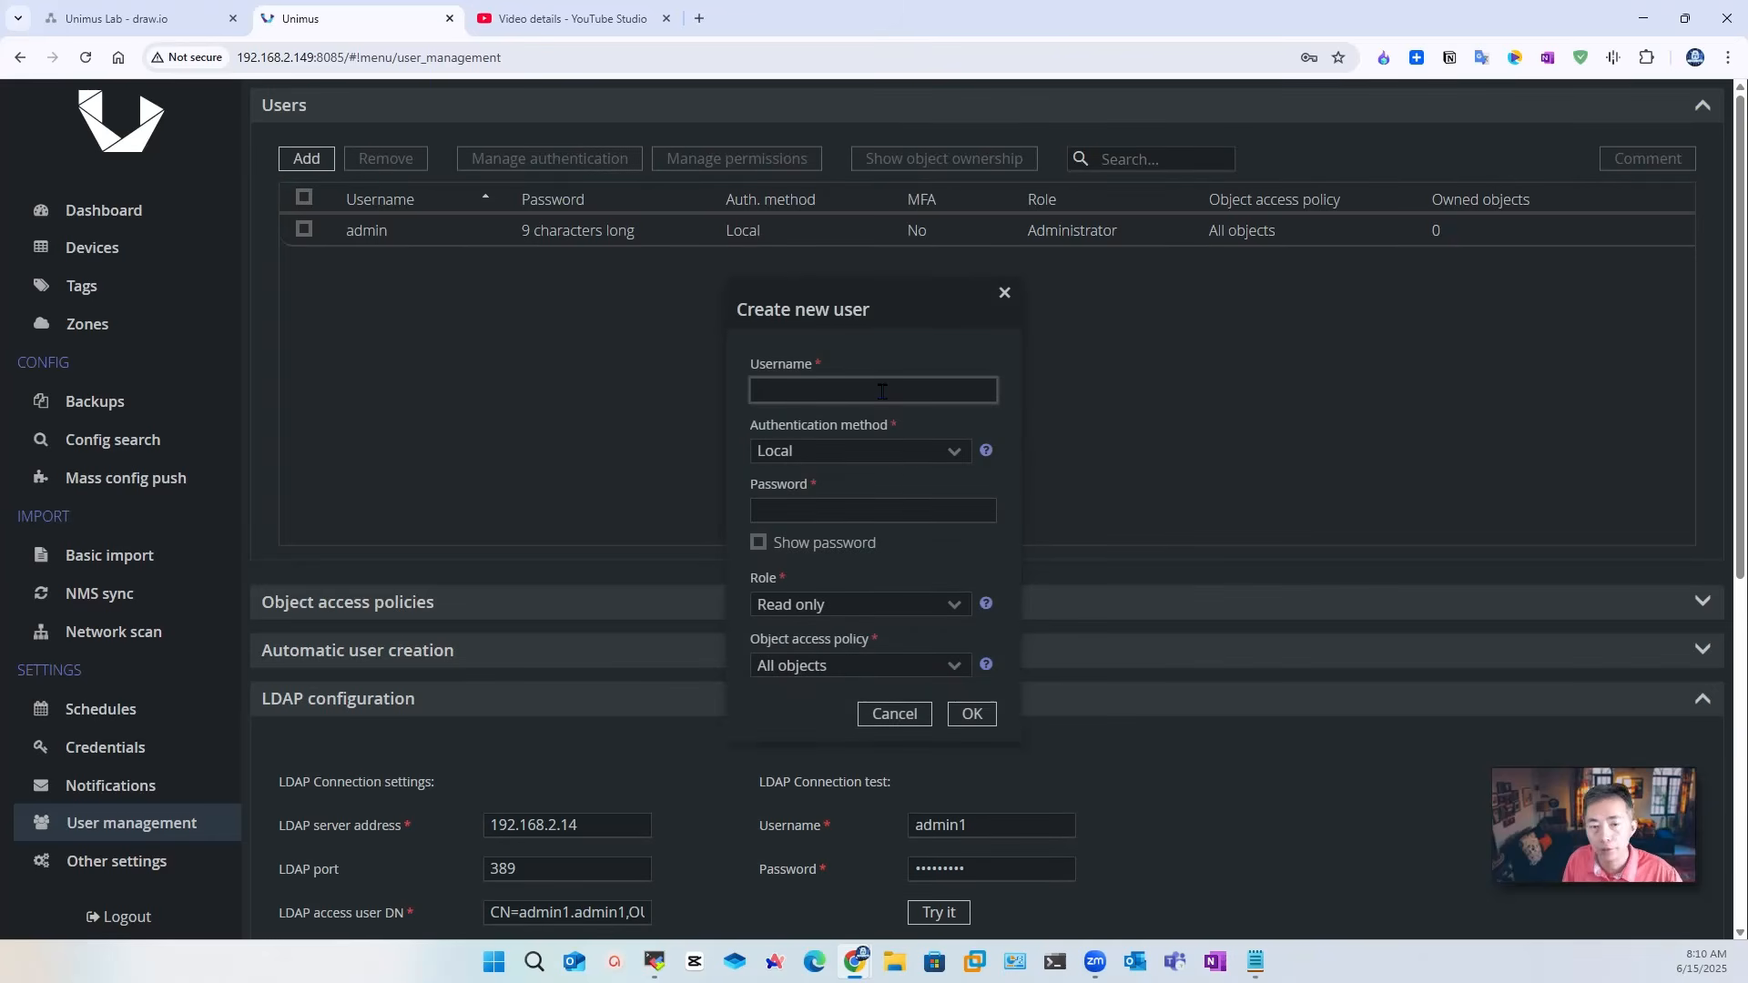
type("admin1")
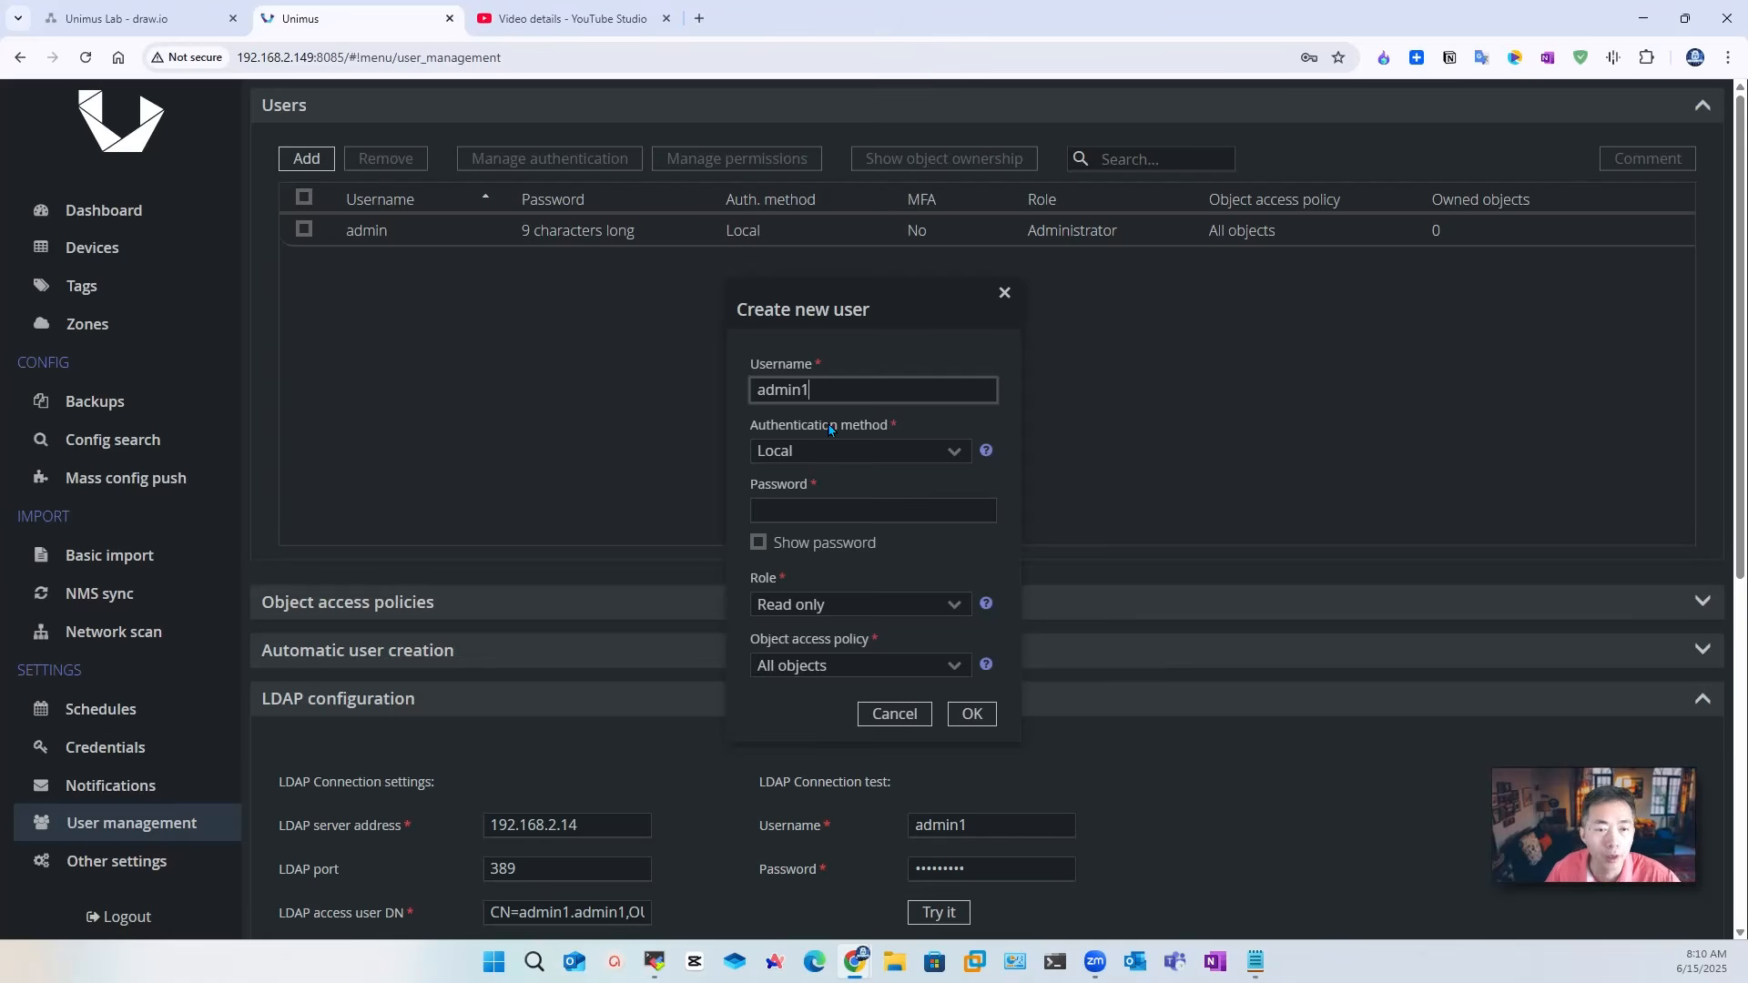
left_click(865, 452)
left_click(839, 532)
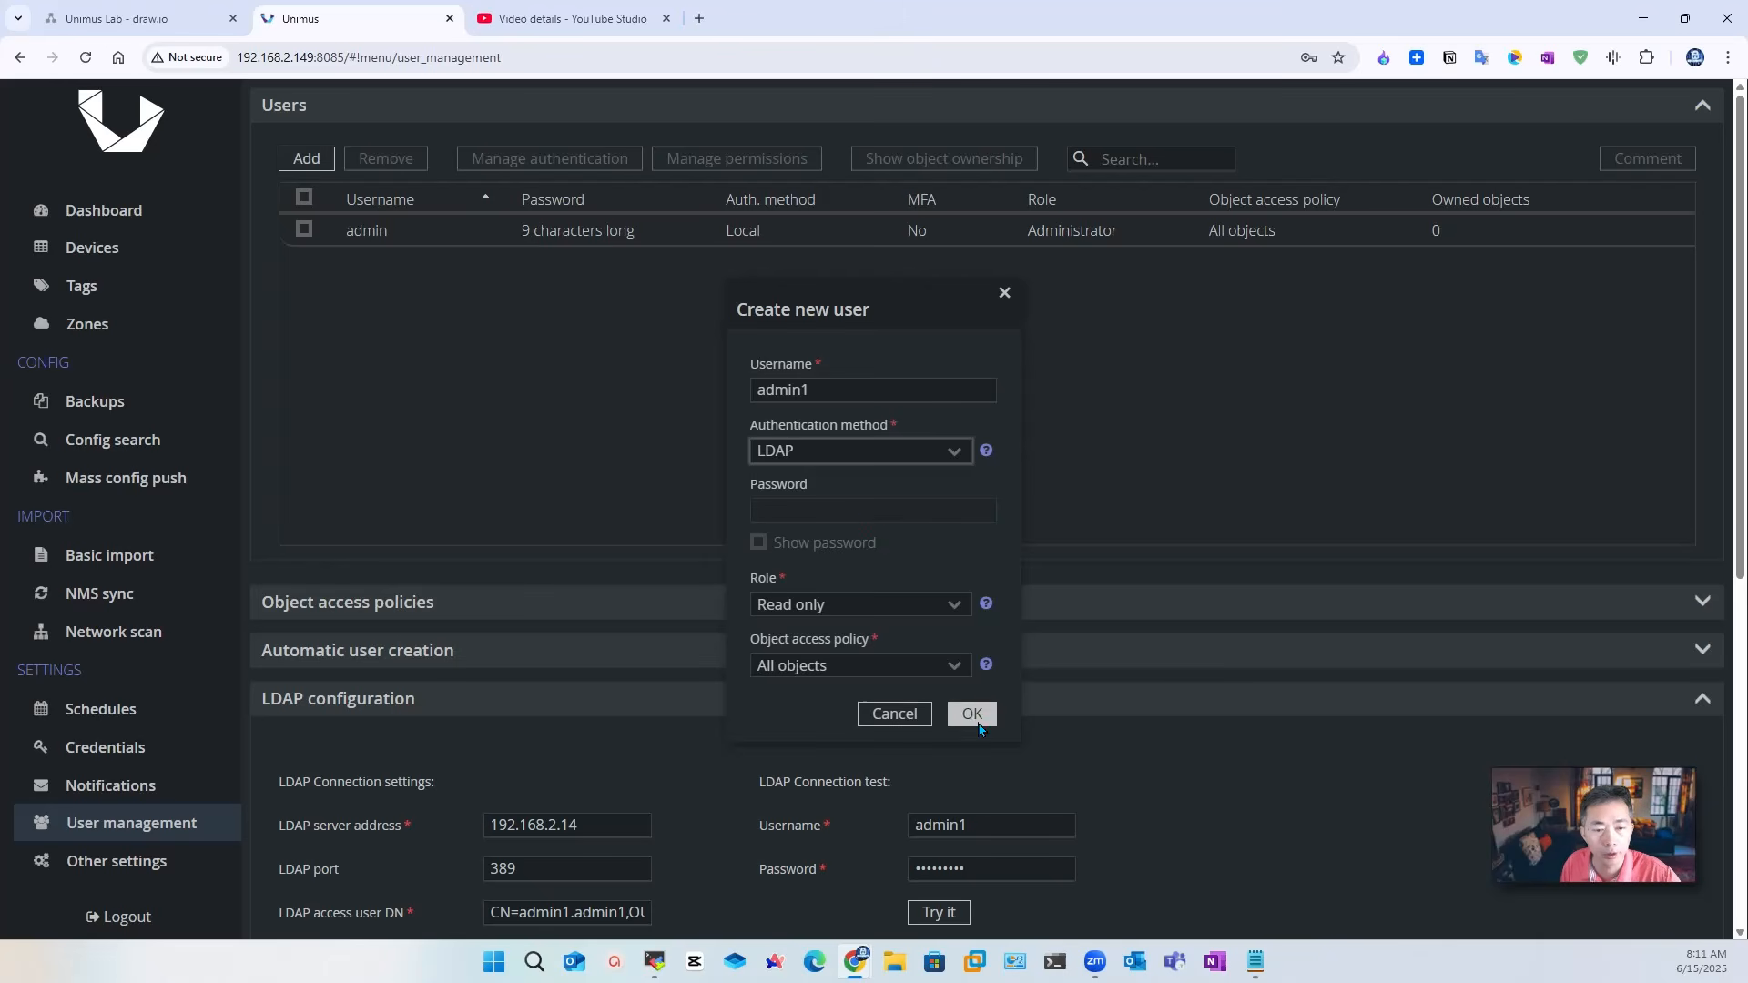
left_click(919, 659)
left_click(954, 666)
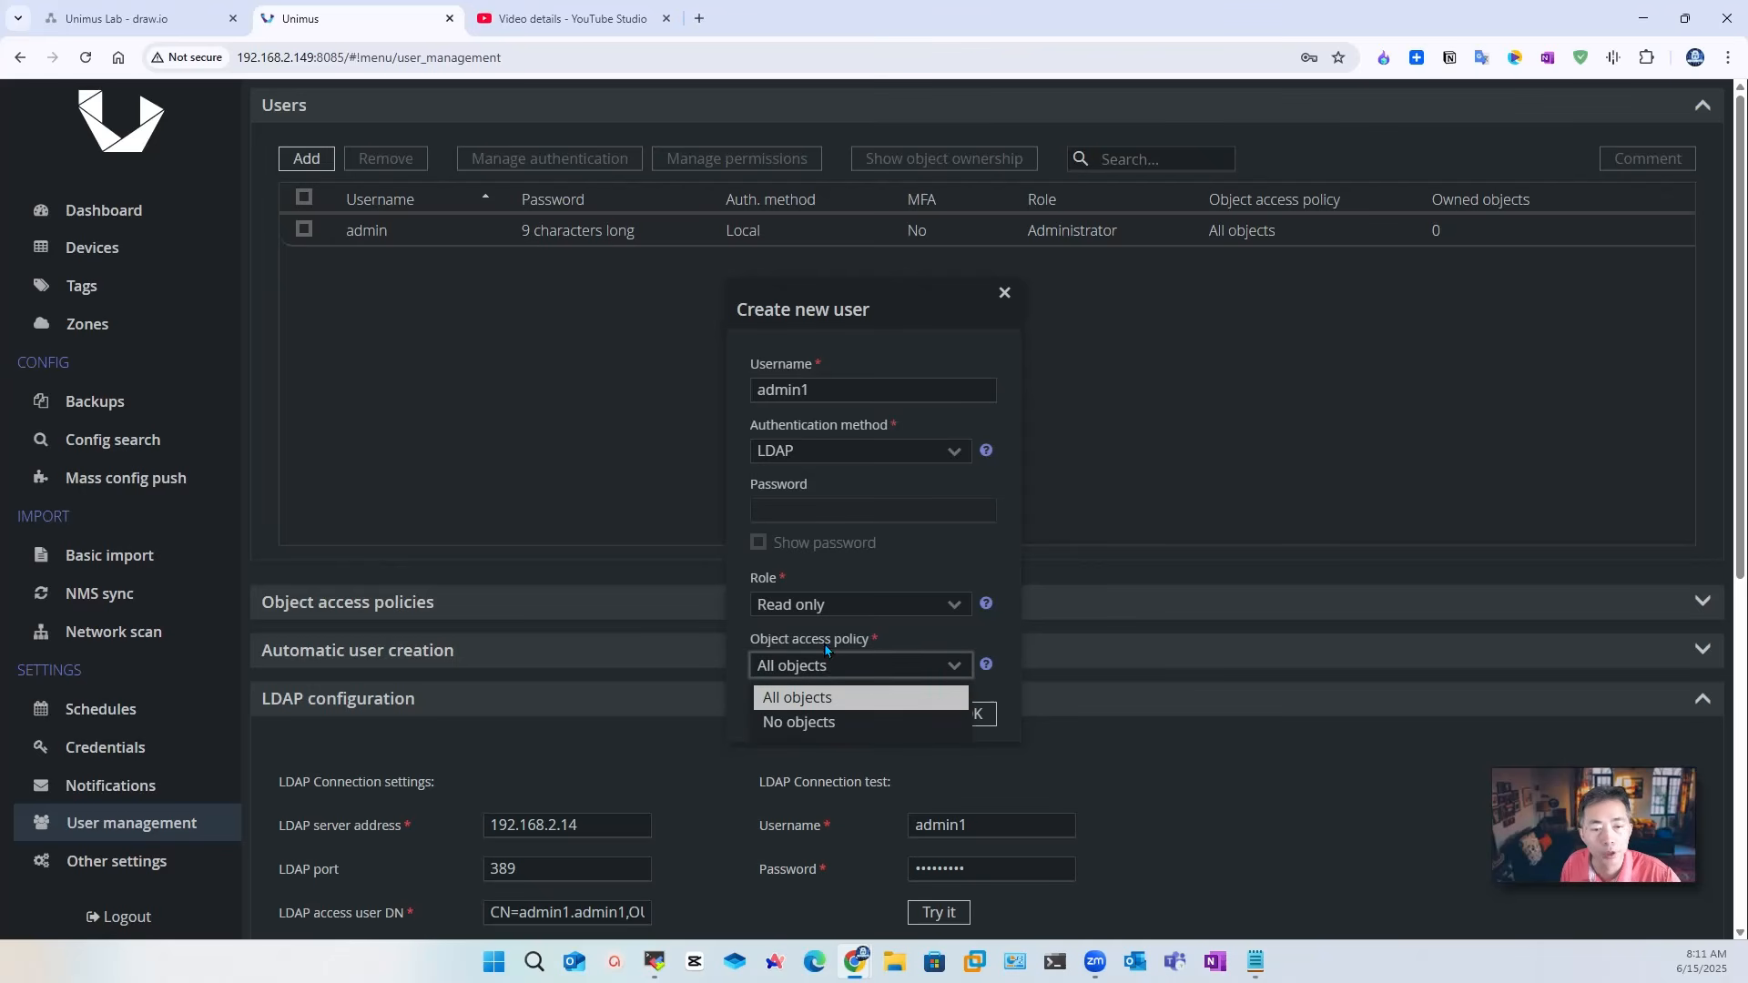
left_click(894, 638)
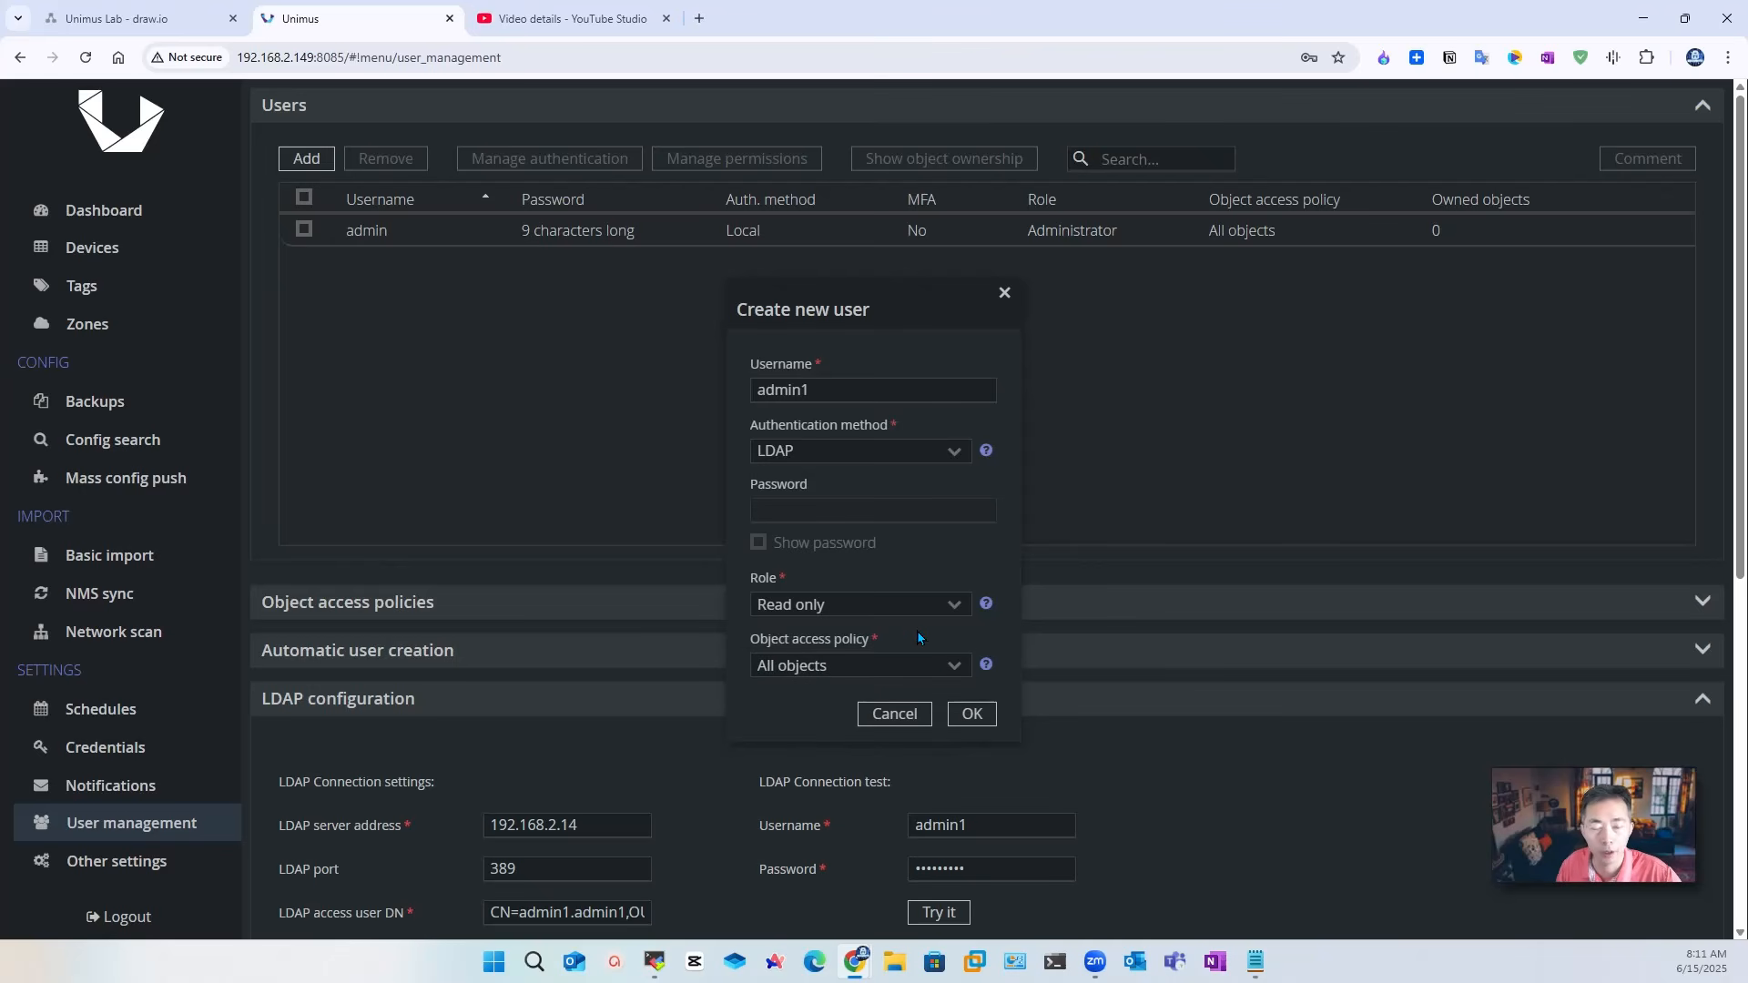
left_click(971, 714)
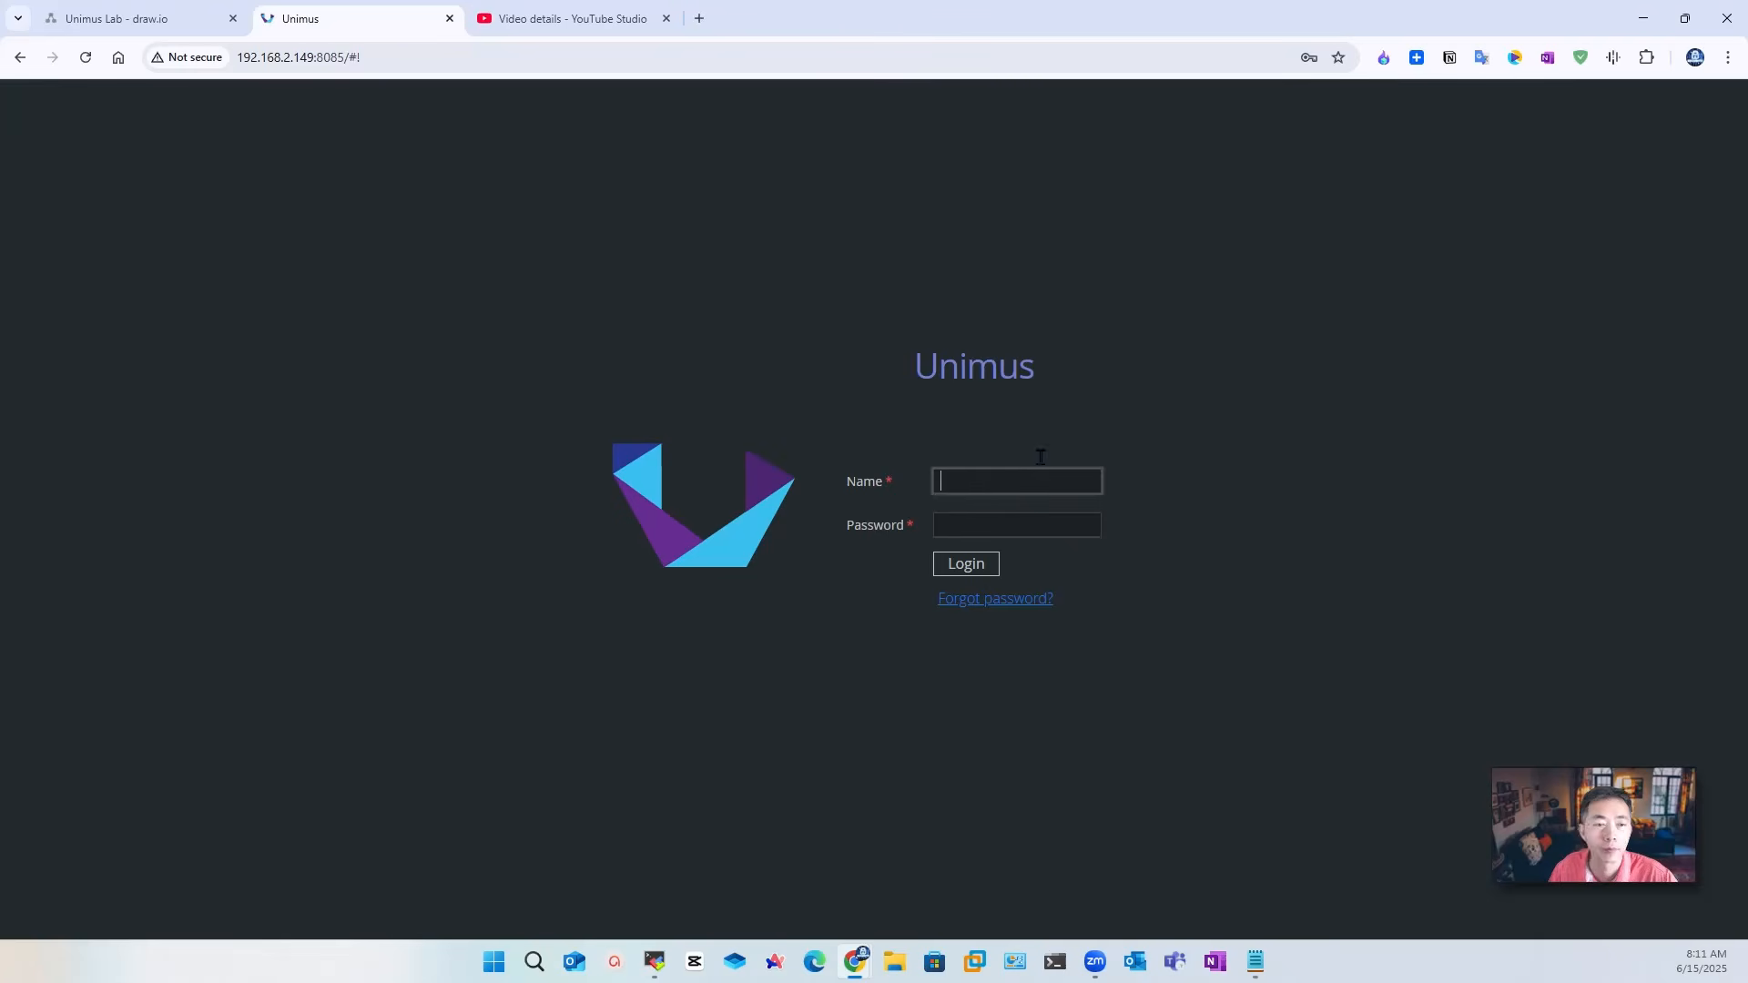
Step: Log in as the LDAP user admin1, correcting the mistyped password
type("admin1")
left_click(1029, 526)
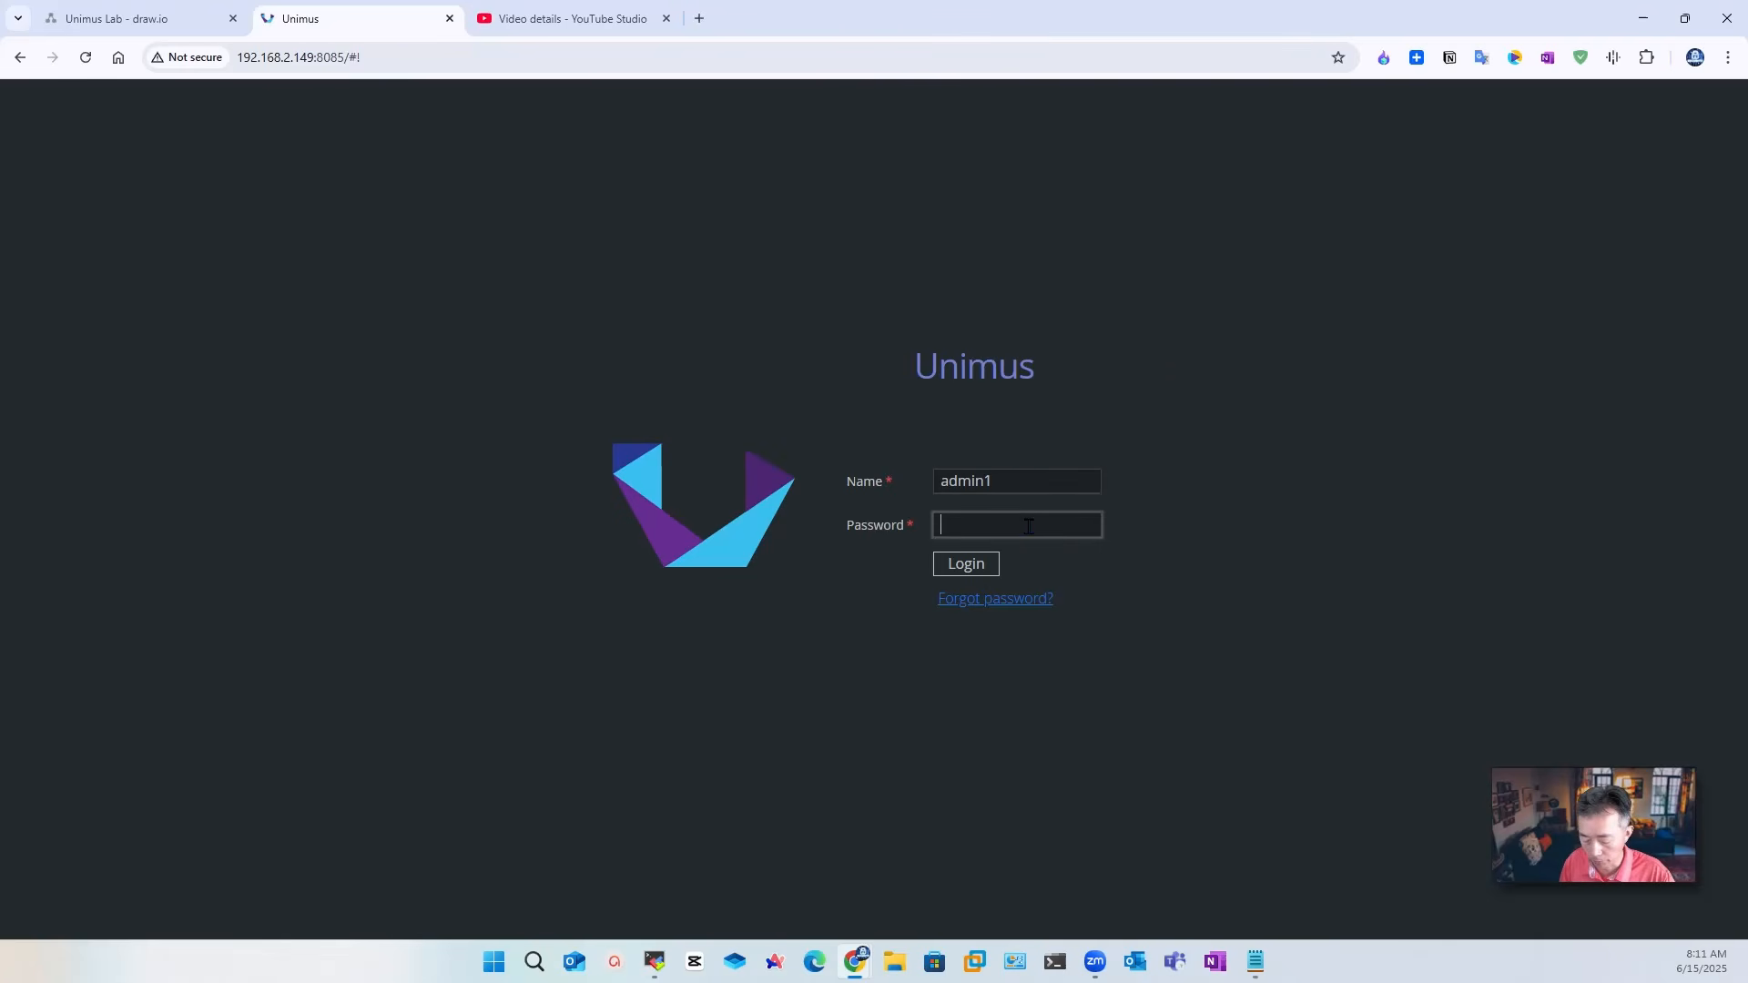
type("•••")
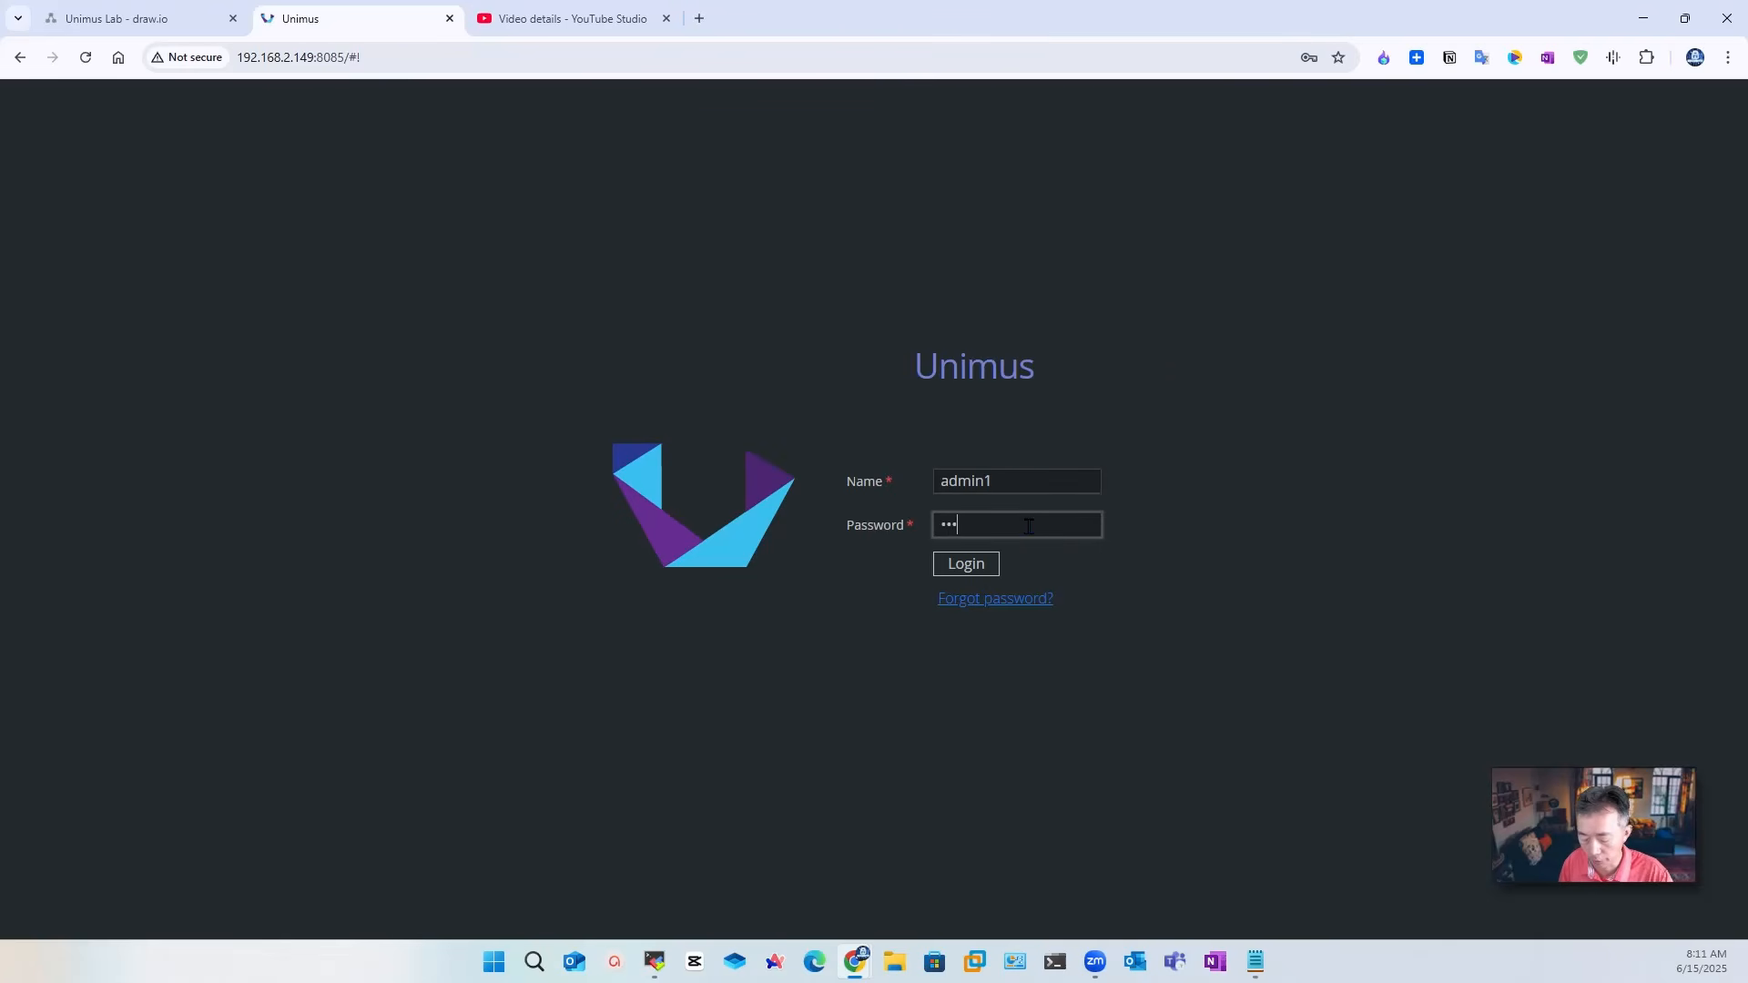
key("BackSpace")
key("BackSpace")
key("BackSpace")
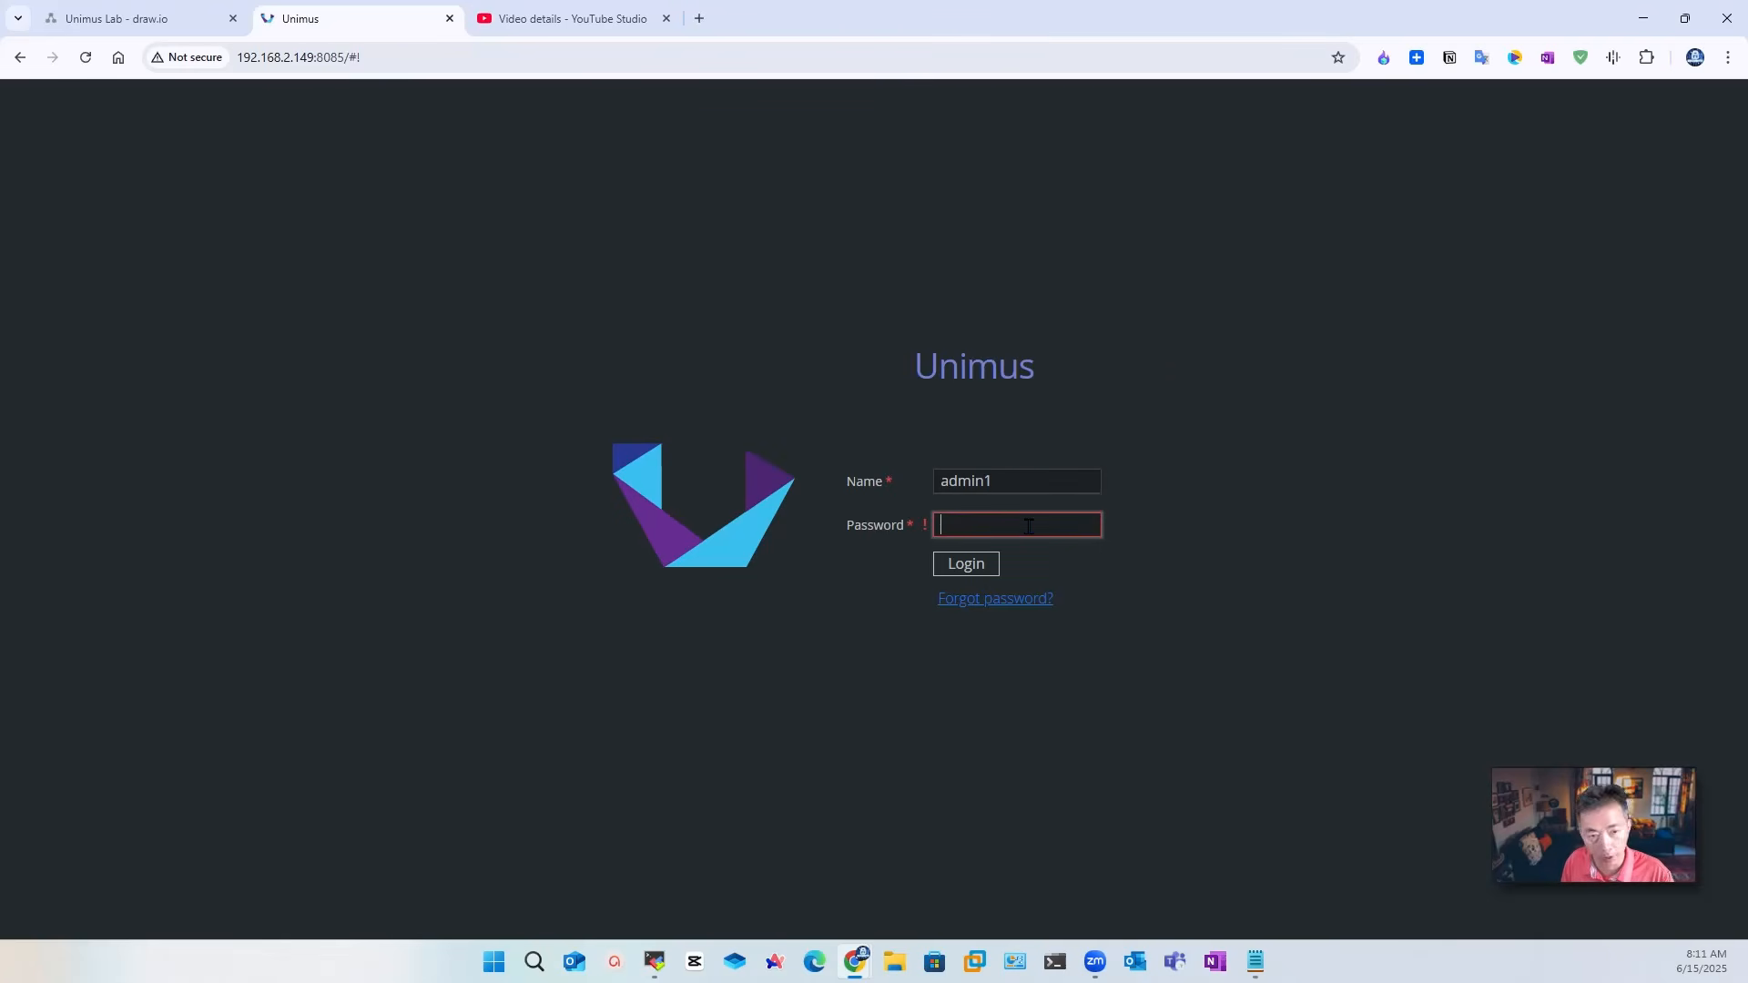
type("•••••••••")
left_click(995, 566)
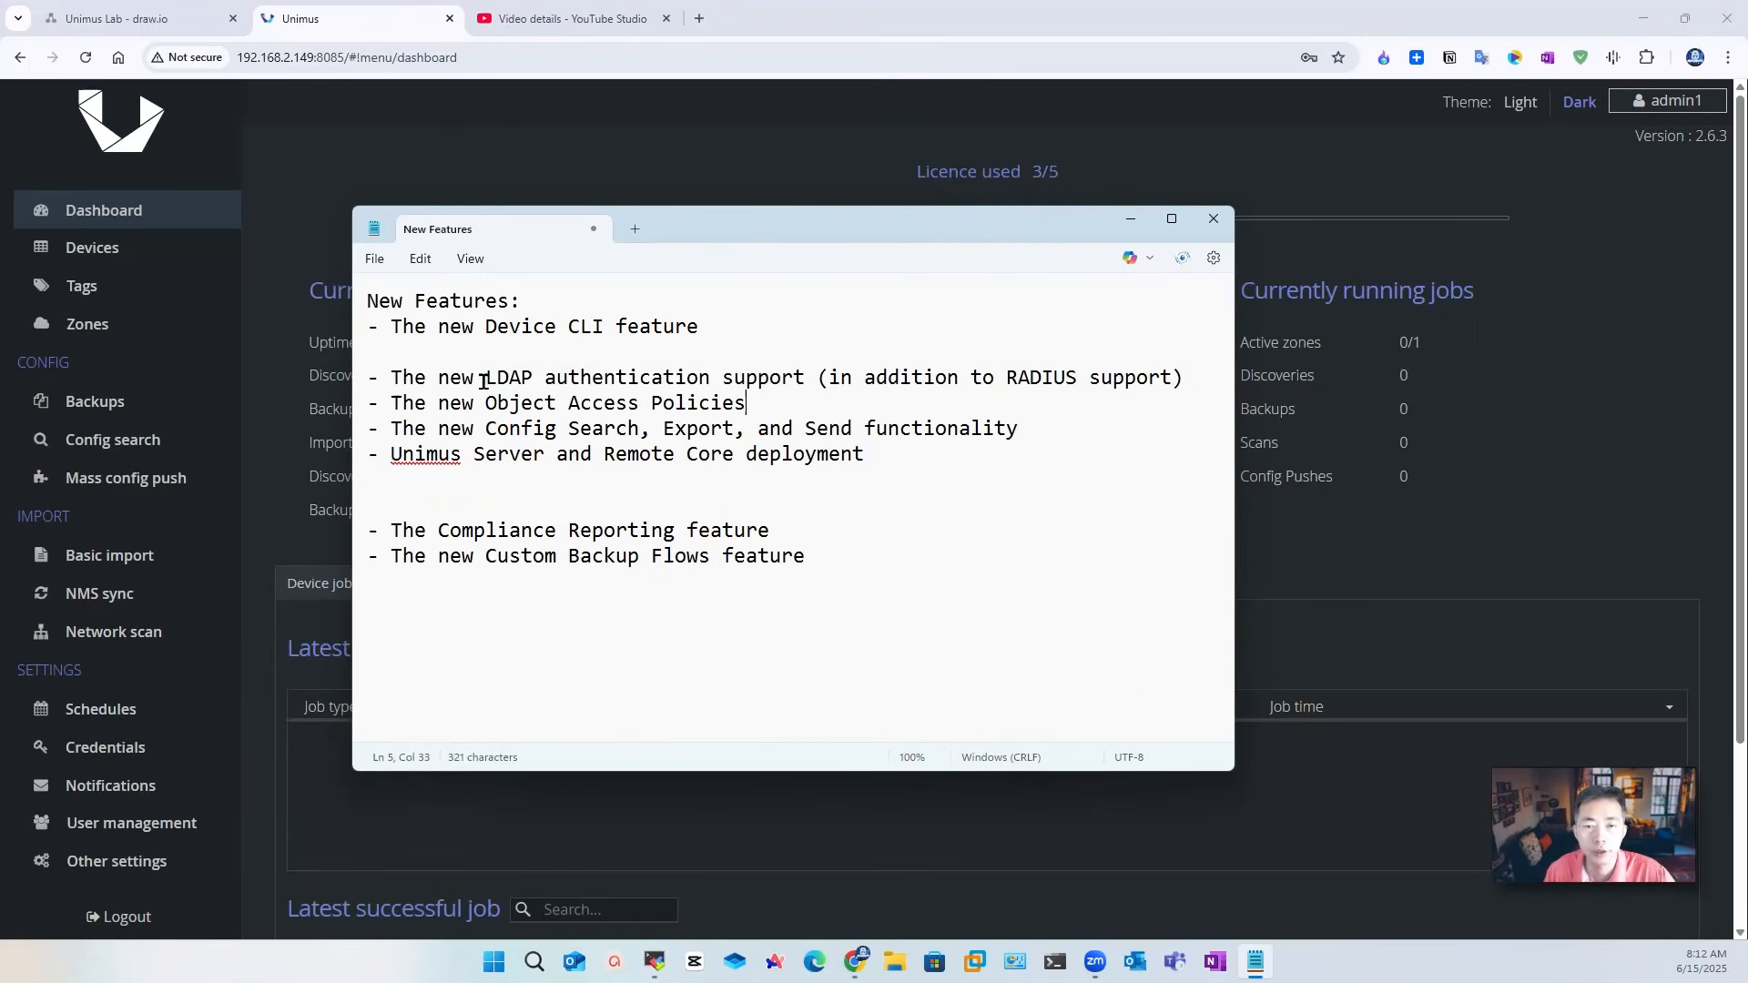
Step: Highlight 'LDAP authentication' and 'Object Access Policies' in the notes, then return to the Unimus dashboard
left_click_drag(483, 381, 707, 398)
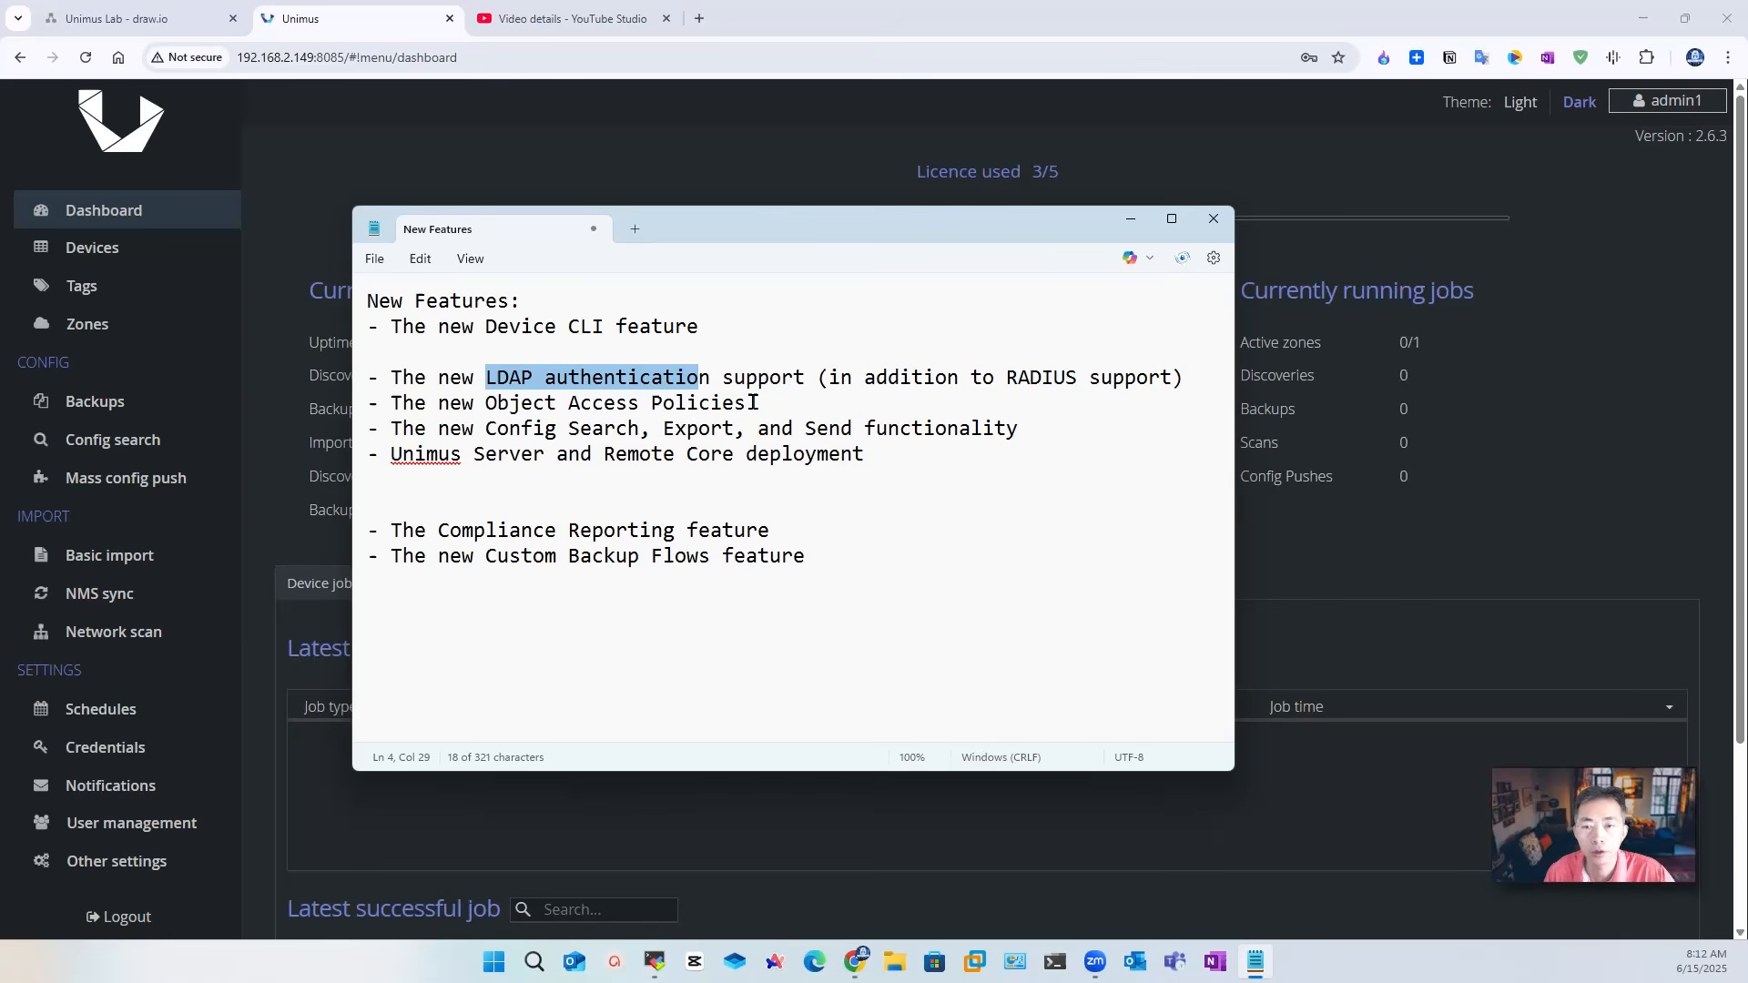
left_click_drag(753, 401, 484, 403)
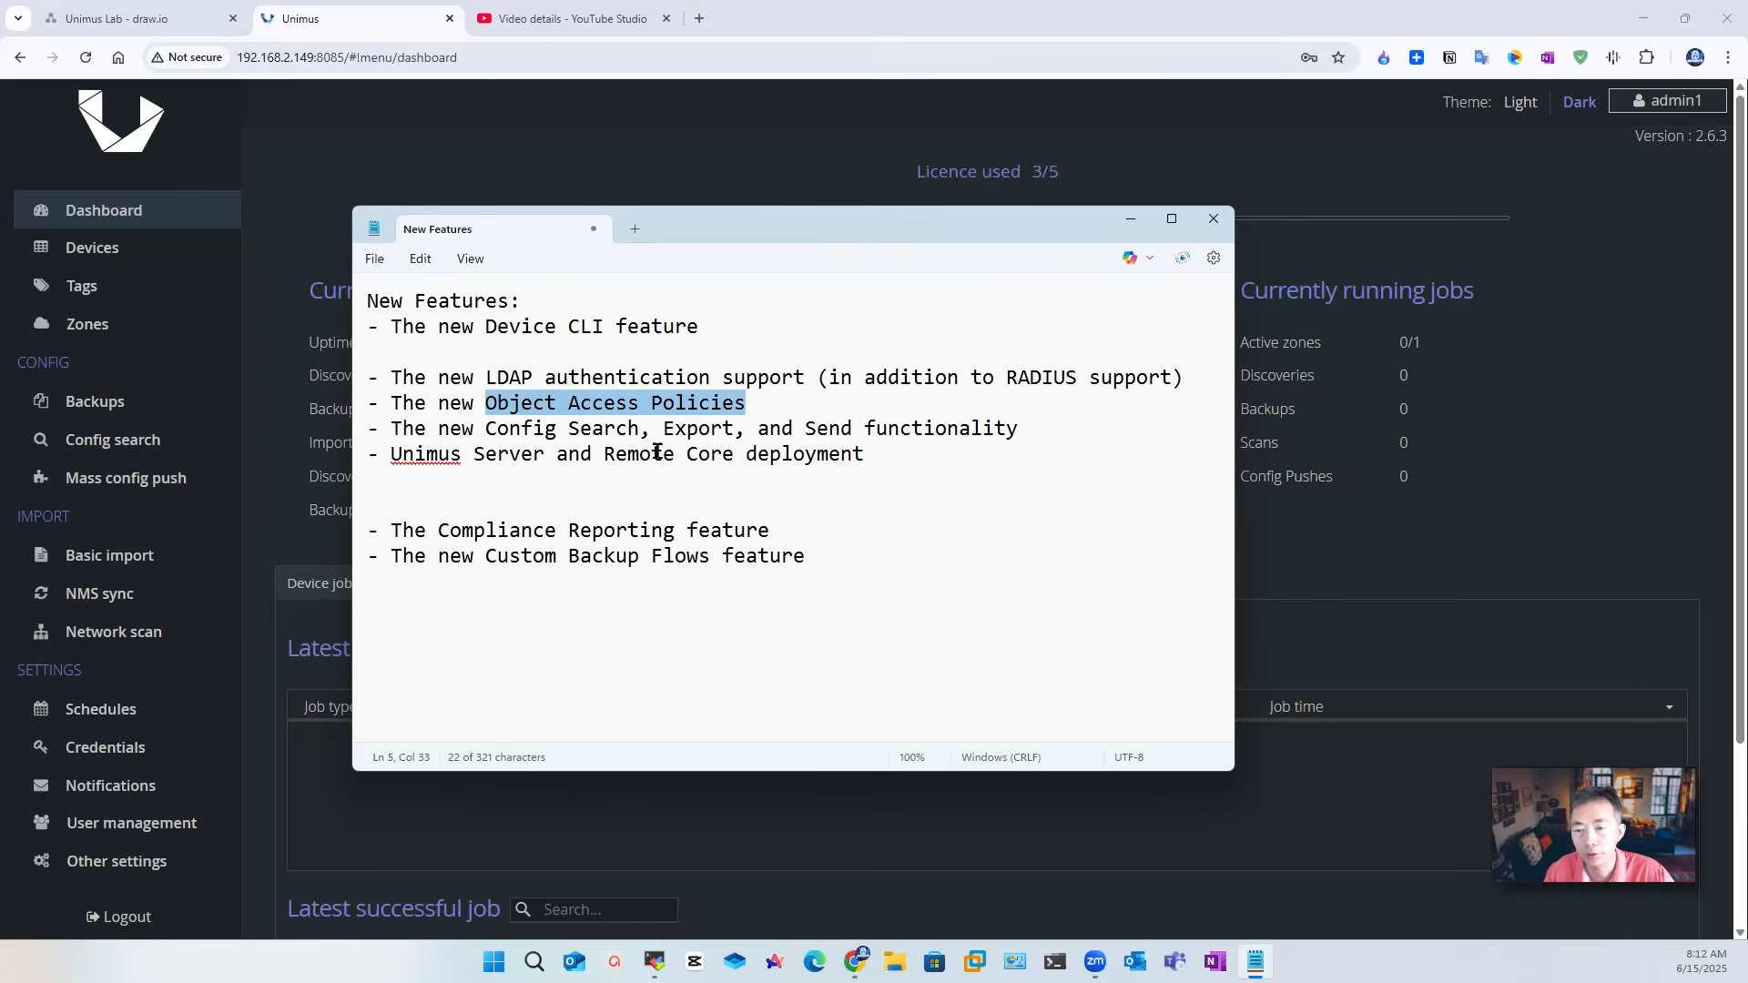
left_click(281, 440)
scroll(326, 527, "down", 3)
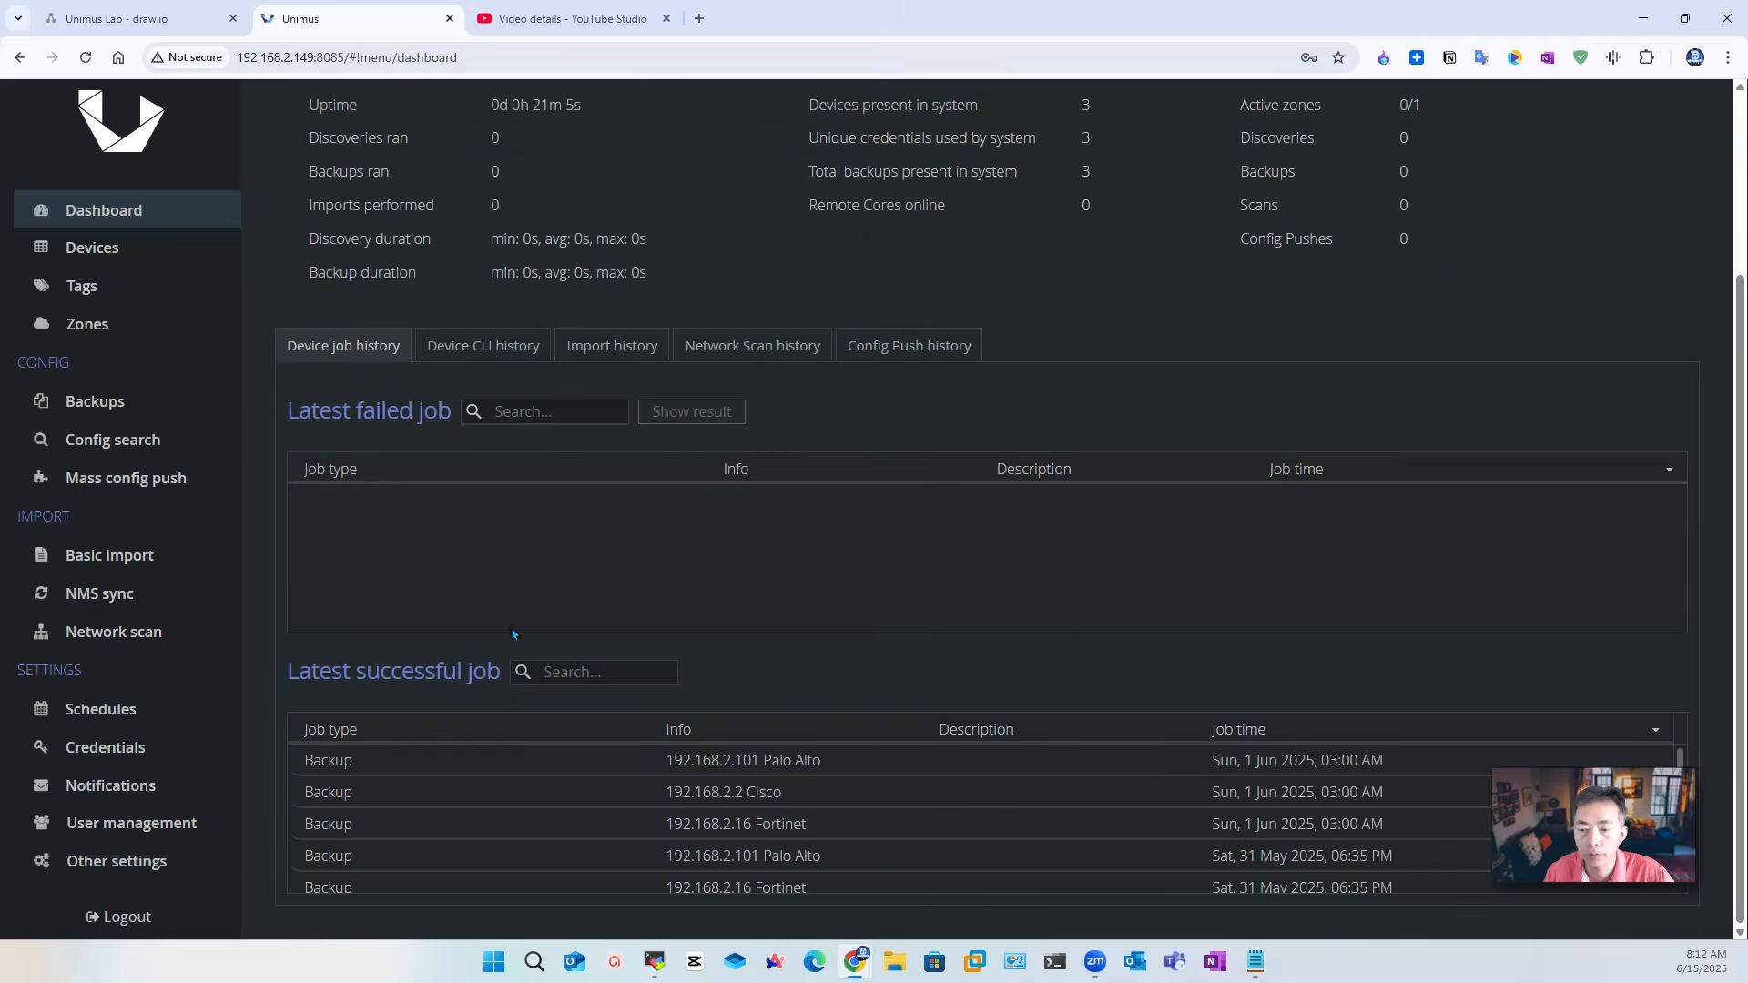
Step: Try User management as admin1, log out, and sign back in as the local admin
left_click(182, 826)
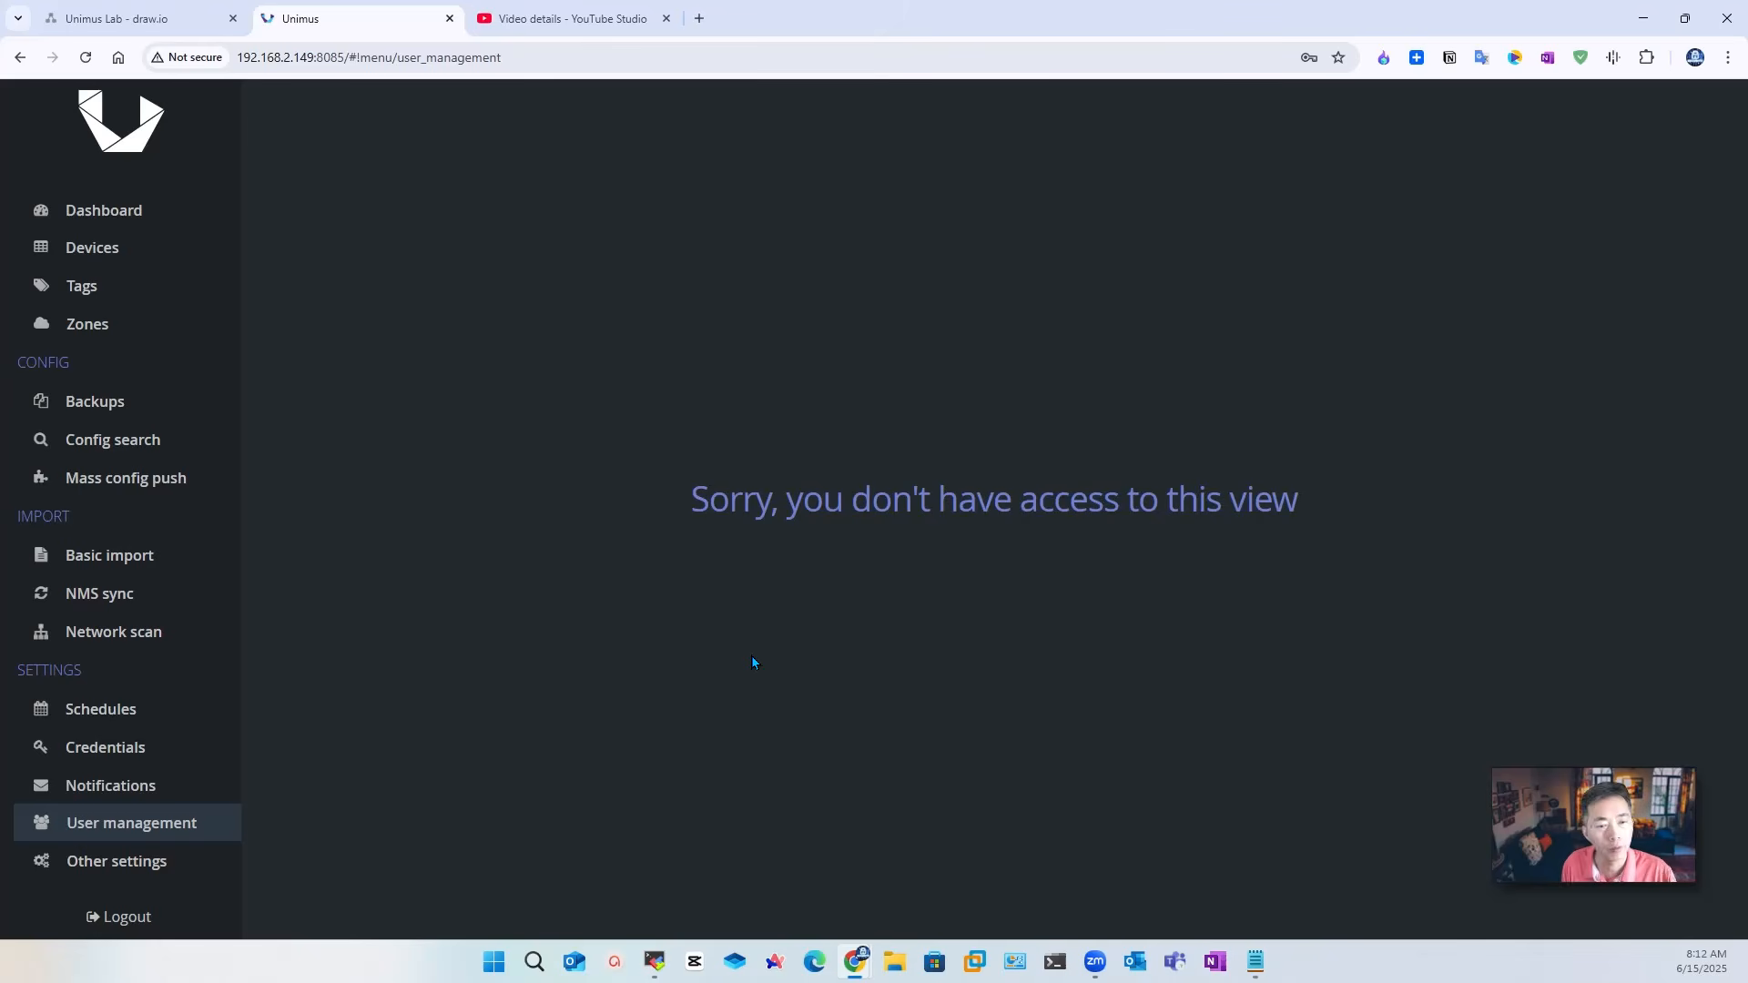
left_click(116, 915)
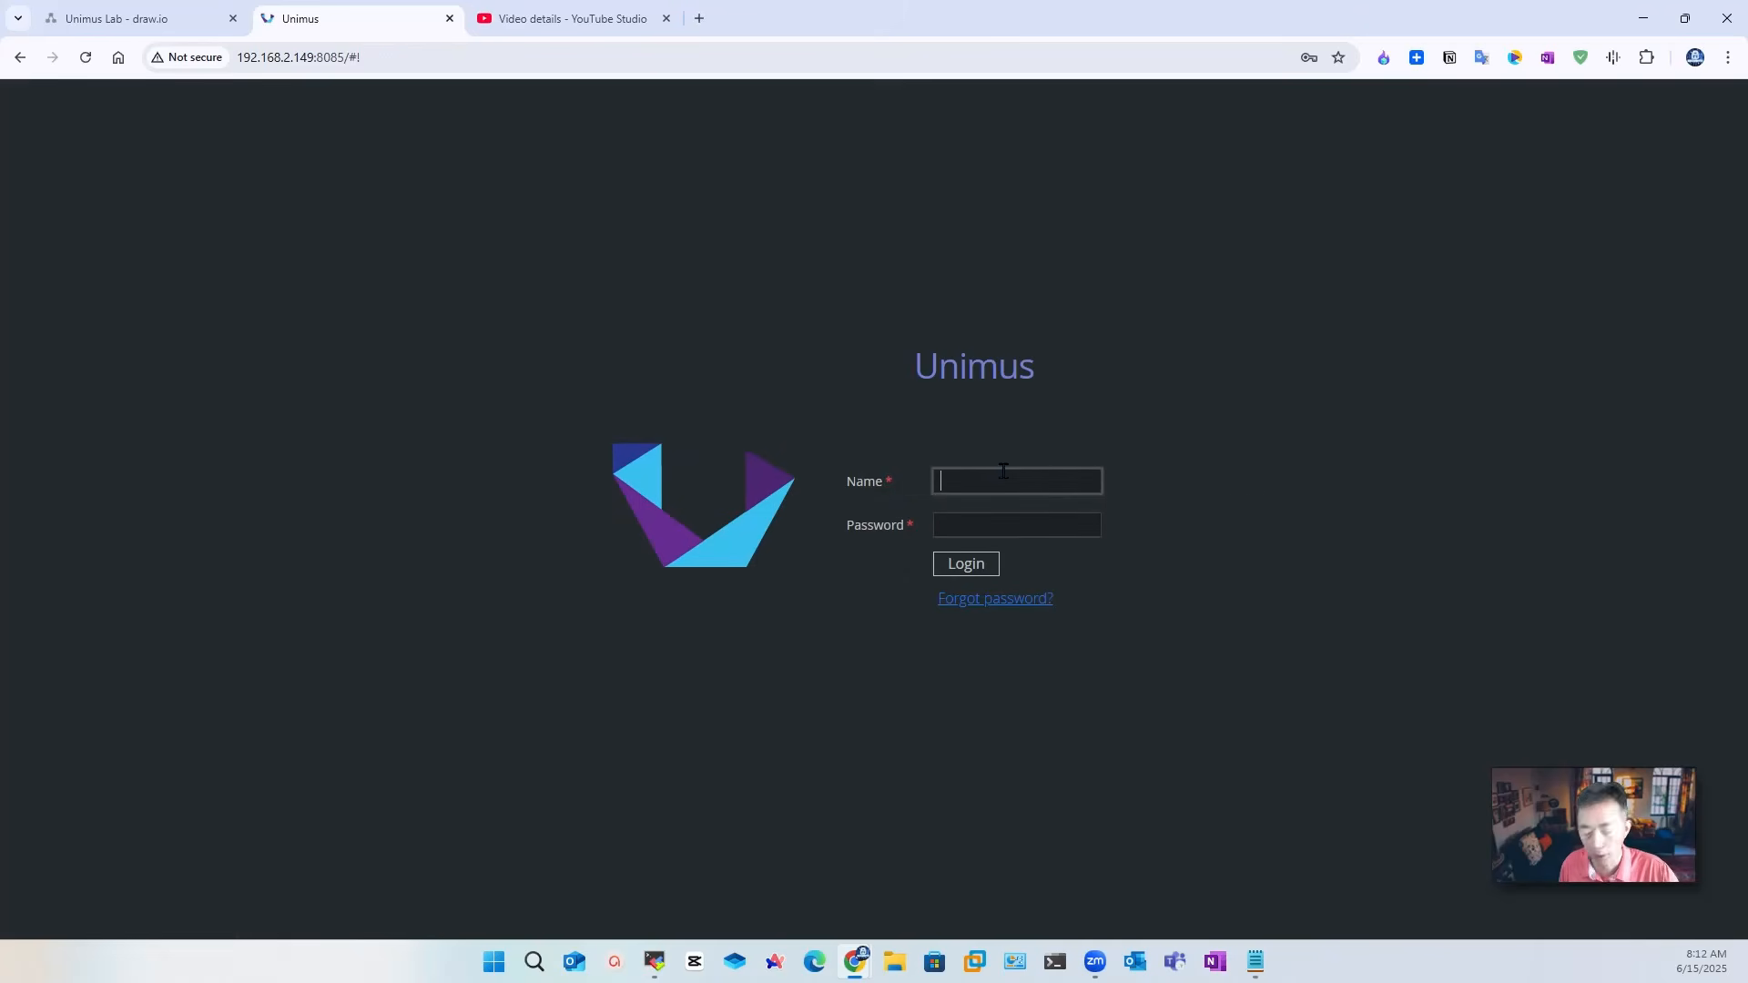
type("adm")
type("in")
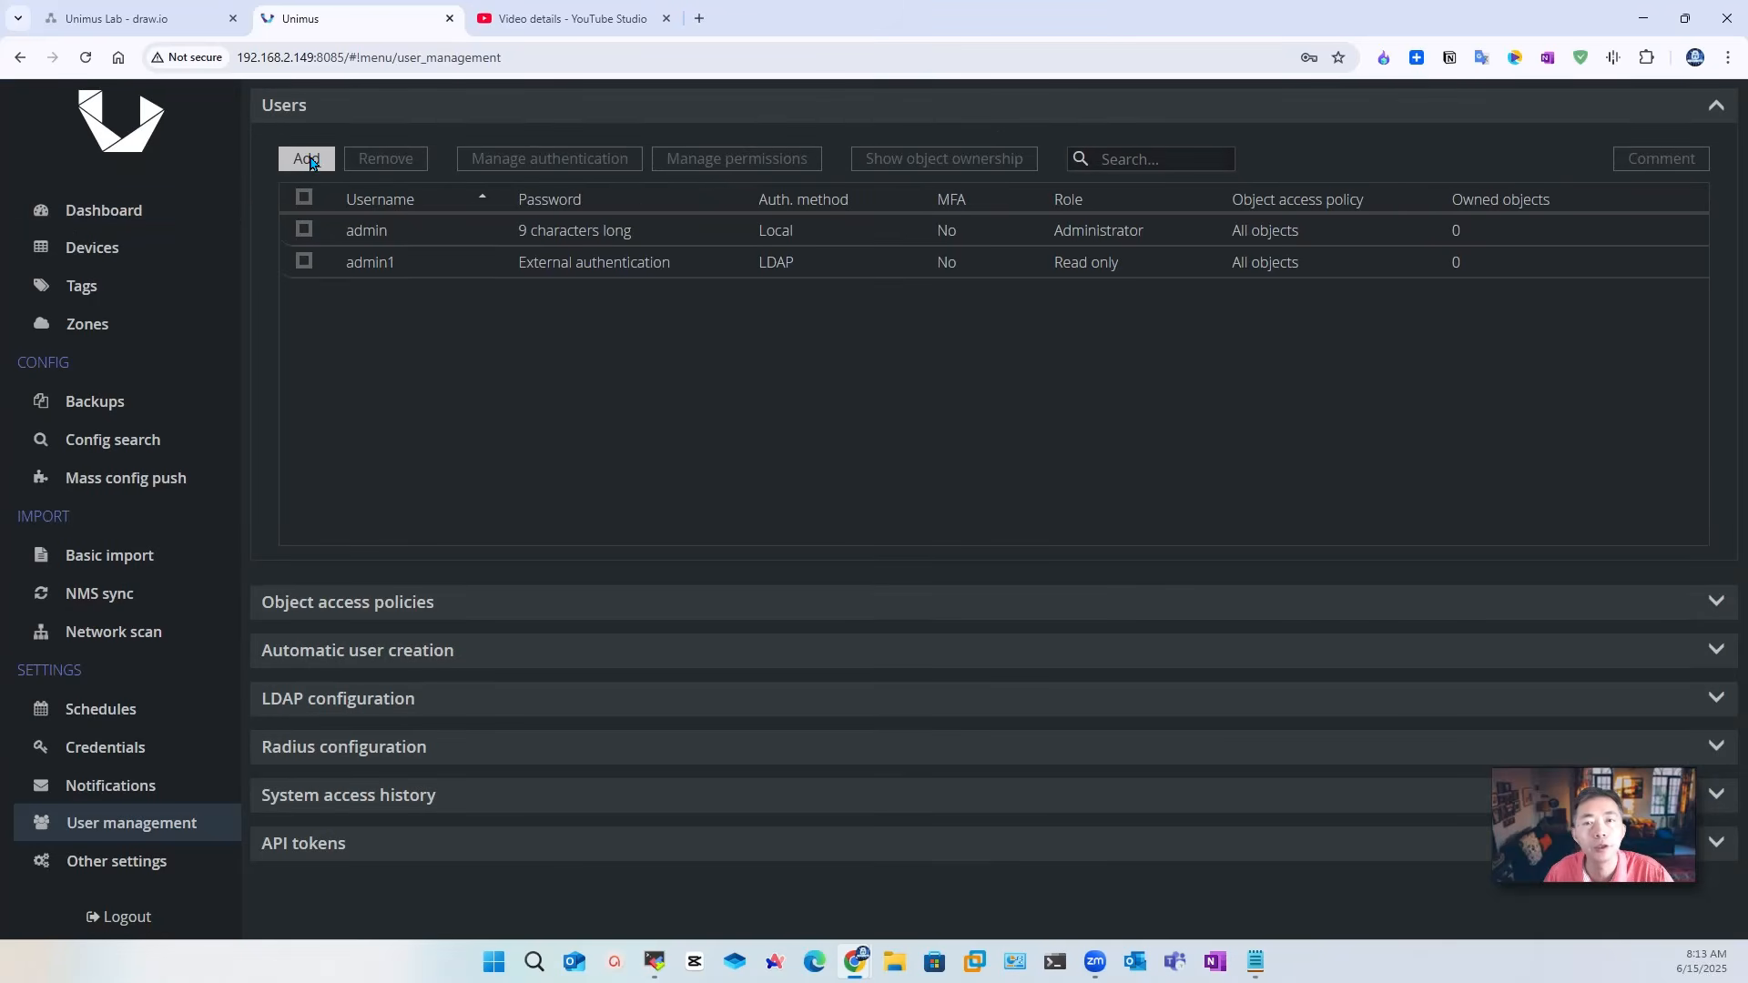
Step: Create LDAP user admin2 with the Operator role, then expand Object access policies
left_click(307, 159)
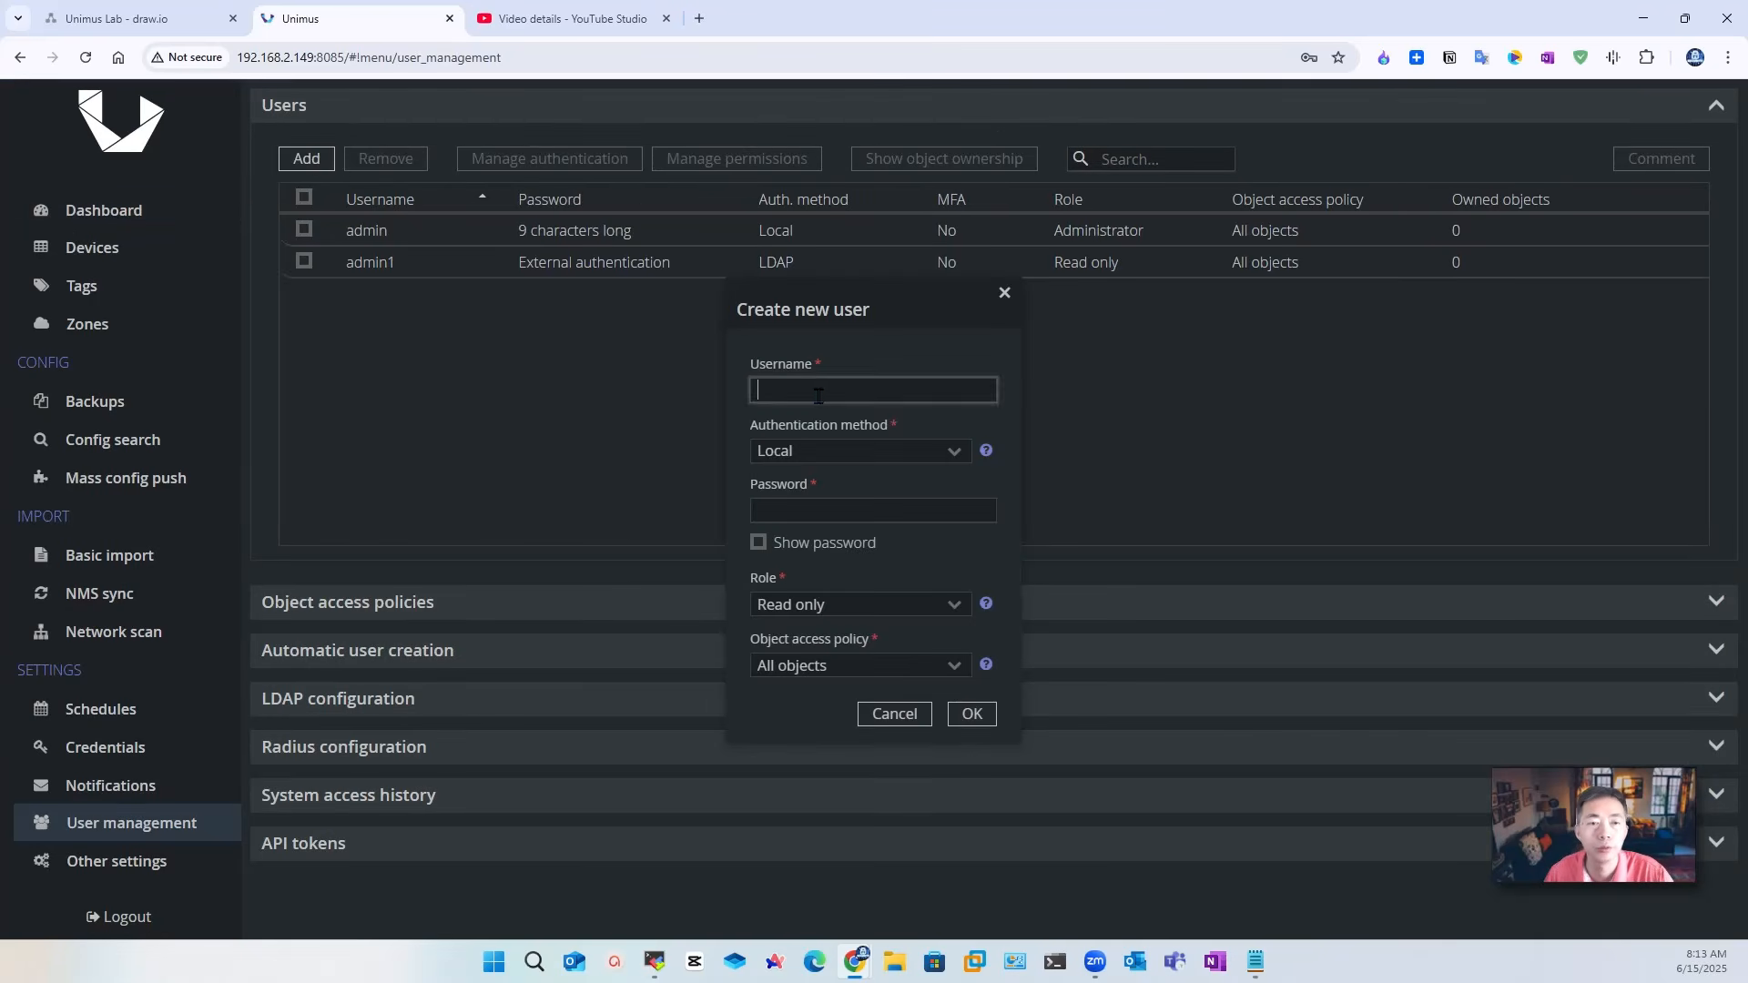
type("admin2")
key("Tab")
left_click(953, 453)
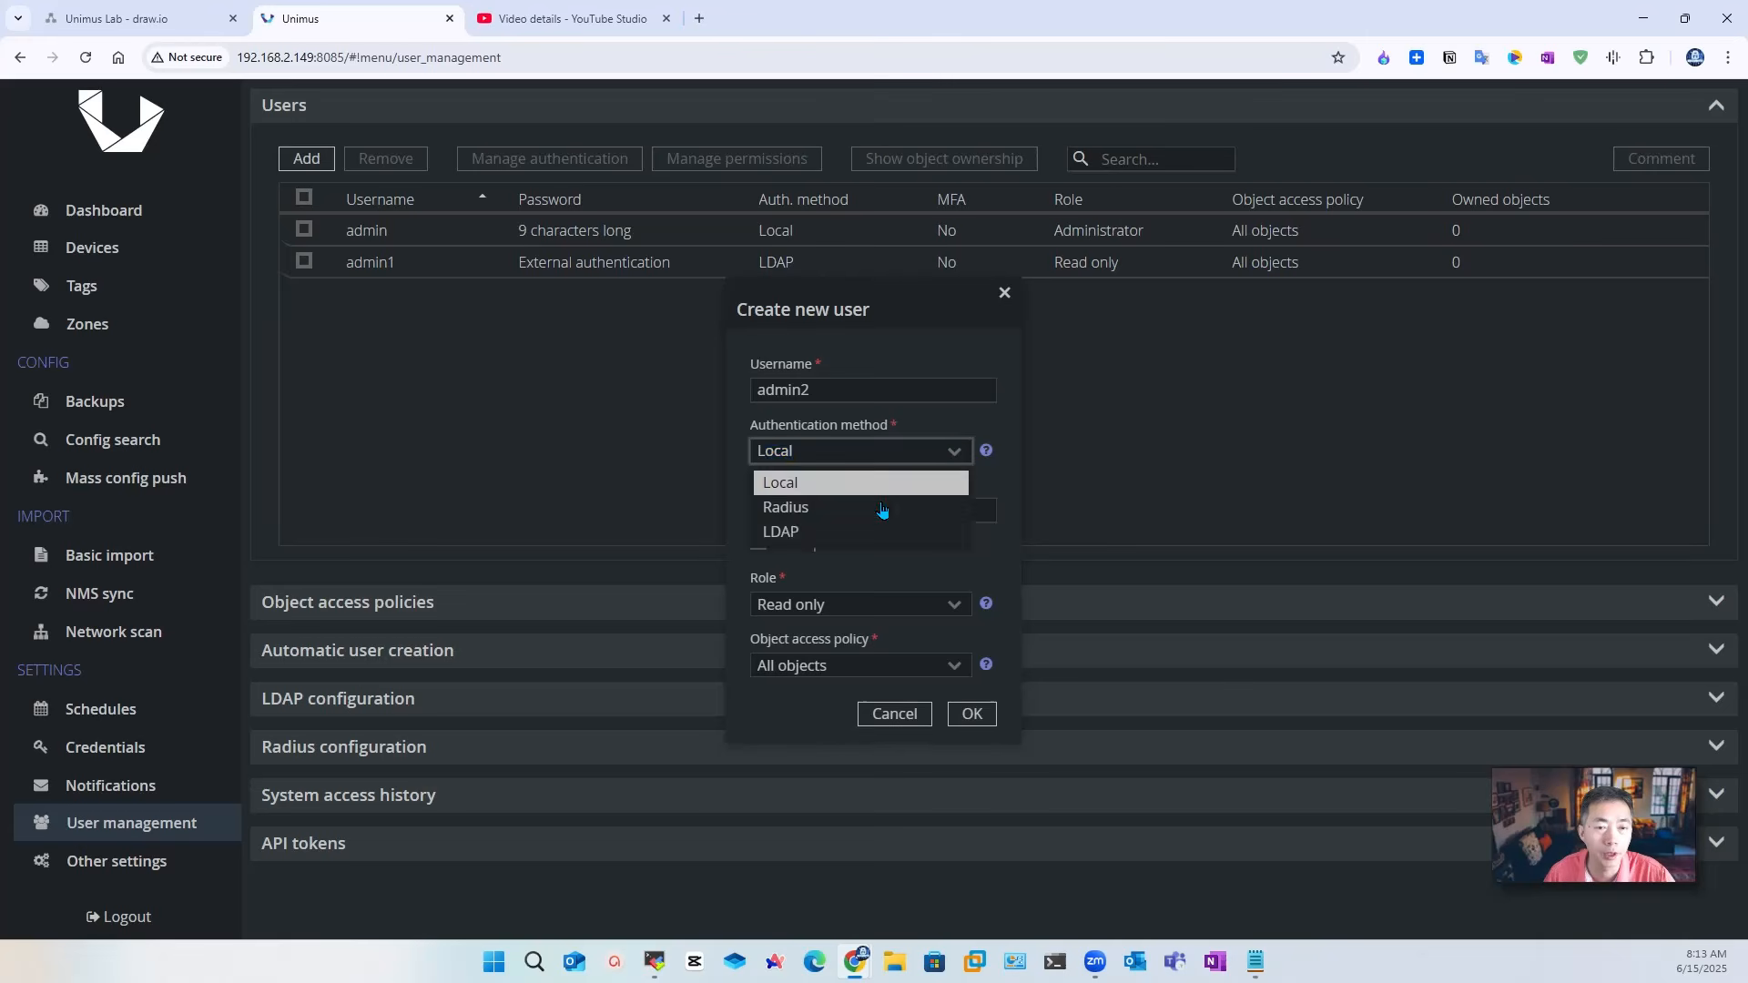
left_click(865, 538)
left_click(856, 606)
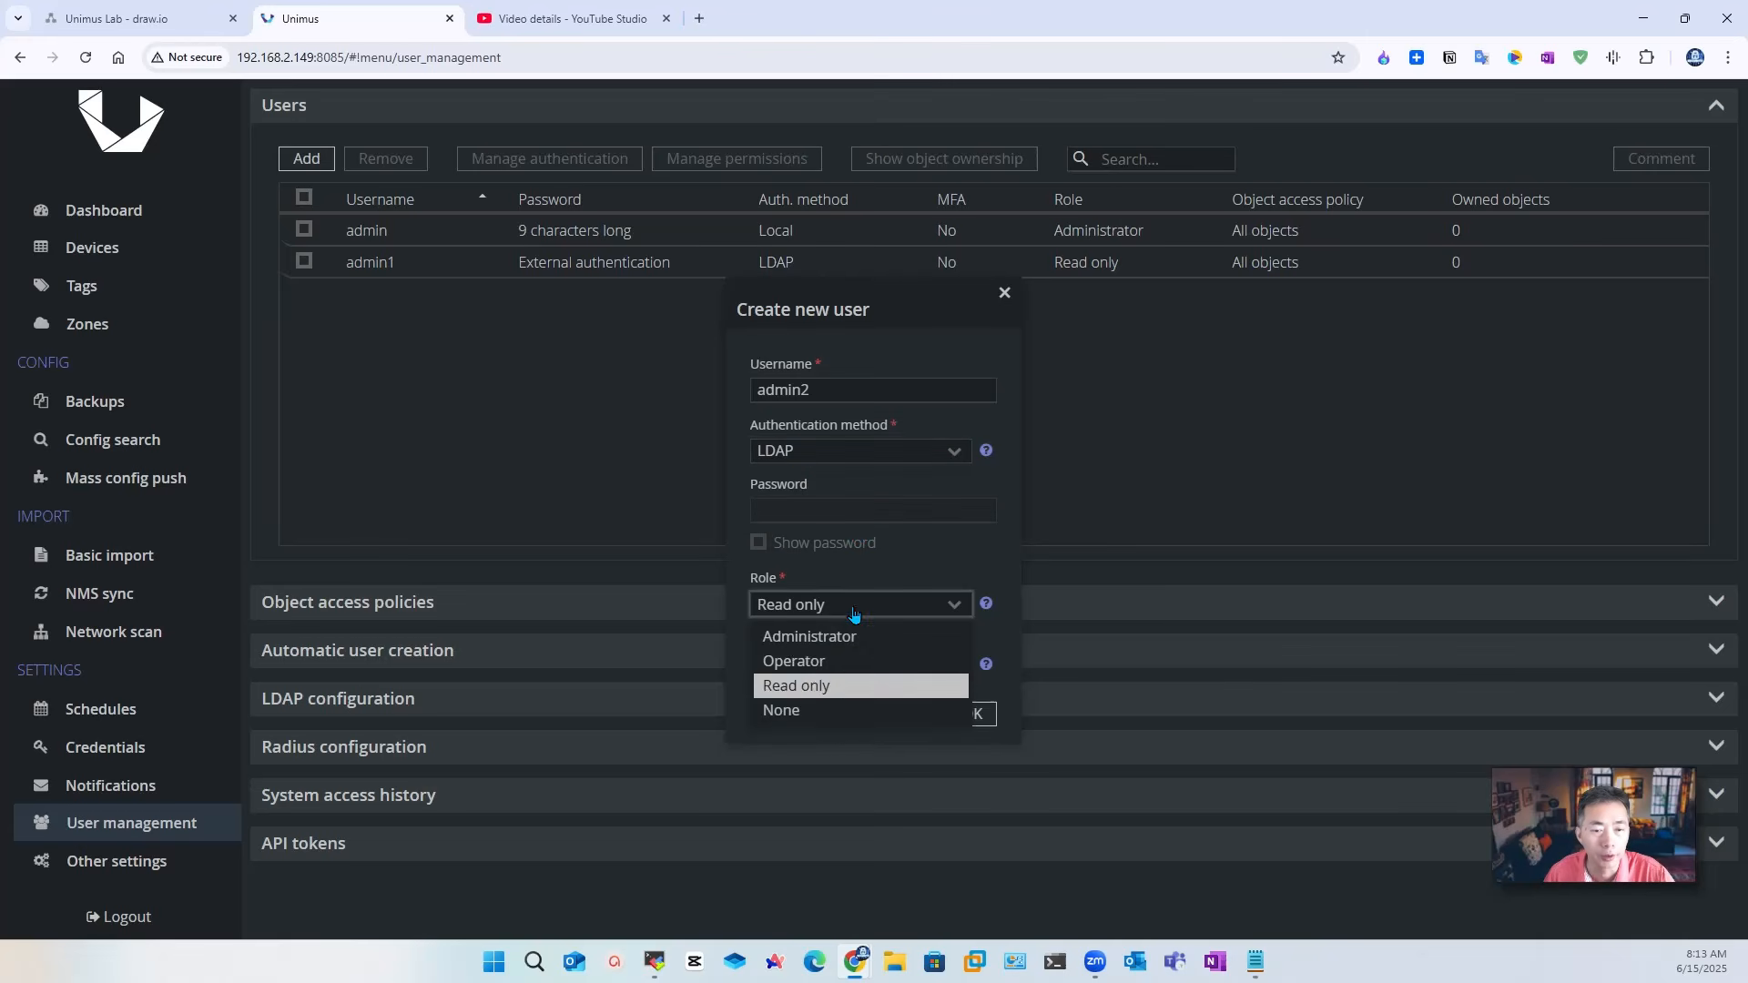
left_click(860, 660)
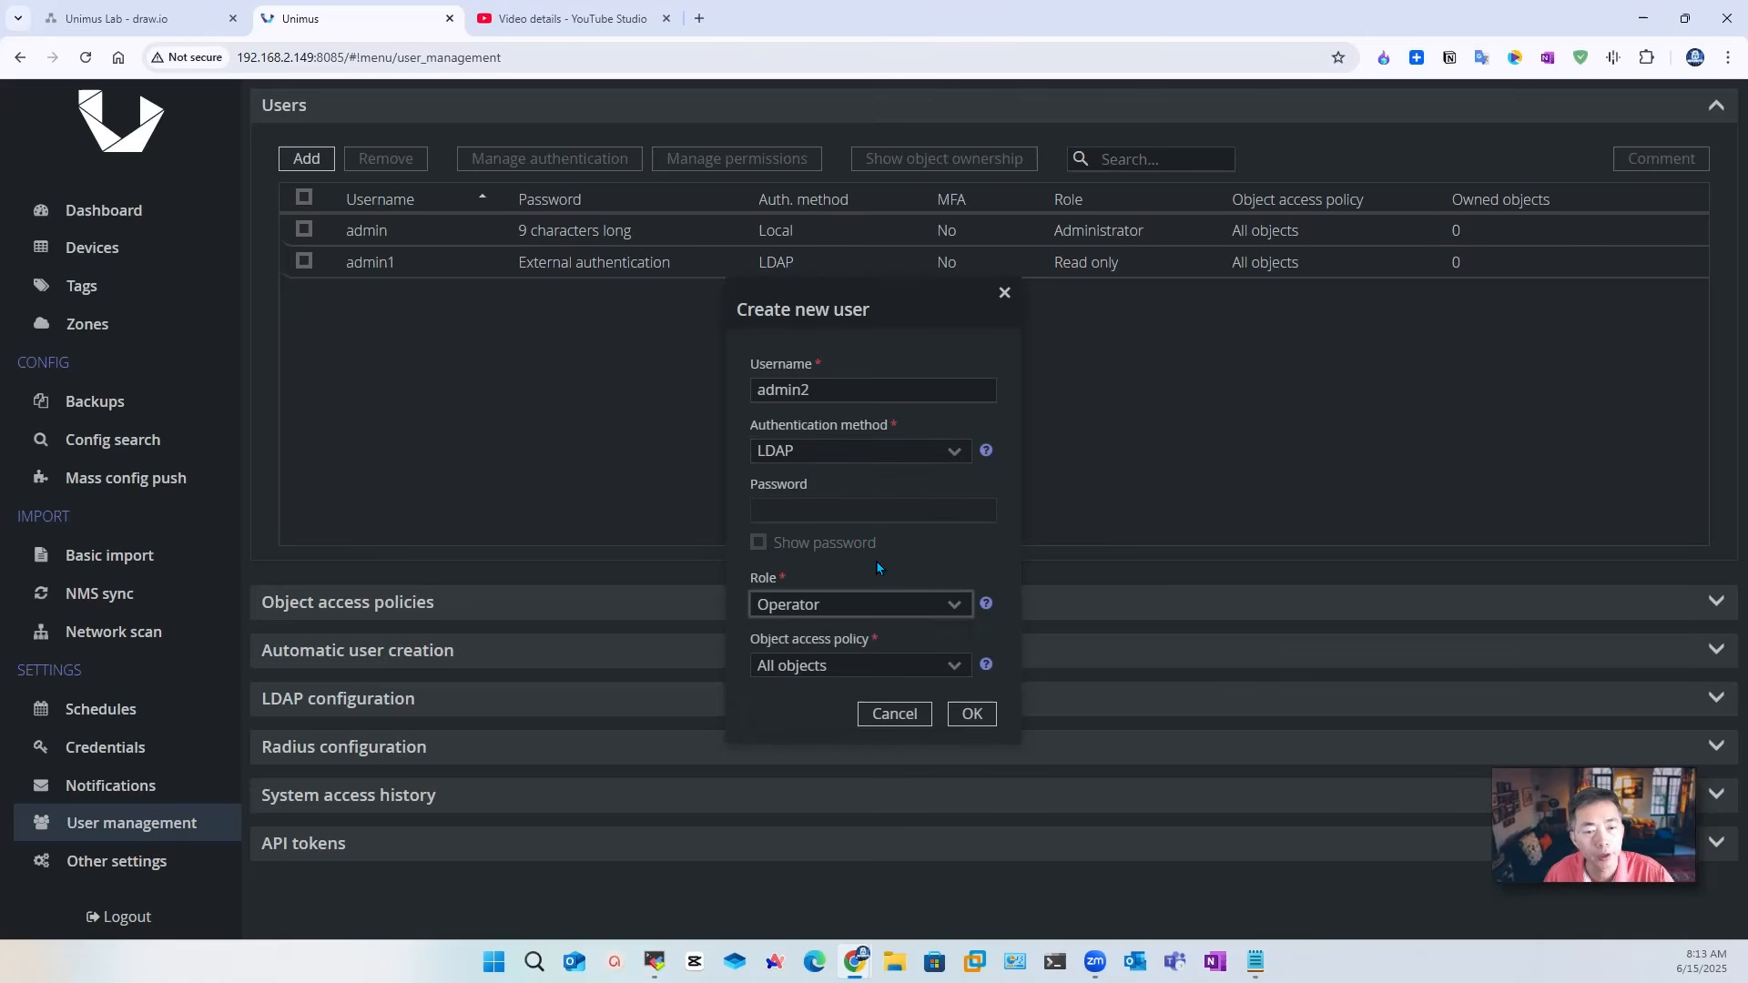
left_click(977, 713)
left_click(505, 602)
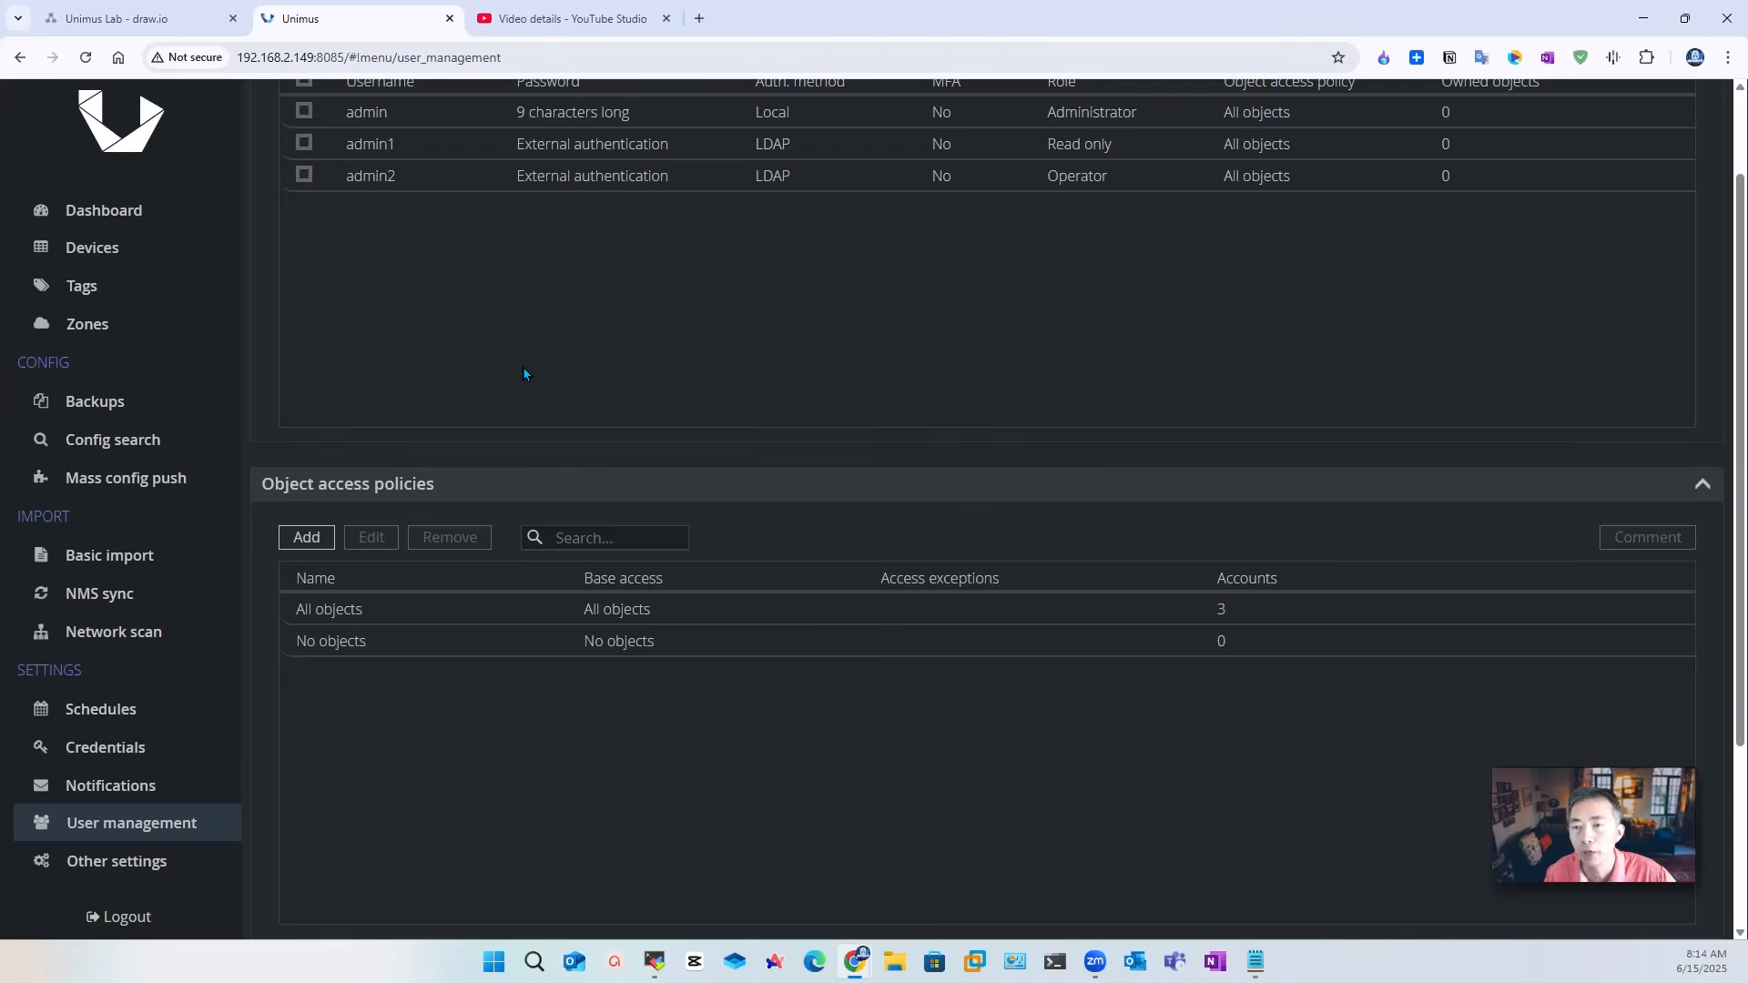
Step: Add the tags SW and FW, then go to the Devices list
left_click(277, 177)
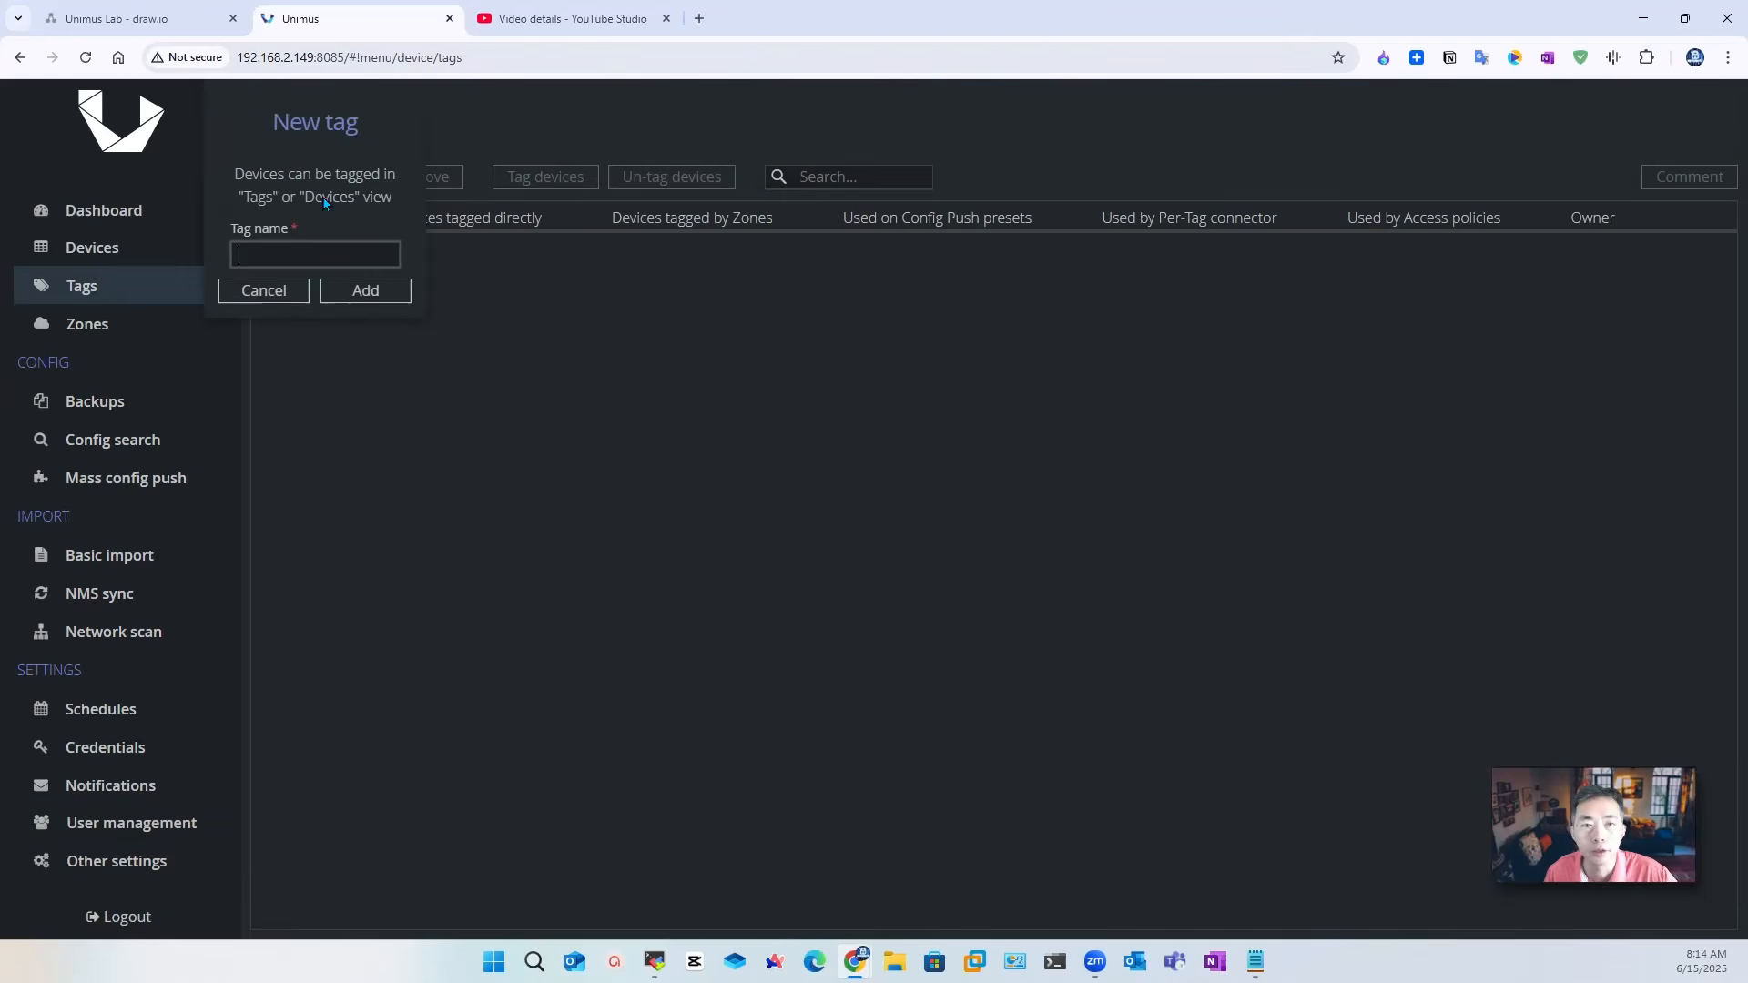
type("SW")
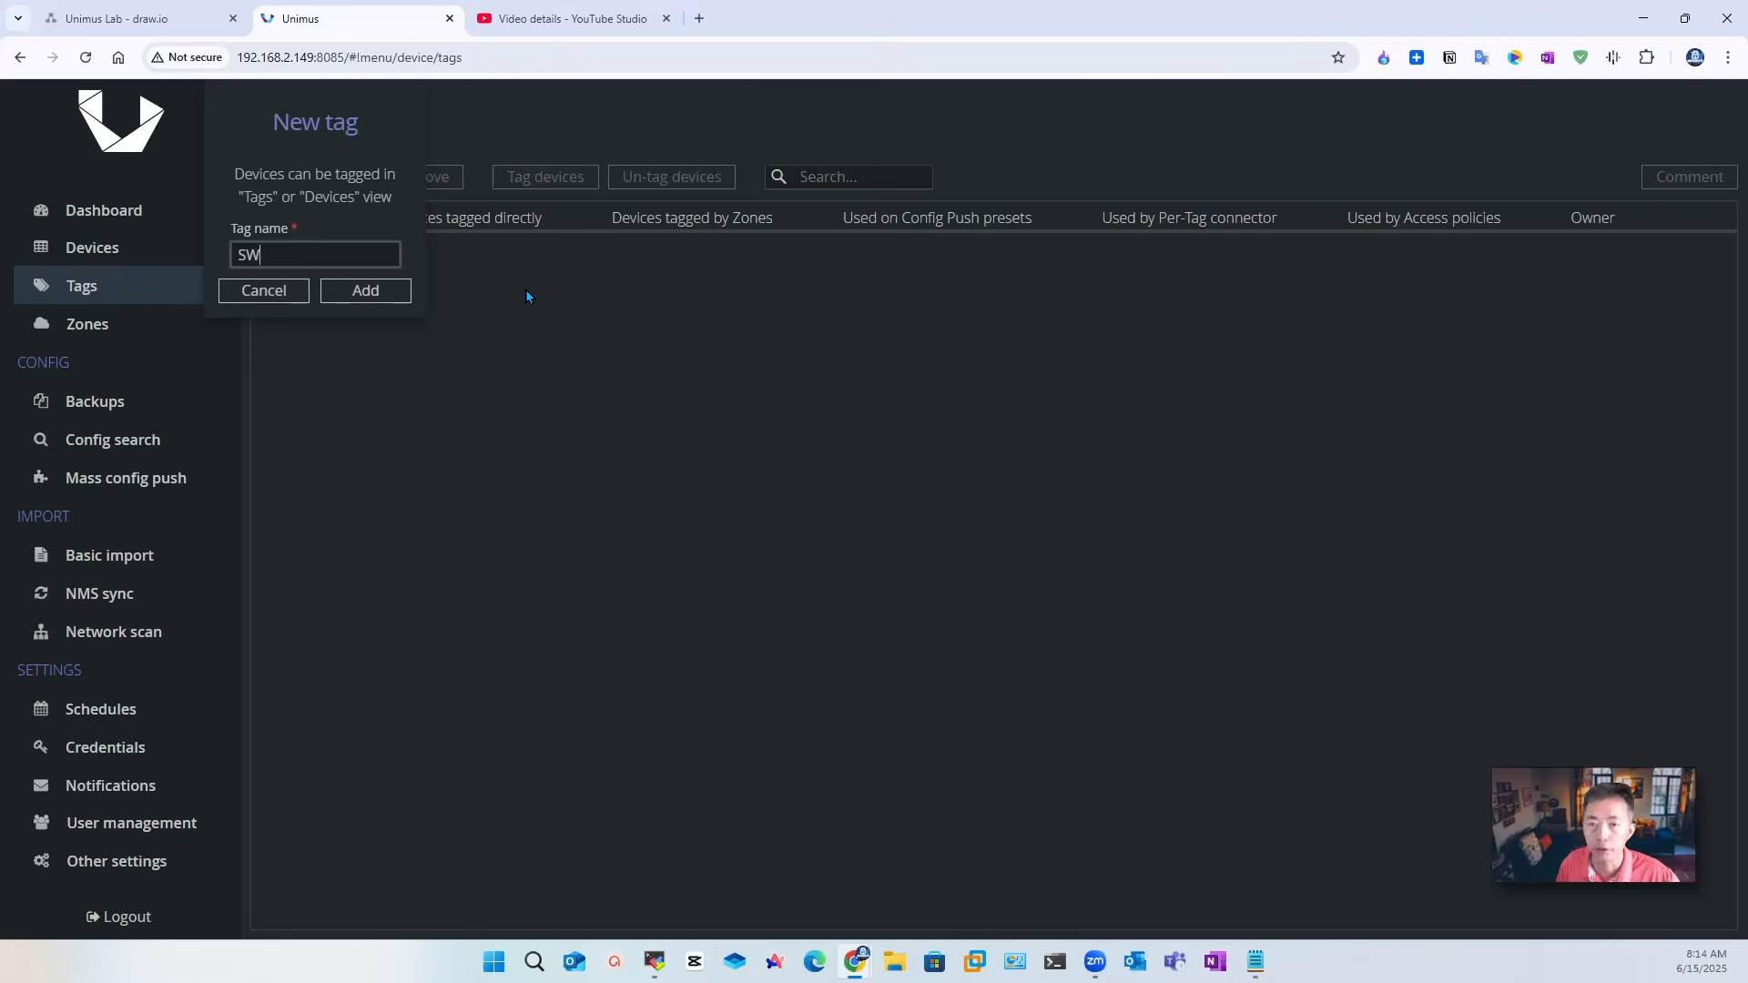
left_click(392, 289)
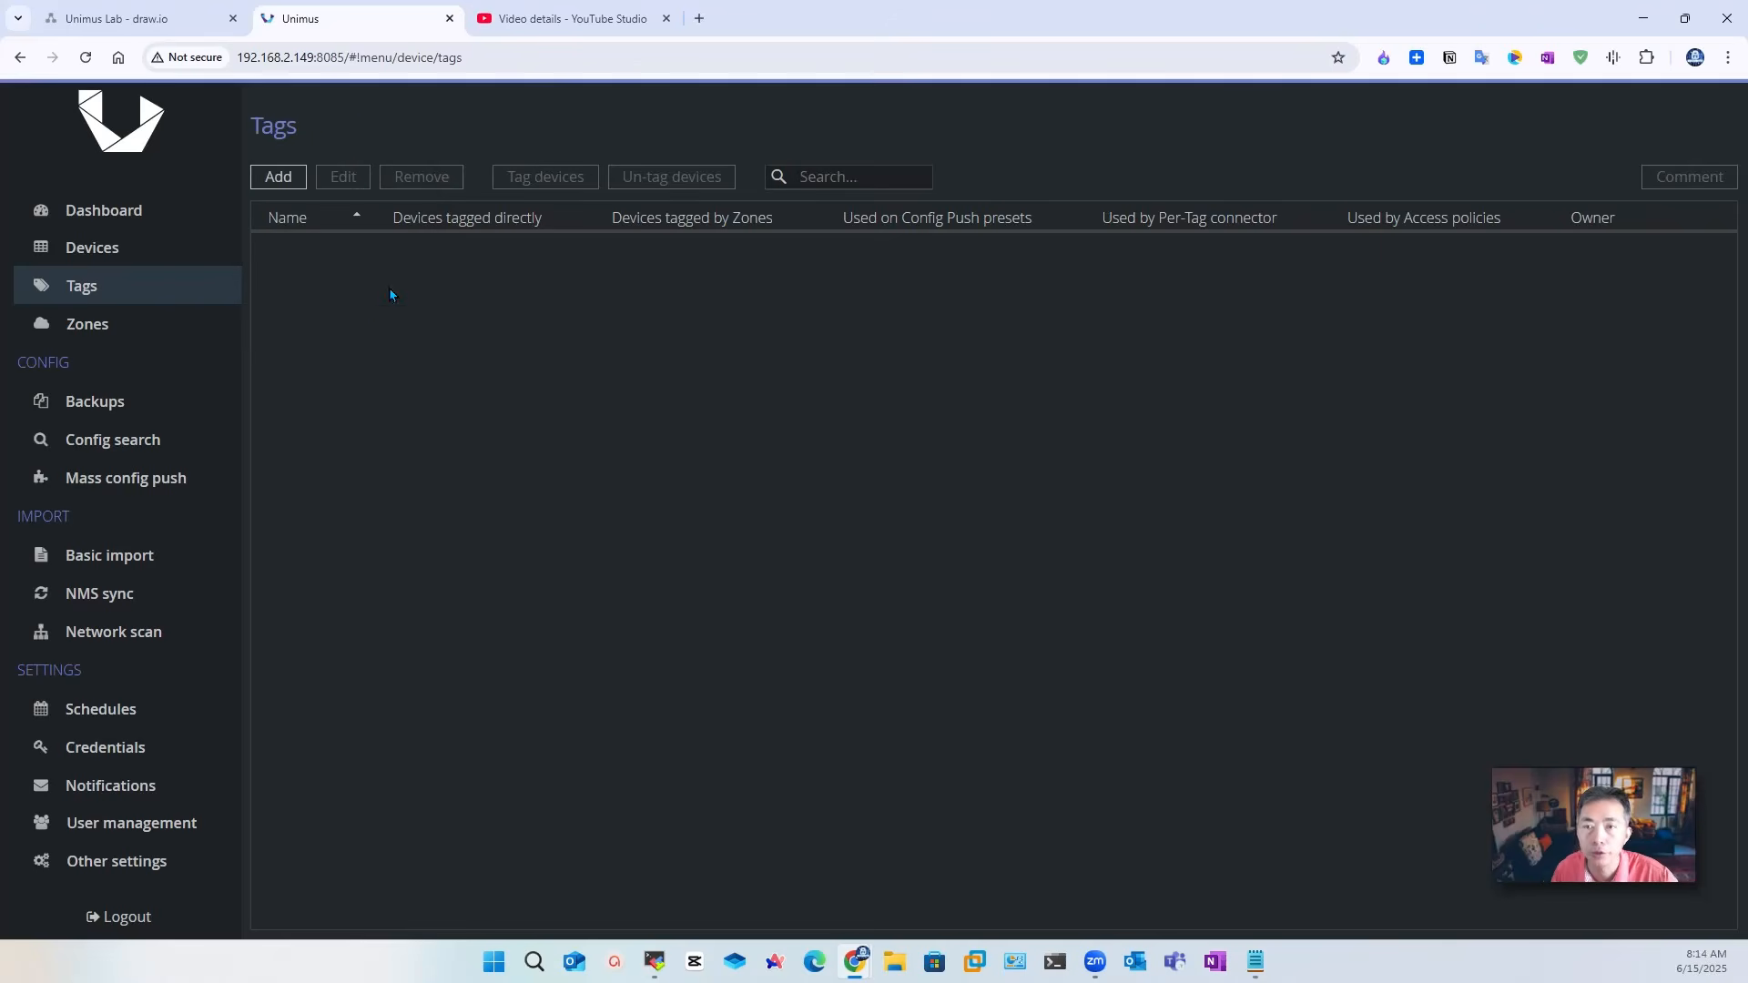
left_click(278, 176)
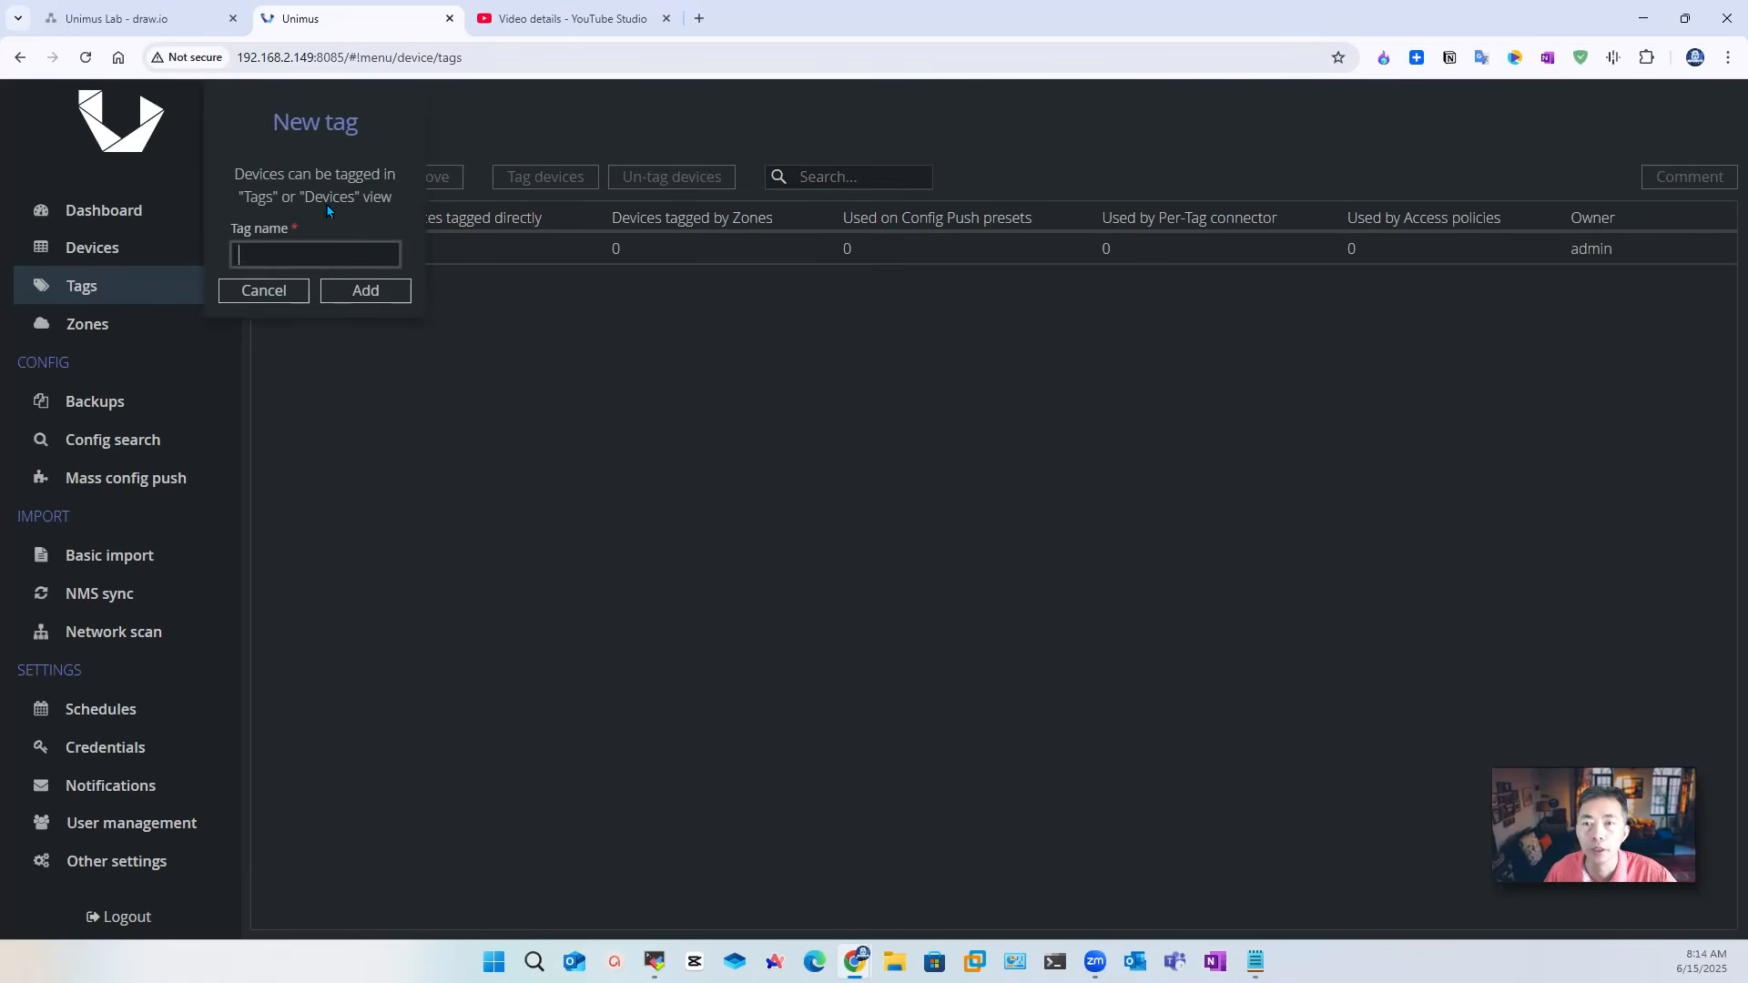
type("FW")
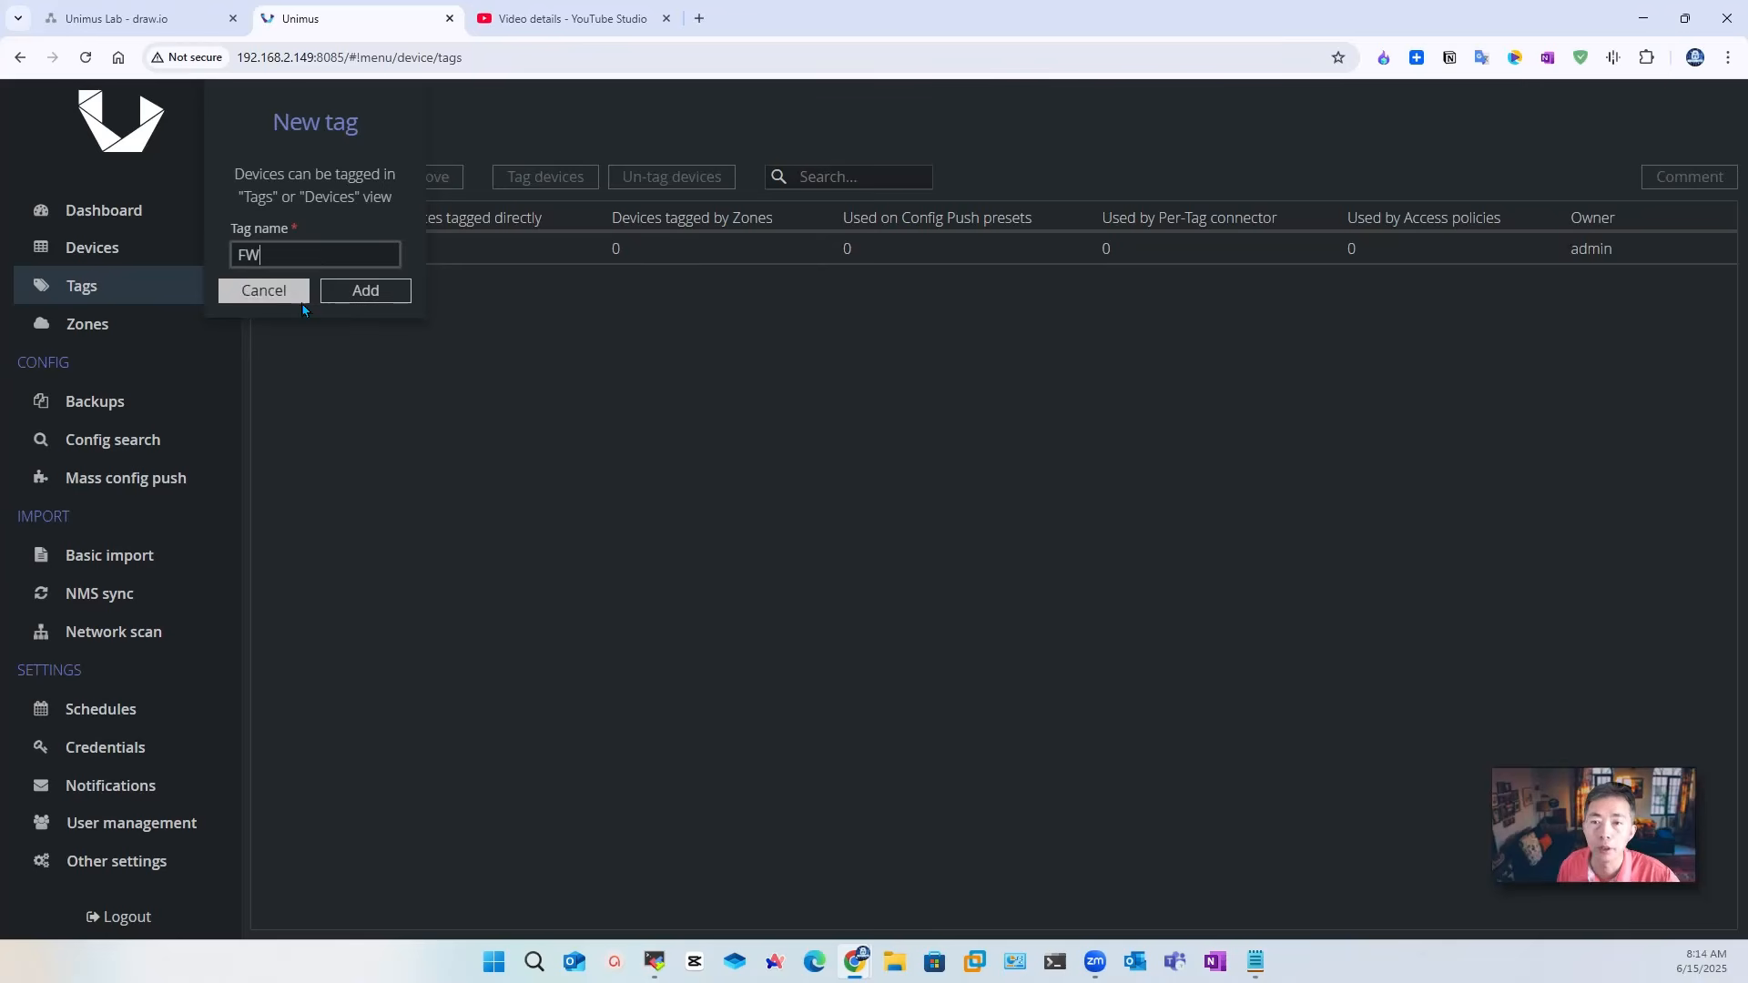
left_click(374, 290)
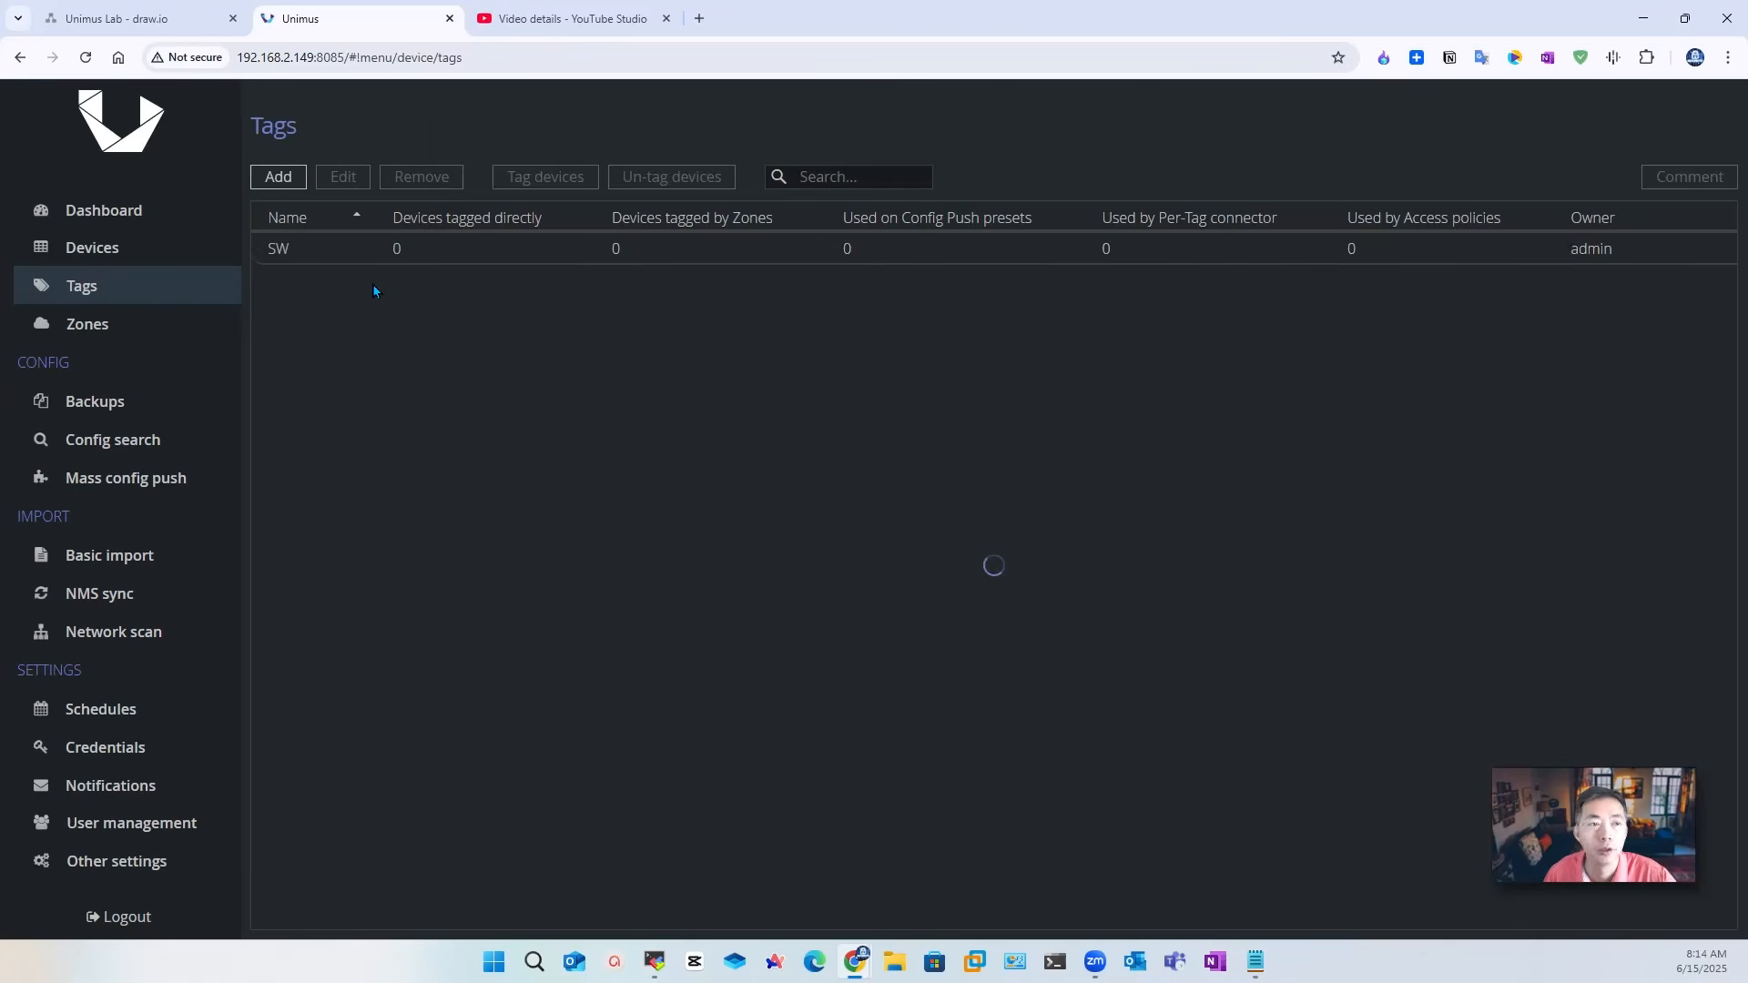
left_click(136, 249)
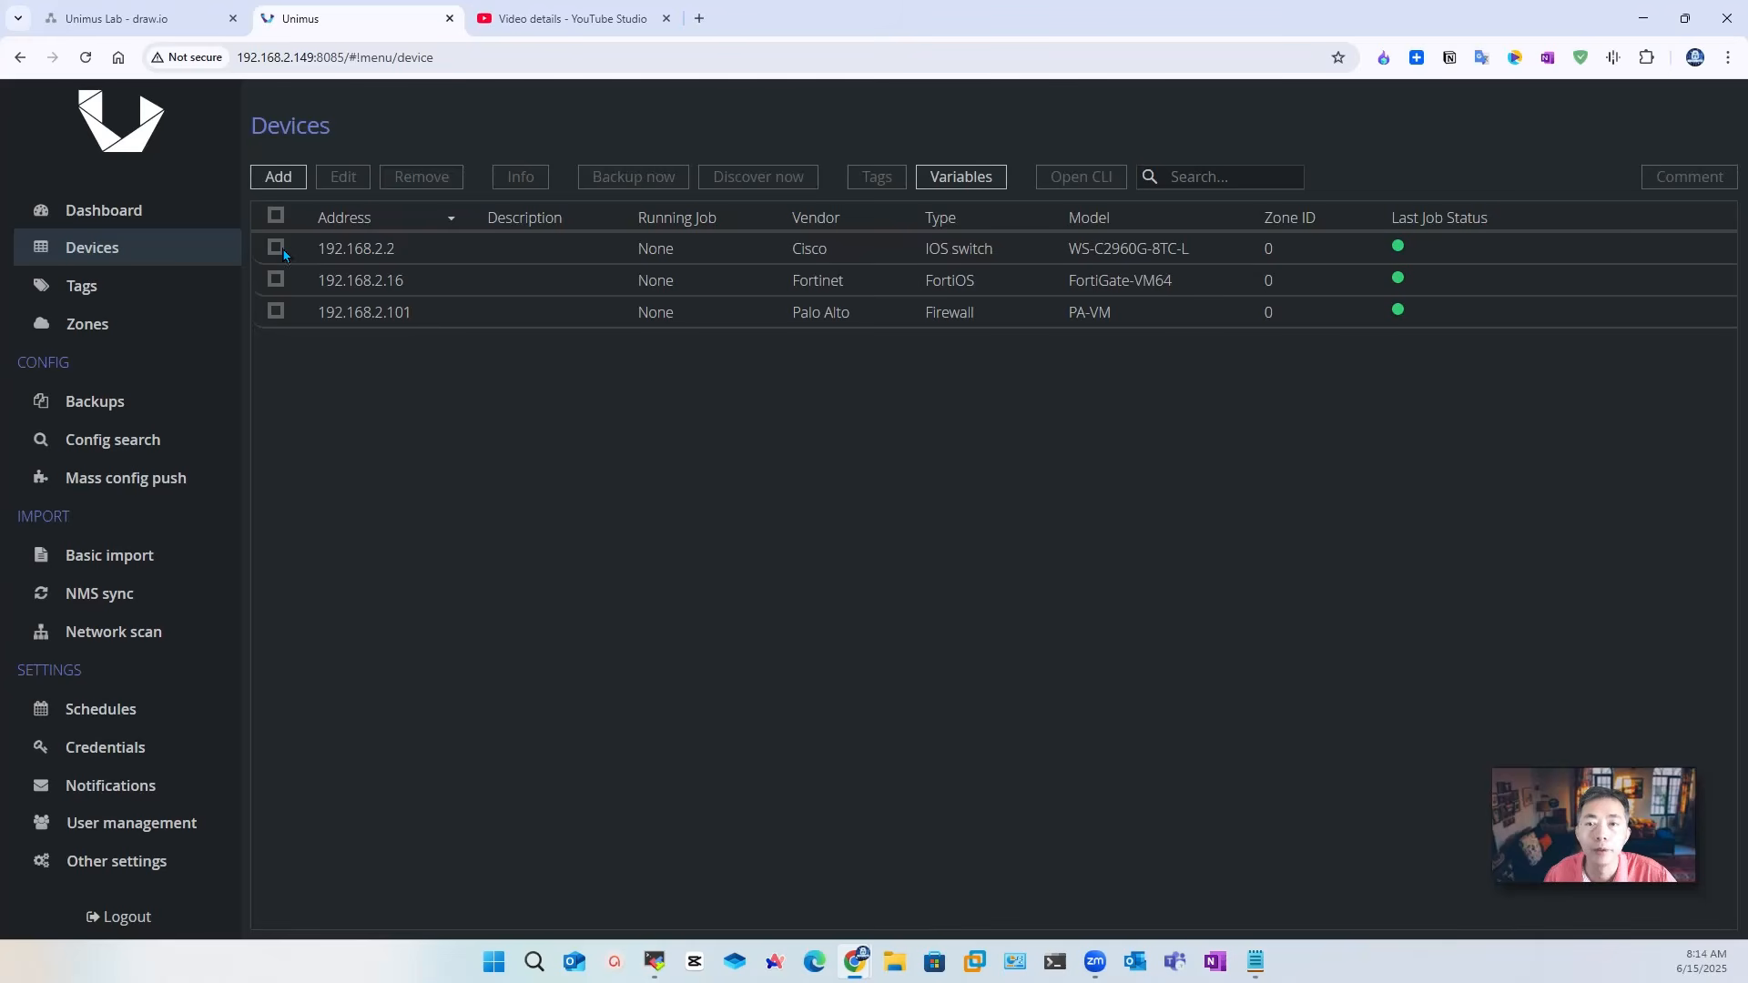
Step: Tag the Cisco switch 192.168.2.2 with SW
left_click(277, 249)
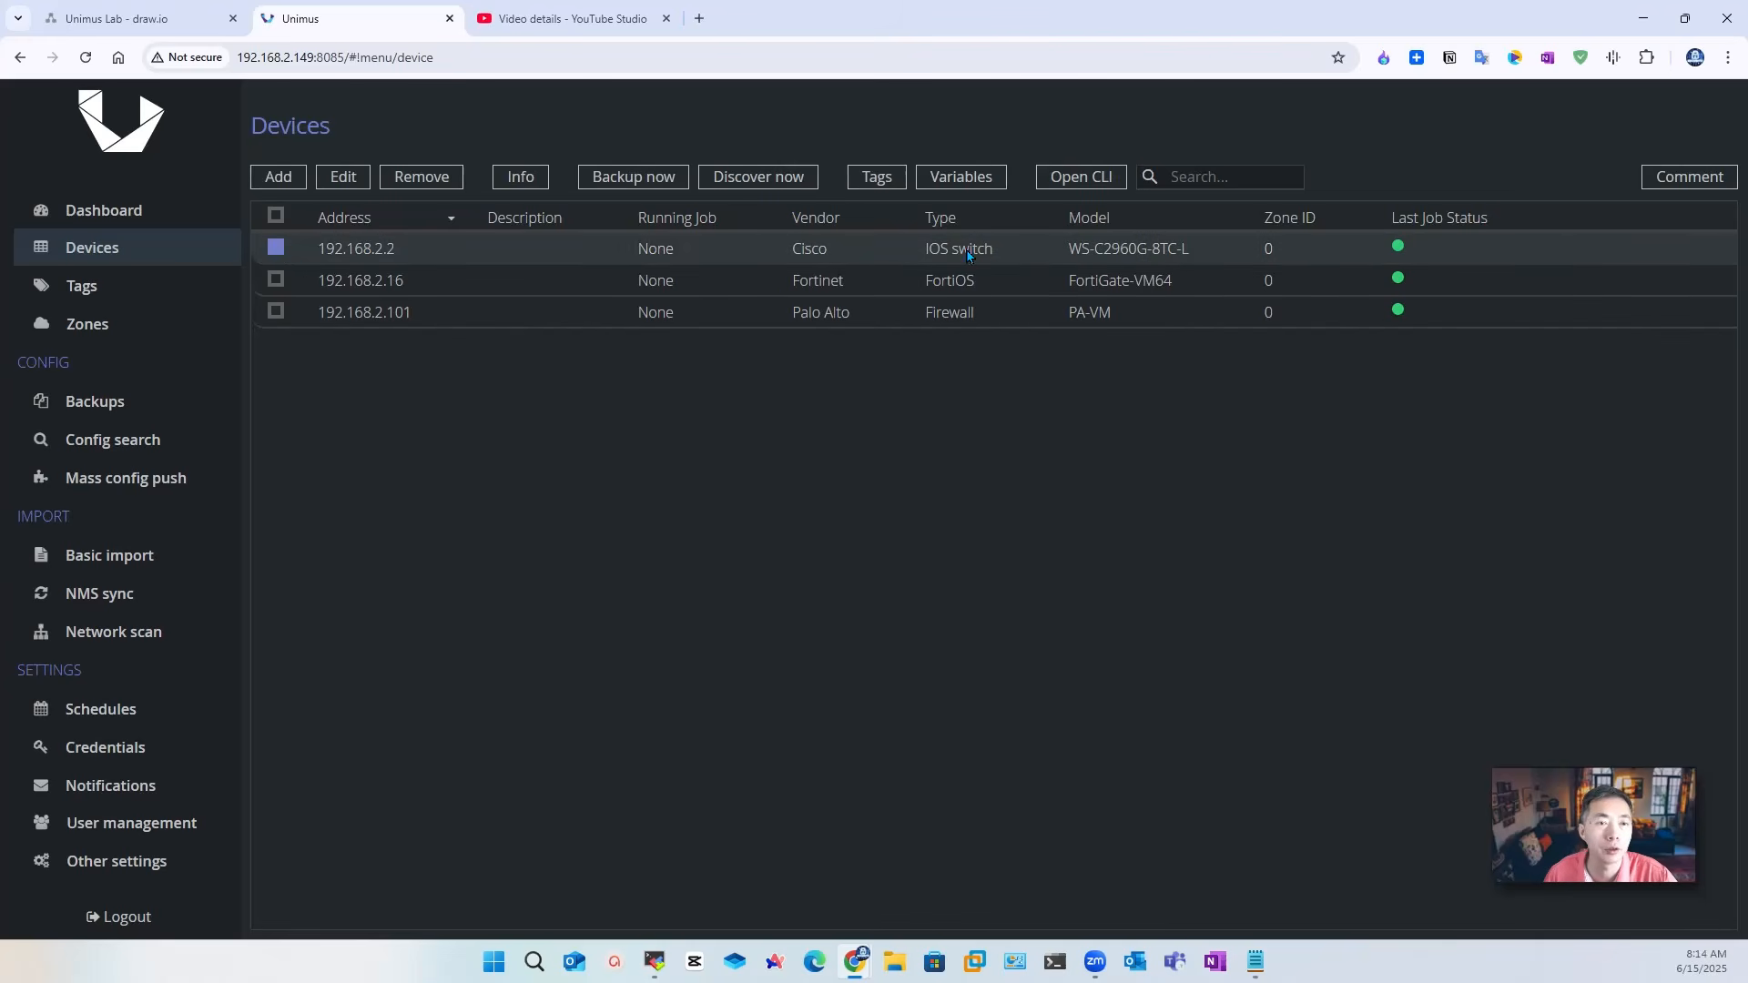
left_click(877, 177)
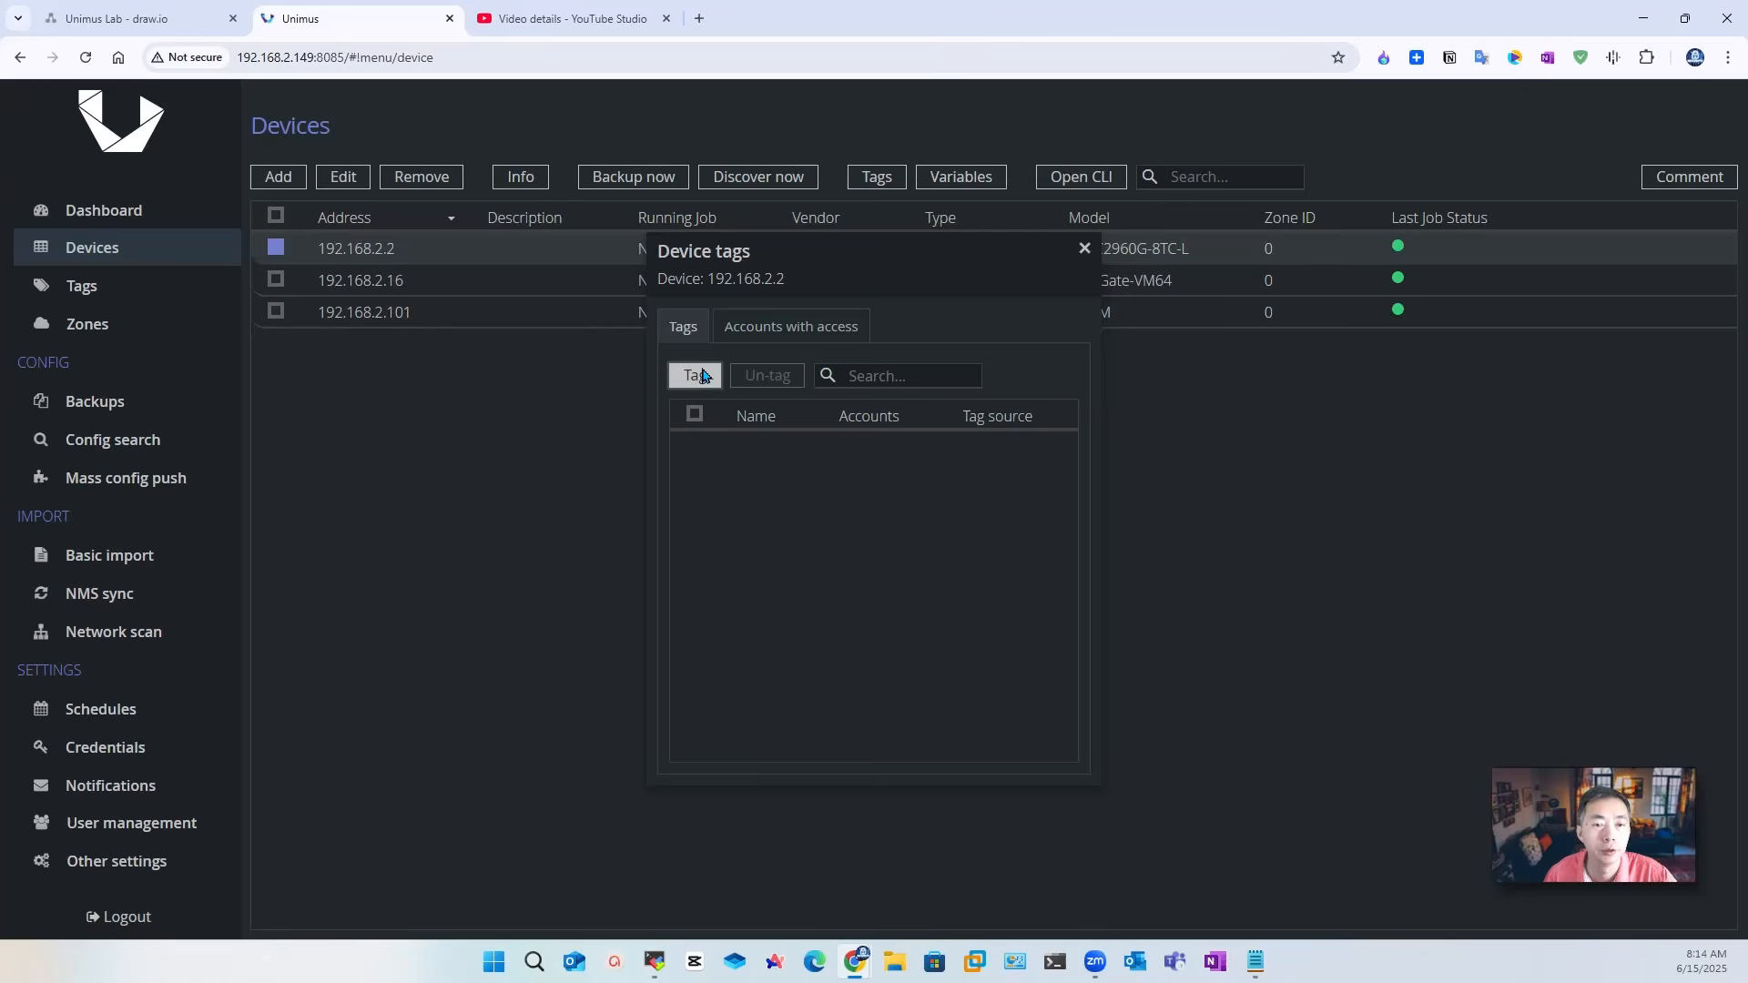
left_click(707, 376)
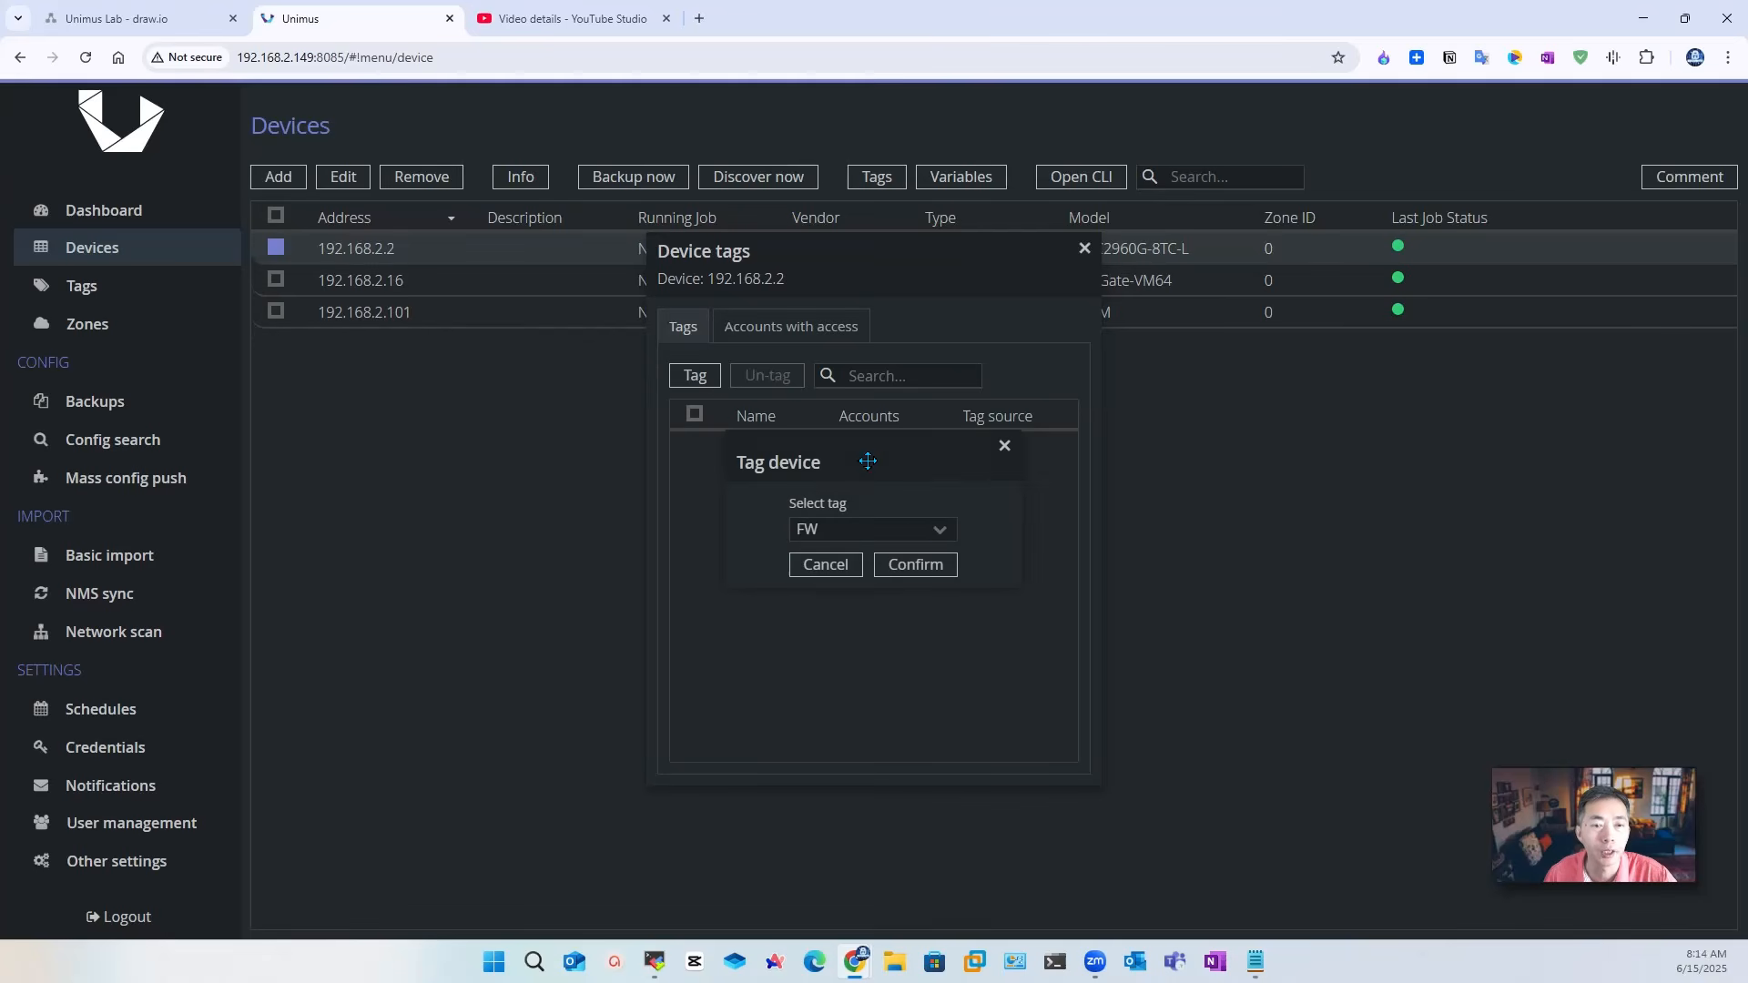
left_click(937, 529)
left_click(865, 586)
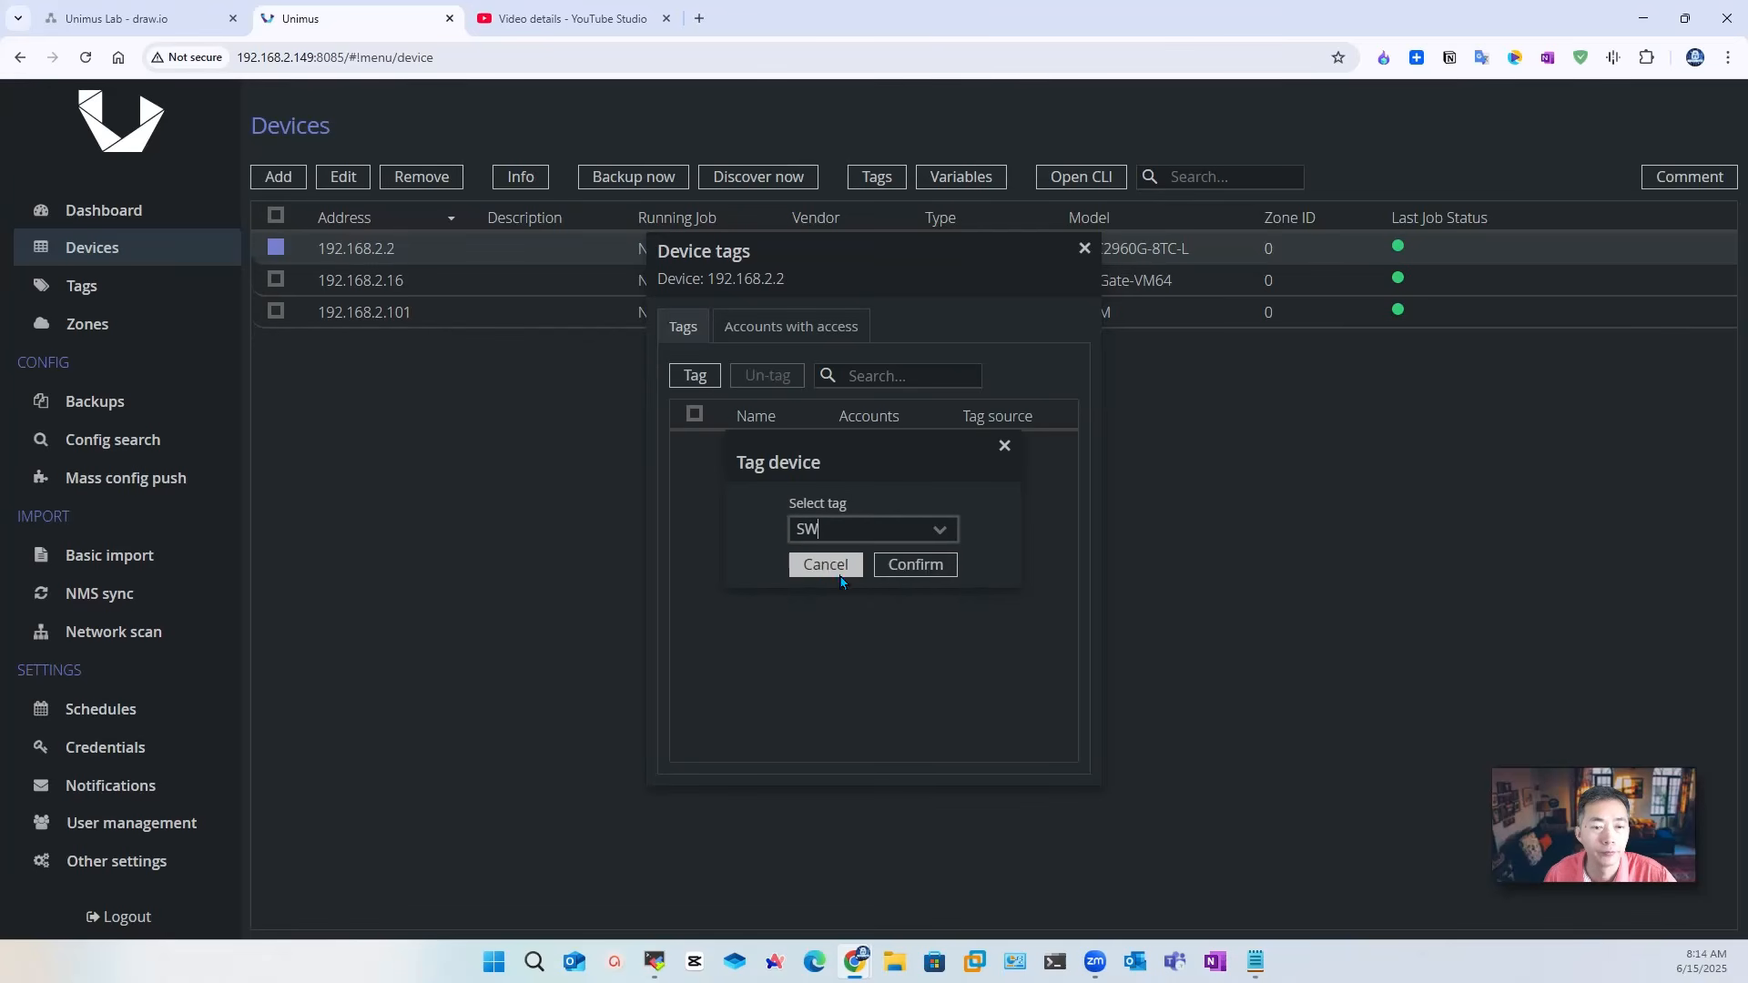
left_click(913, 565)
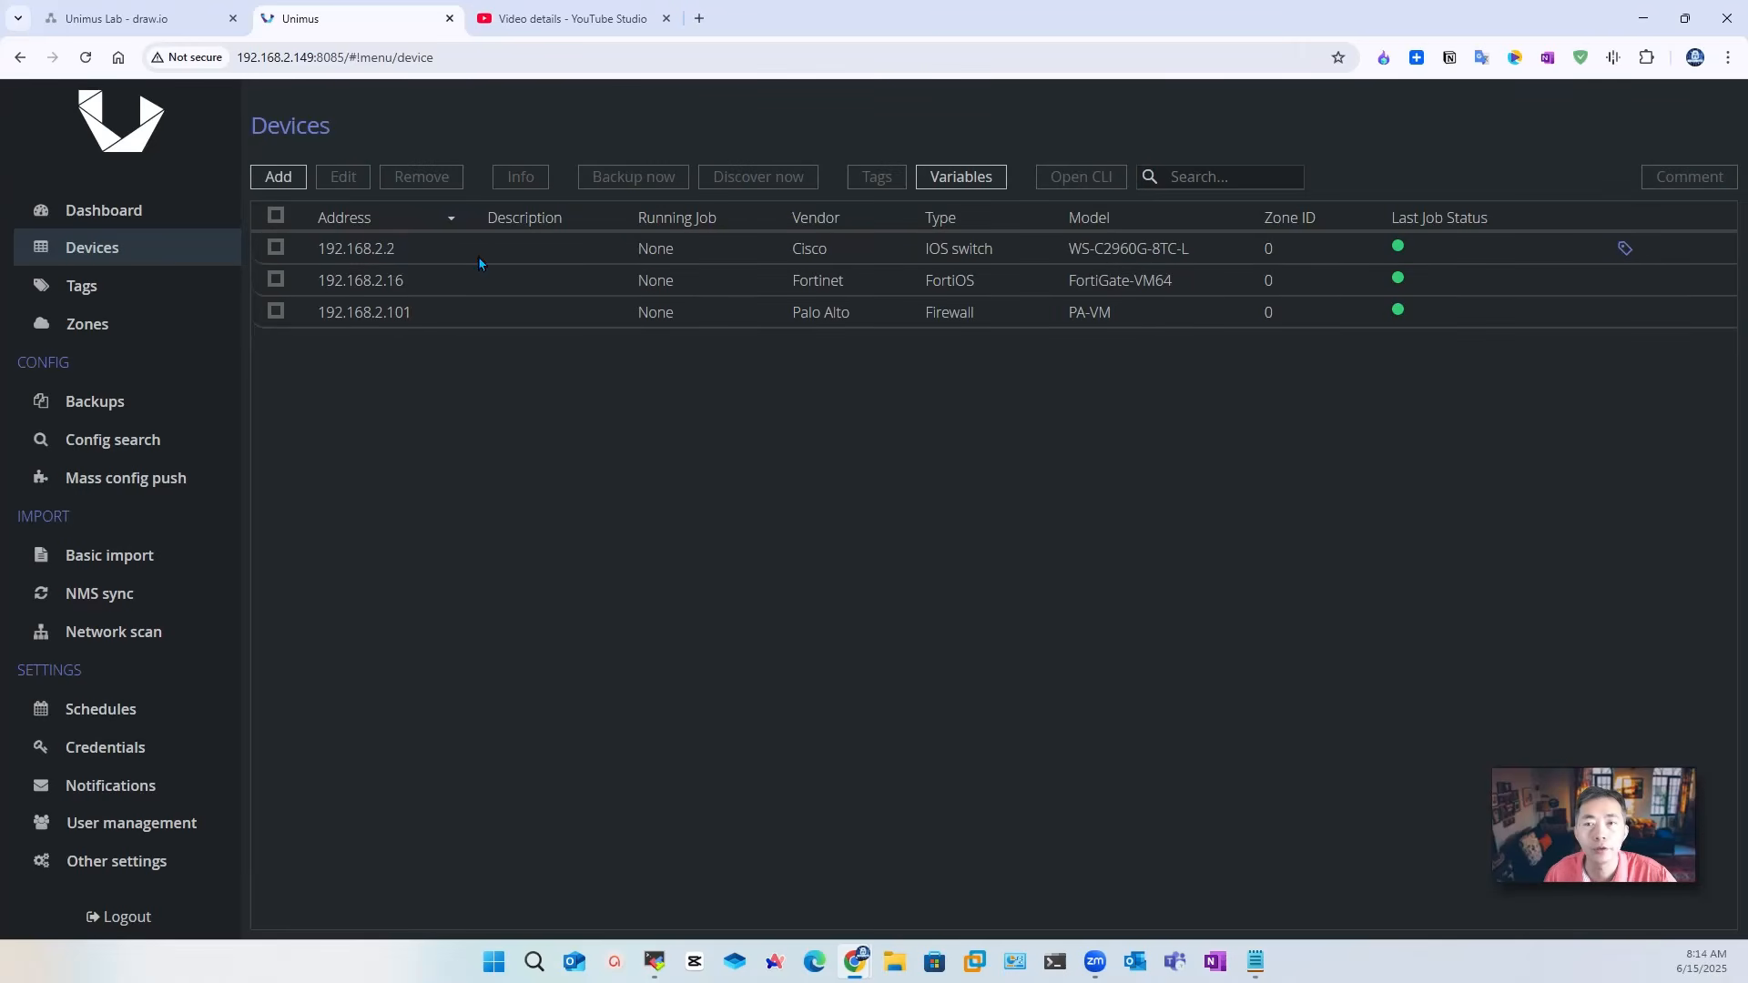
Step: Tag the Fortinet 192.168.2.16 with FW and start tagging the Palo Alto 192.168.2.101
left_click(278, 281)
left_click(278, 314)
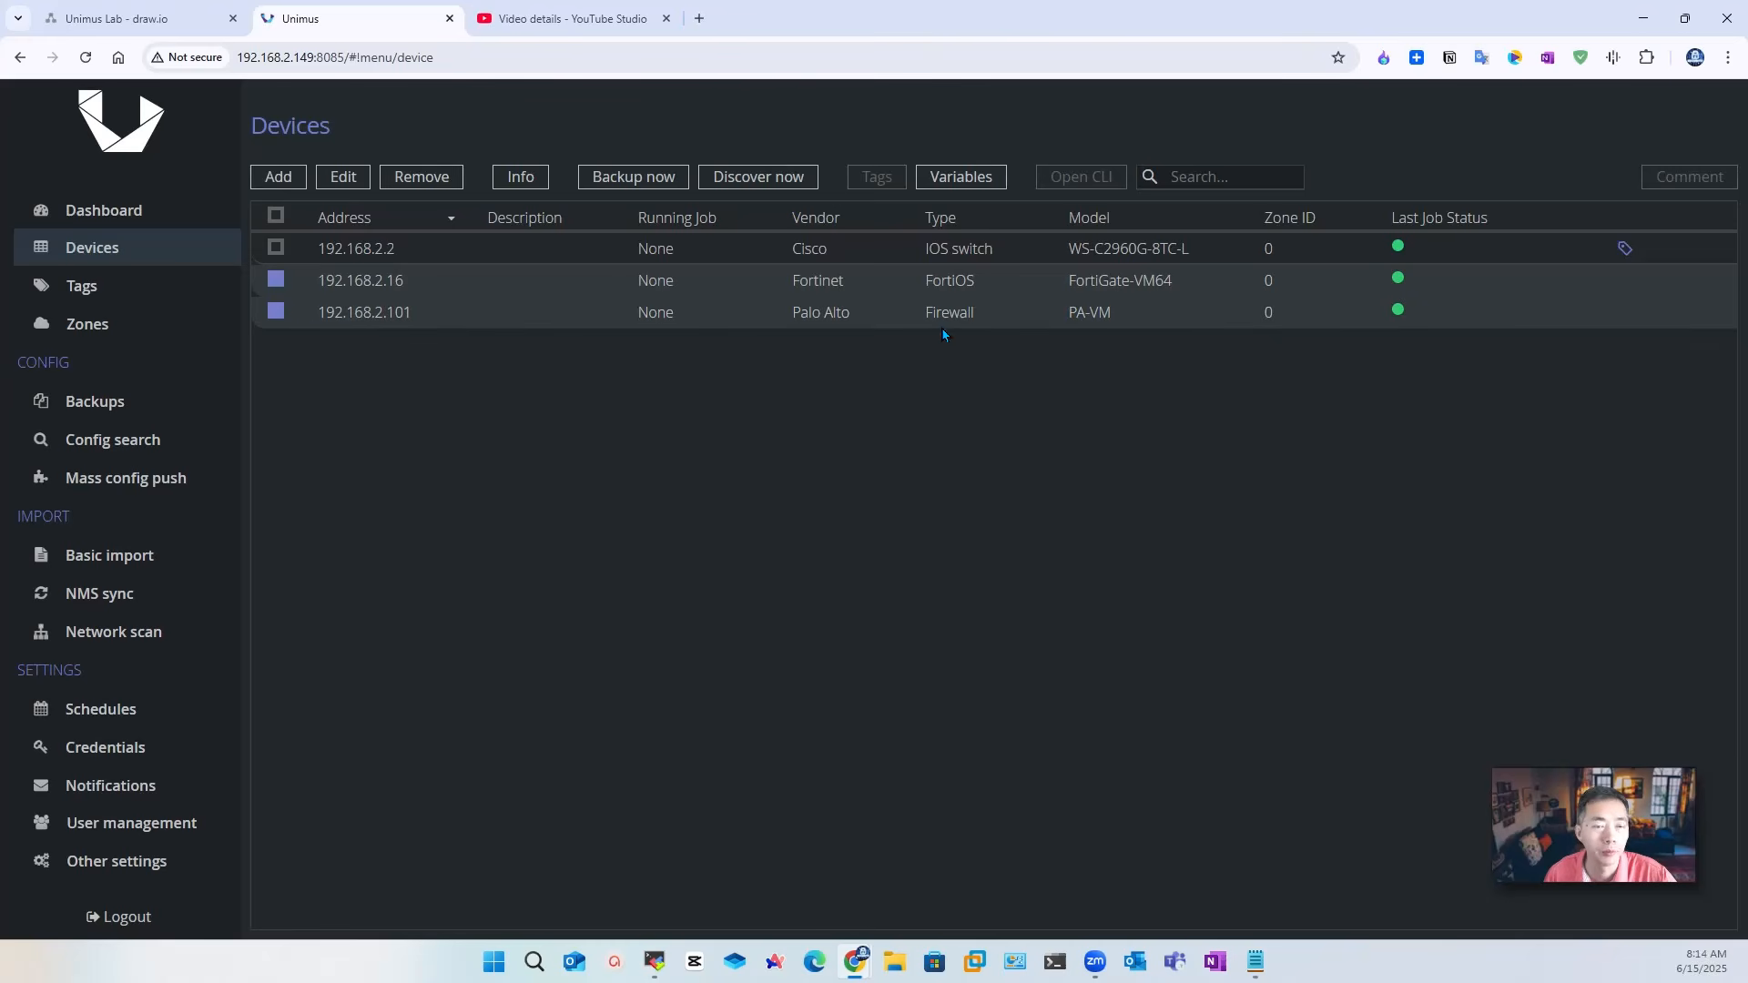
left_click(278, 312)
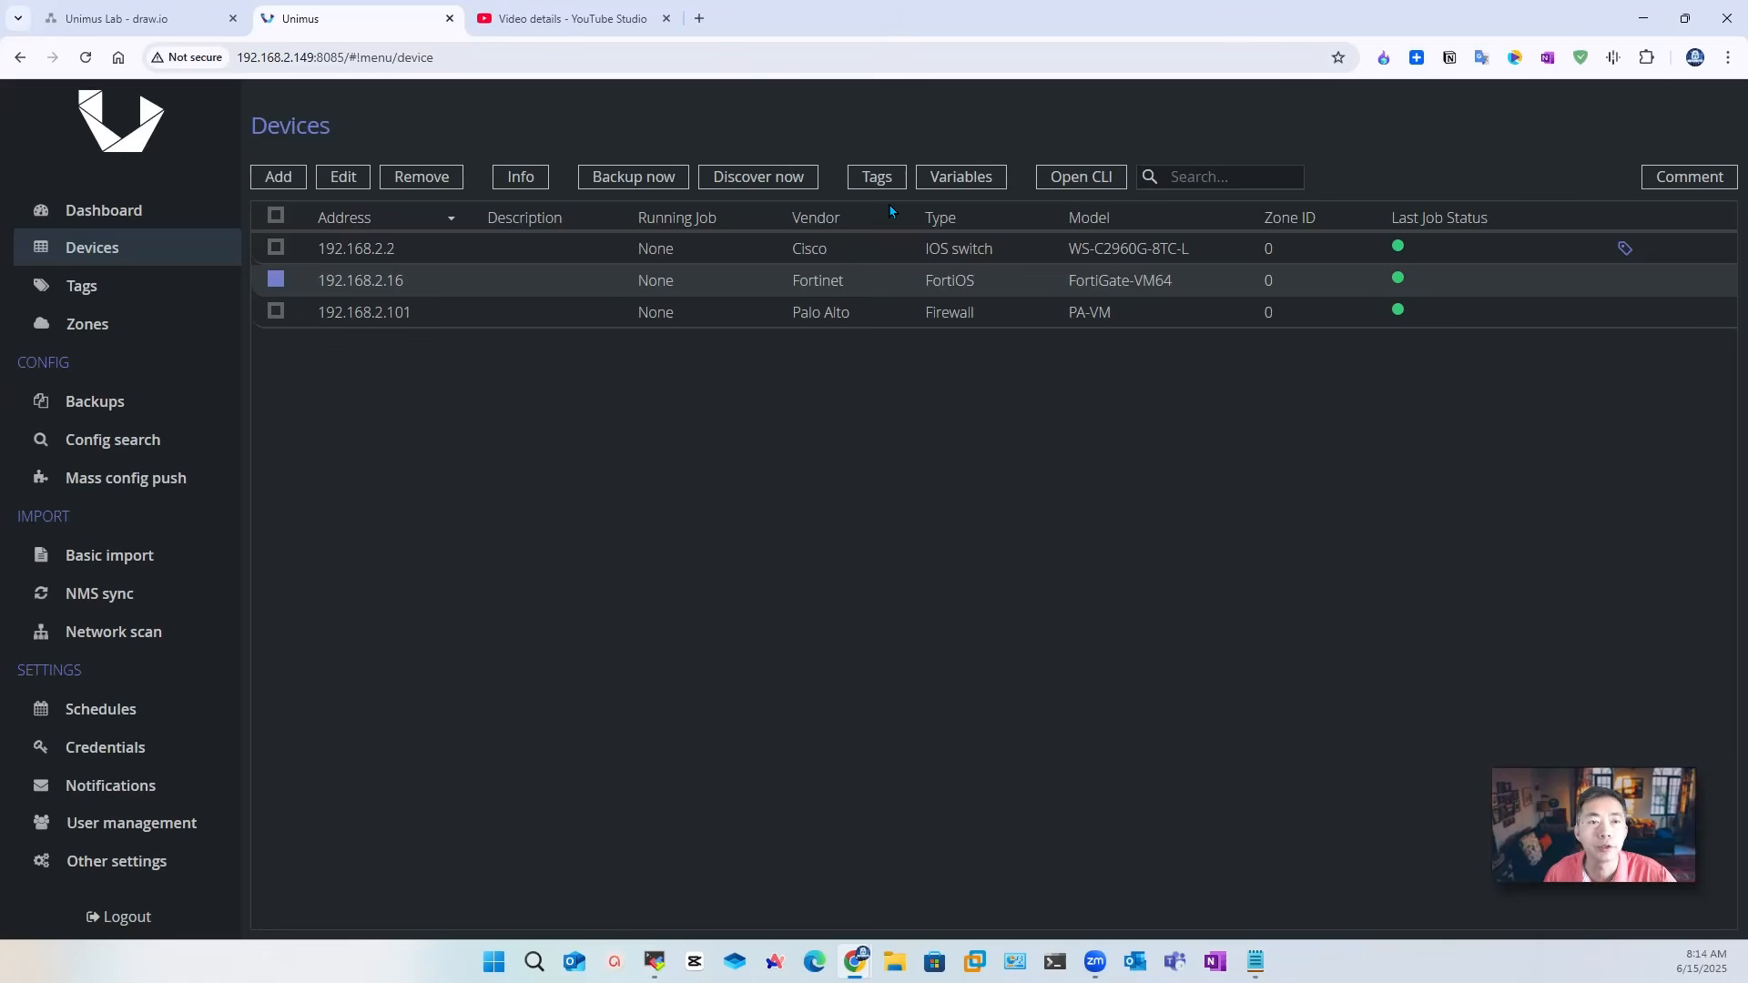
left_click(878, 178)
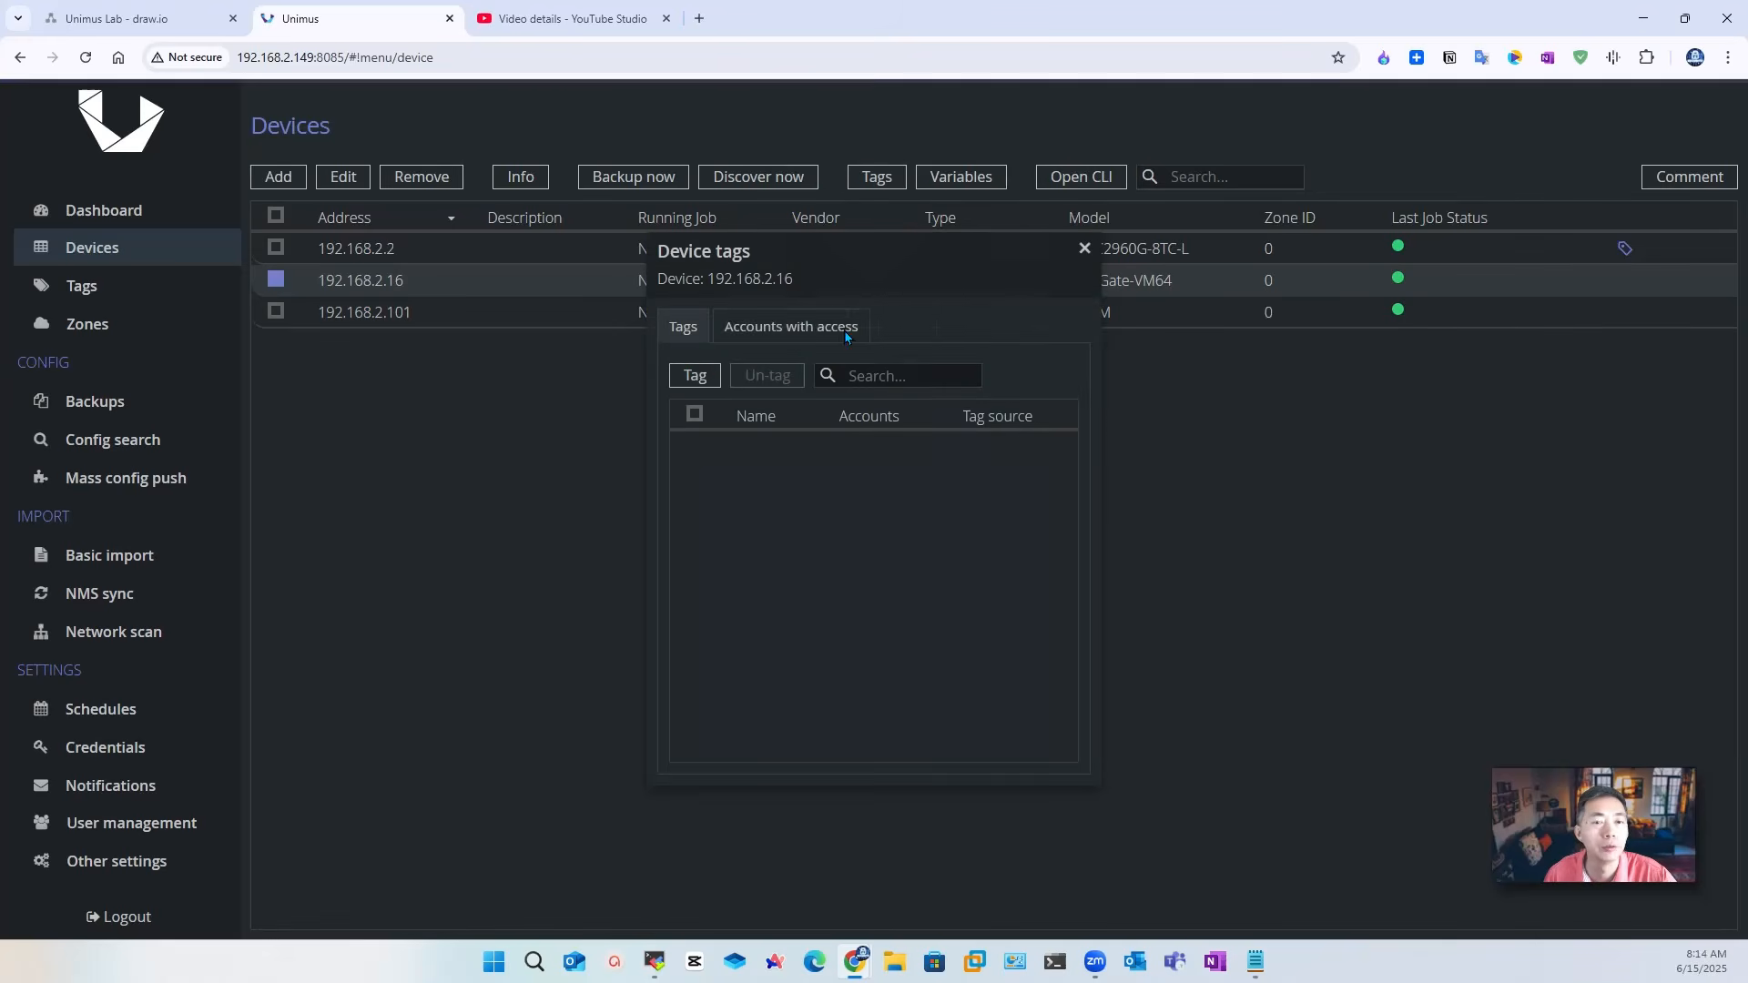
left_click(695, 375)
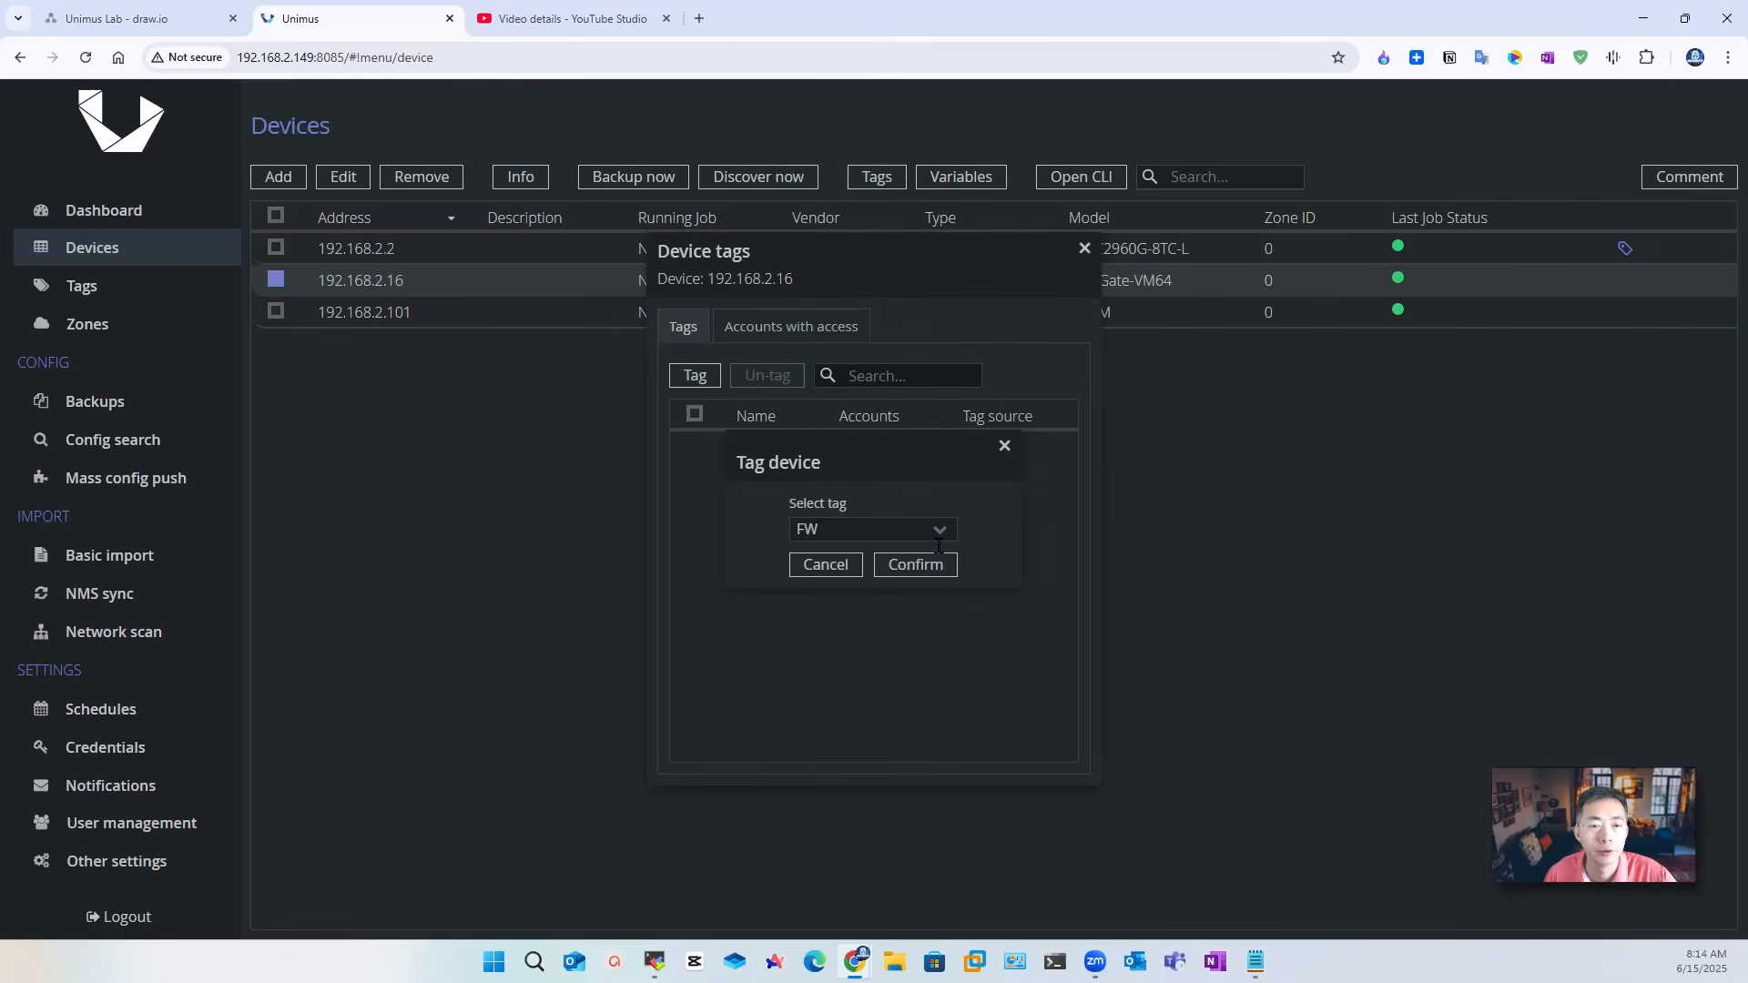
left_click(911, 565)
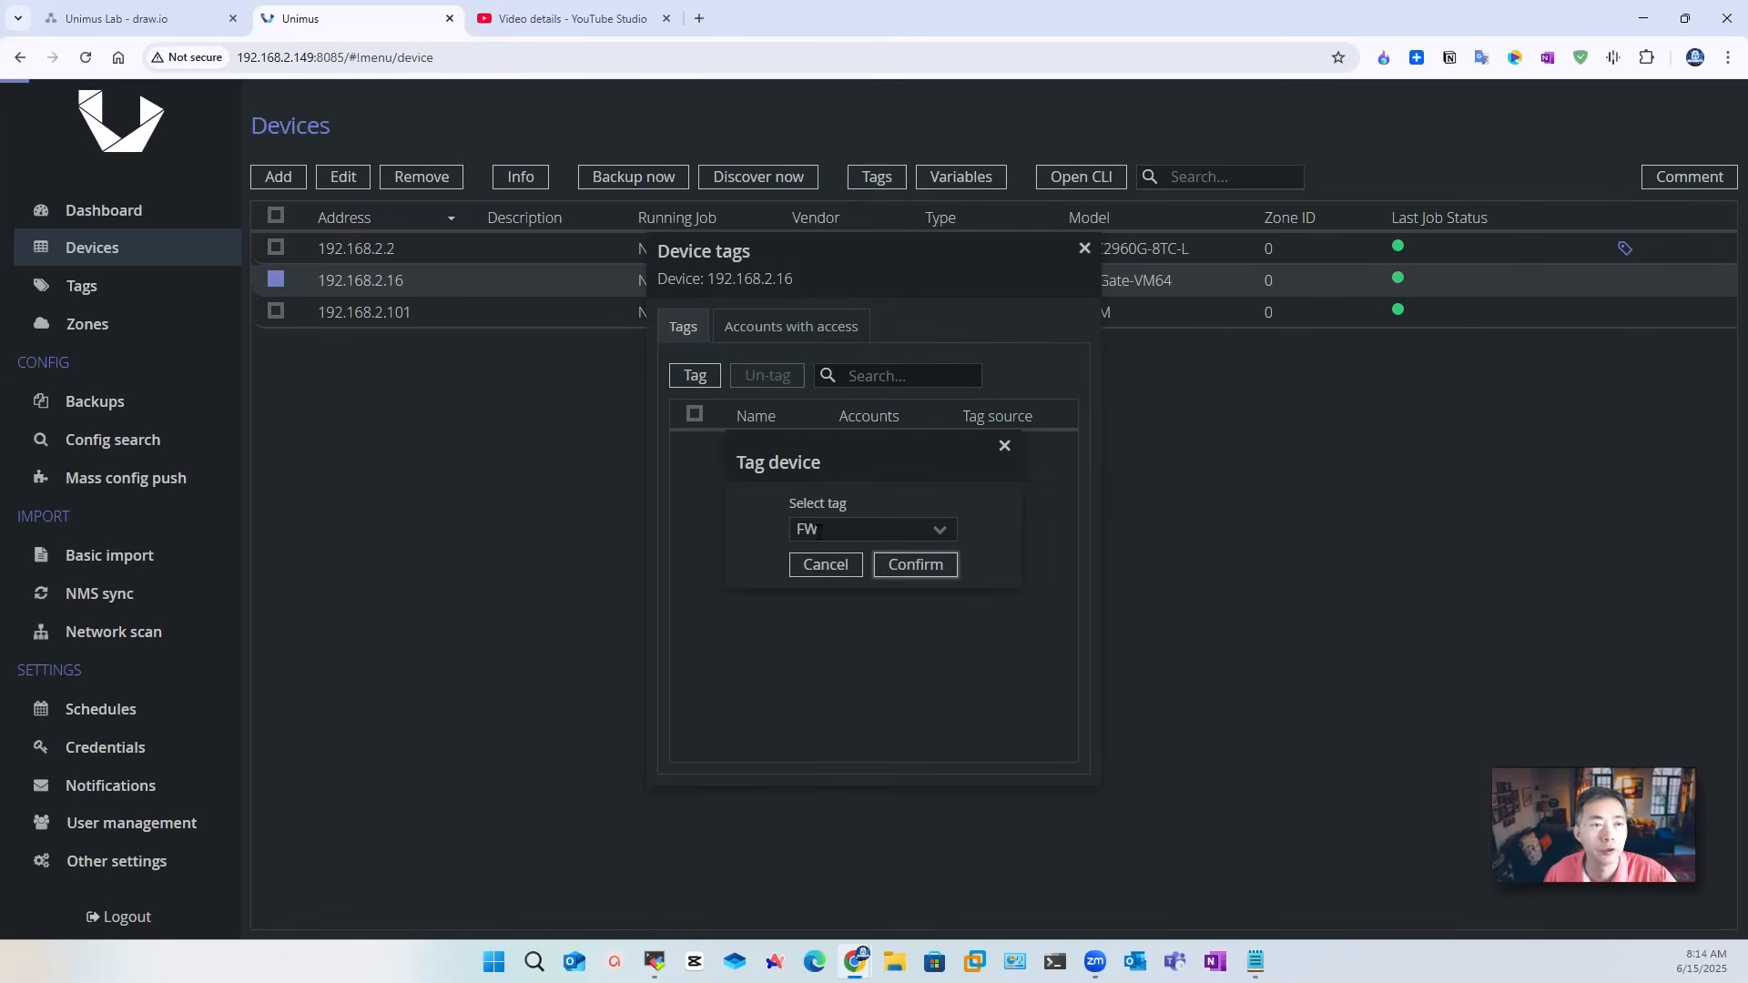
left_click(276, 312)
left_click(877, 177)
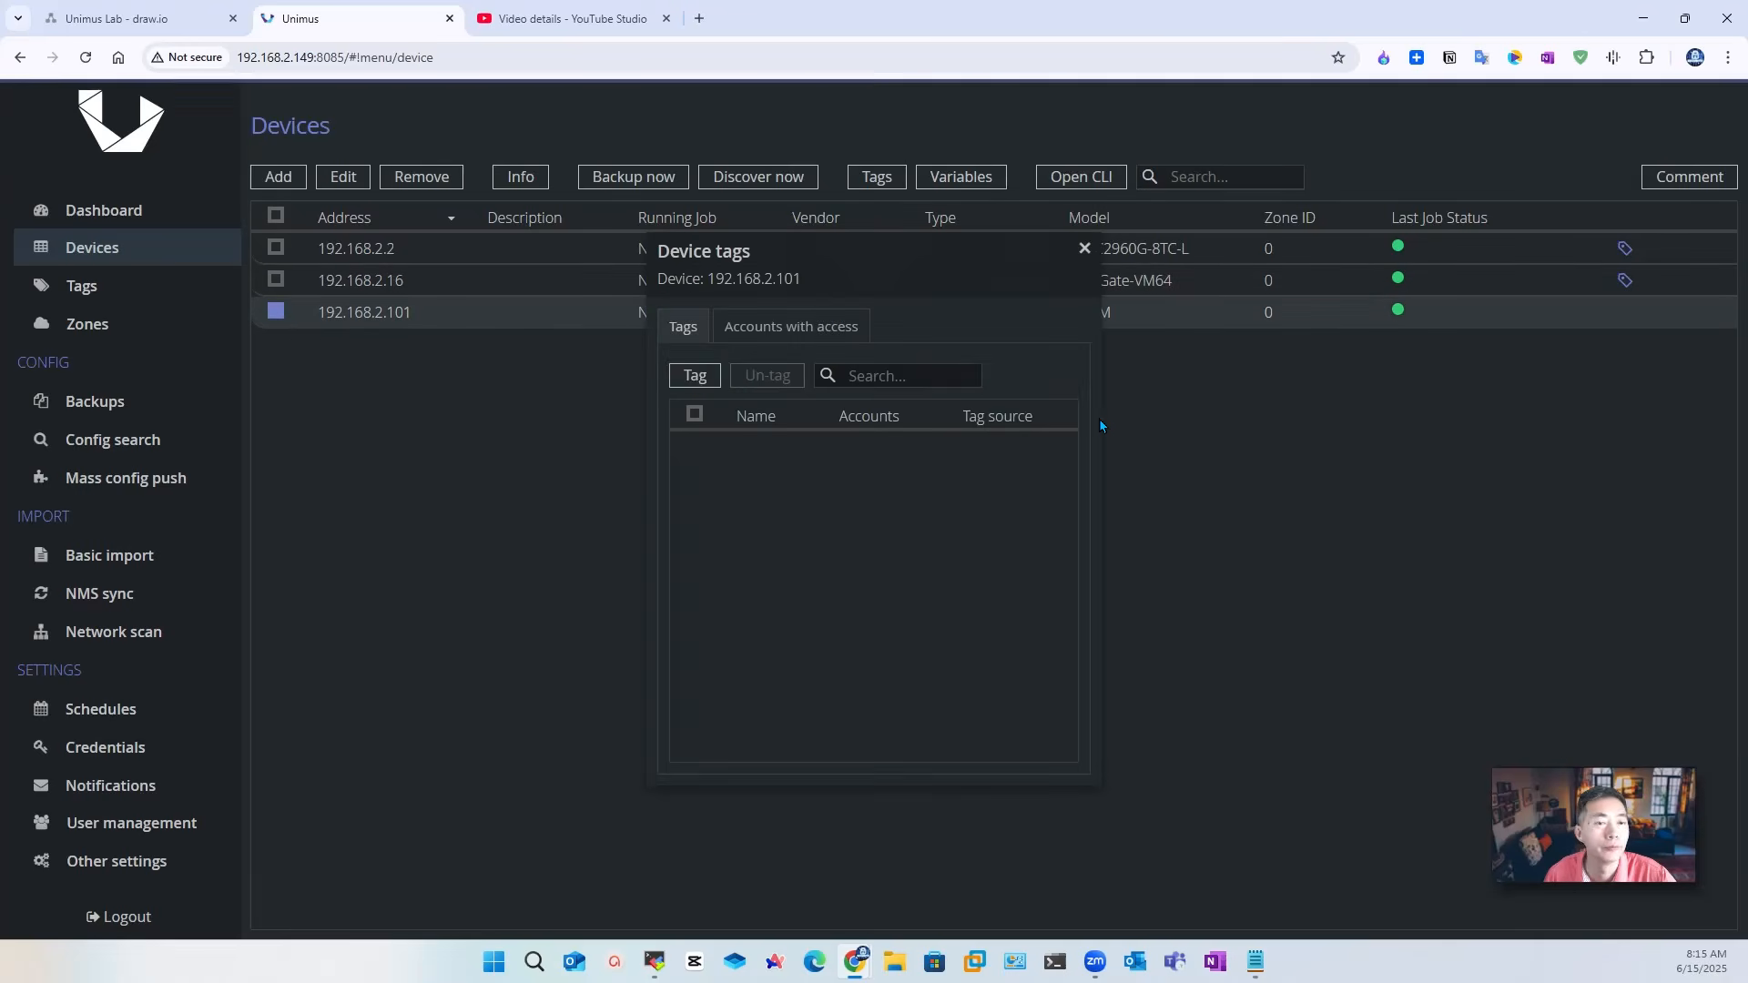
left_click(695, 375)
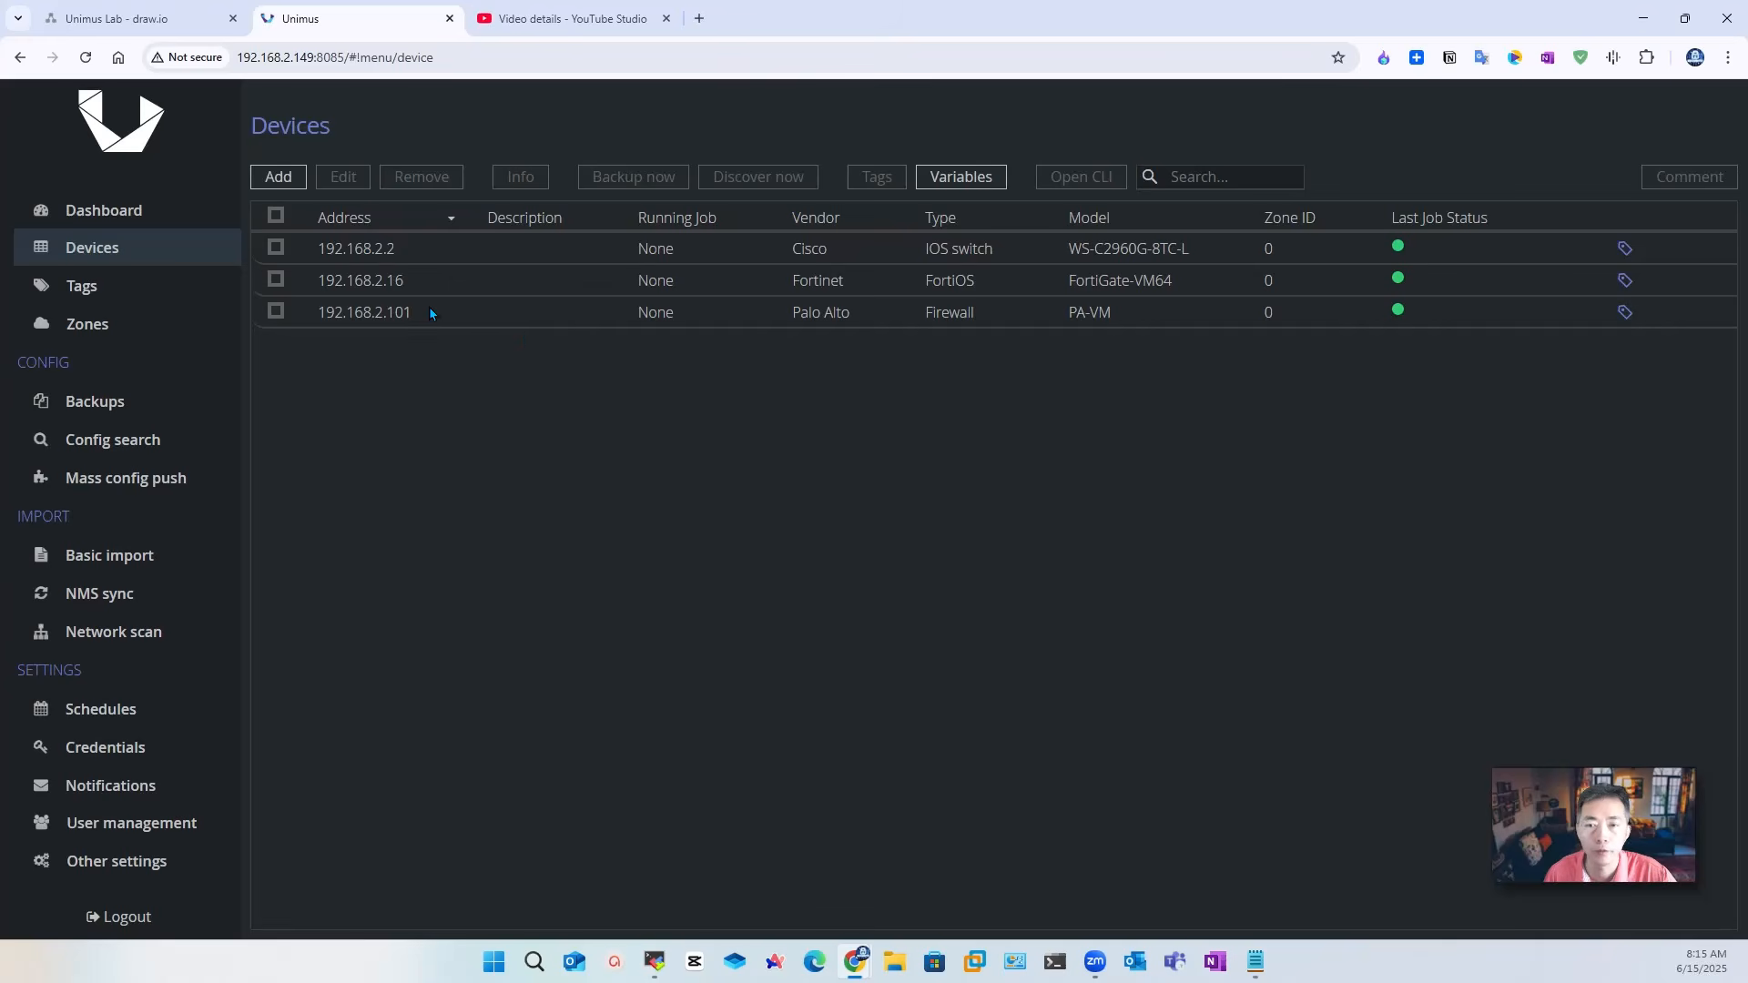
Step: Create the SW-Access object access policy with base access 'All objects with tag exceptions'
left_click(178, 826)
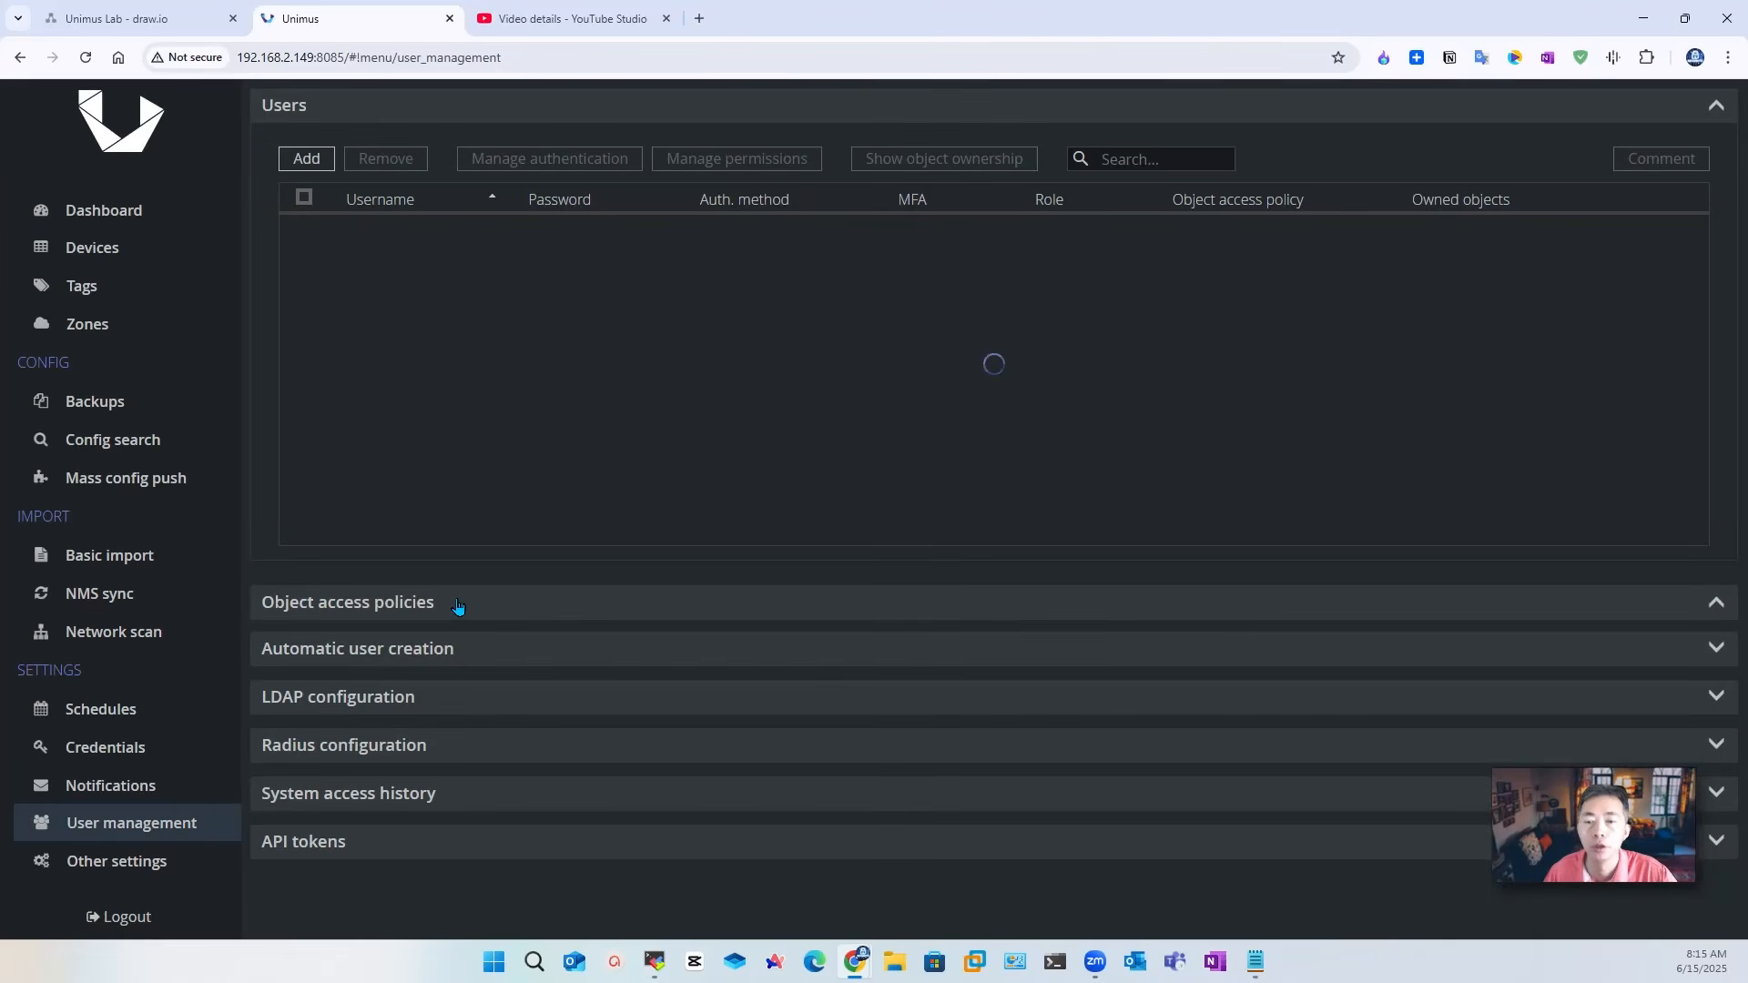
left_click(405, 616)
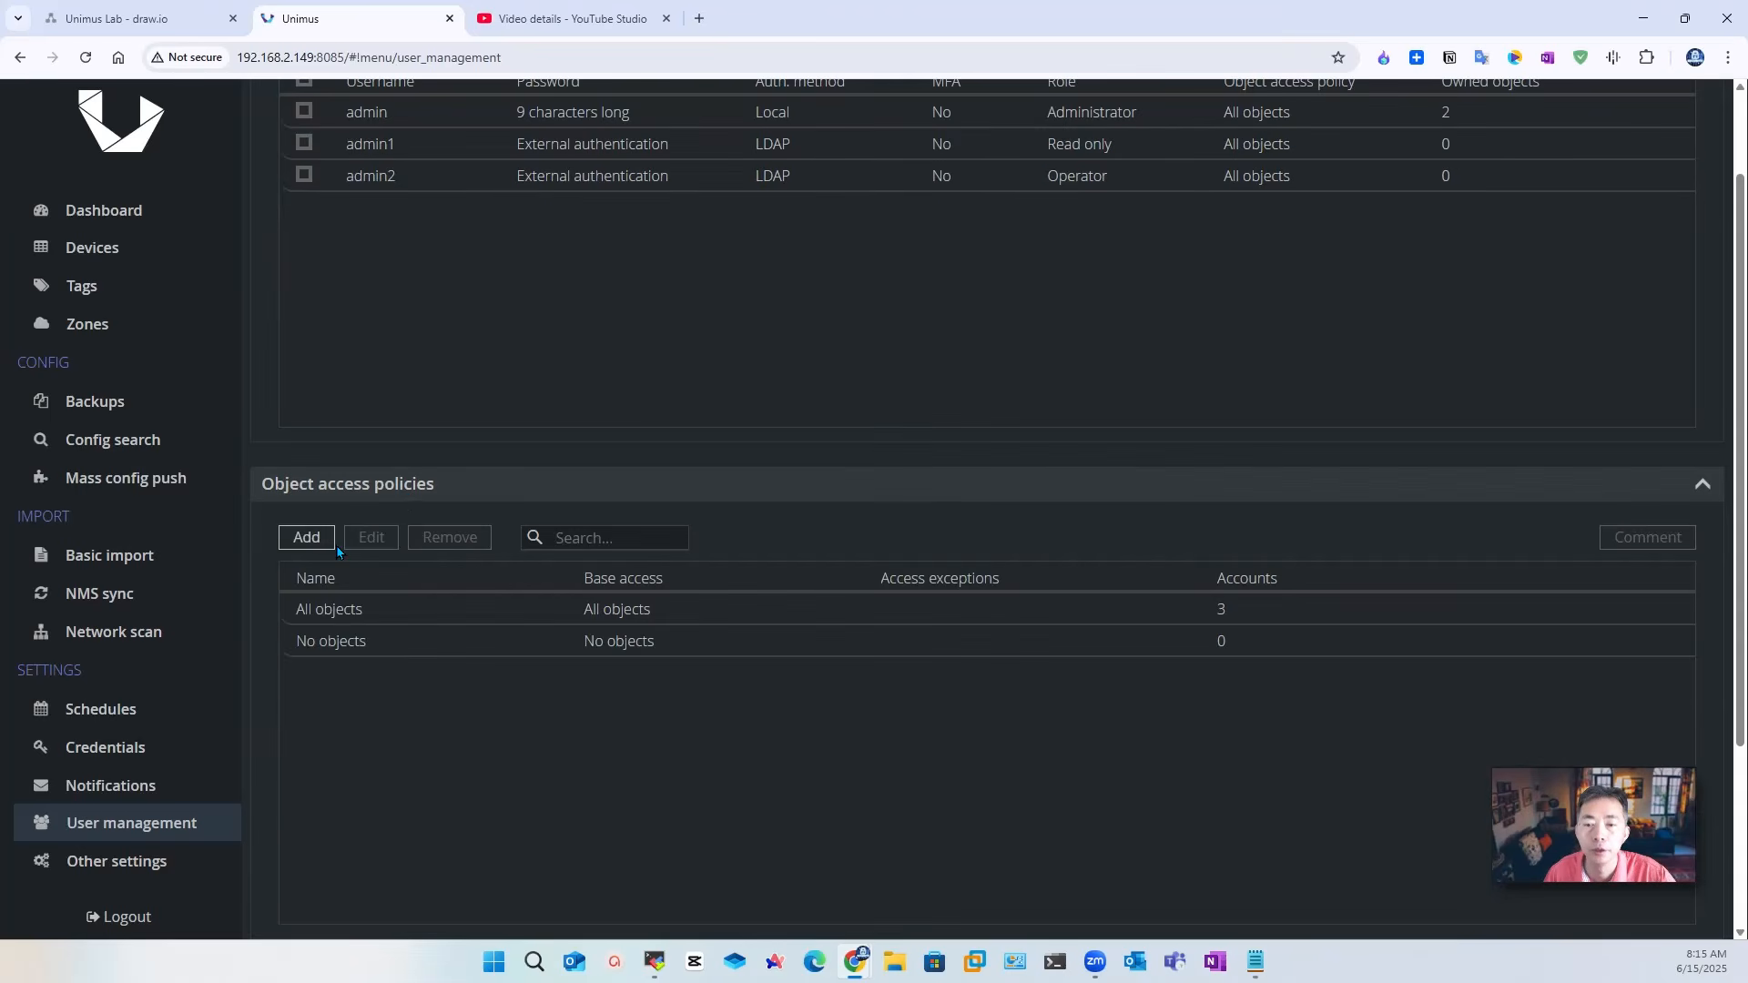
left_click(308, 538)
left_click(837, 489)
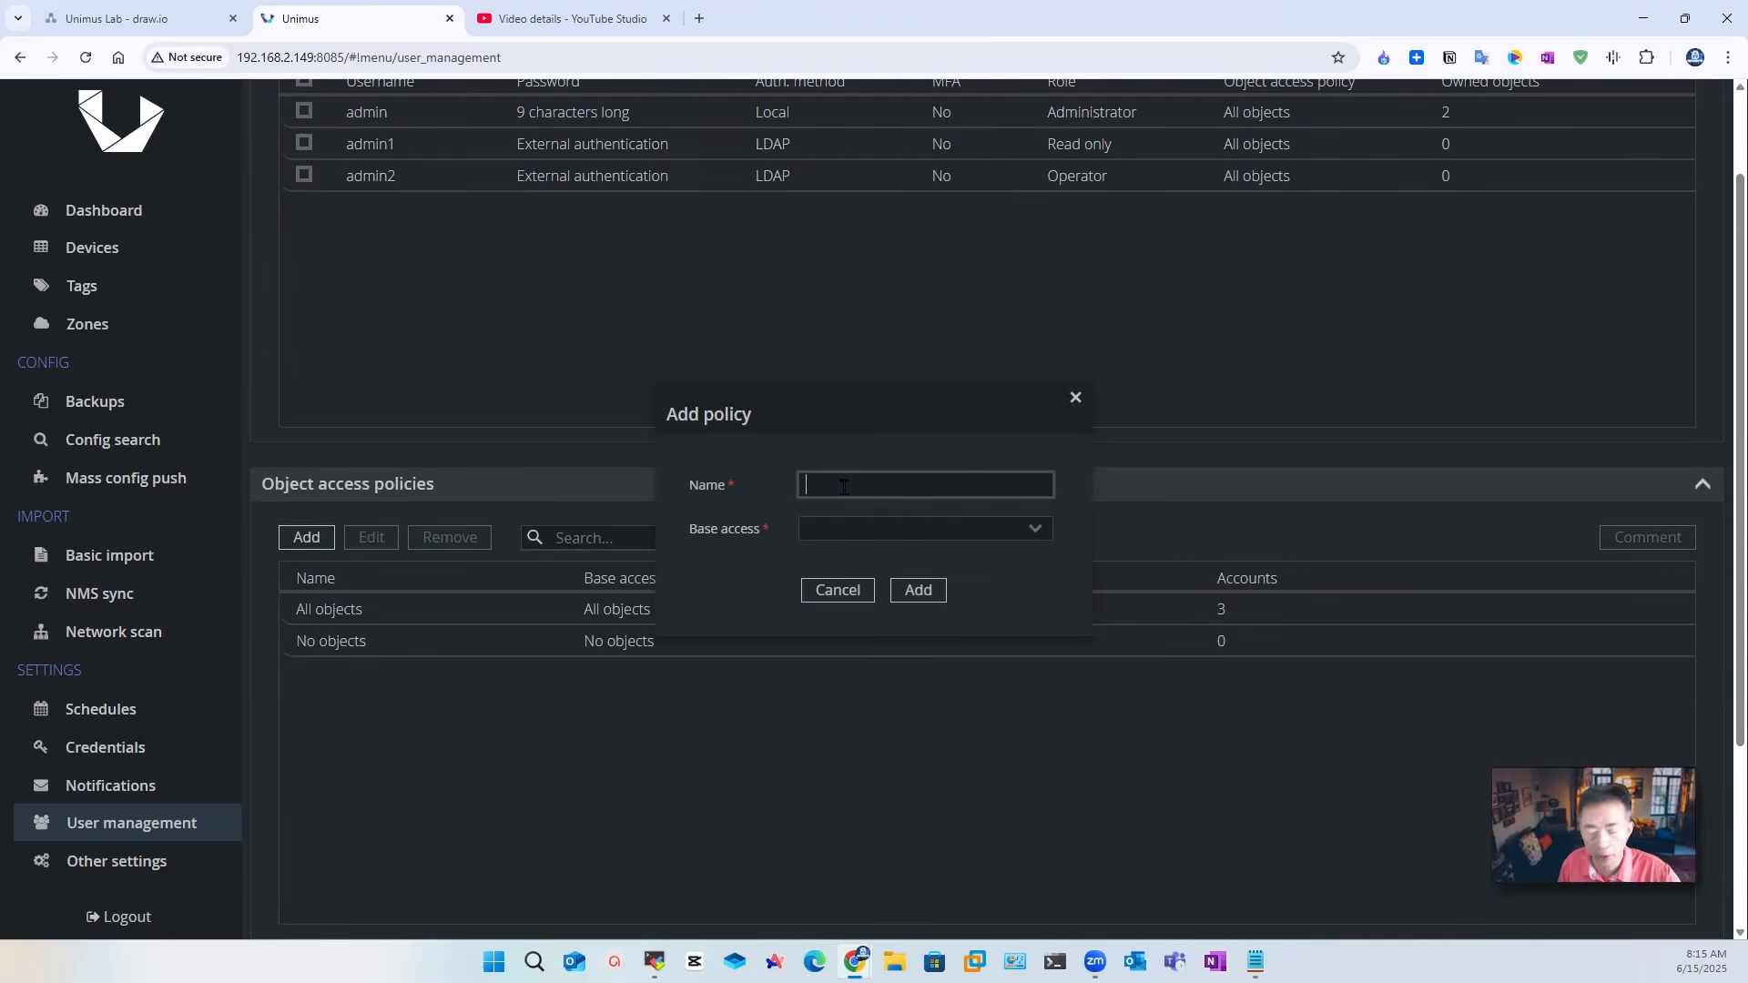
type("SW-Access")
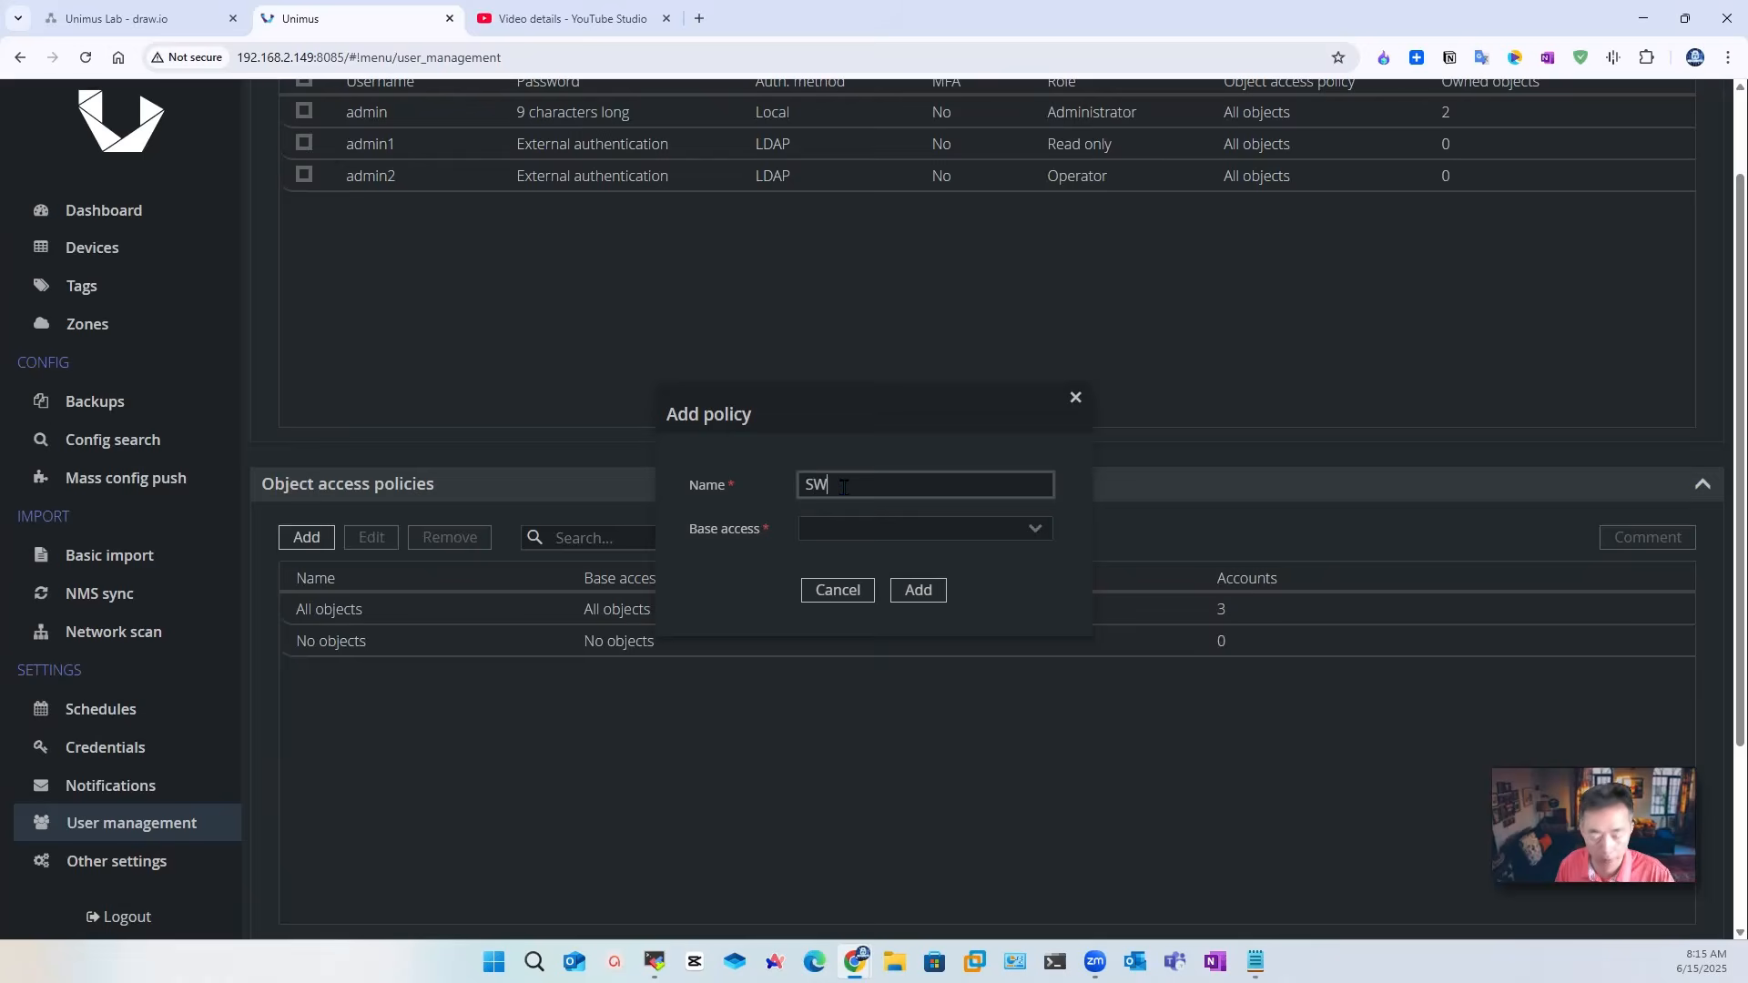
left_click(1035, 529)
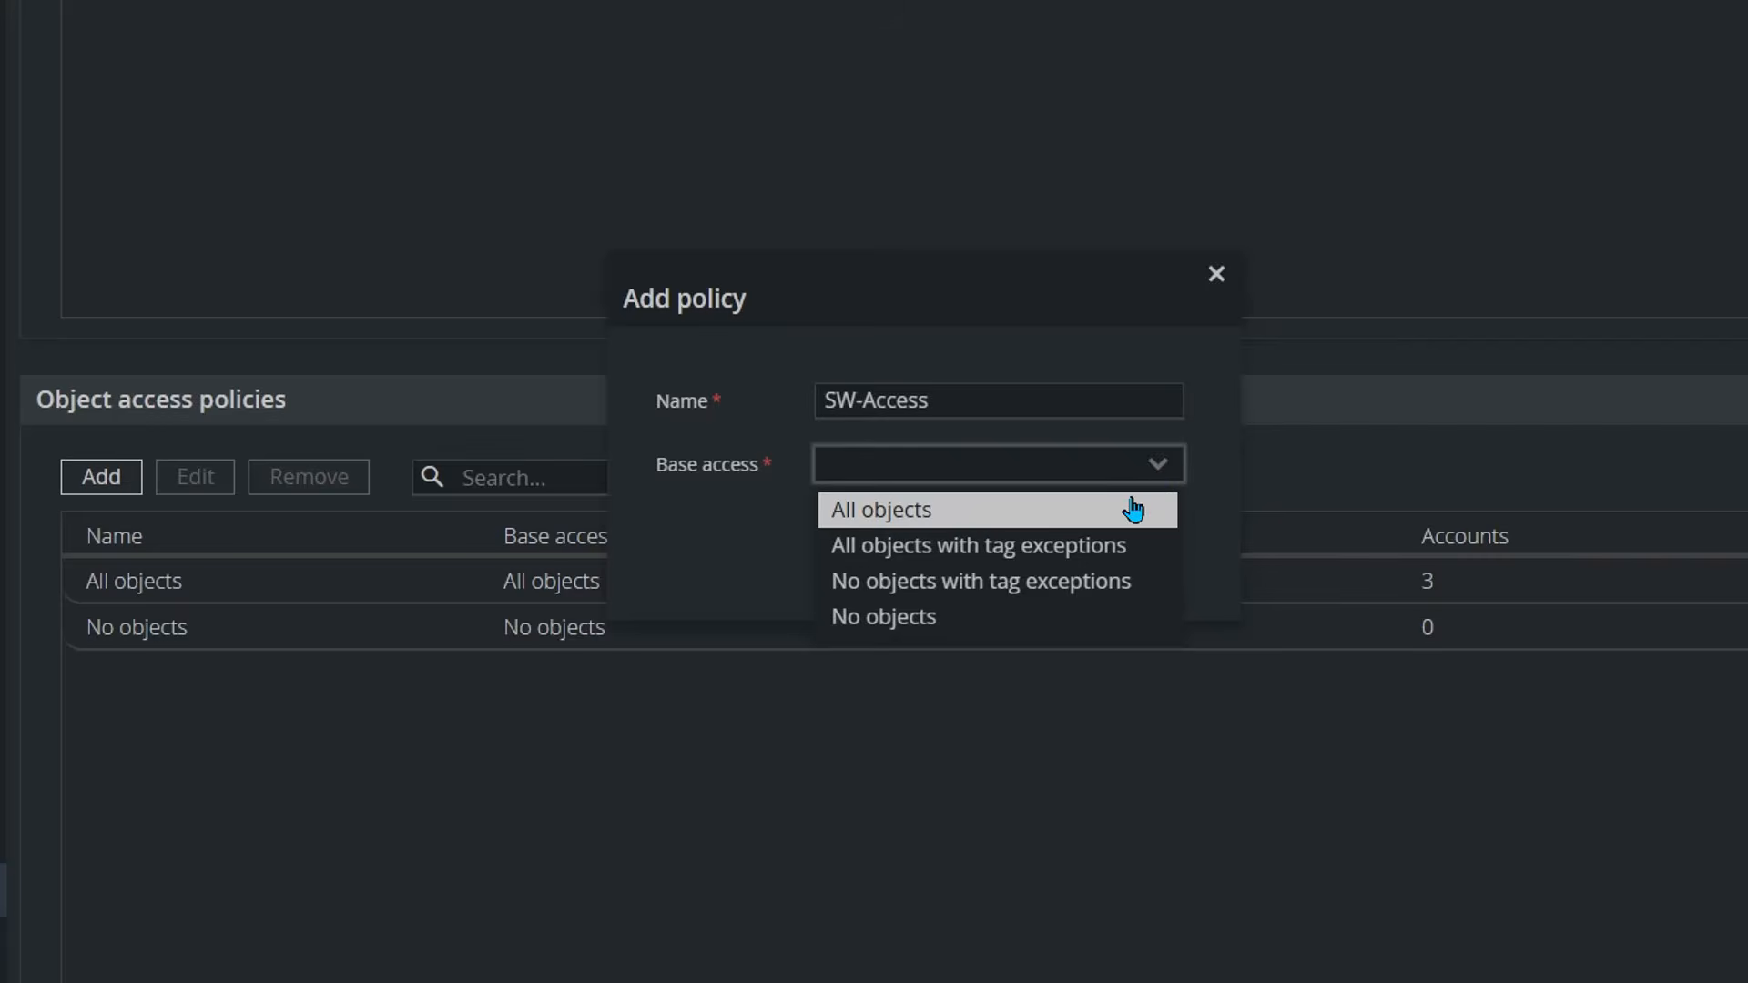
left_click(1038, 550)
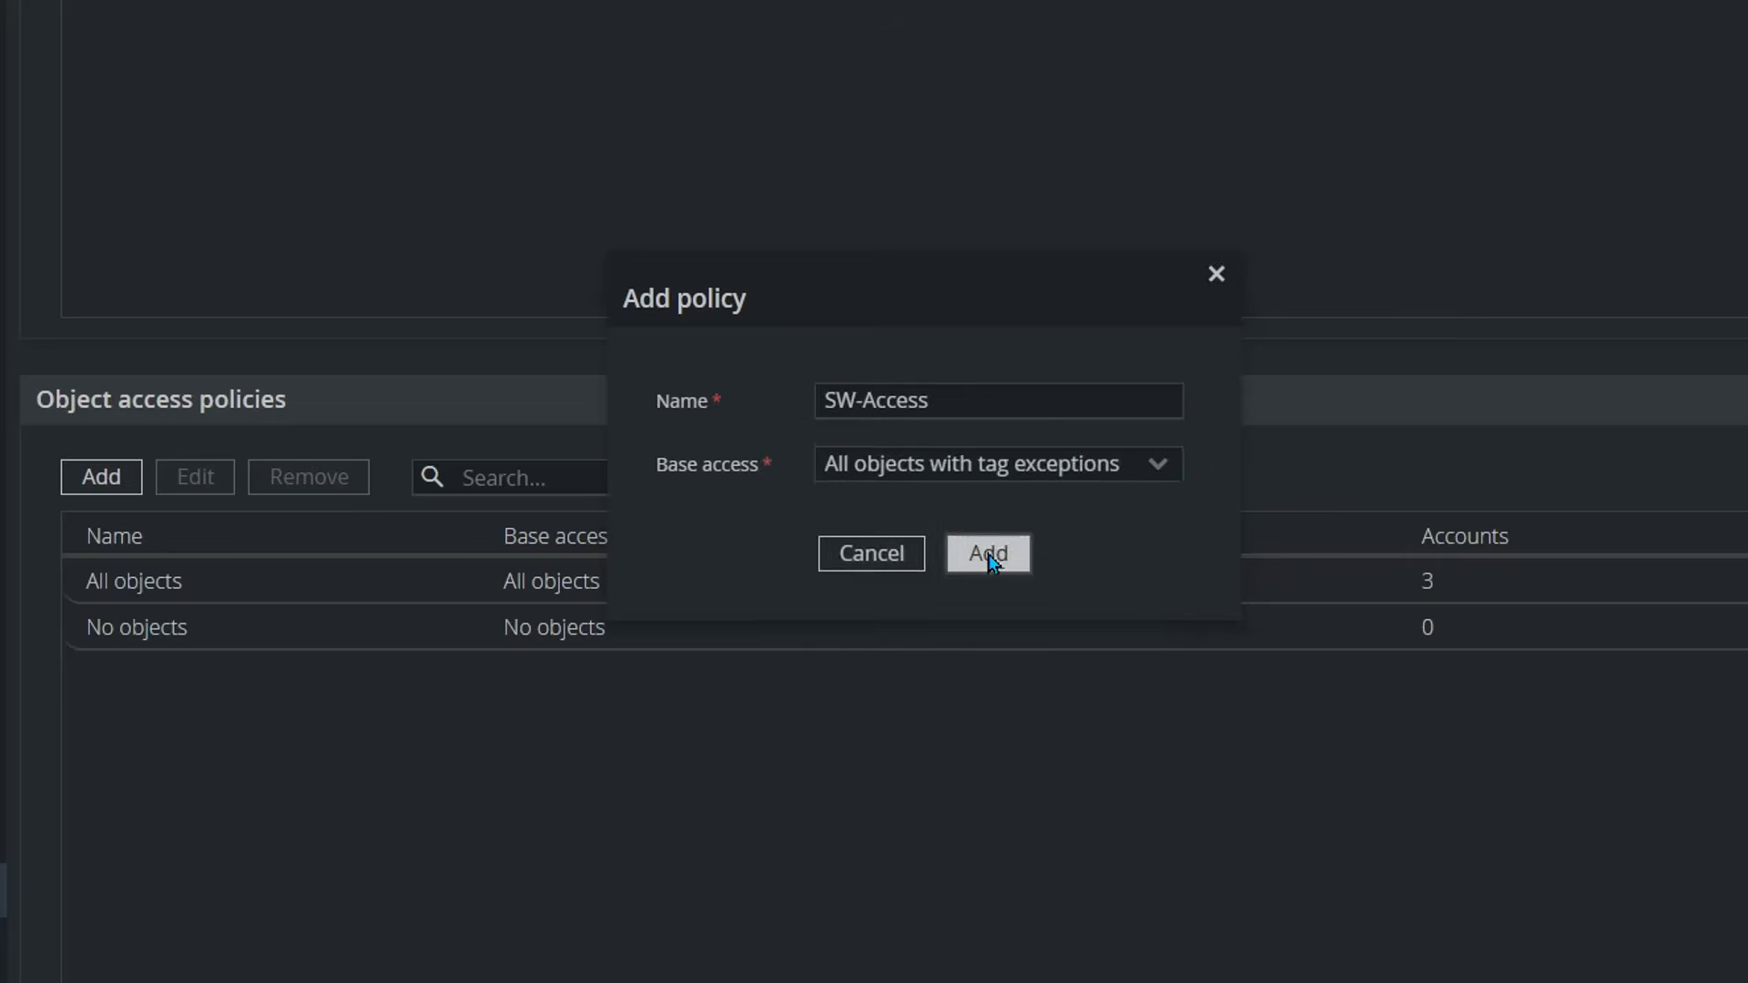
left_click(987, 554)
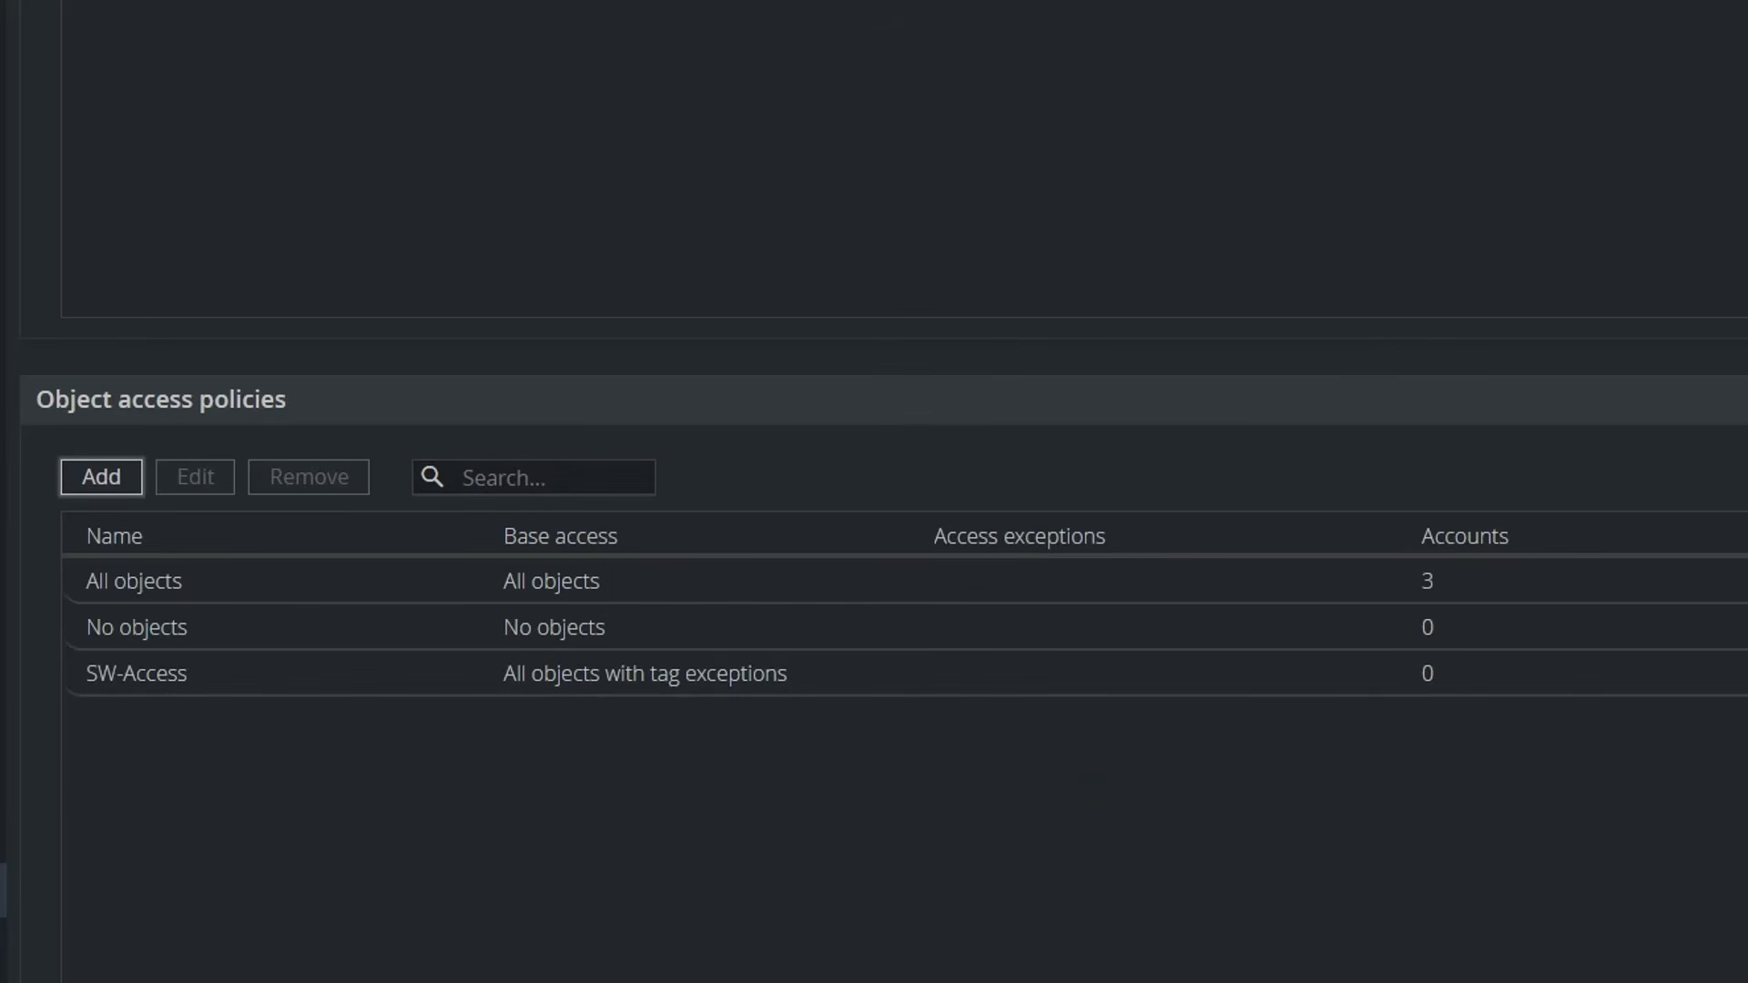
Step: Edit SW-Access to add FW as a tag exception and save it
left_click(161, 679)
left_click(195, 476)
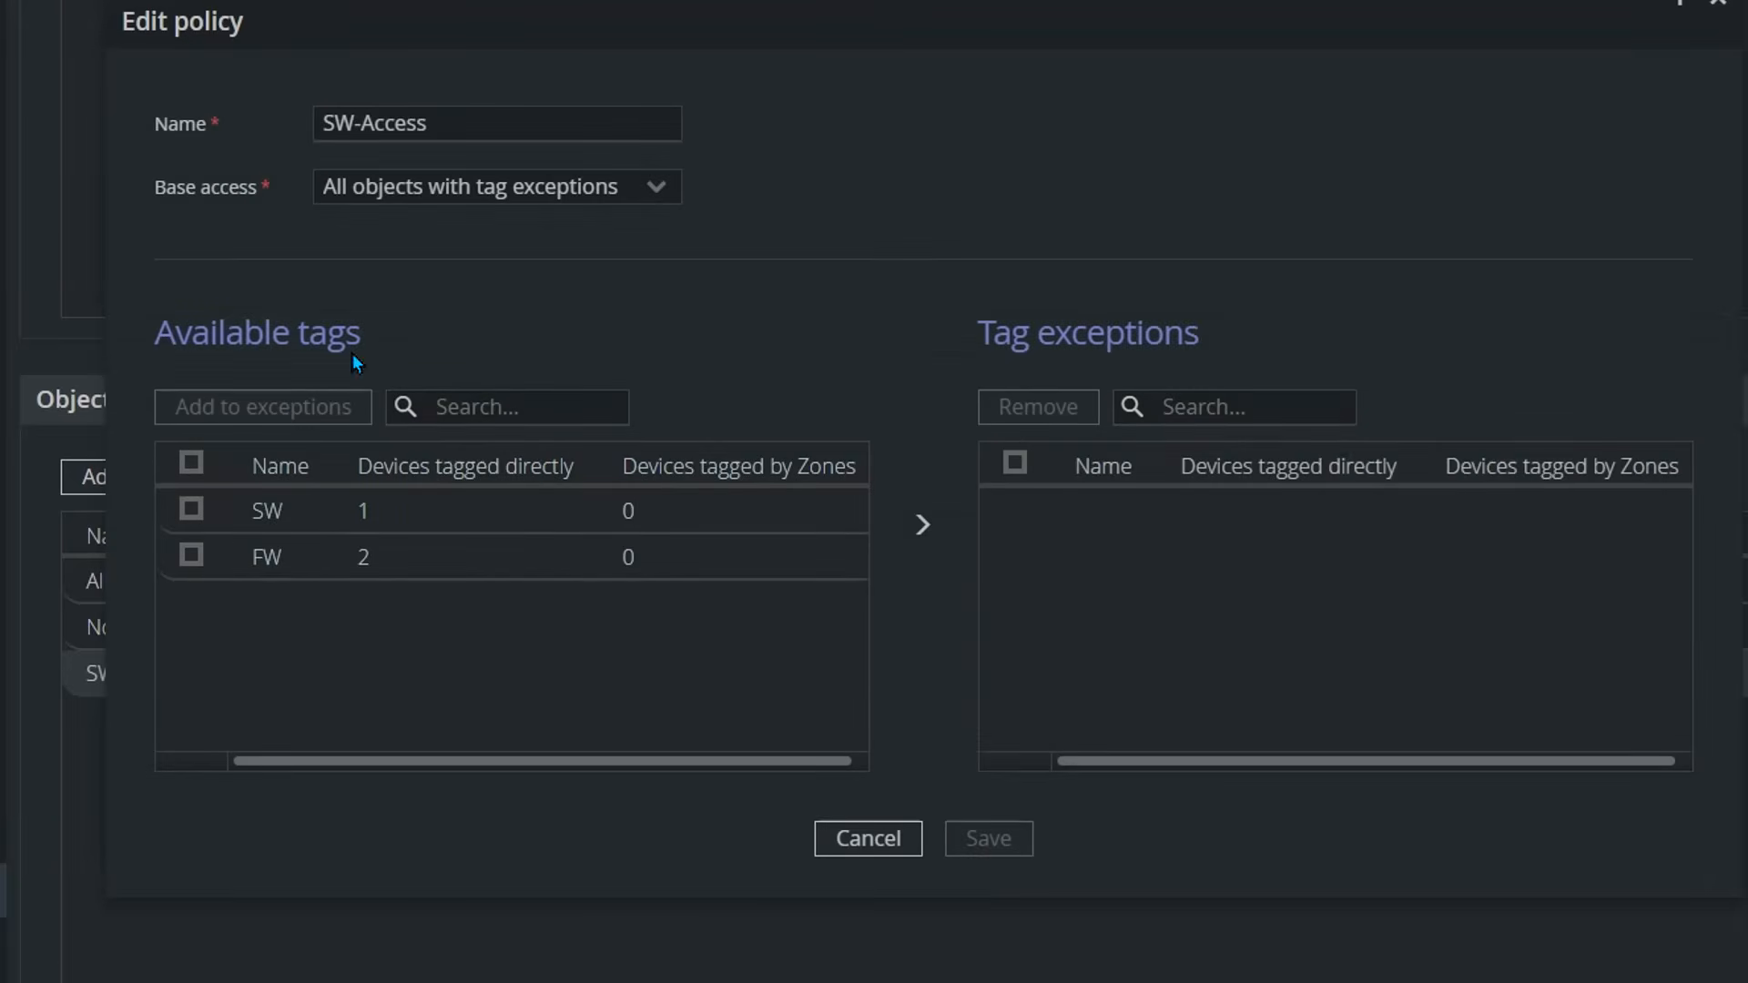
left_click(191, 556)
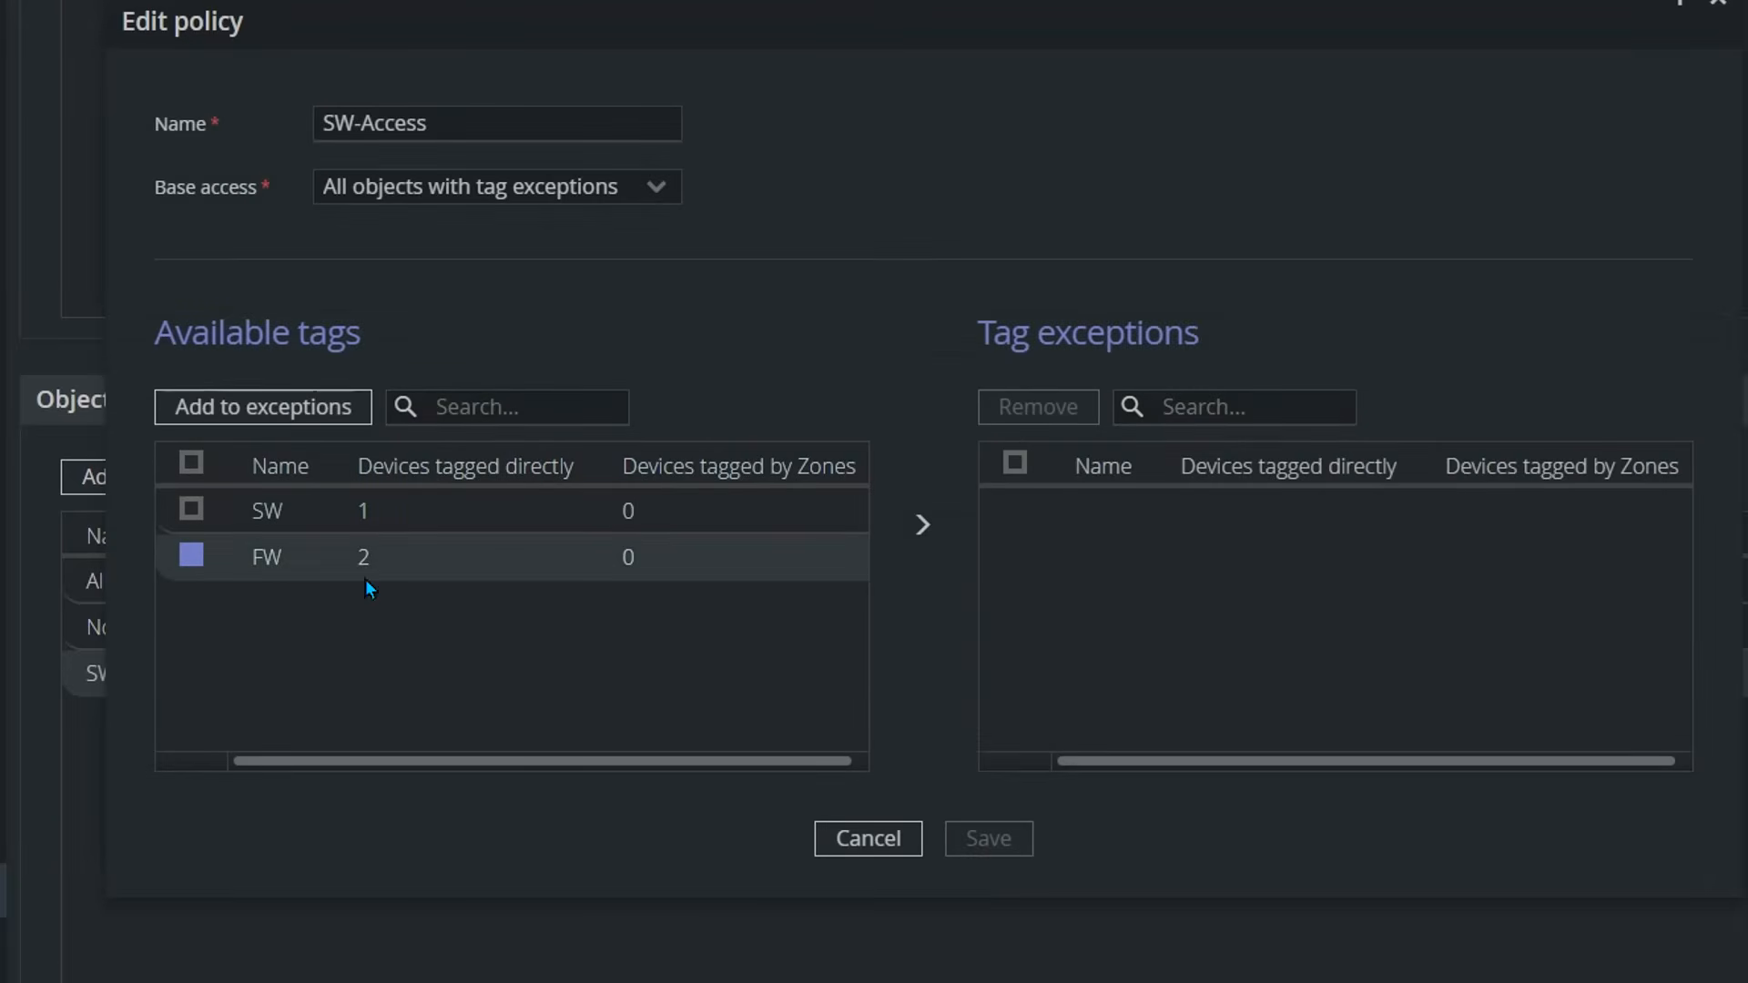
left_click(301, 417)
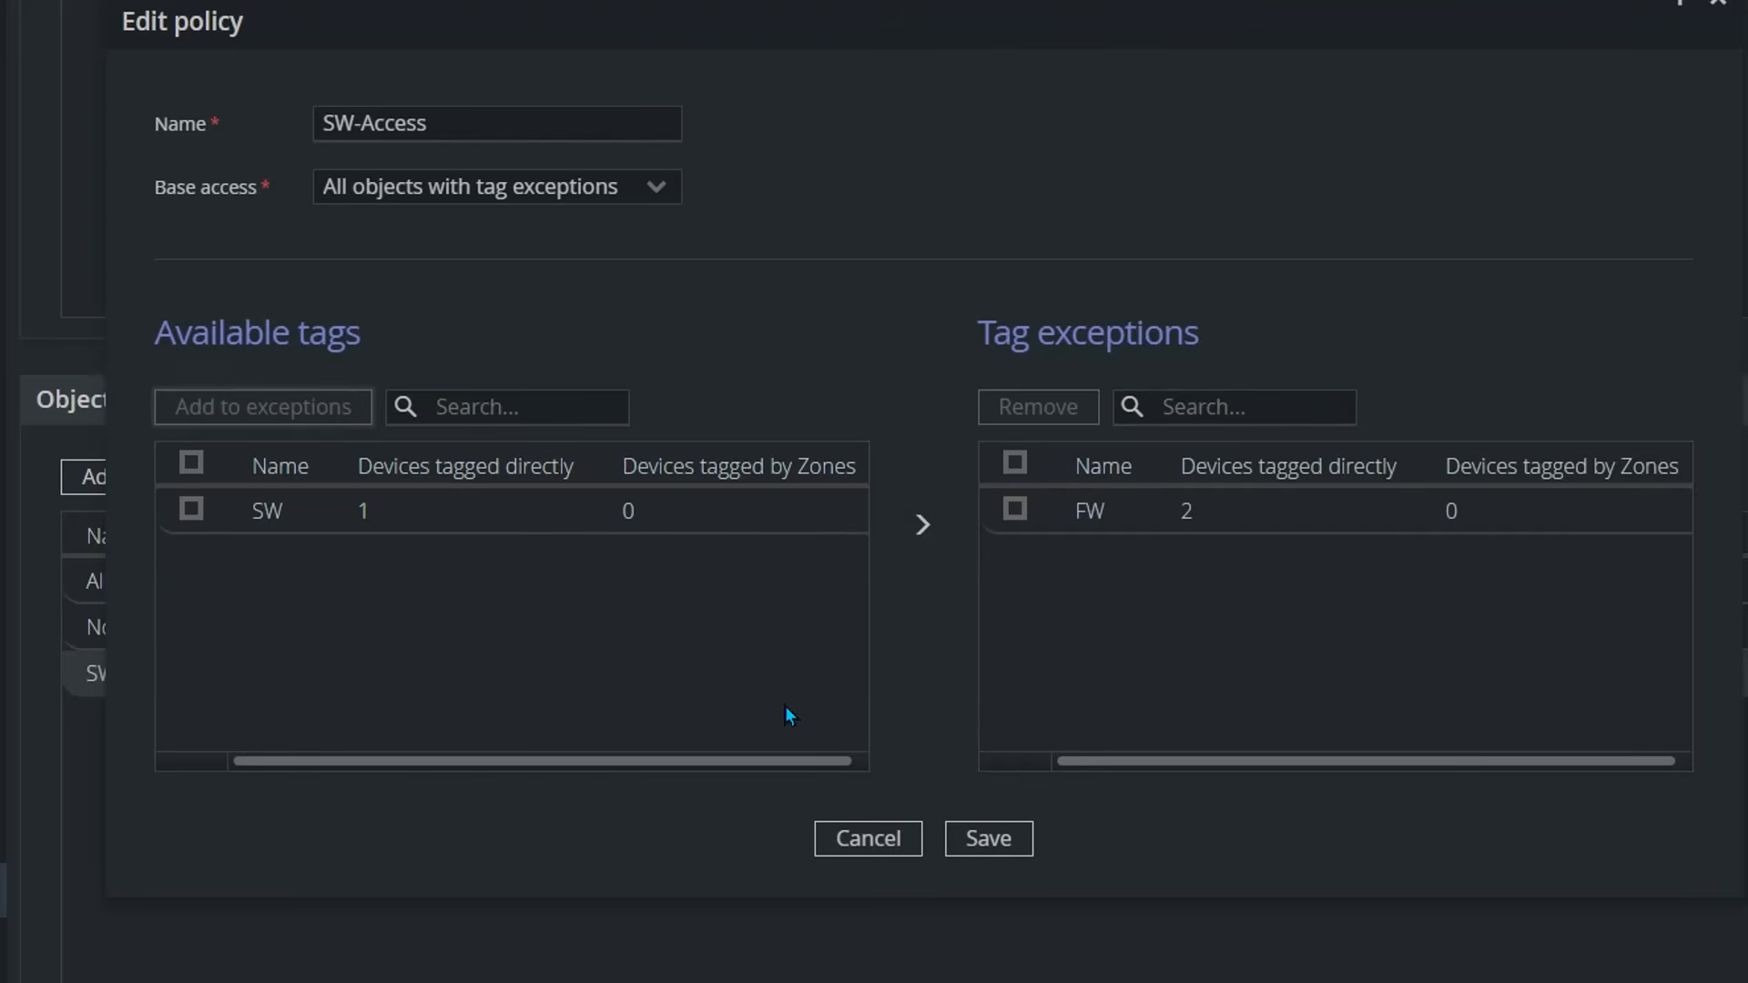
left_click(1000, 844)
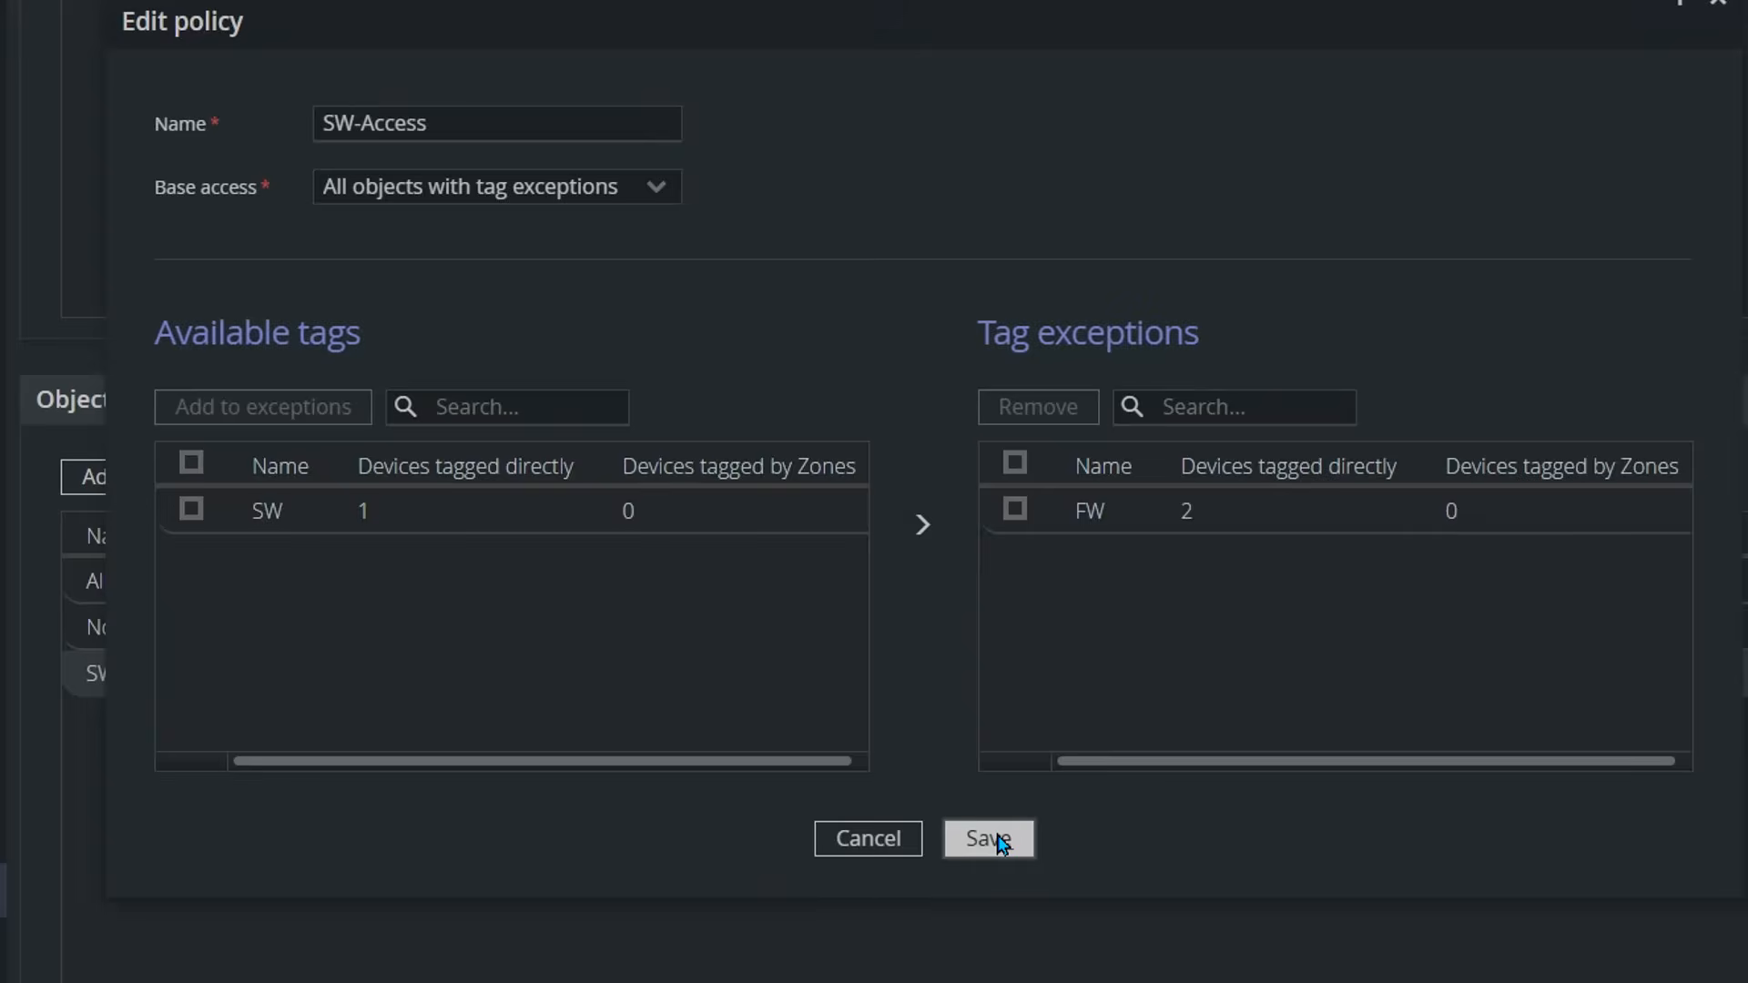
left_click(133, 478)
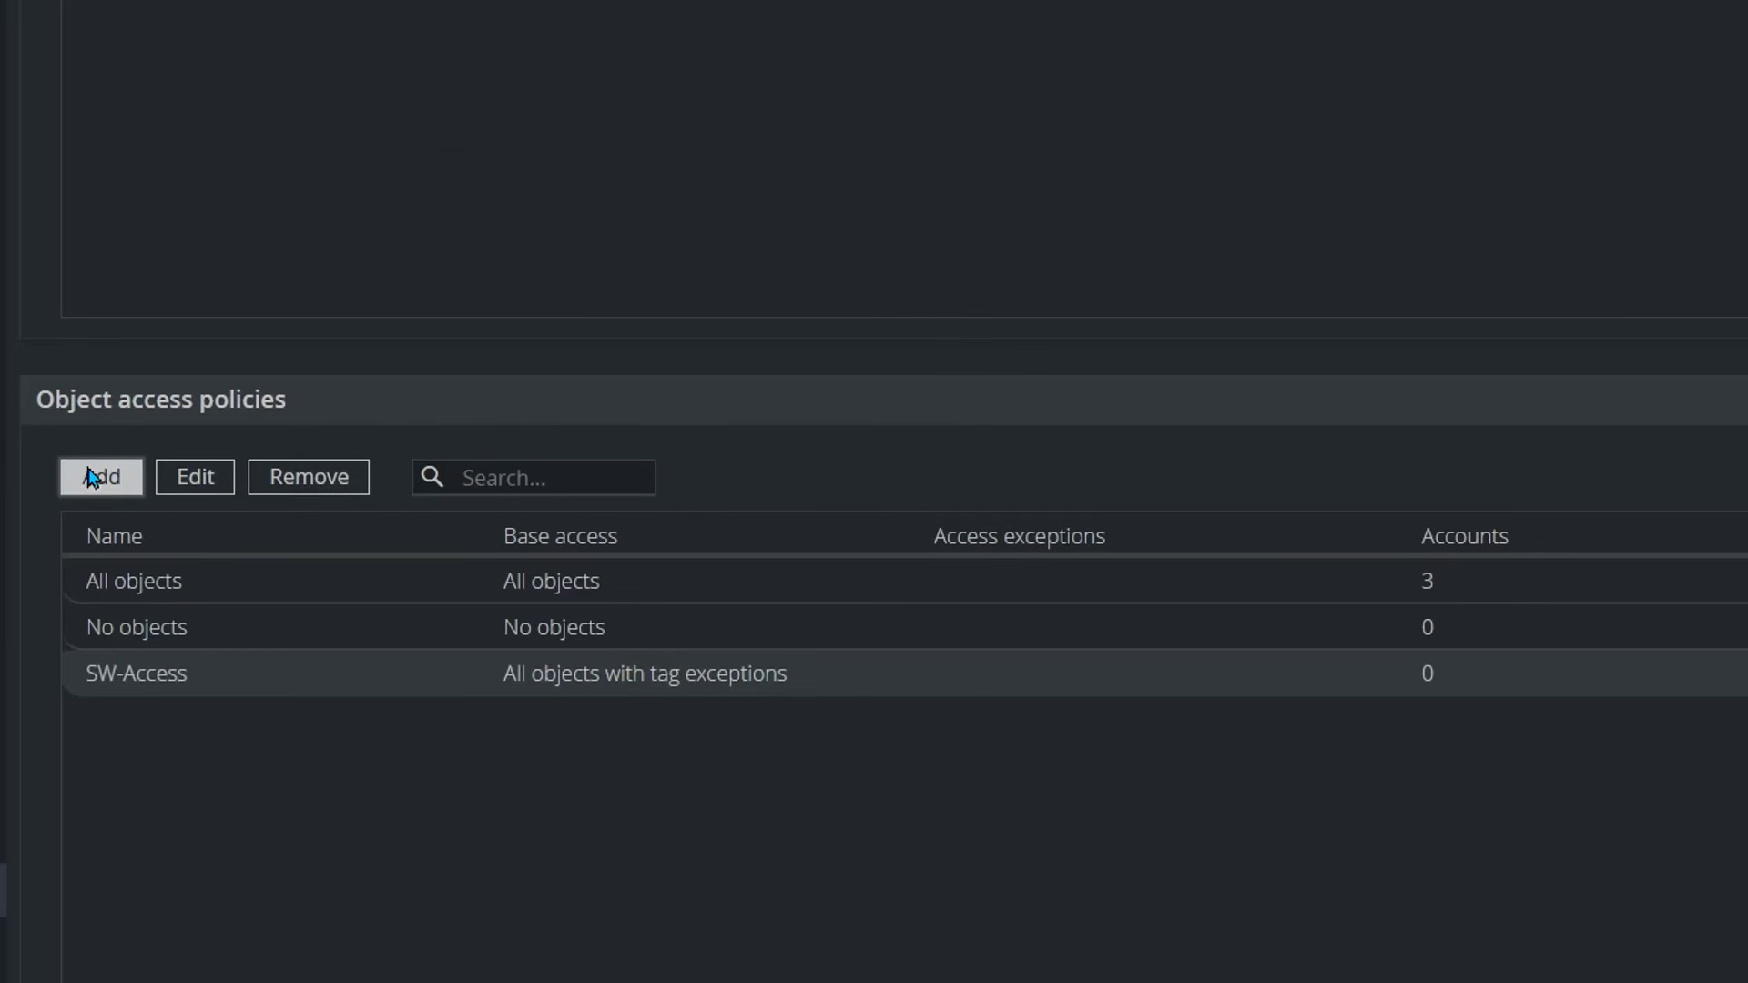
Step: Create the FW-Access policy with base access 'All objects with tag exceptions'
left_click(116, 477)
left_click(902, 402)
type("FW-Access")
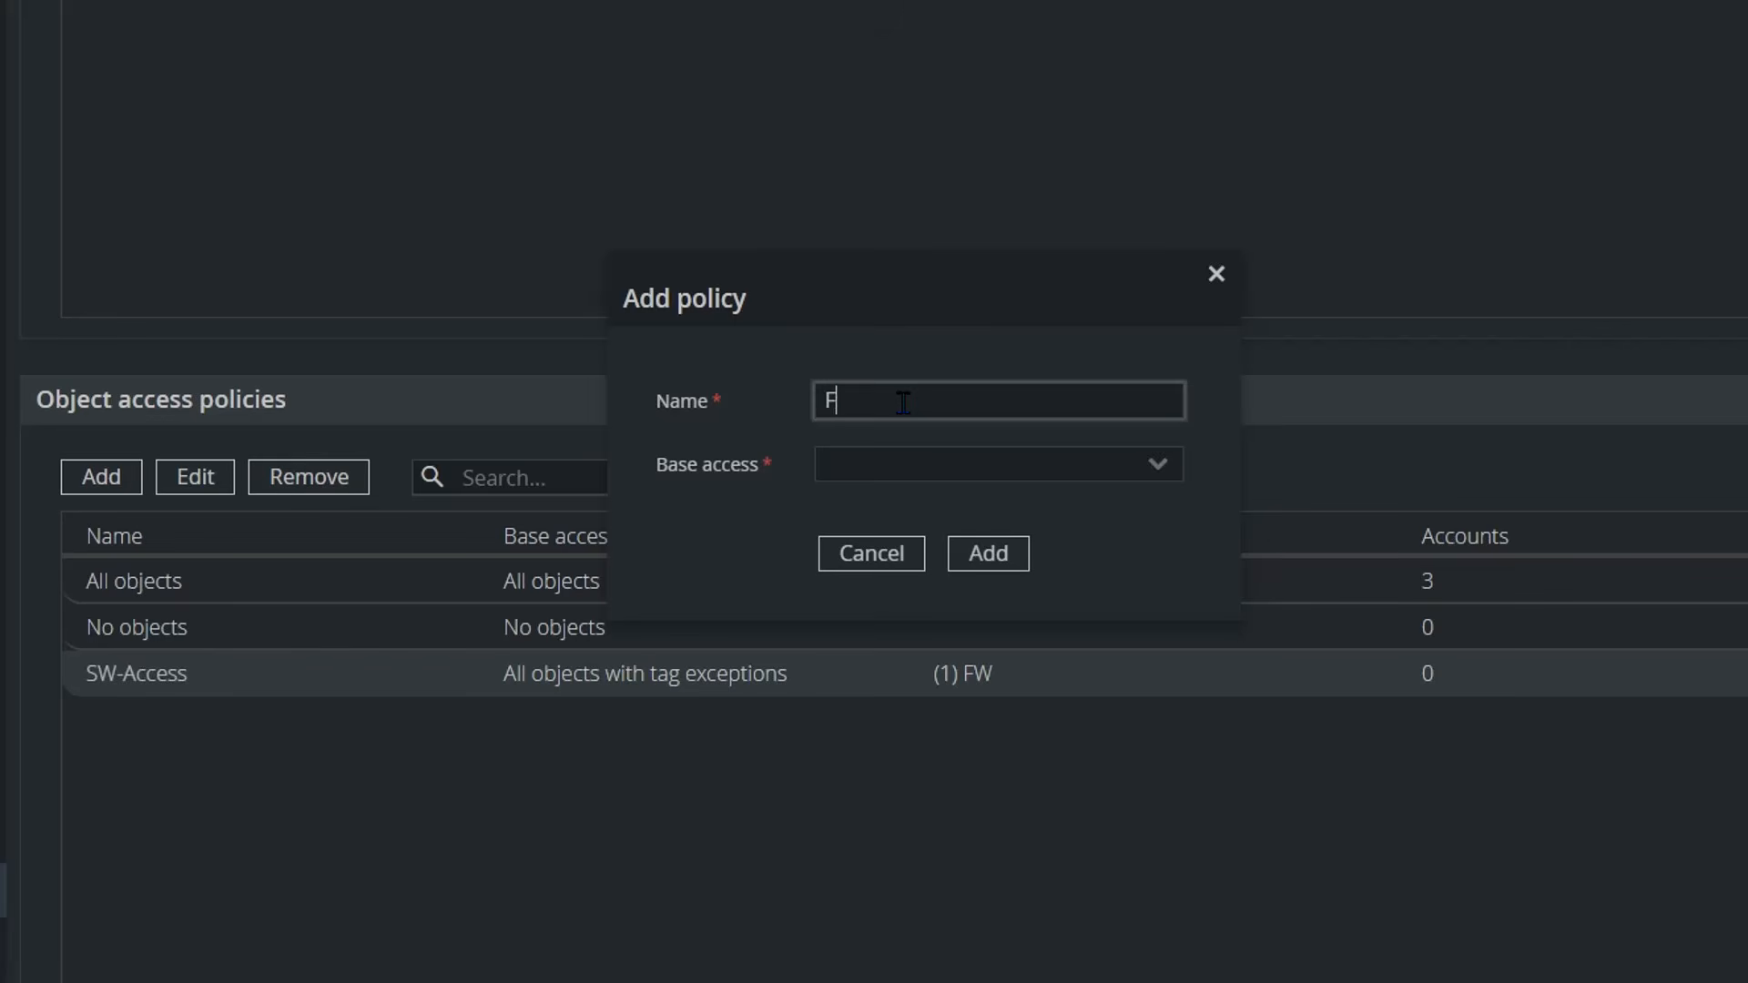
left_click(1150, 470)
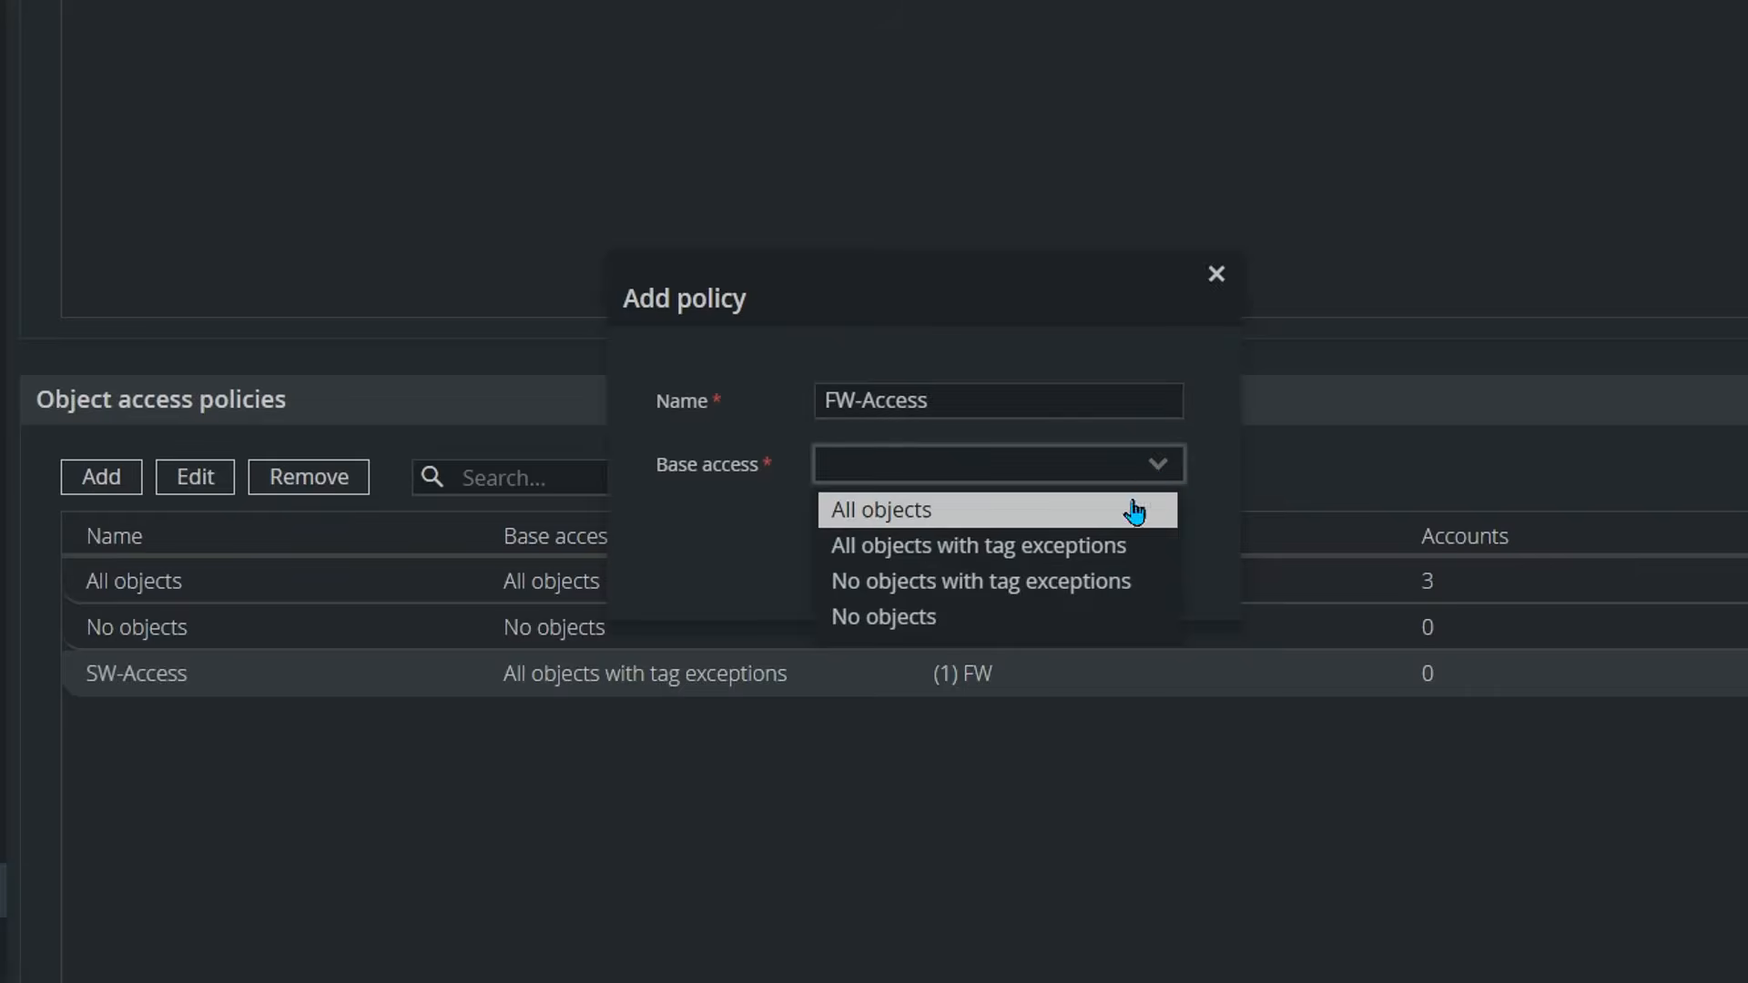
left_click(1001, 542)
left_click(990, 555)
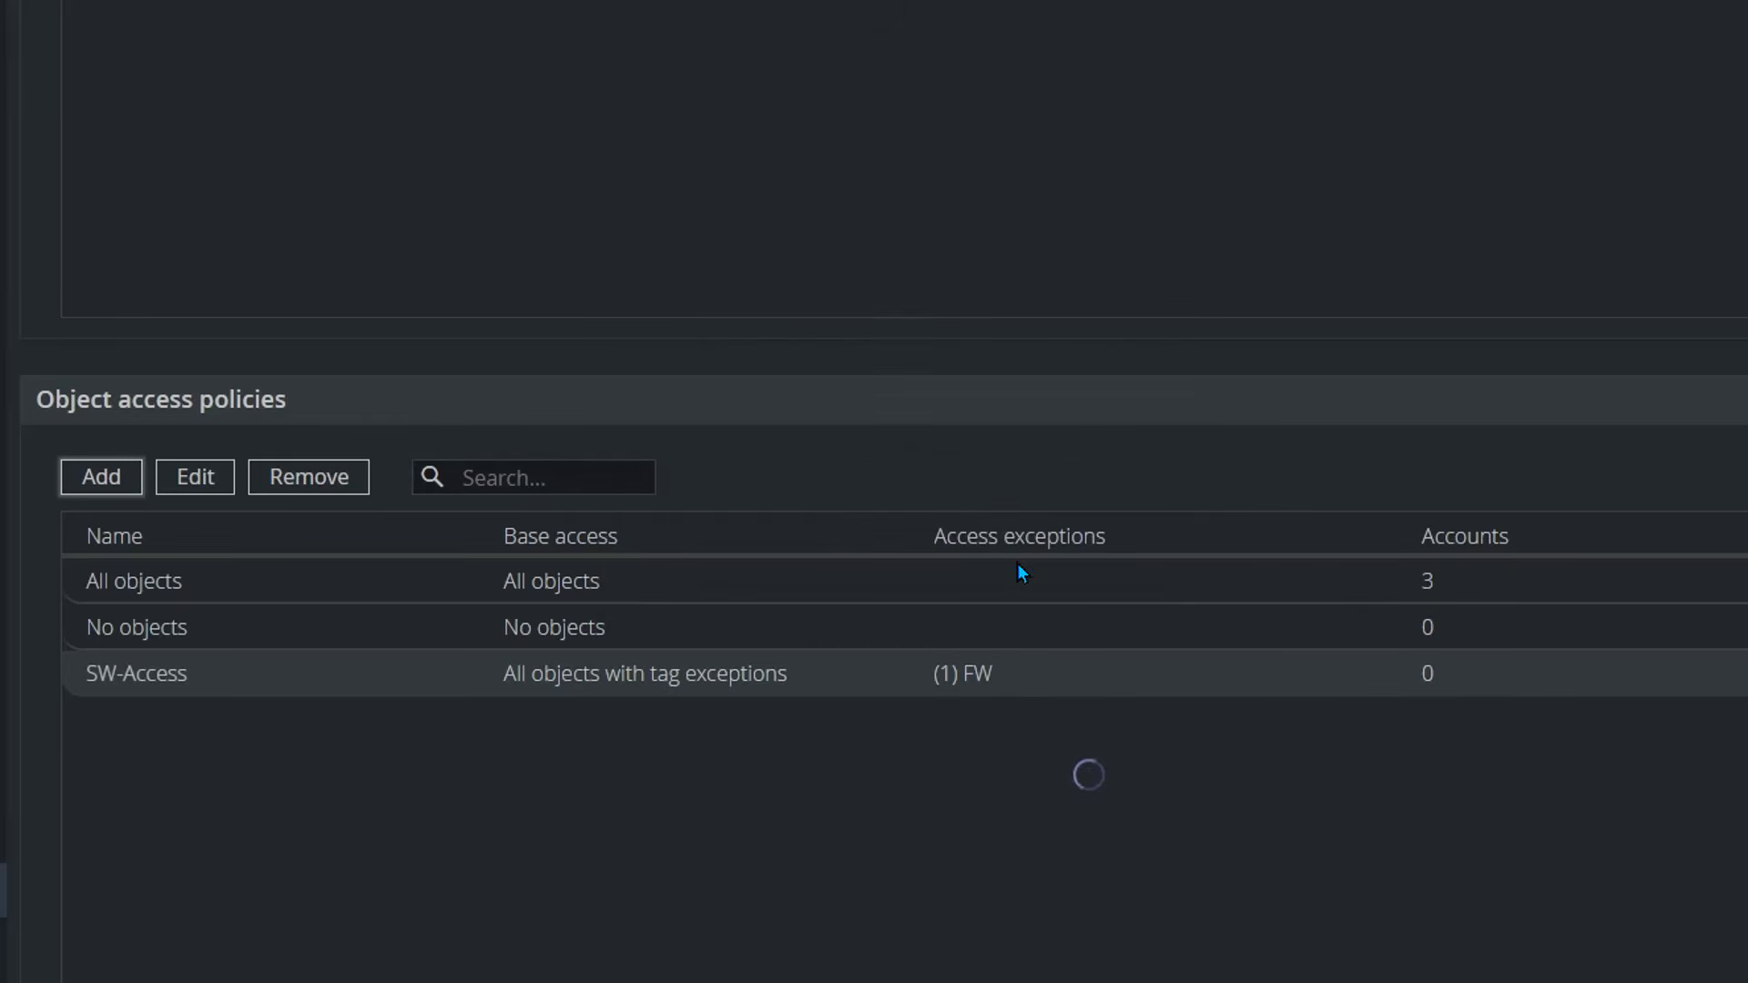
Step: Edit FW-Access to add SW as a tag exception and save it
left_click(175, 715)
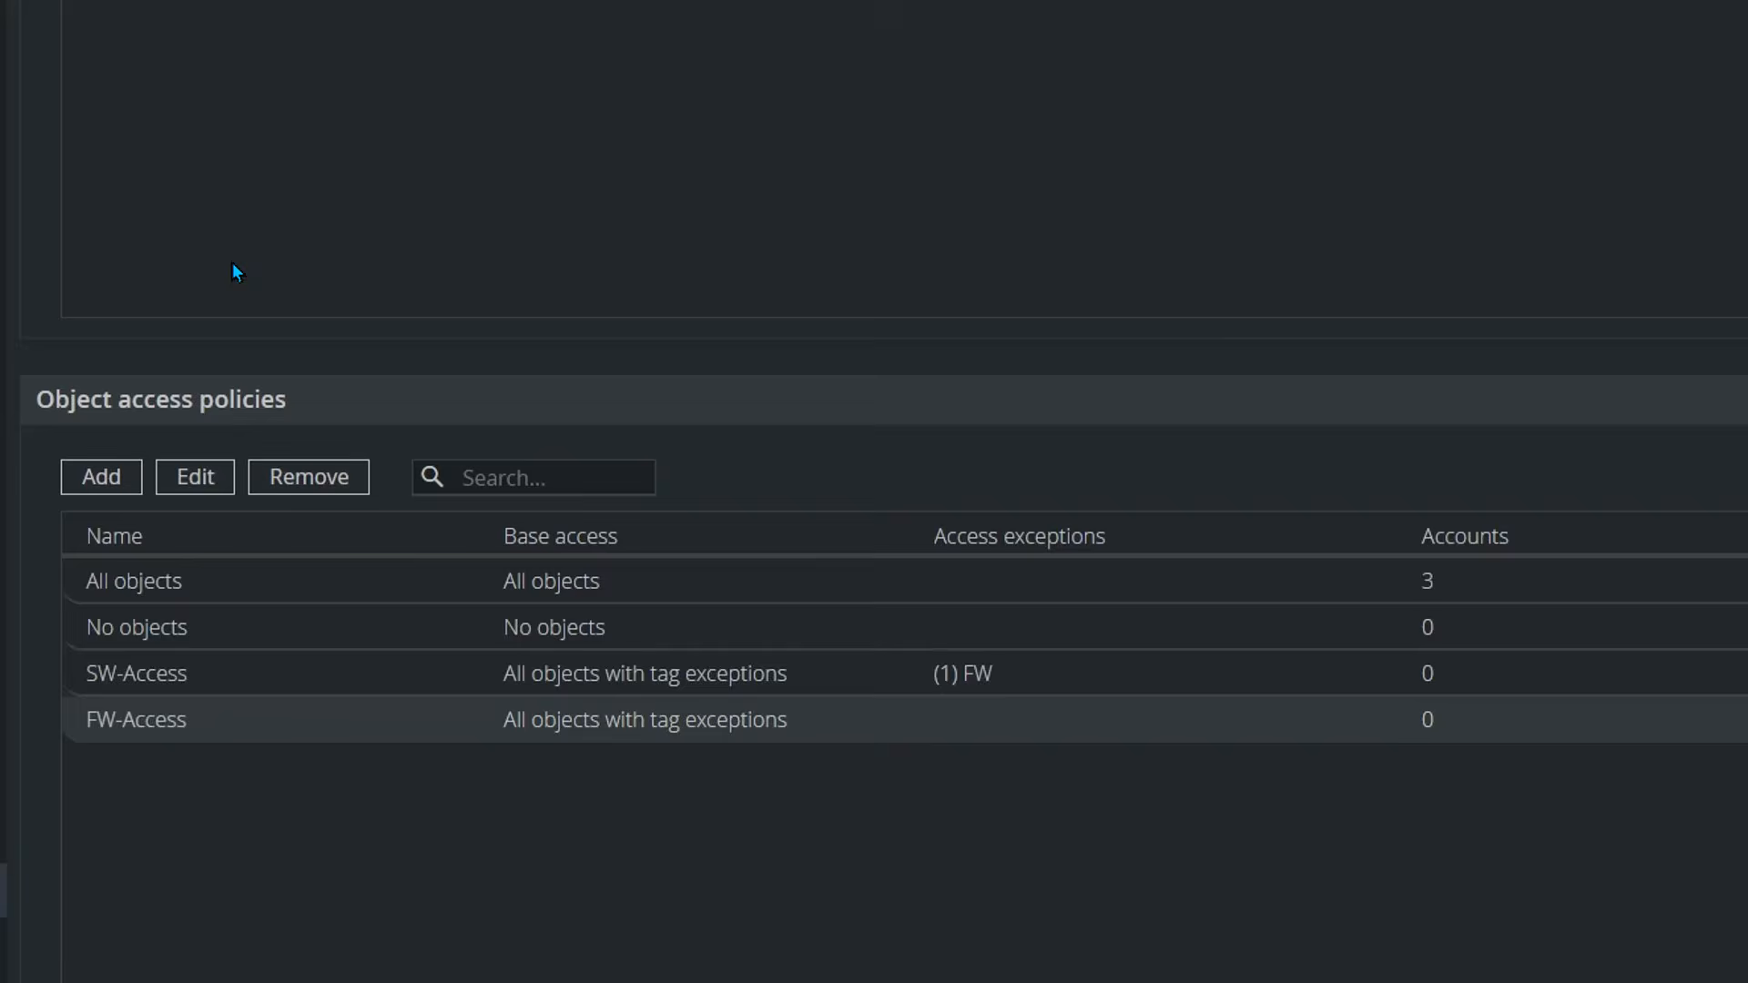
left_click(194, 477)
left_click(237, 555)
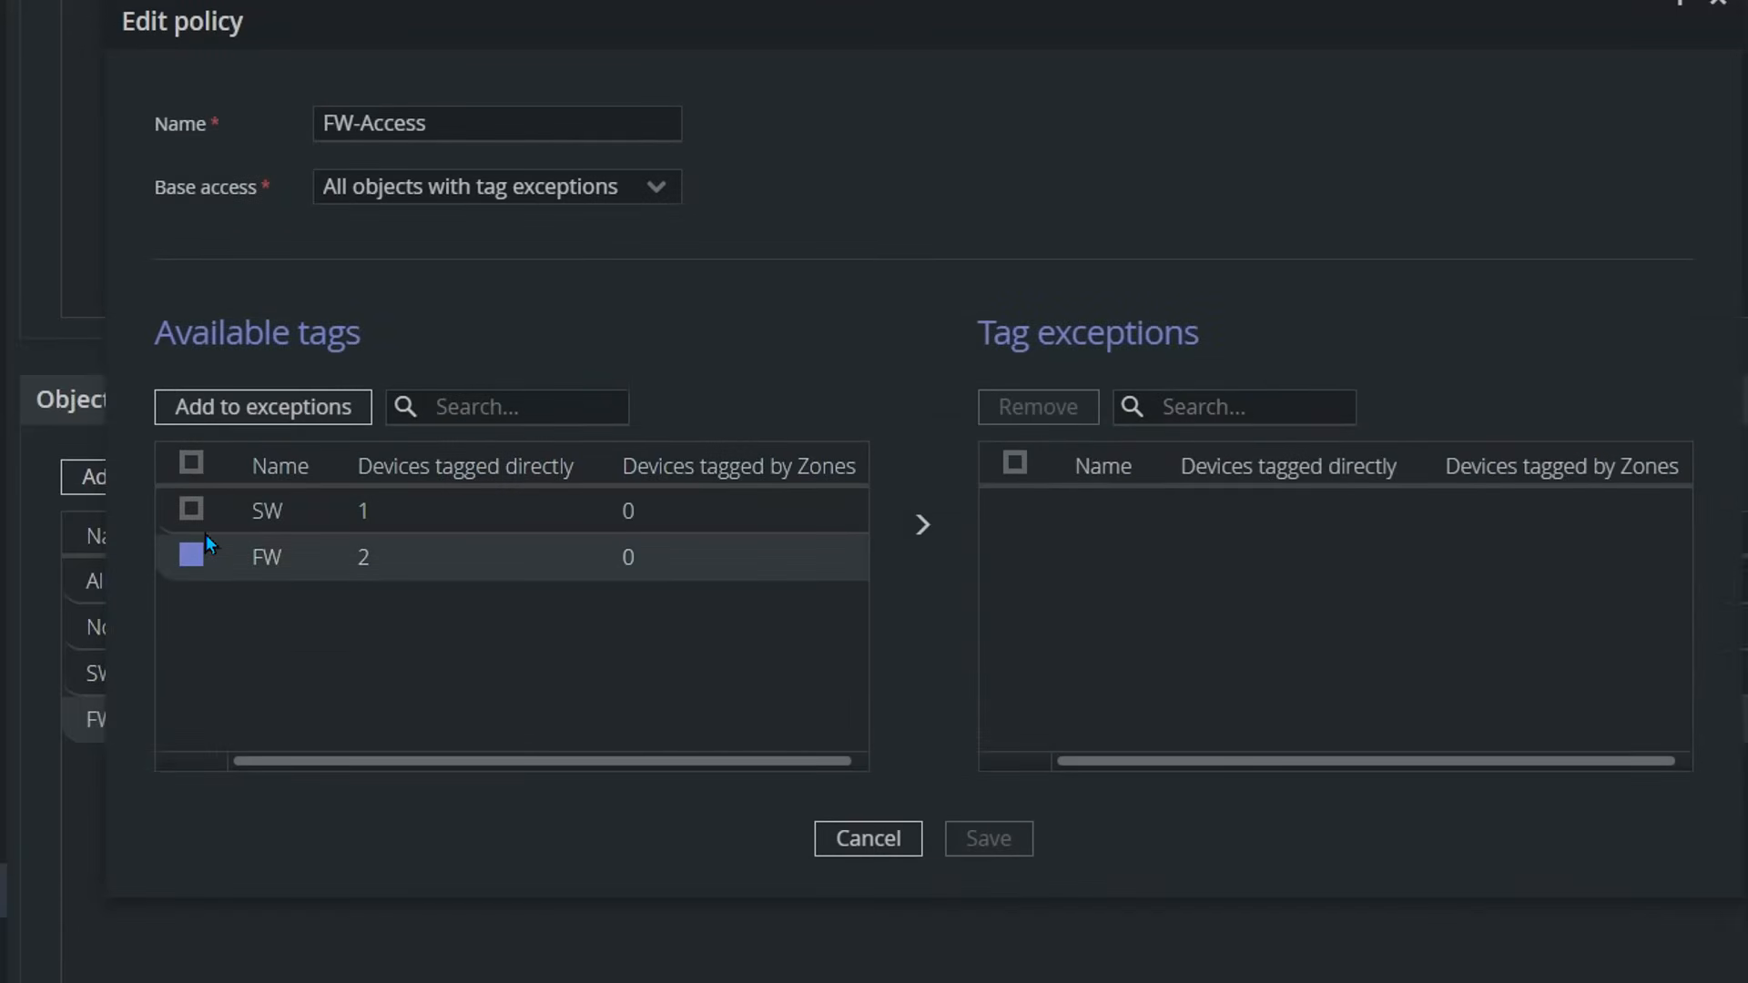
left_click(189, 555)
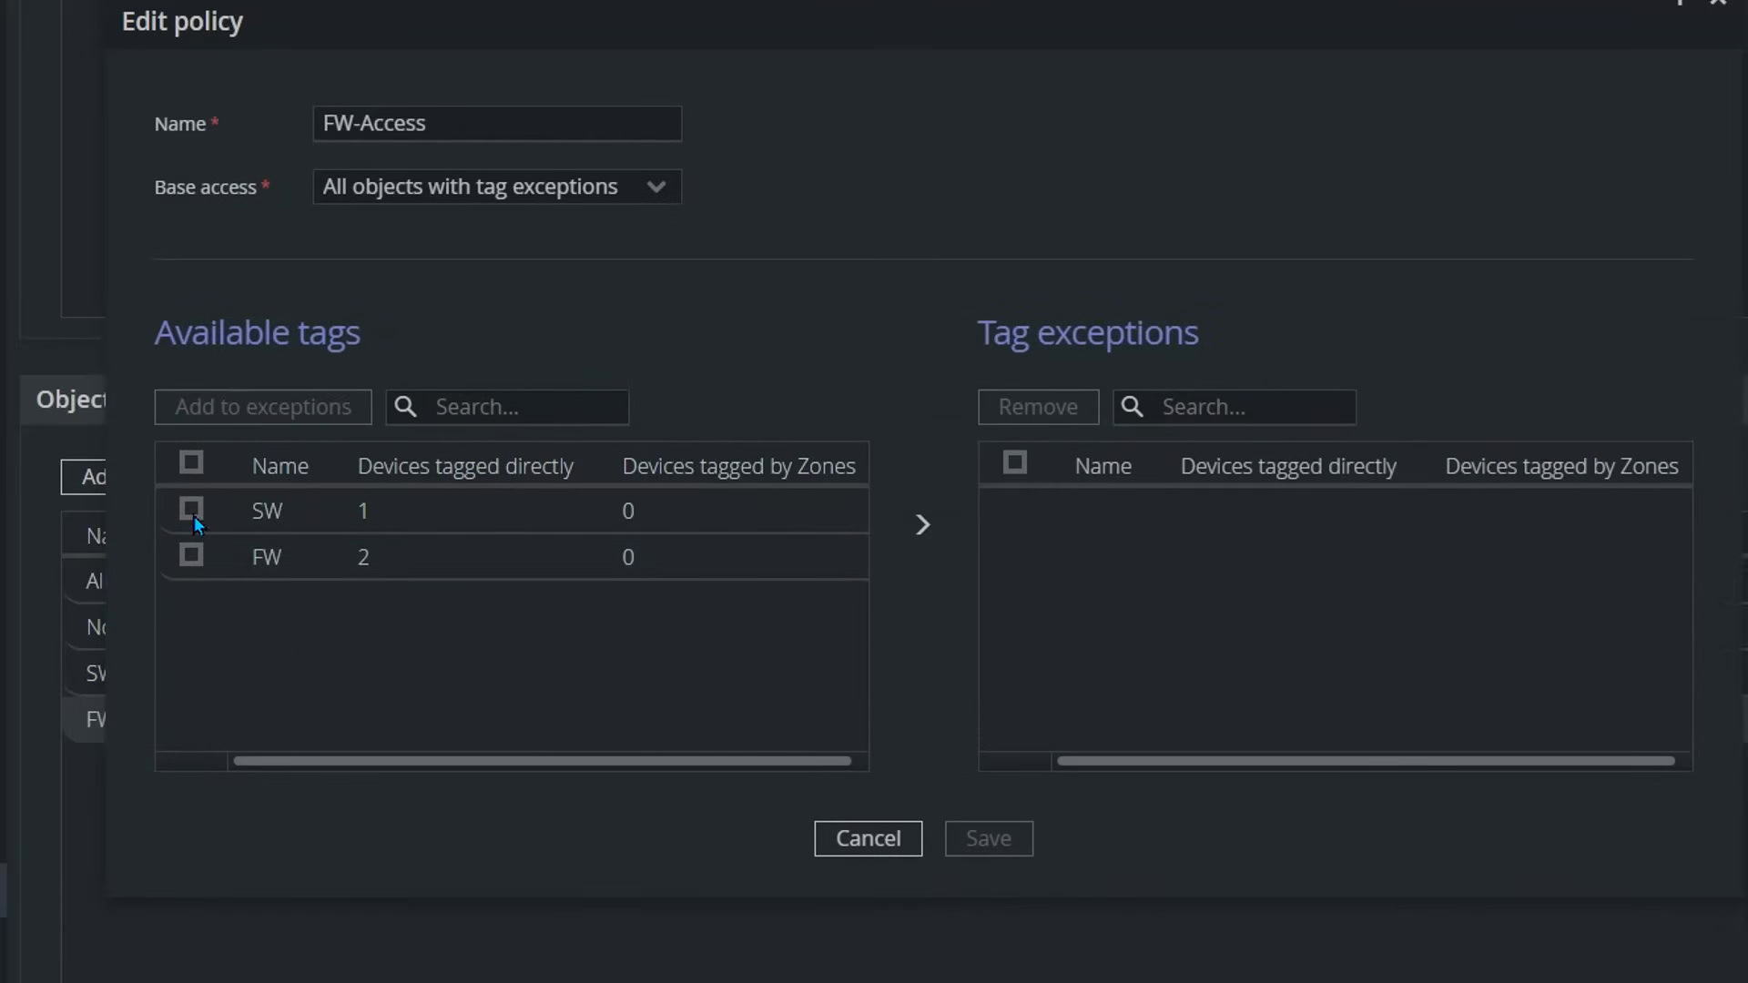
left_click(192, 512)
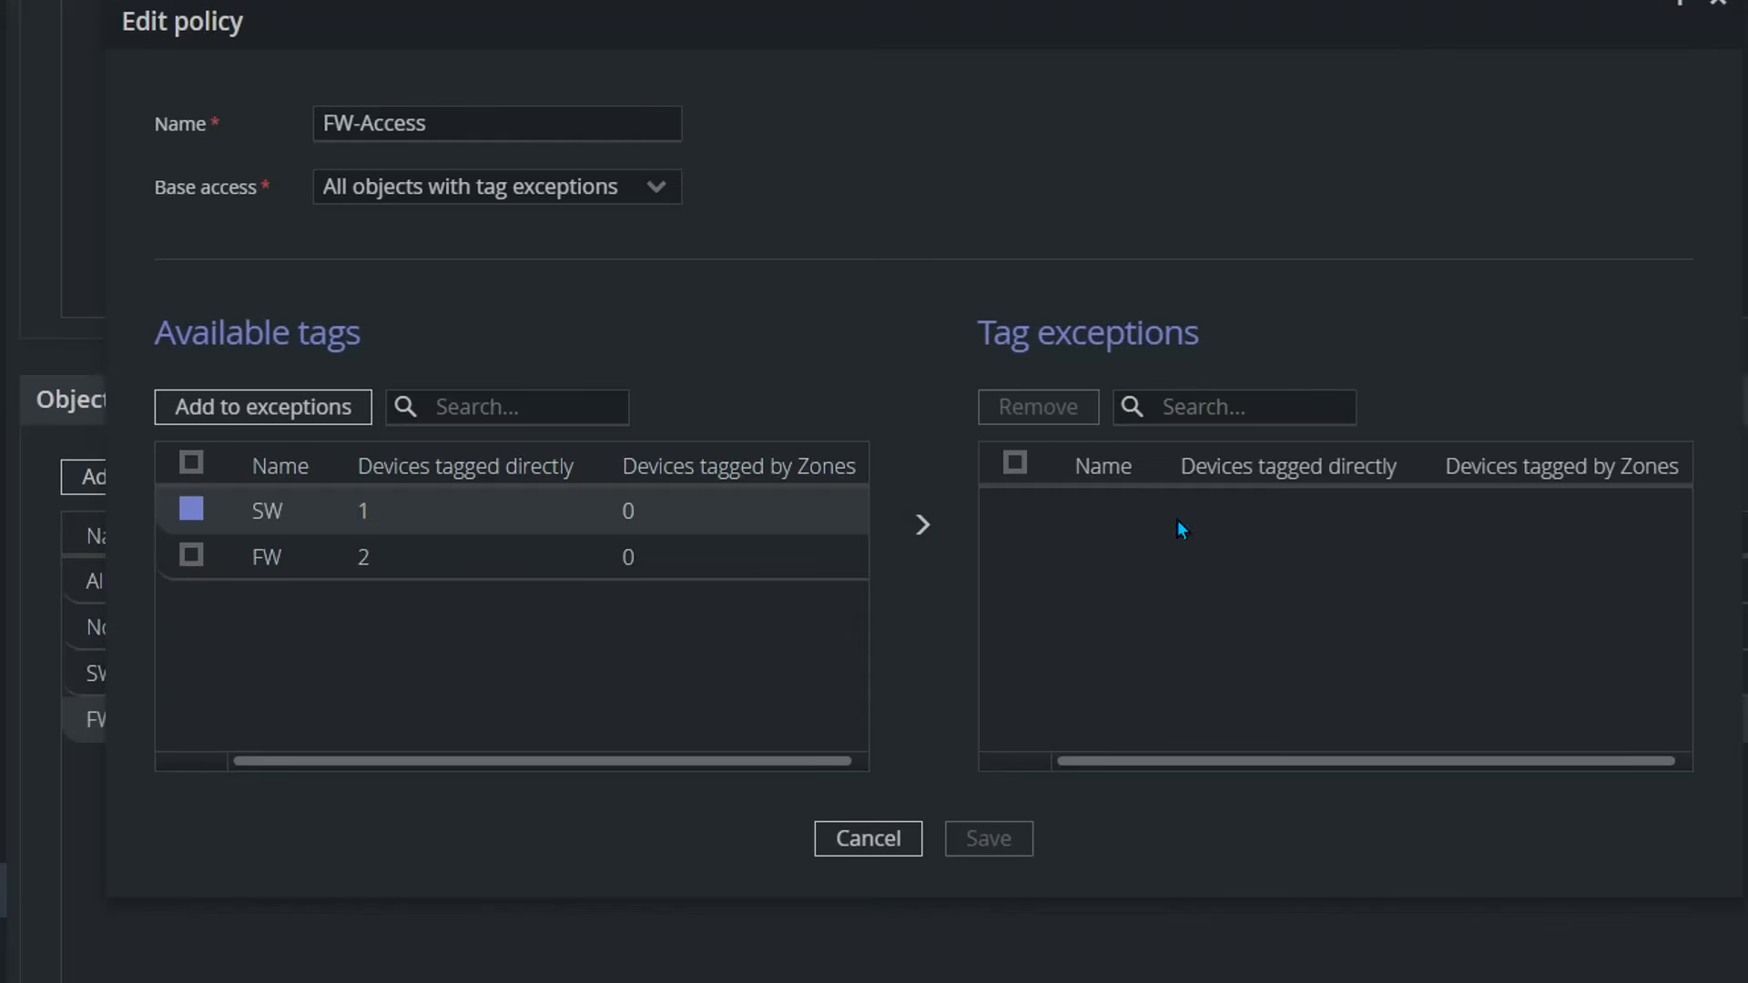
left_click(331, 415)
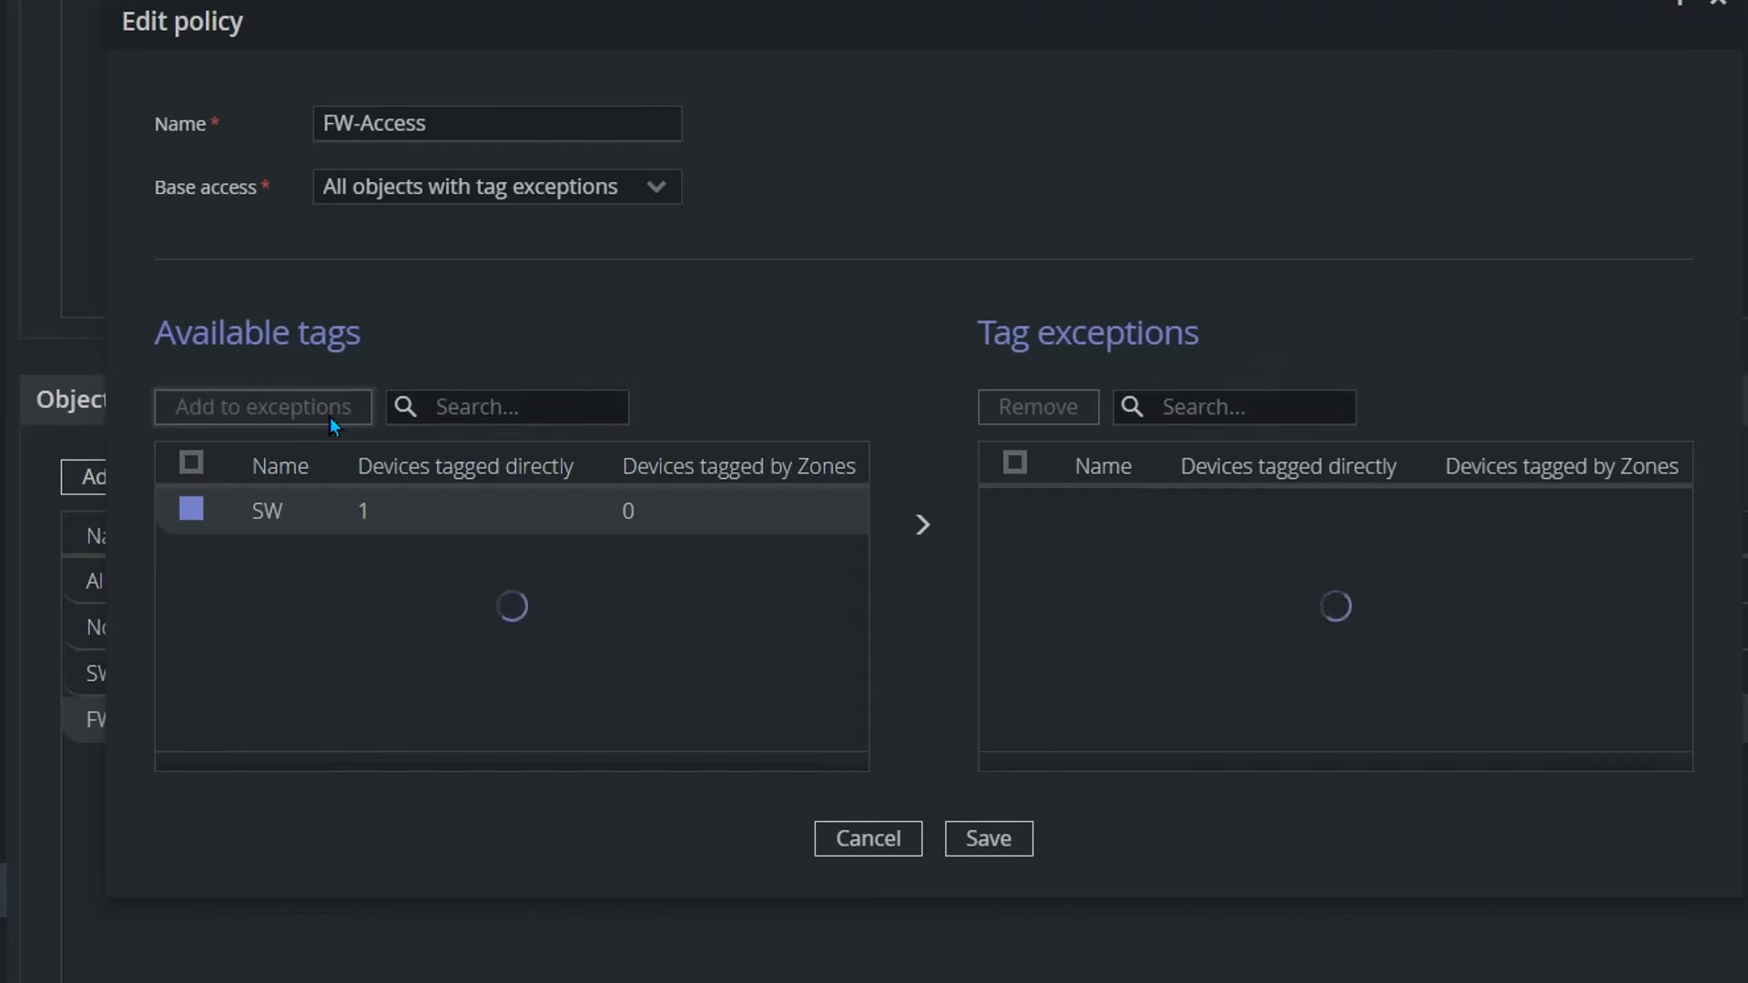
left_click(1003, 840)
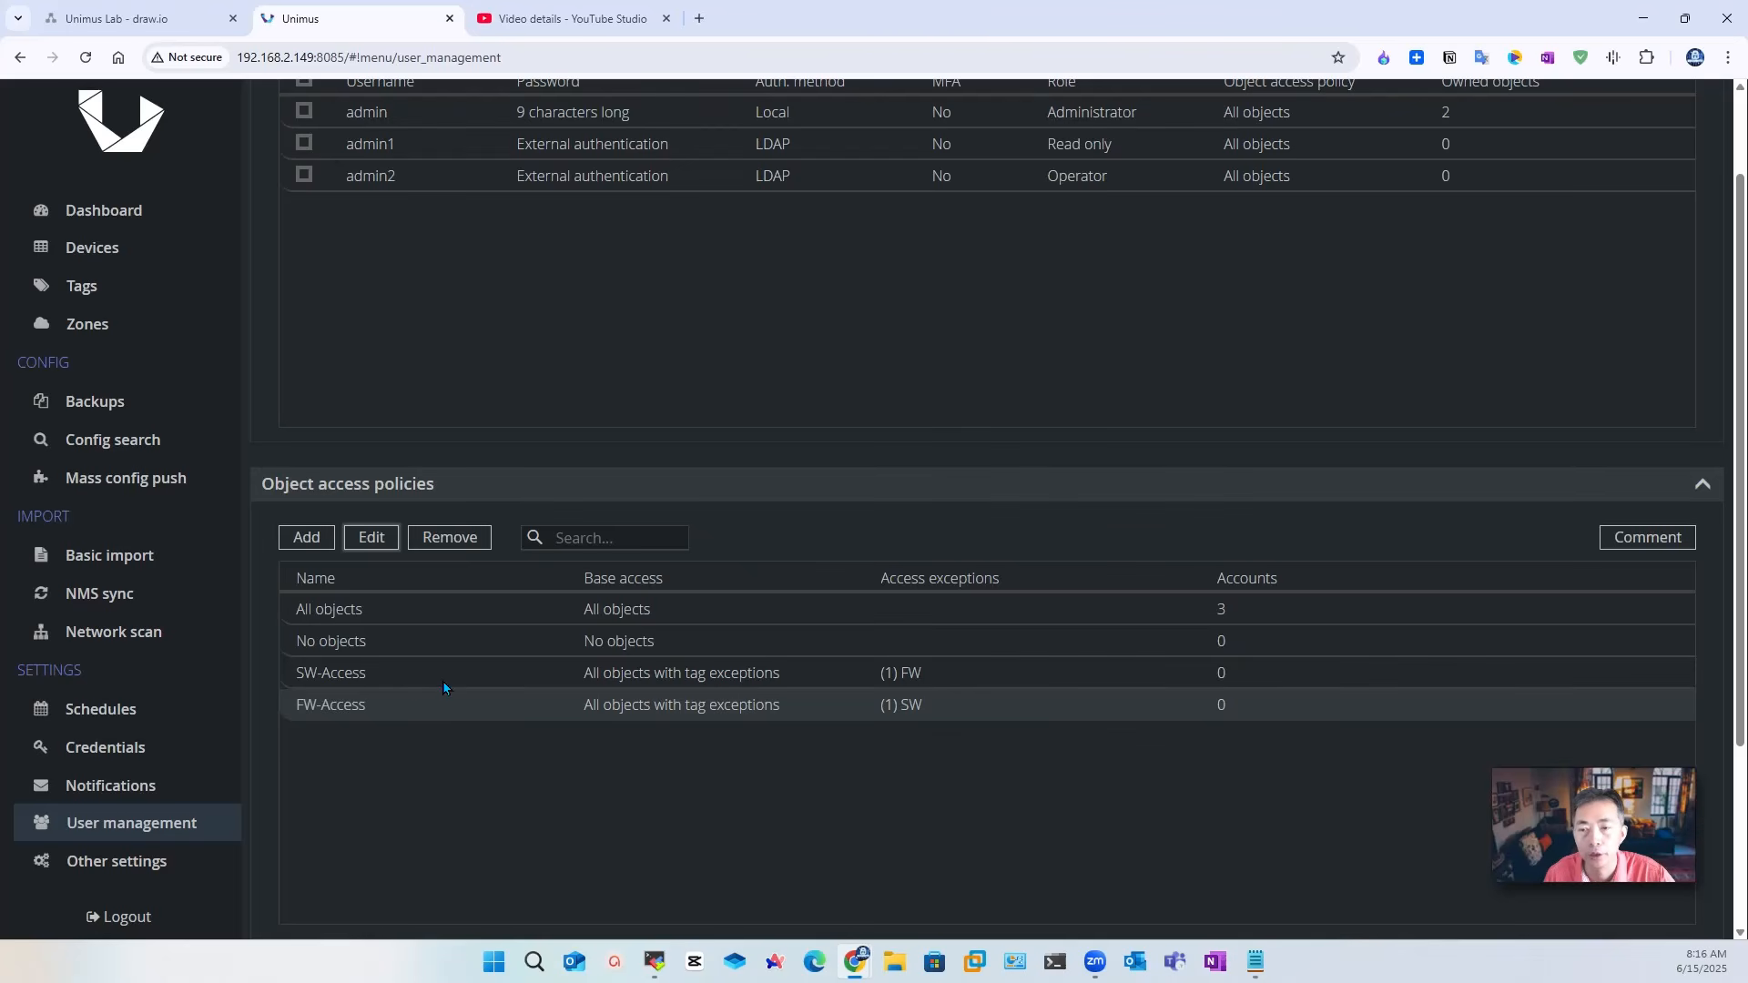
Step: Assign the SW-Access object access policy to the read-only user admin1
scroll(464, 690, "up", 2)
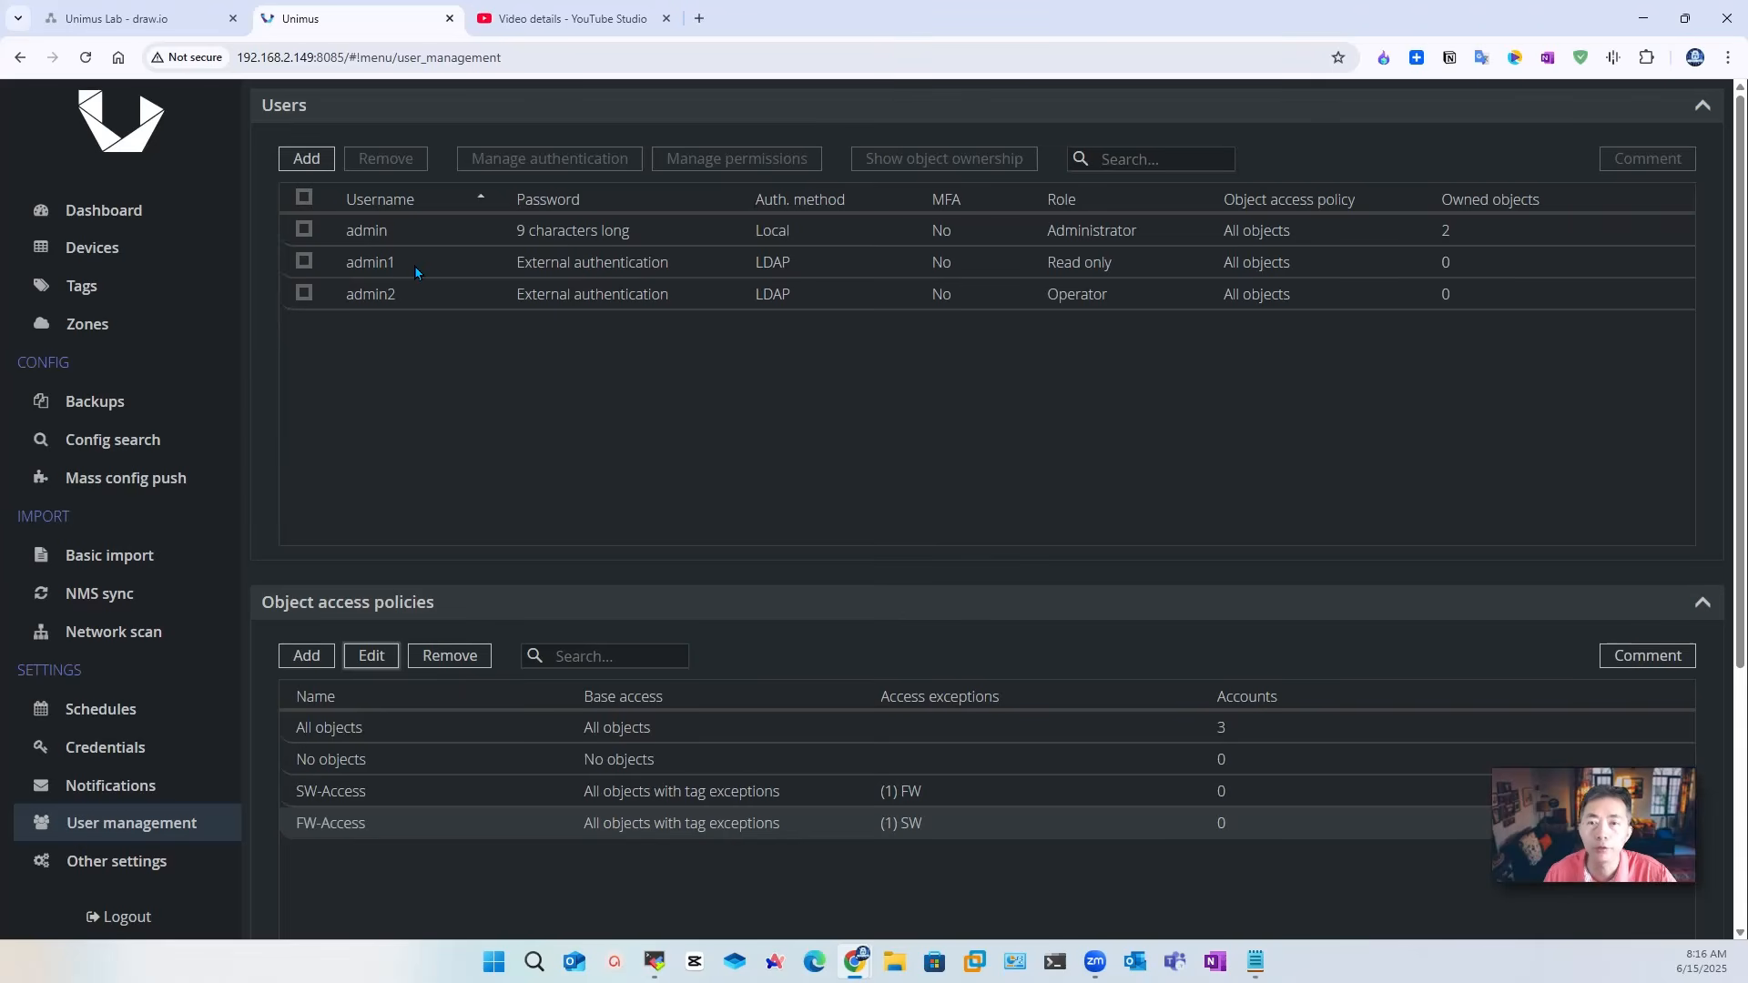
left_click(397, 266)
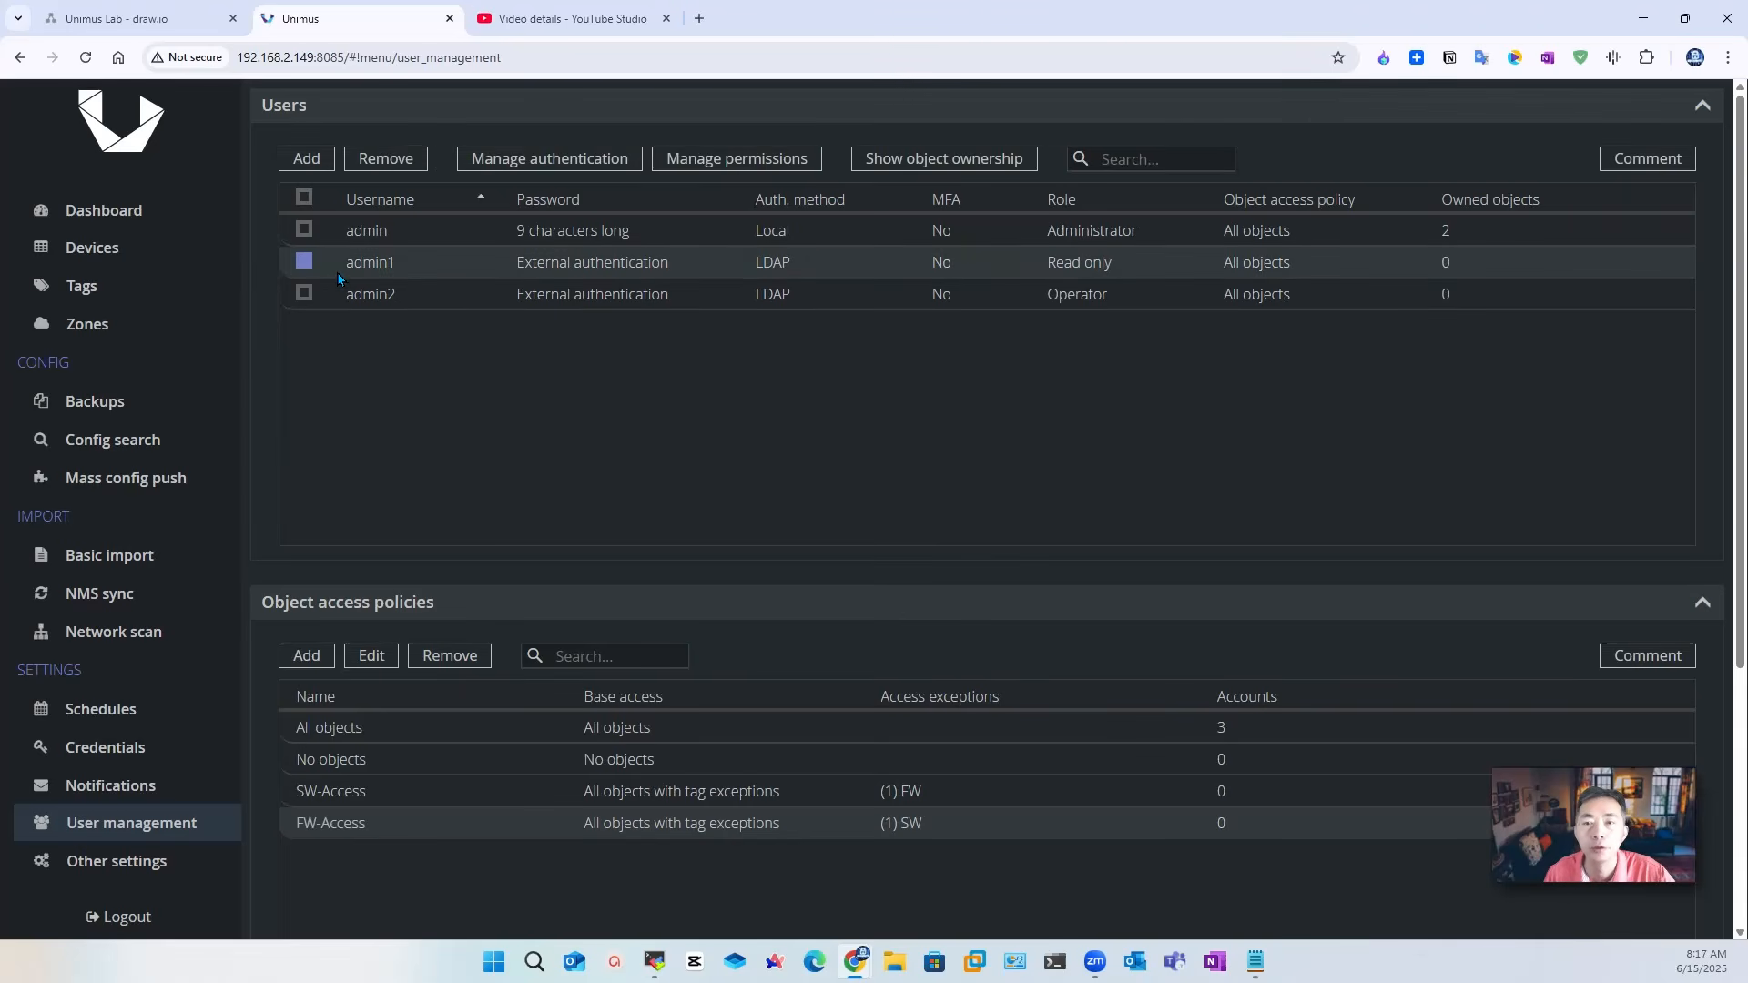
left_click(742, 164)
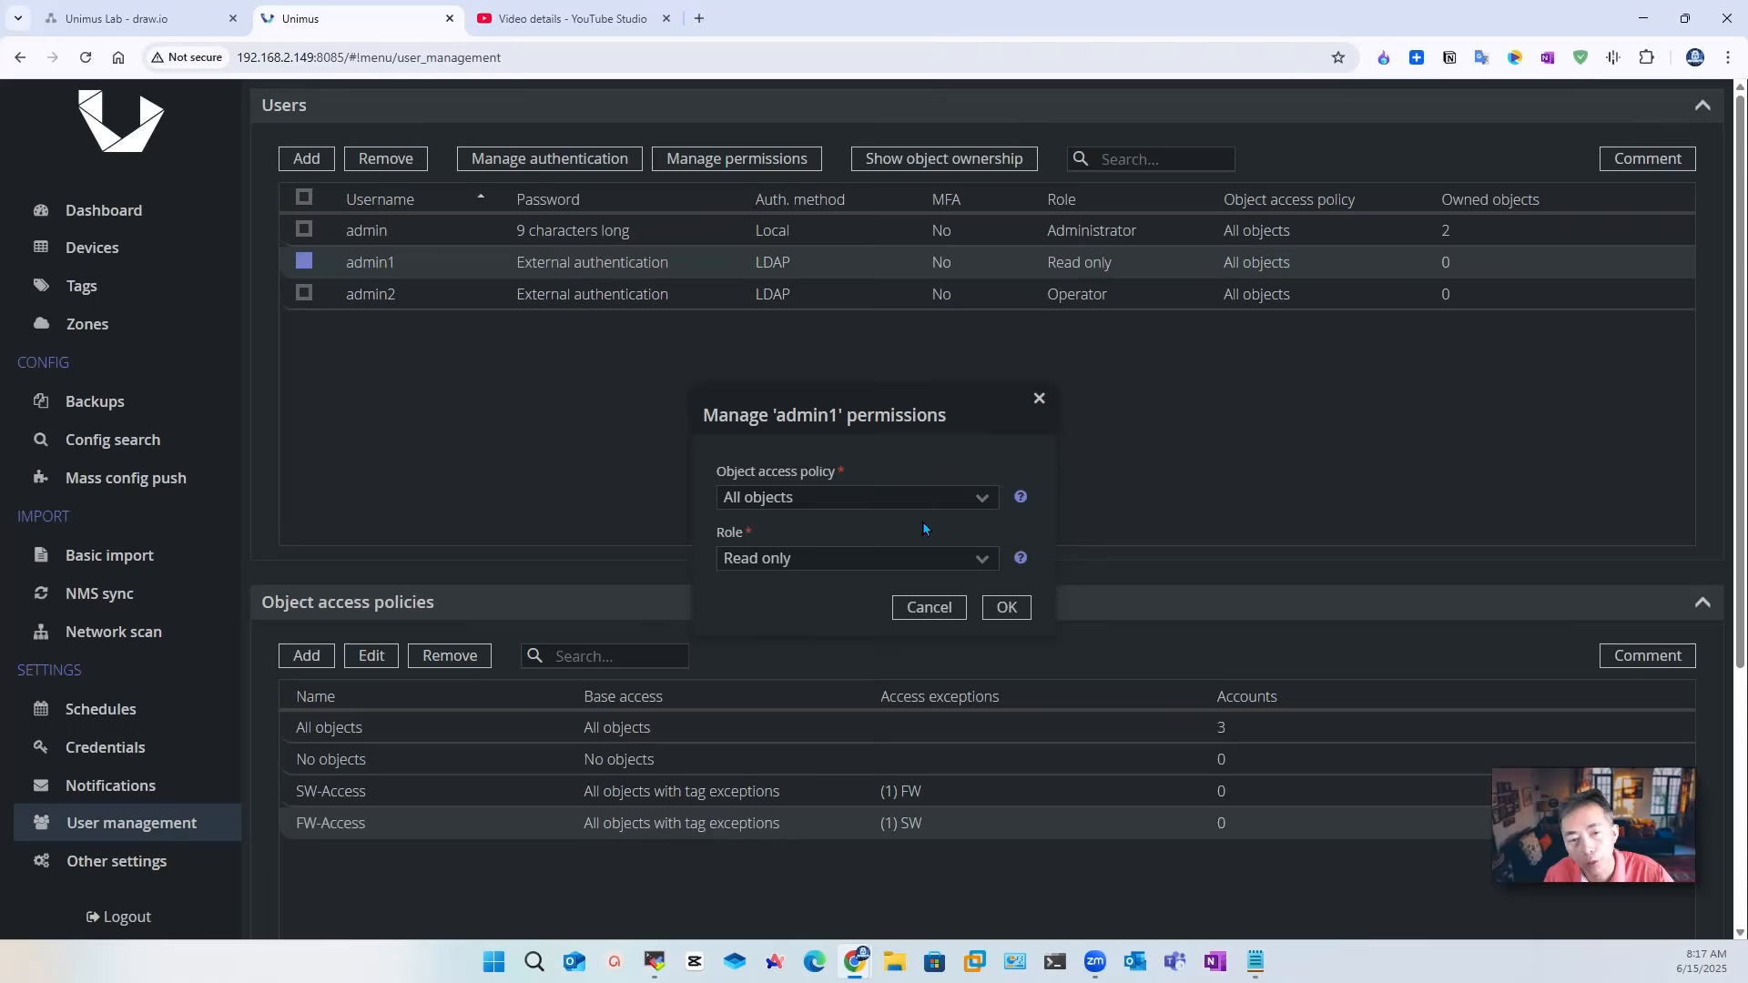
left_click(981, 503)
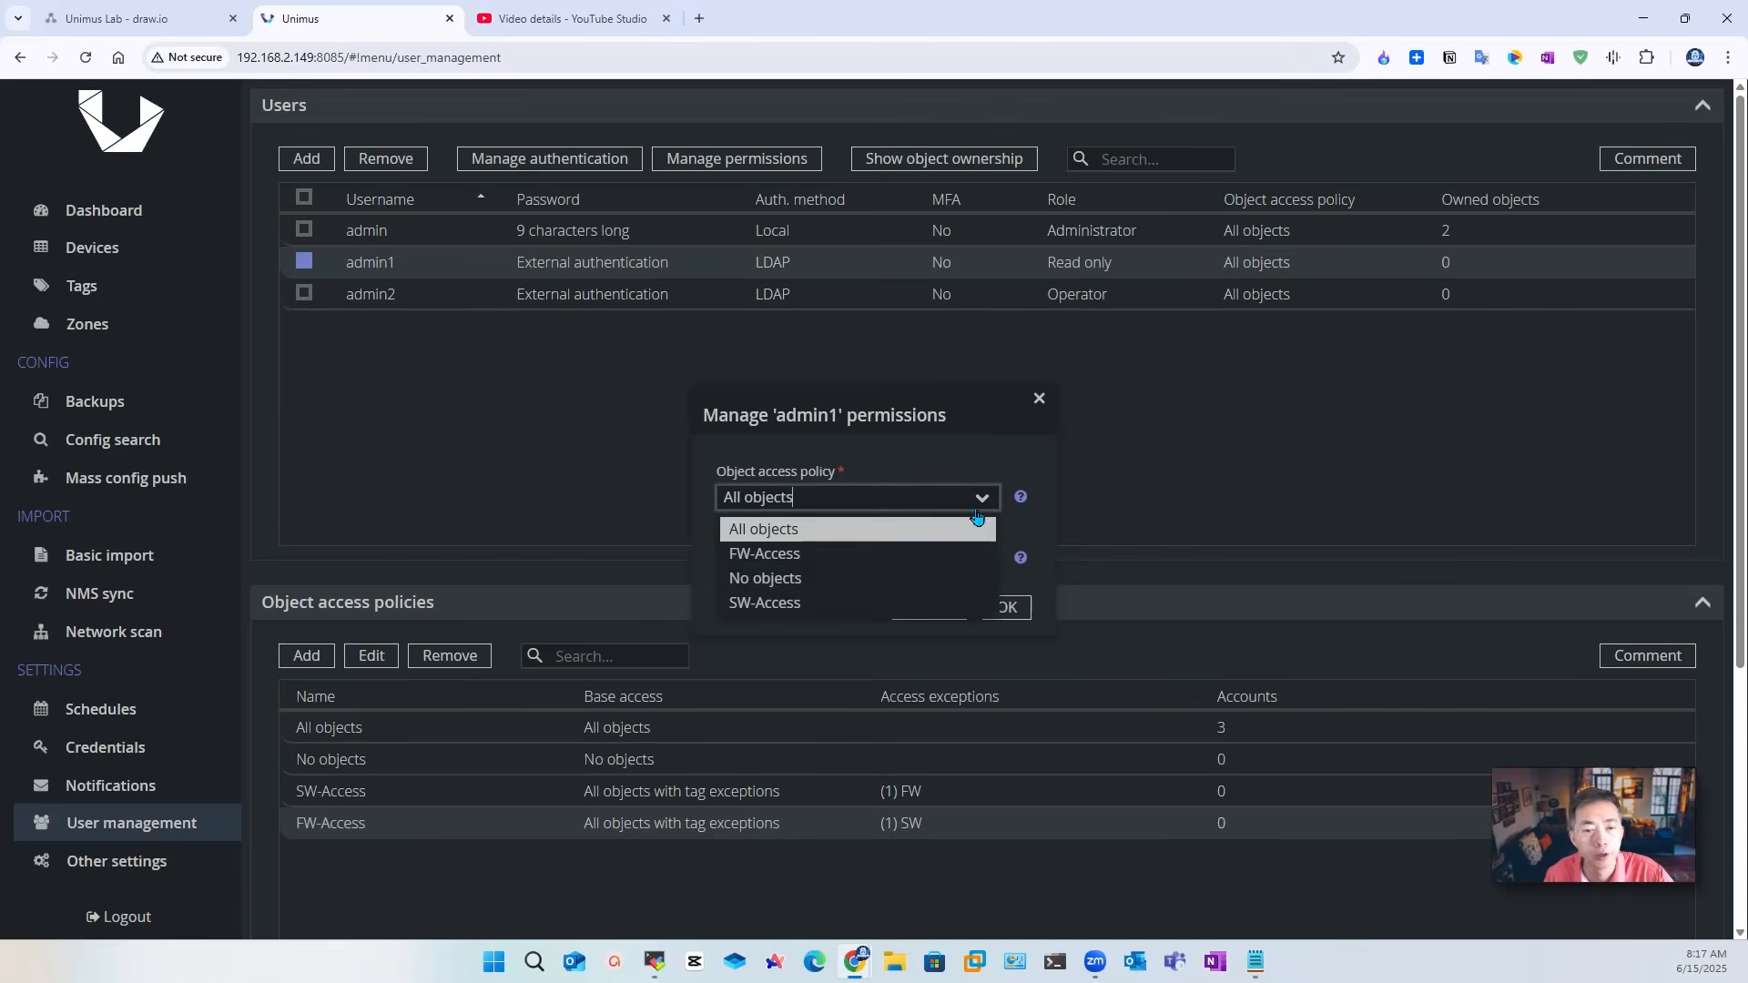
left_click(882, 603)
left_click(1006, 608)
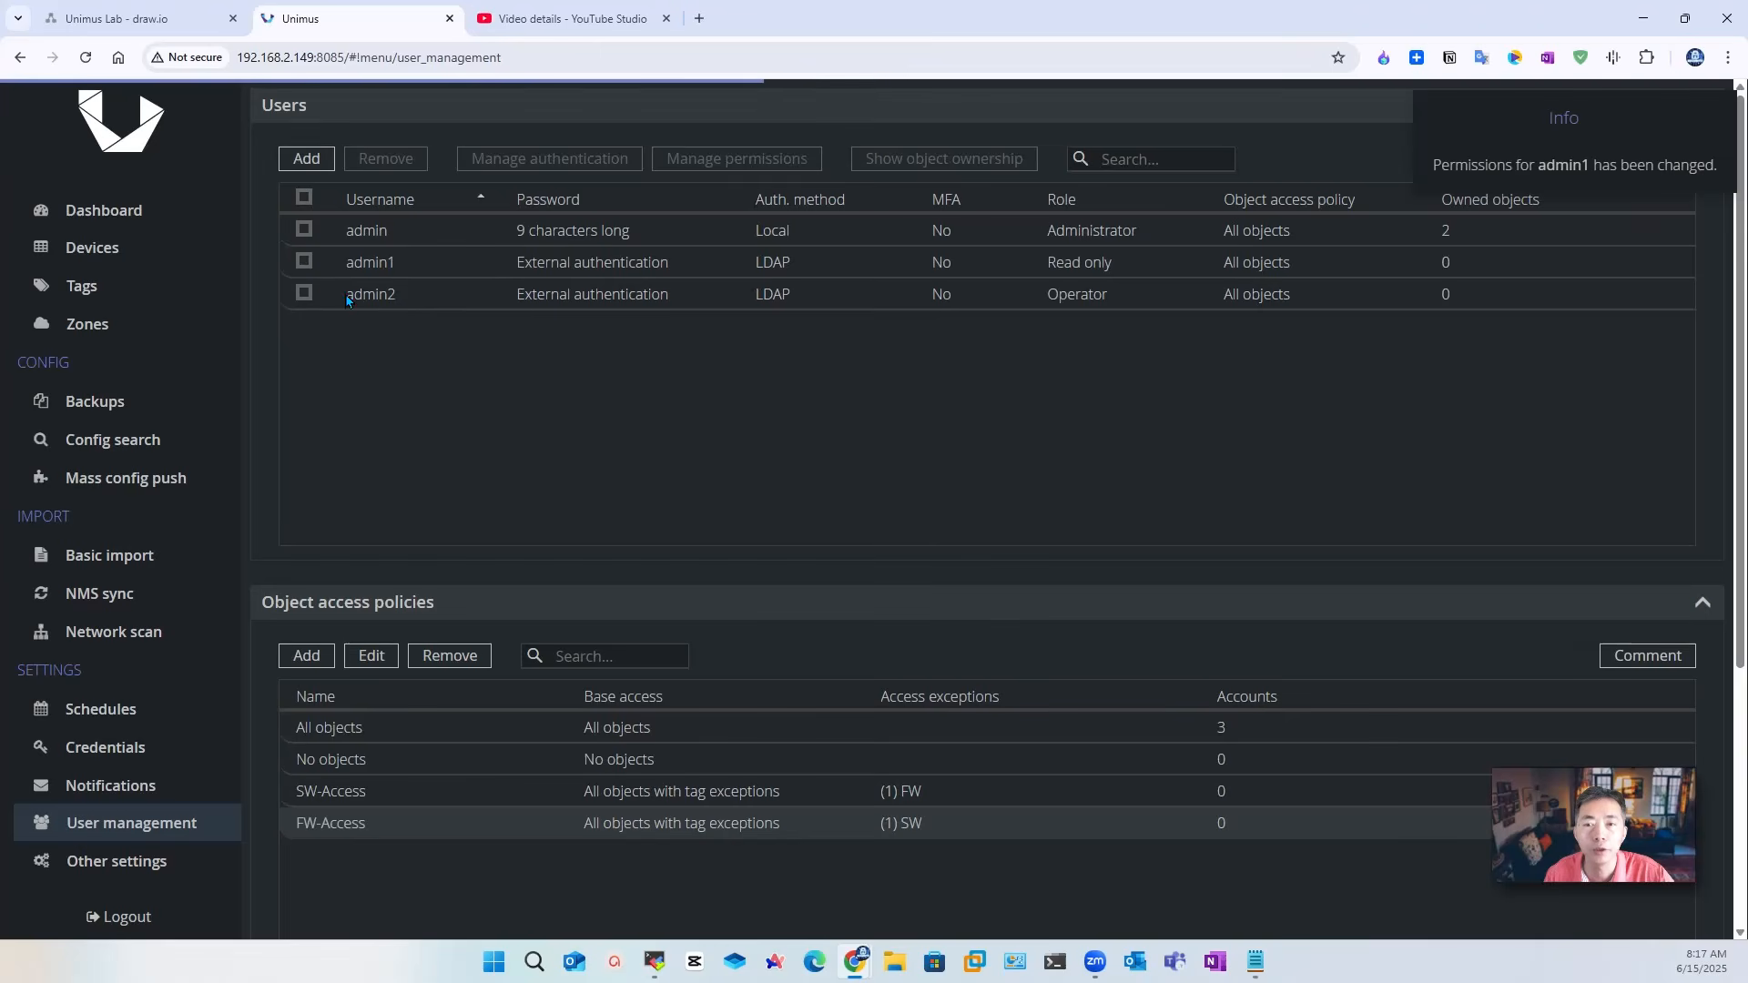
Step: Assign the FW-Access object access policy to the operator user admin2
left_click(304, 293)
left_click(774, 161)
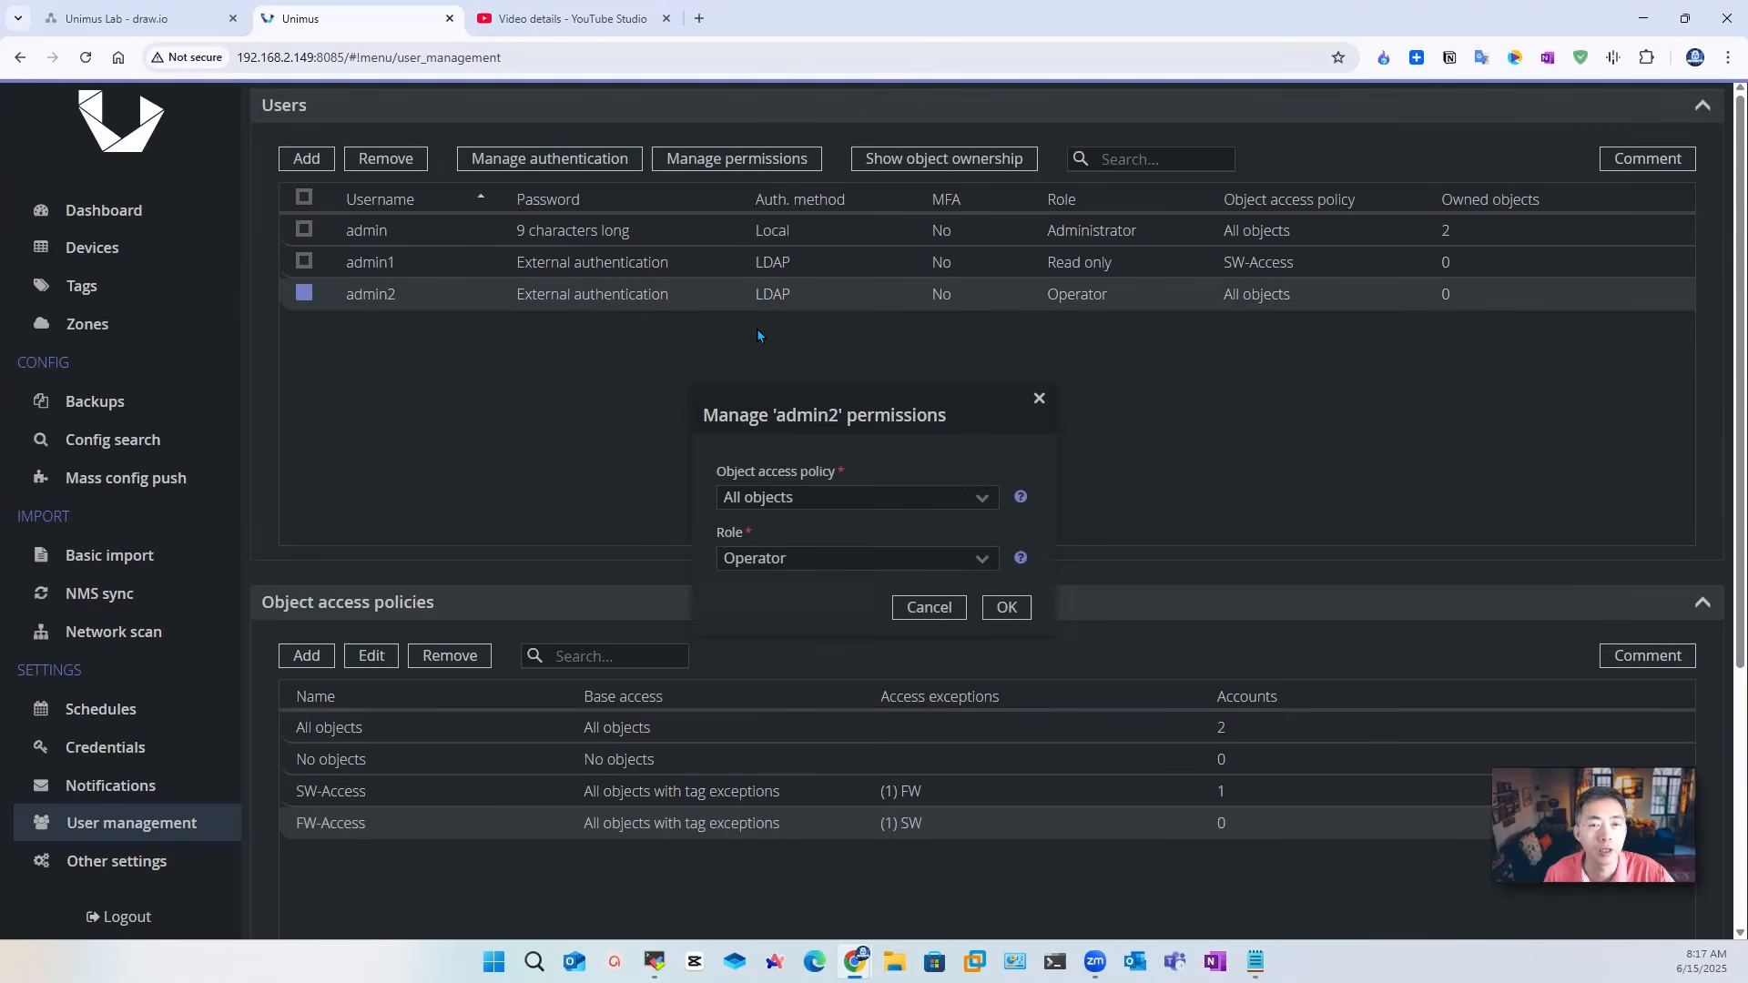
left_click(982, 499)
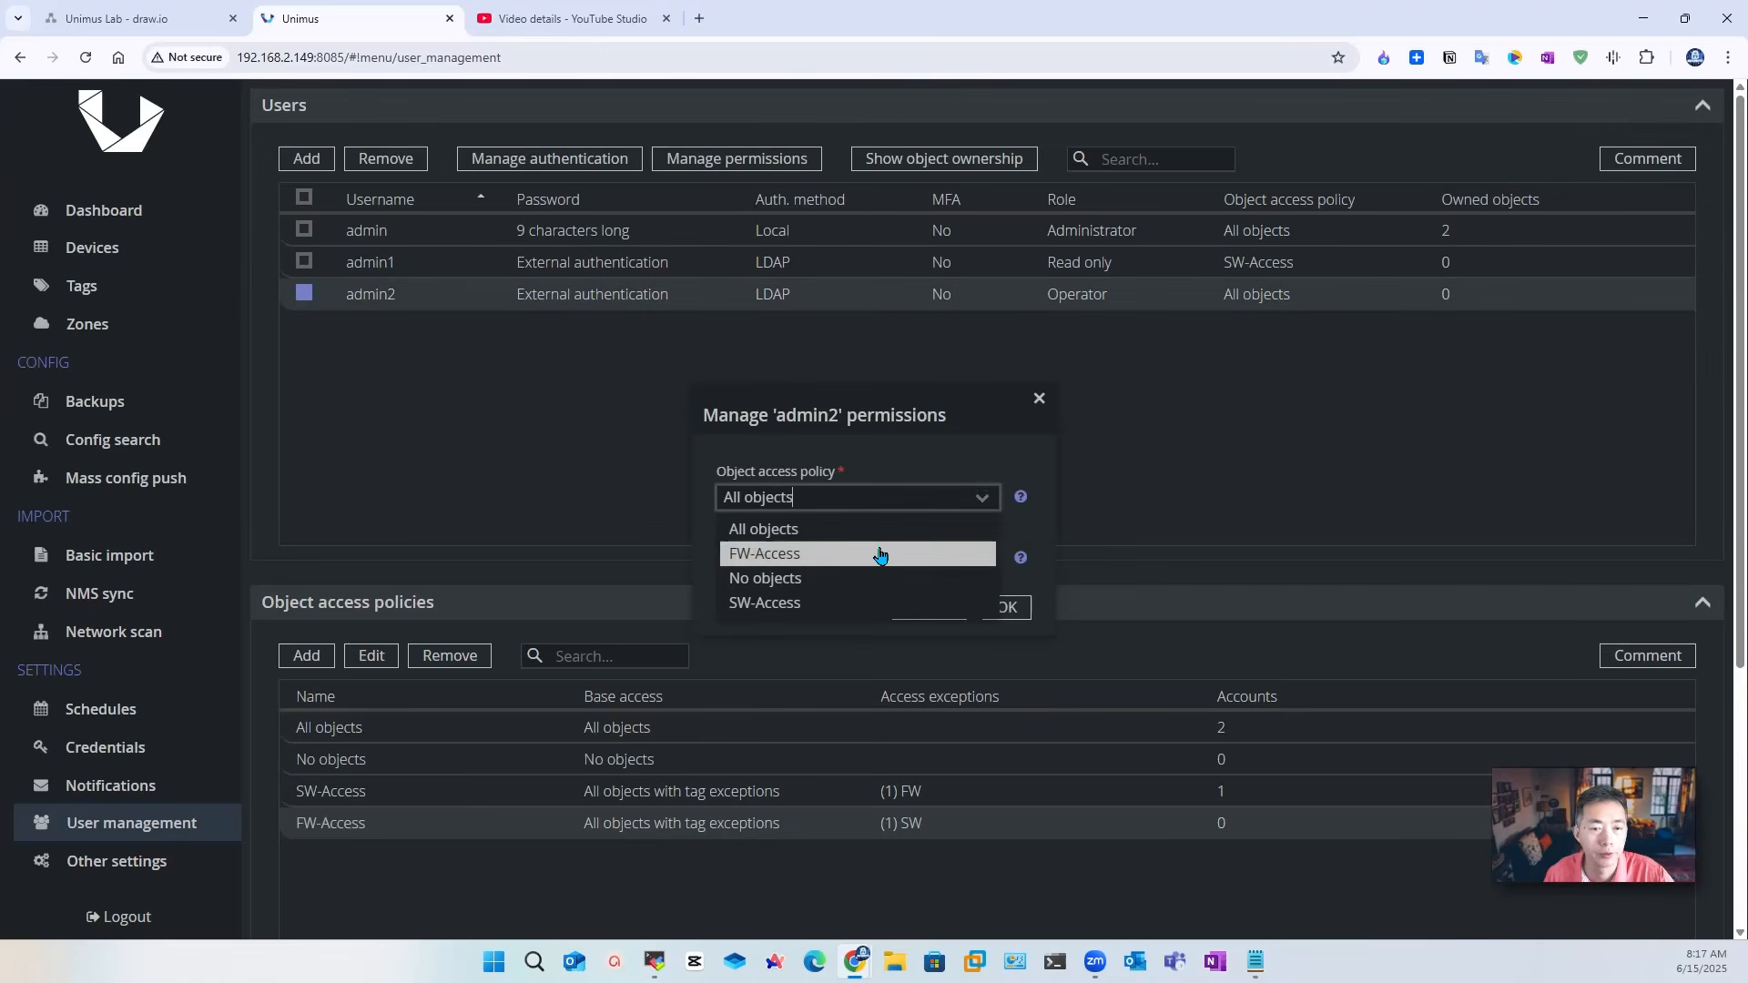
left_click(846, 600)
left_click(1007, 607)
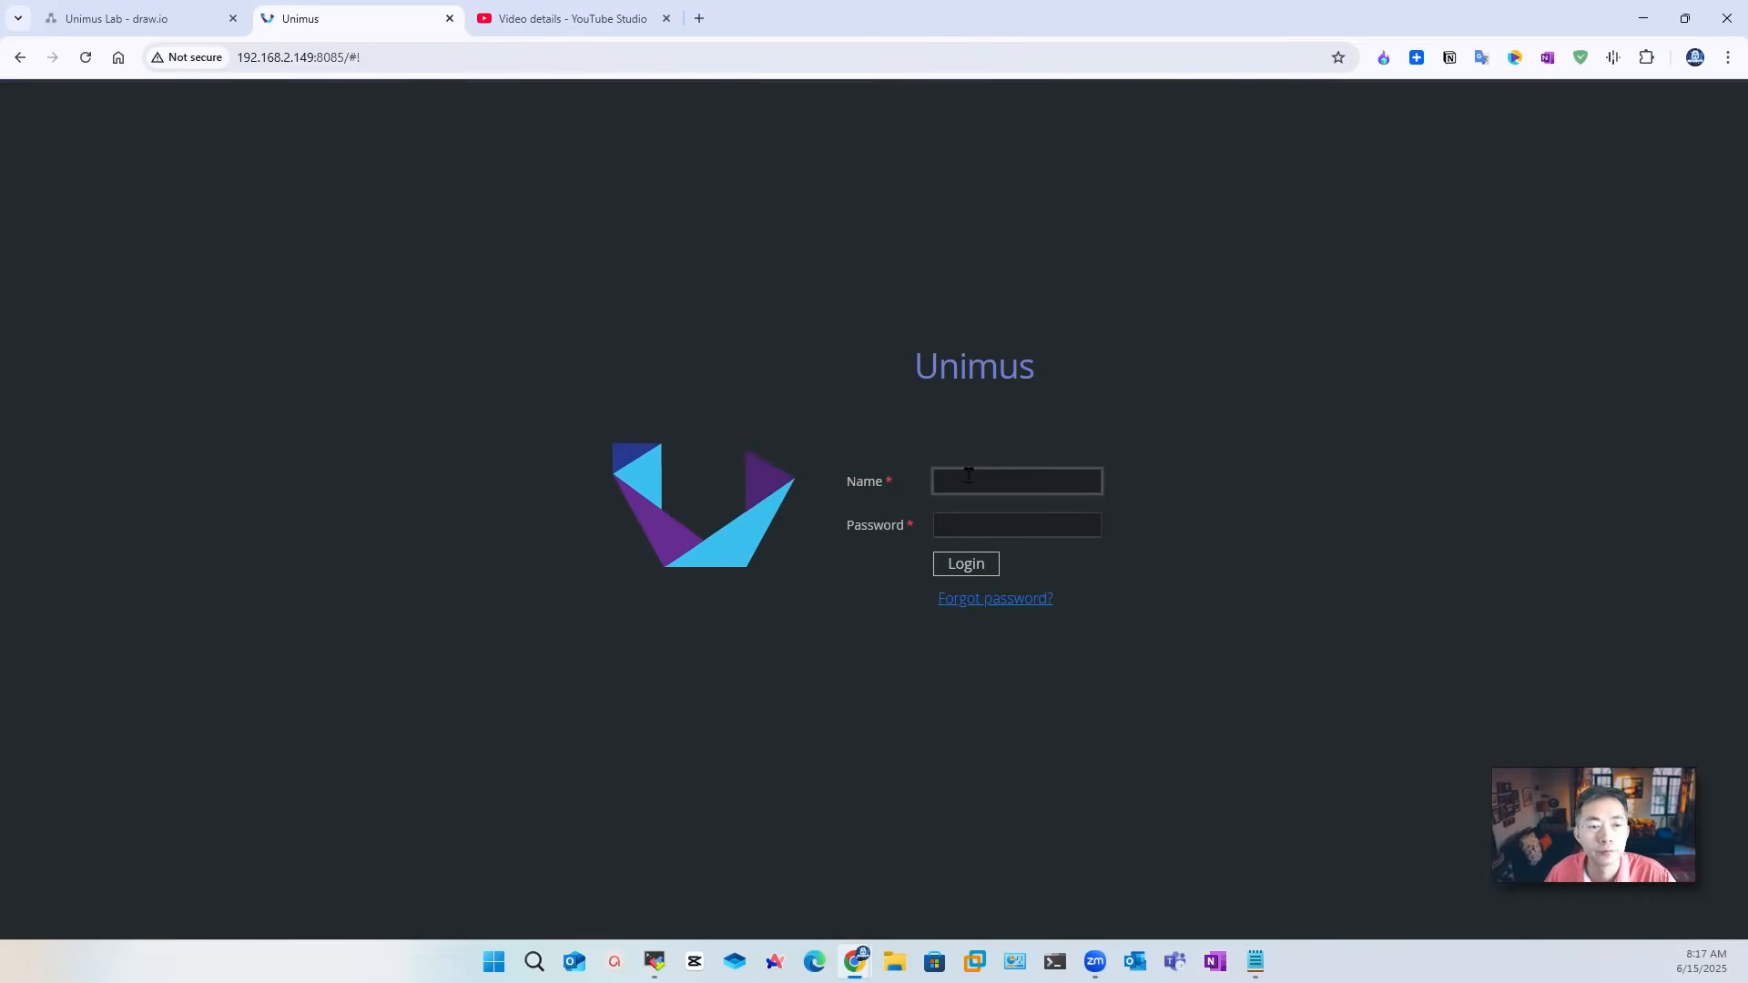
Step: Log back into Unimus with the admin account and its password
type("admin2")
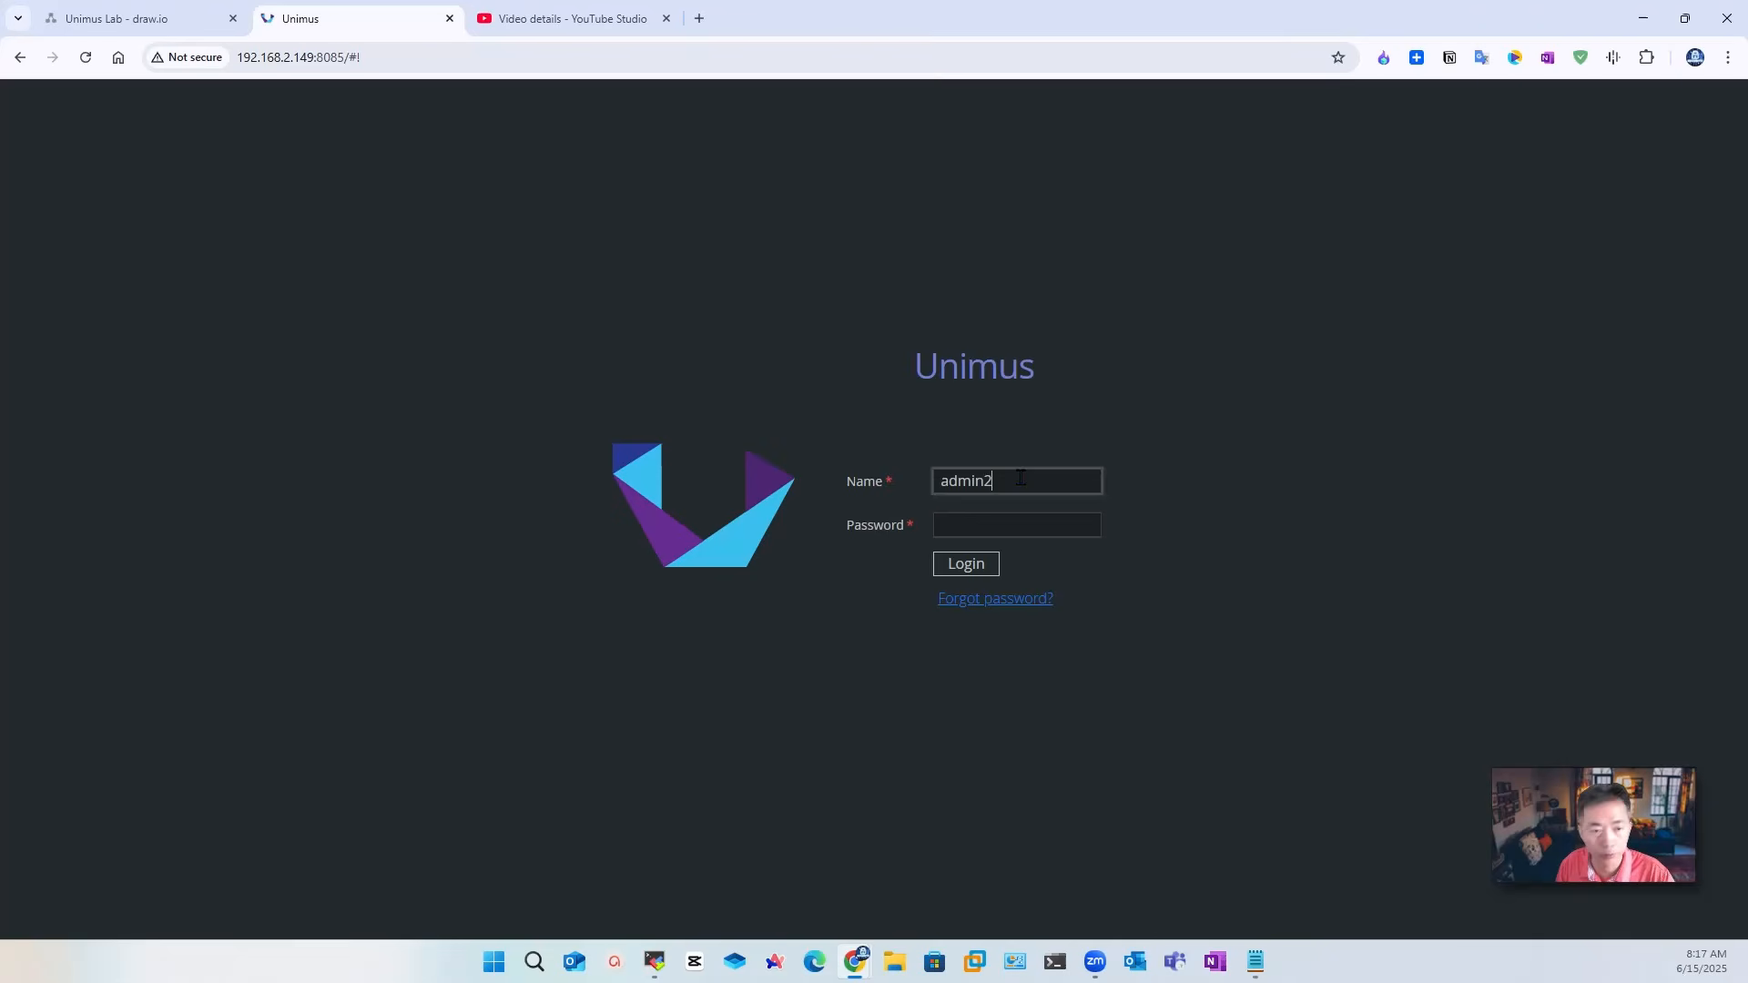
key("Tab")
type("*********")
key("Return")
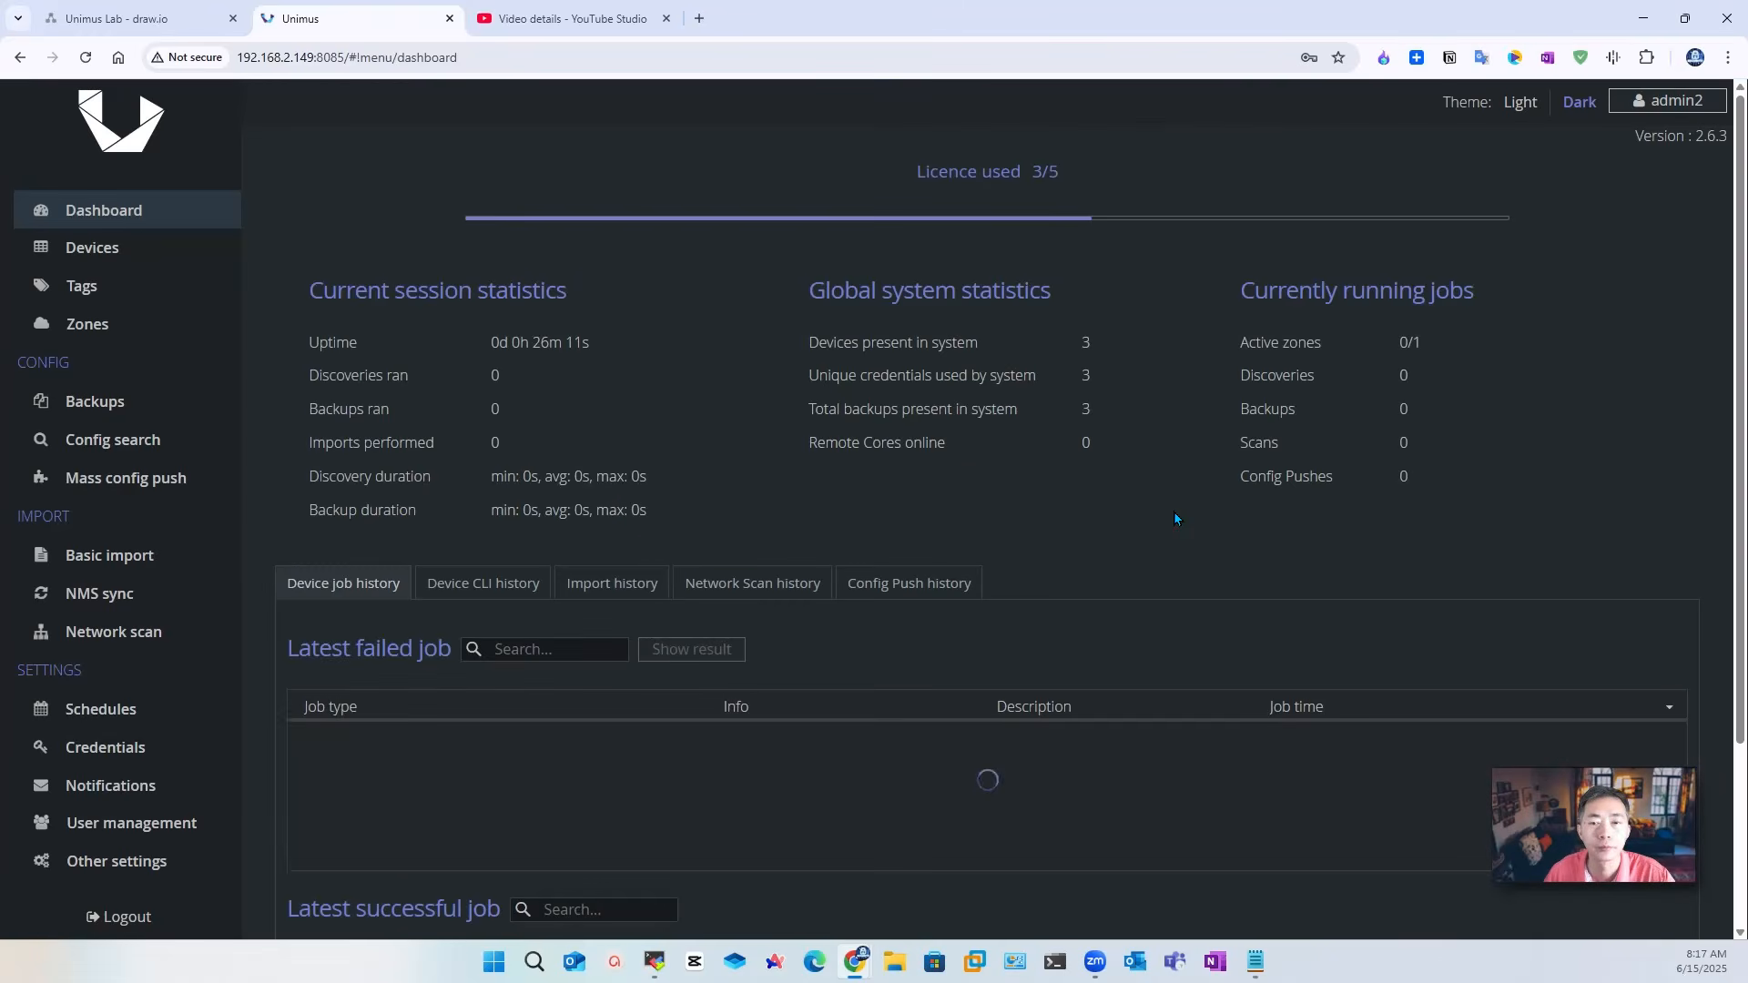
Step: Check the devices list visible to admin, then go to Config search
left_click(146, 251)
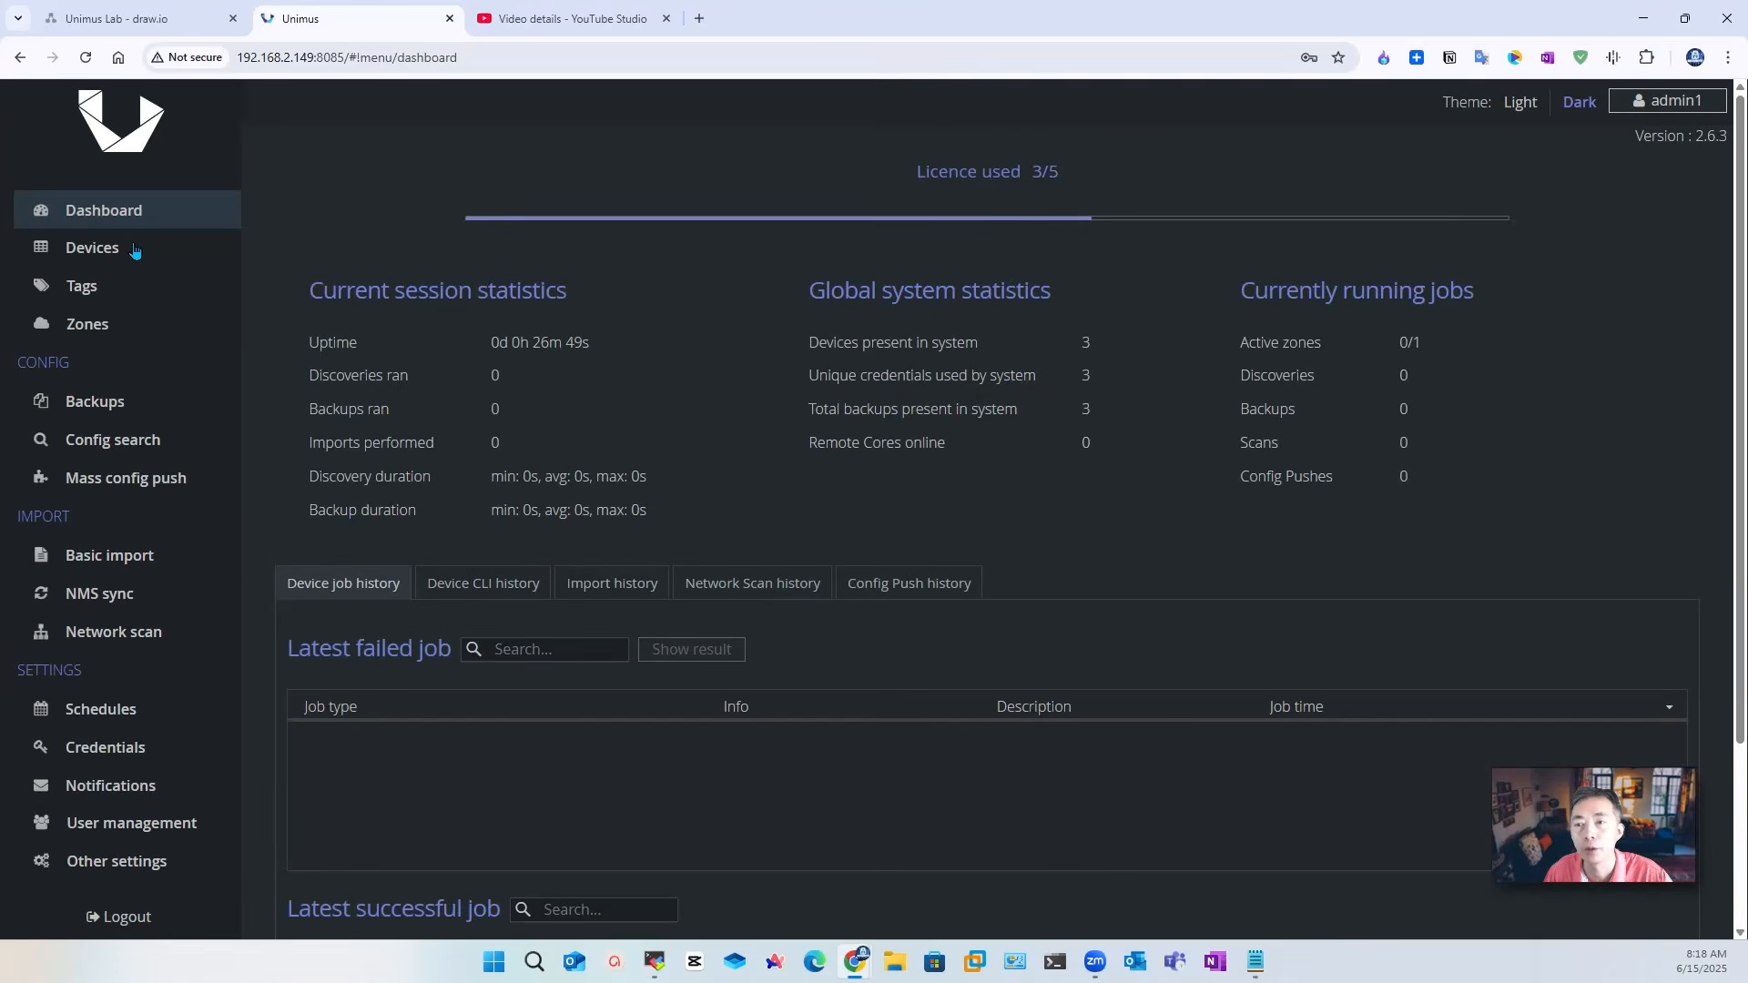
left_click(135, 249)
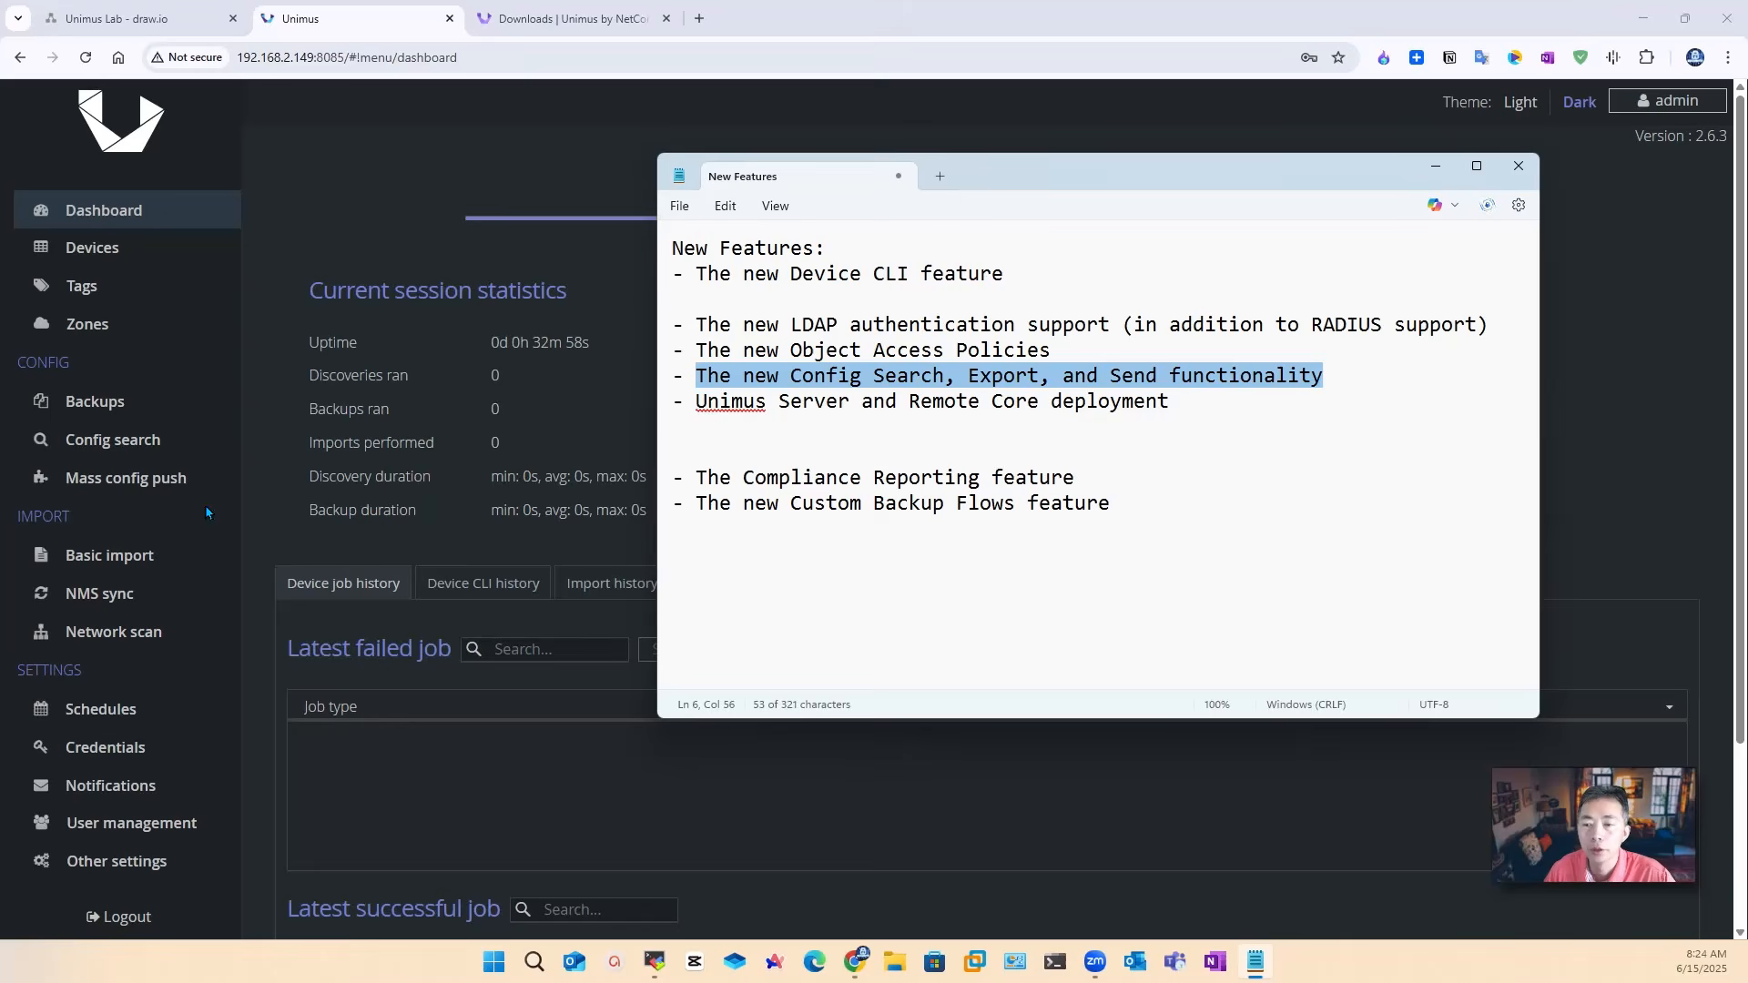
left_click(121, 443)
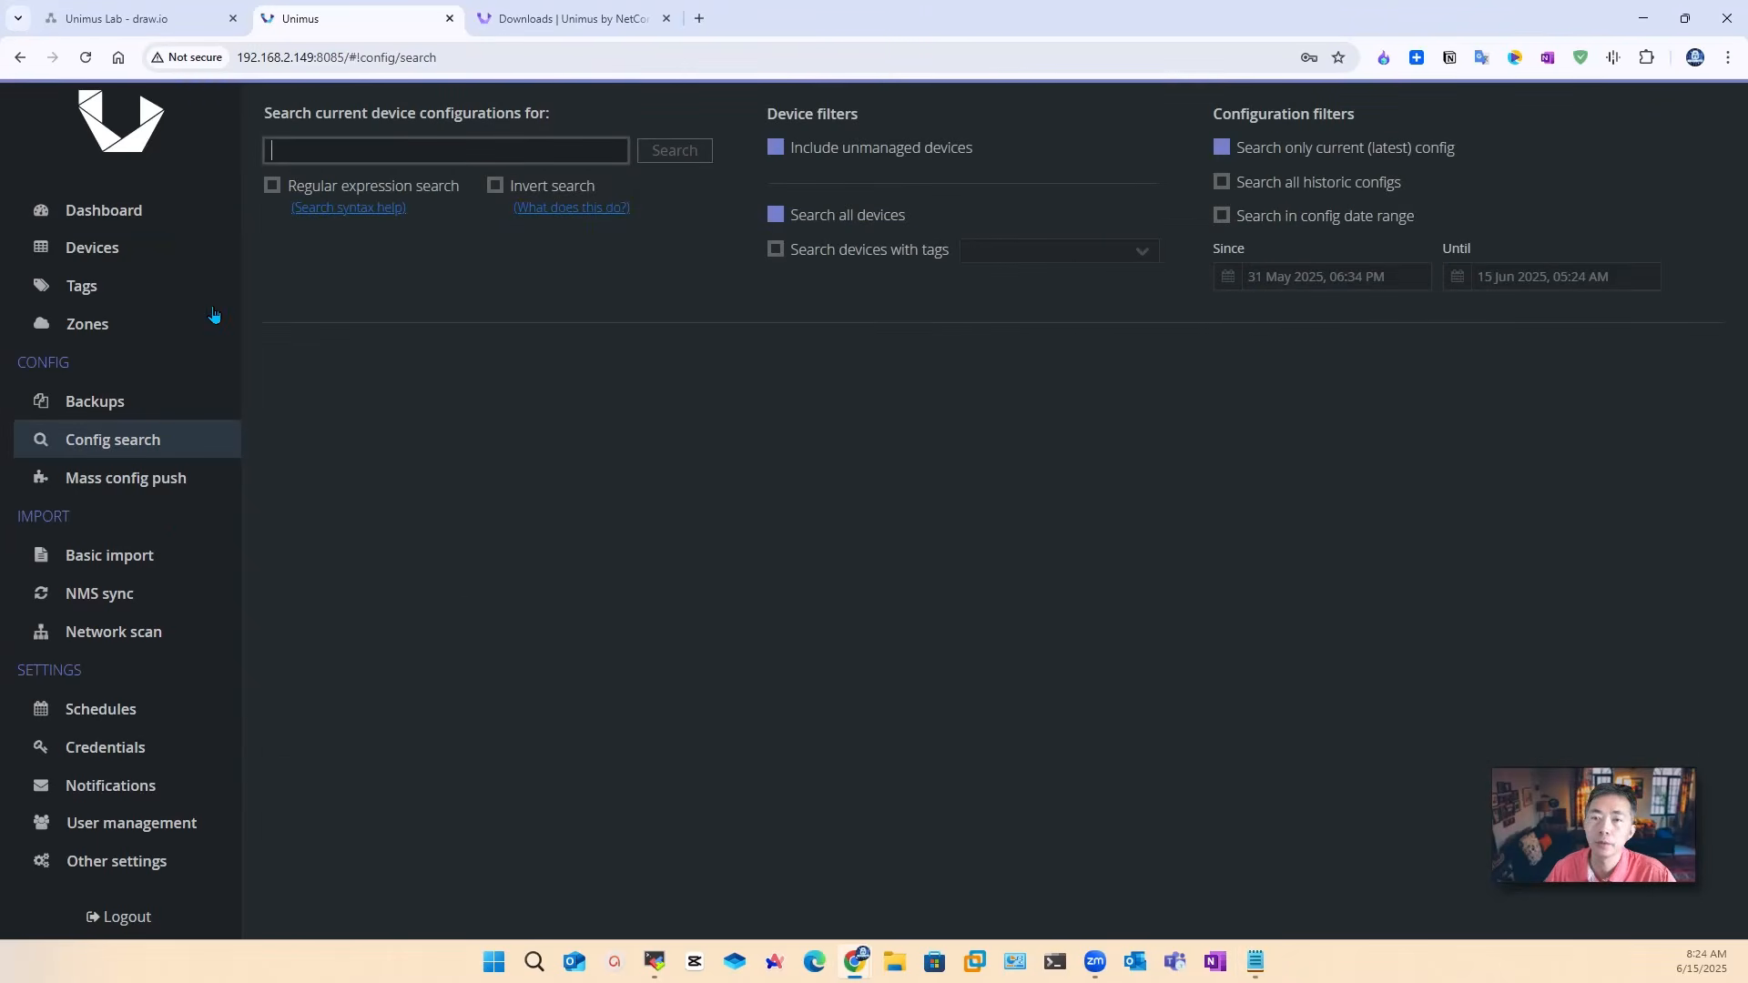
Step: Search device configurations for 'vlan' and review the matching lines
left_click(333, 147)
type("vlan")
key("Return")
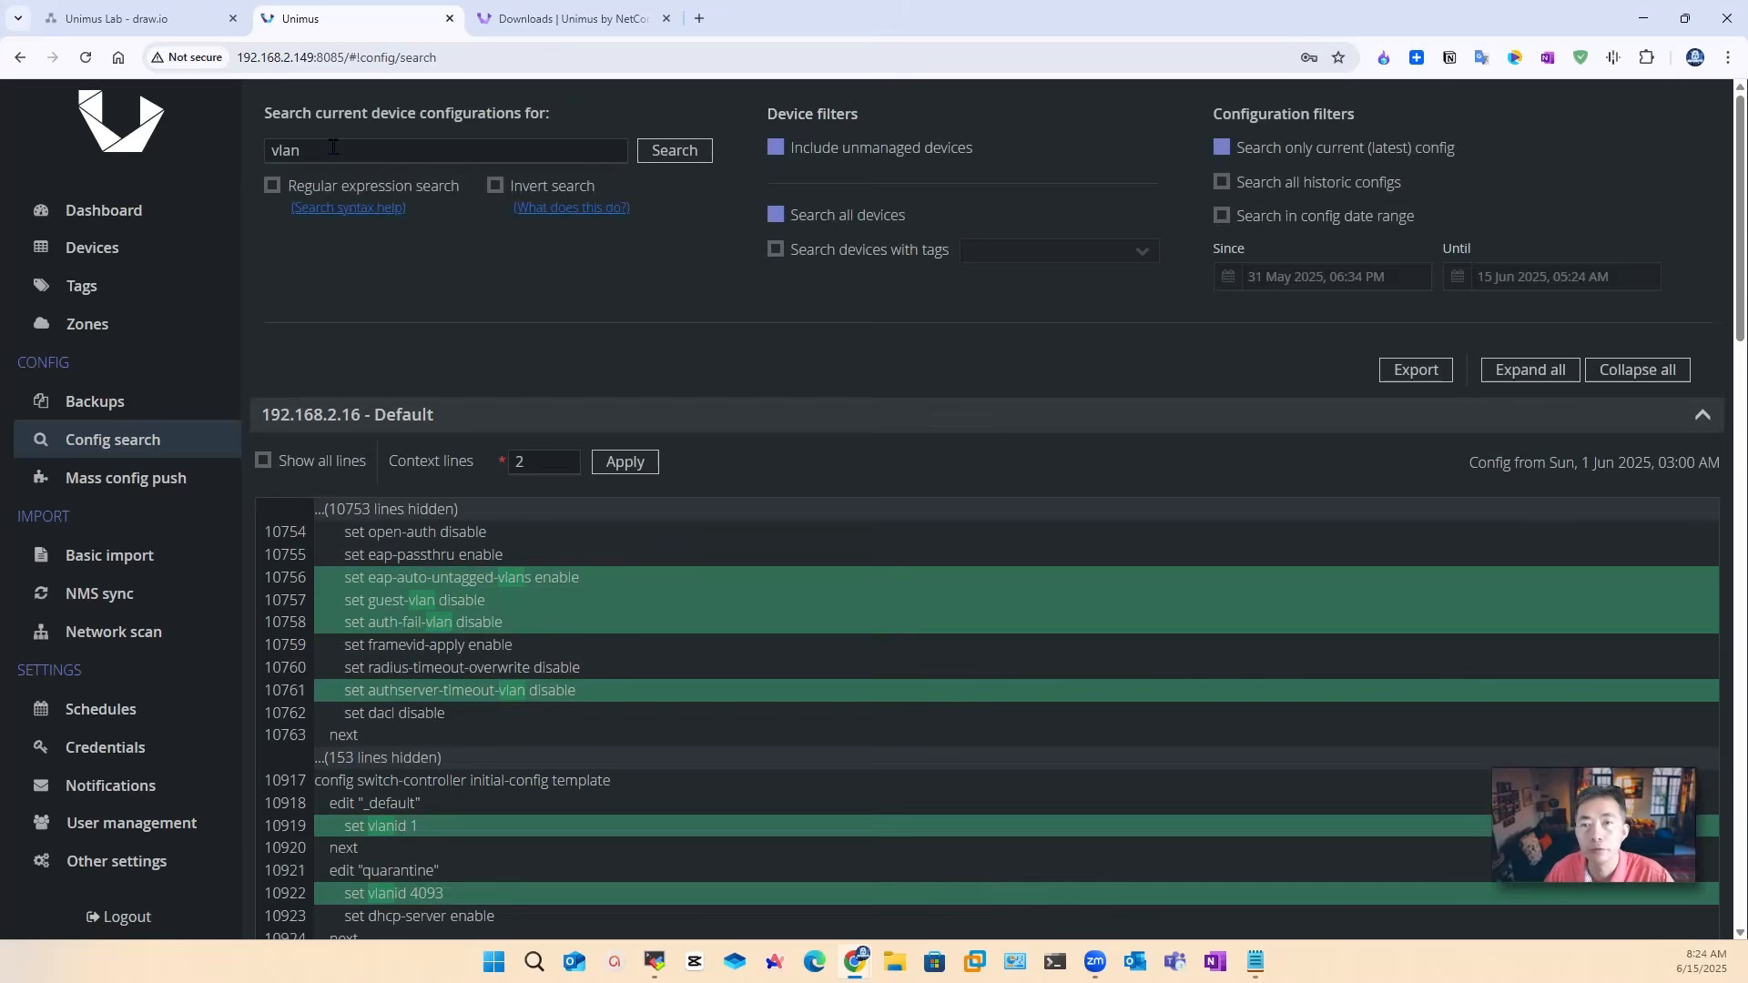
scroll(500, 316, "down", 10)
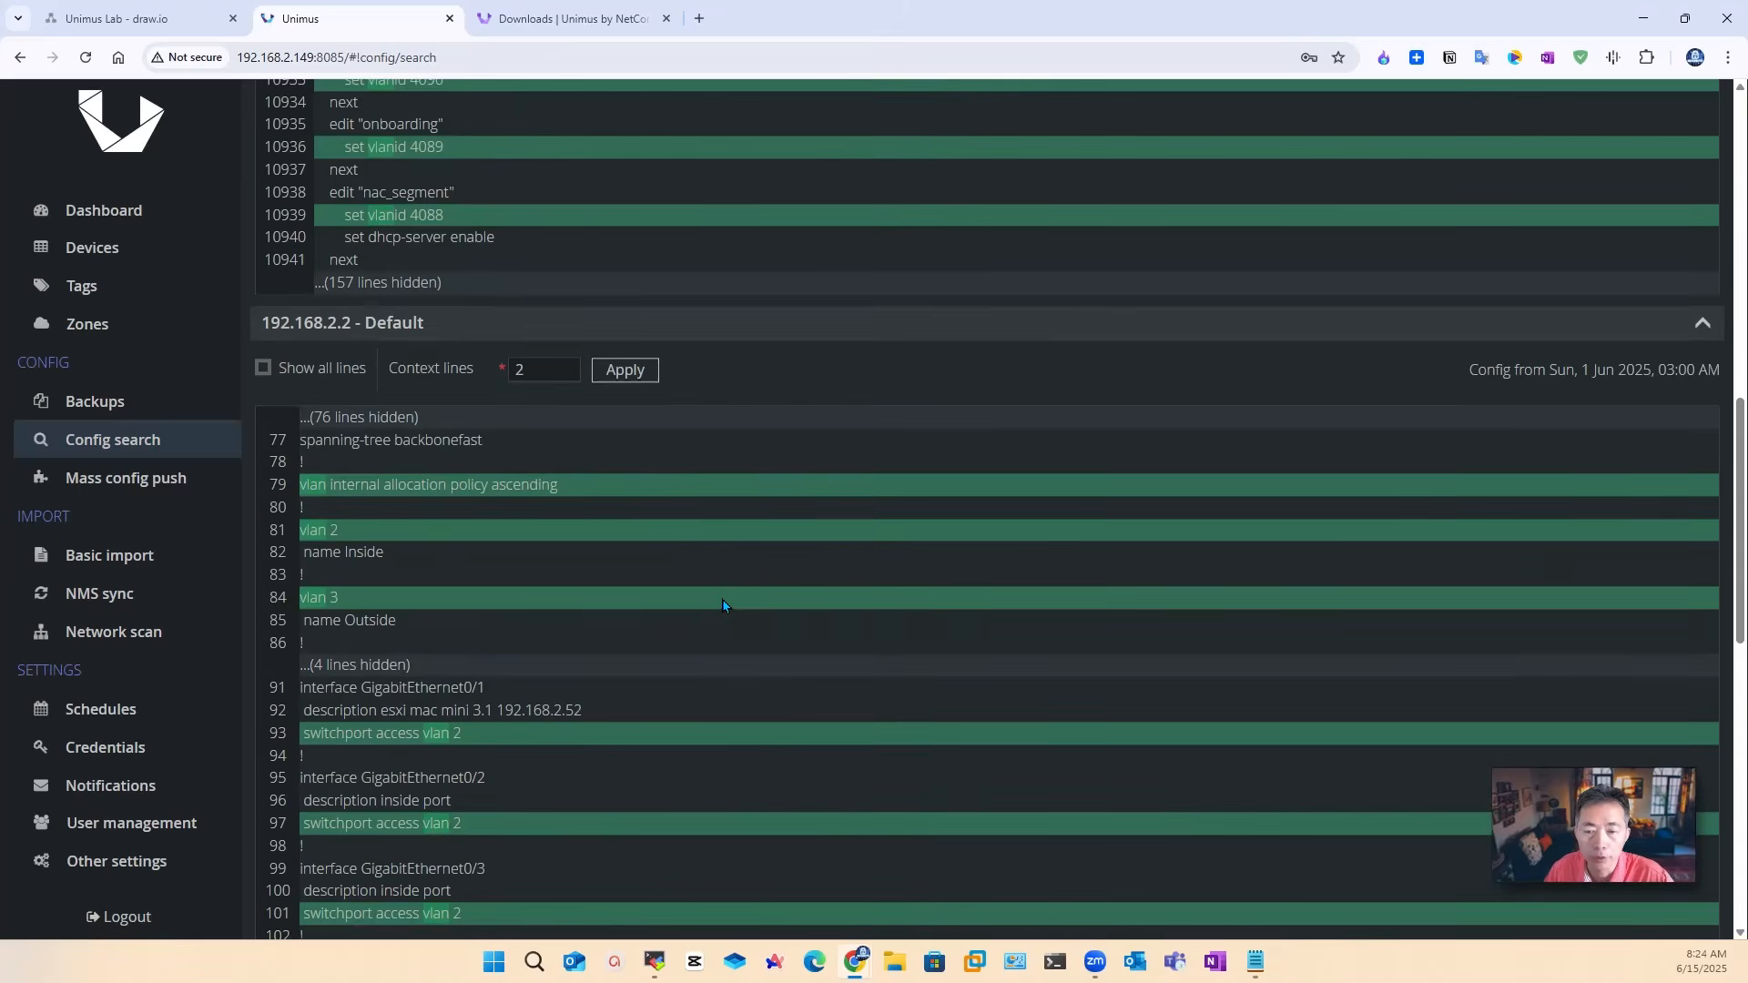
scroll(723, 605, "up", 10)
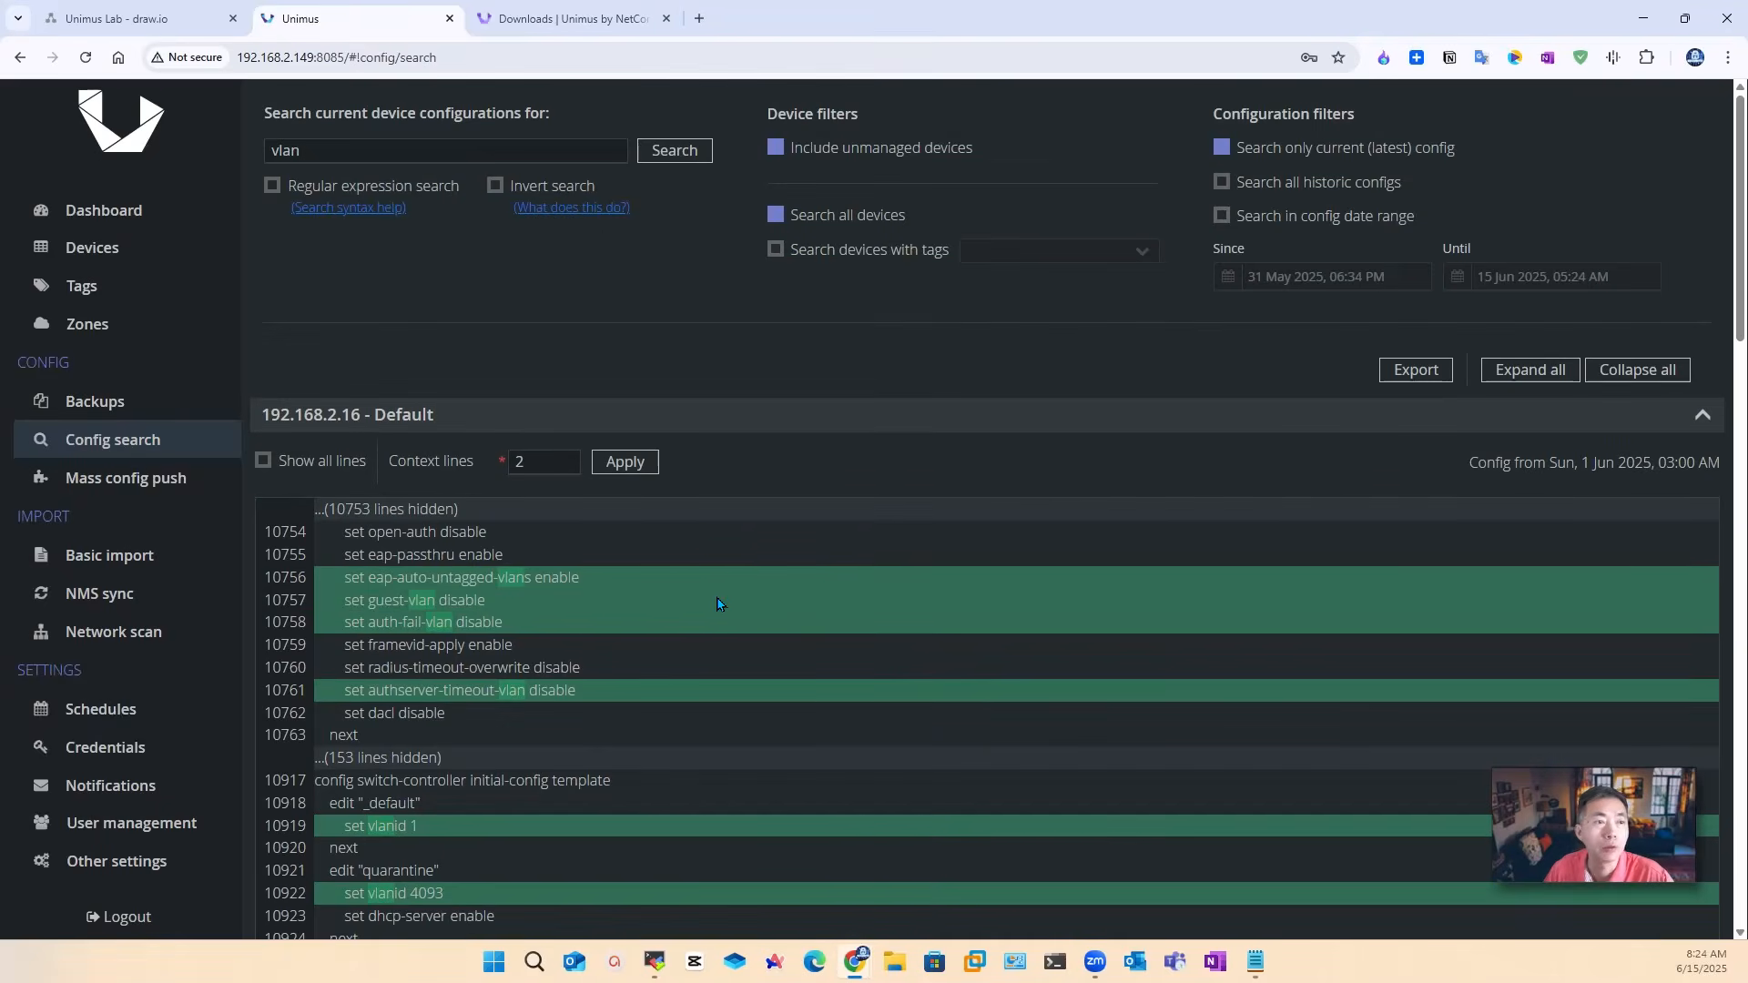
Step: Review the export options for the vlan results, cancel without exporting, and go to Backups
left_click(1421, 373)
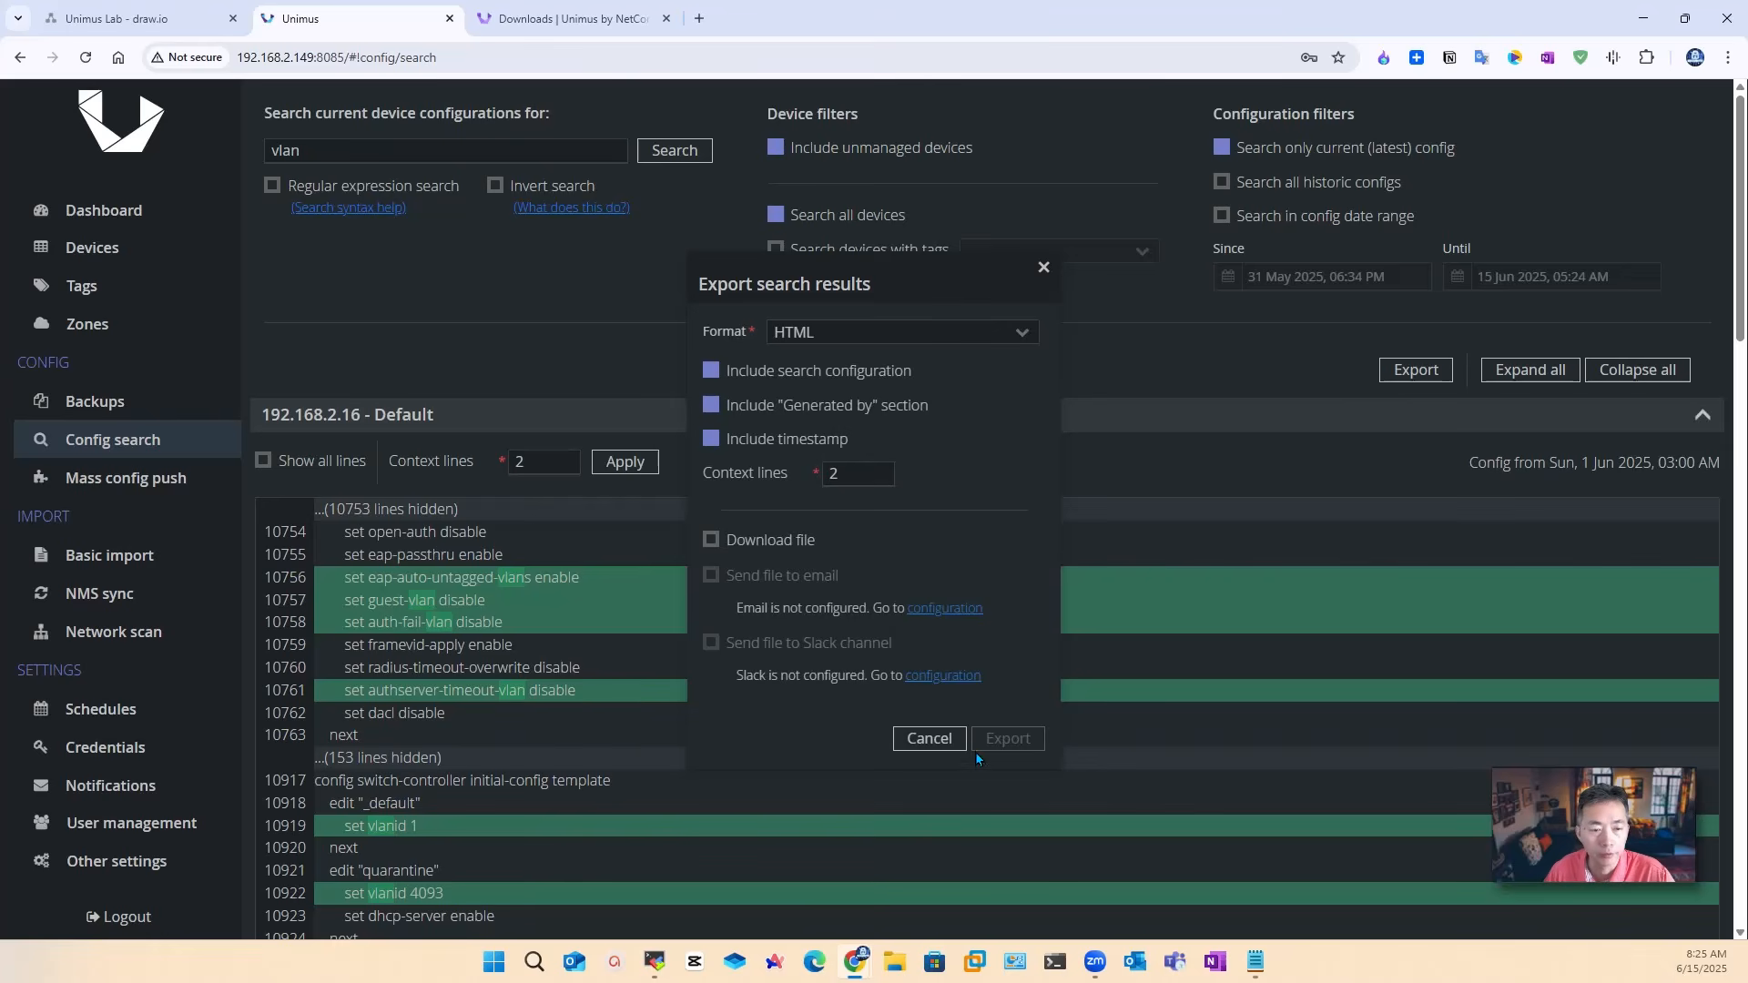
left_click(928, 738)
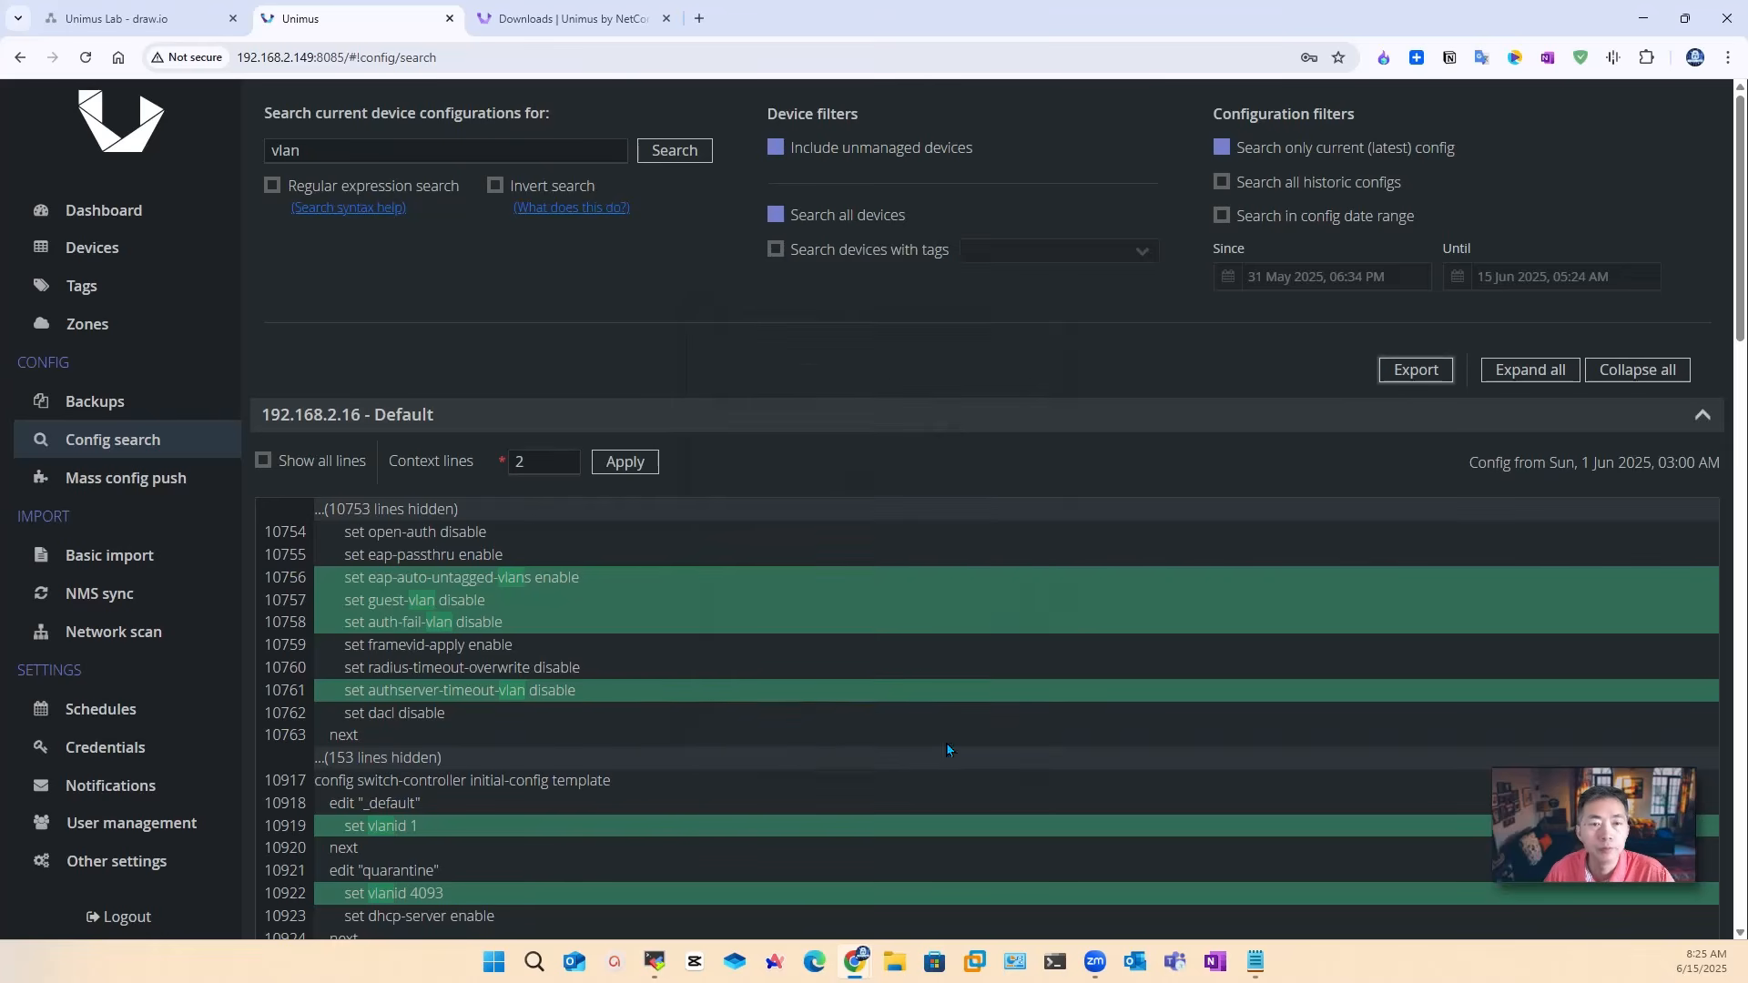
left_click(137, 416)
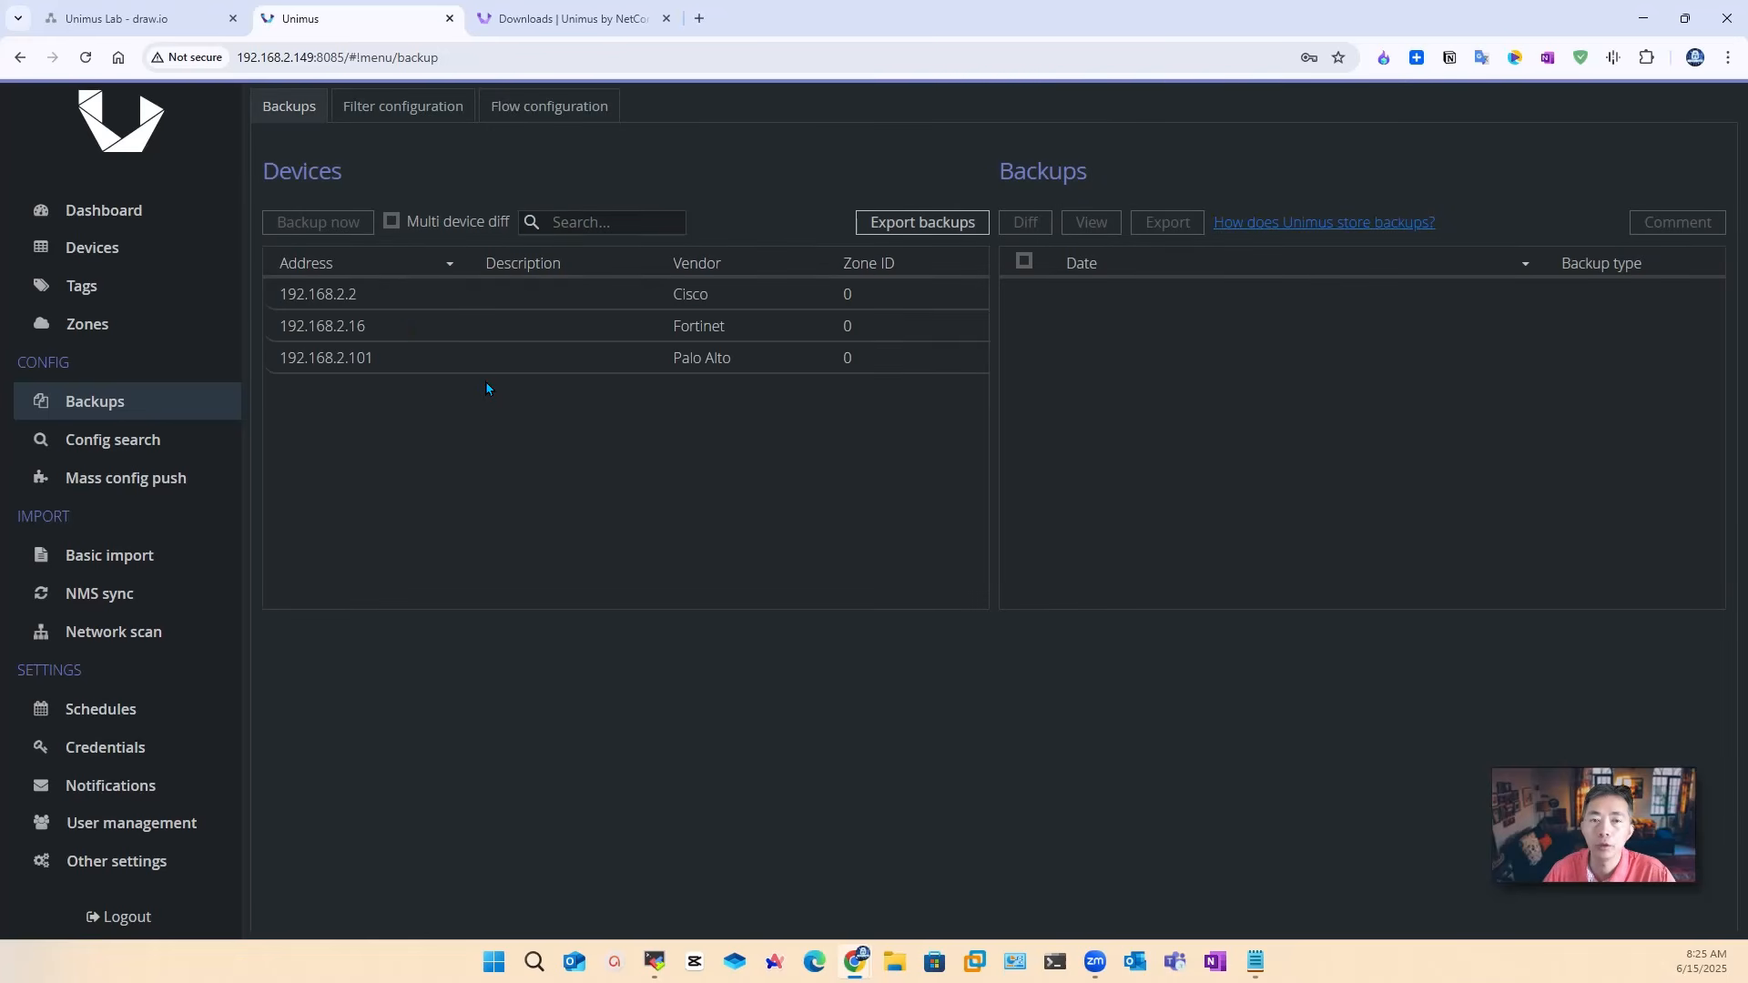
Step: Open the Cisco 192.168.2.2 text backup's export with Download file selected, then close the dialog
left_click(380, 298)
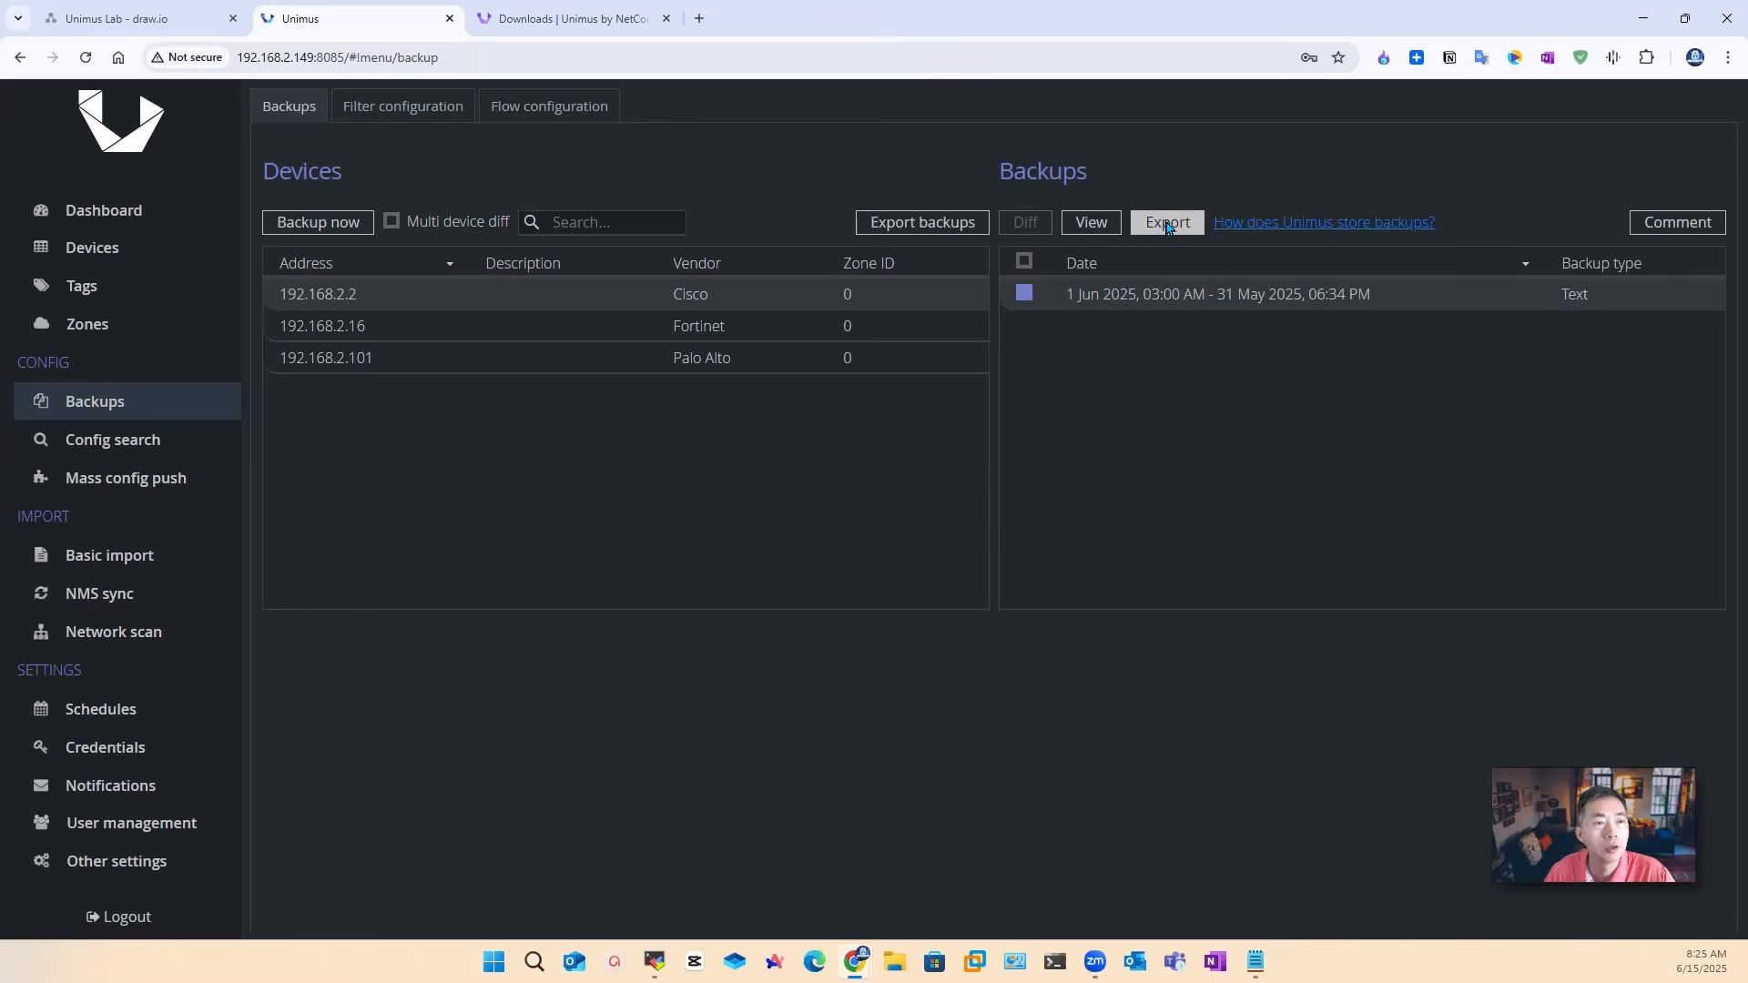
left_click(1168, 225)
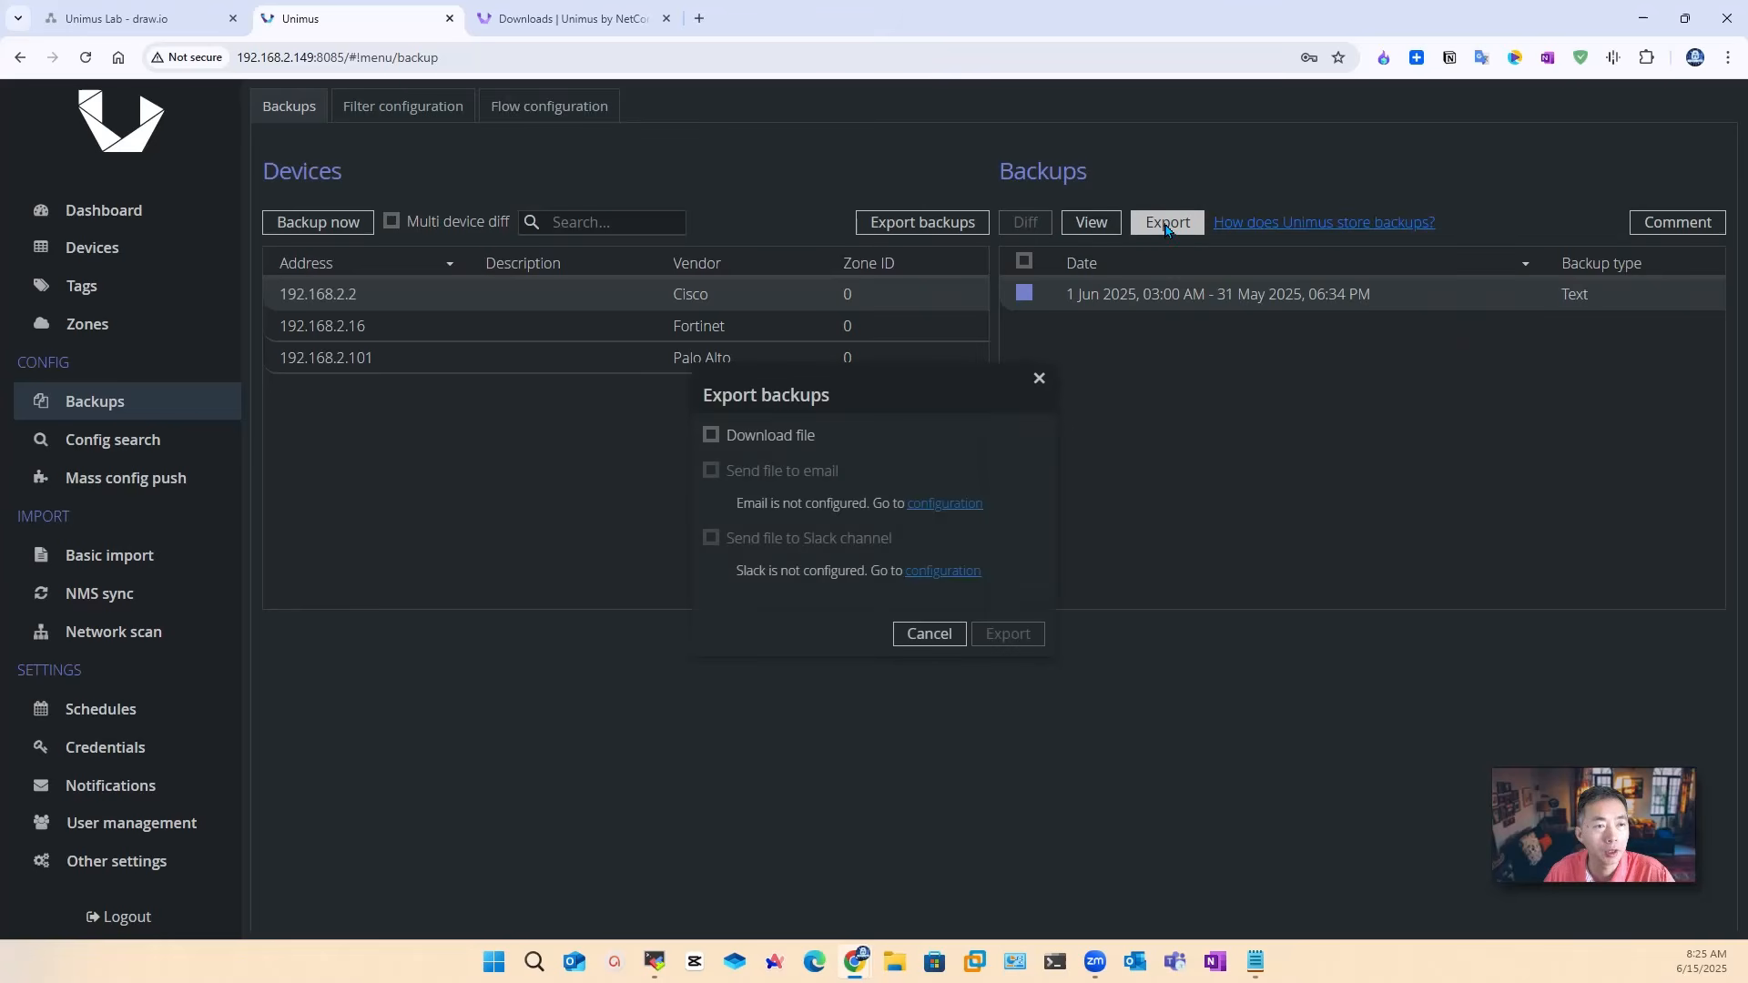
left_click(813, 442)
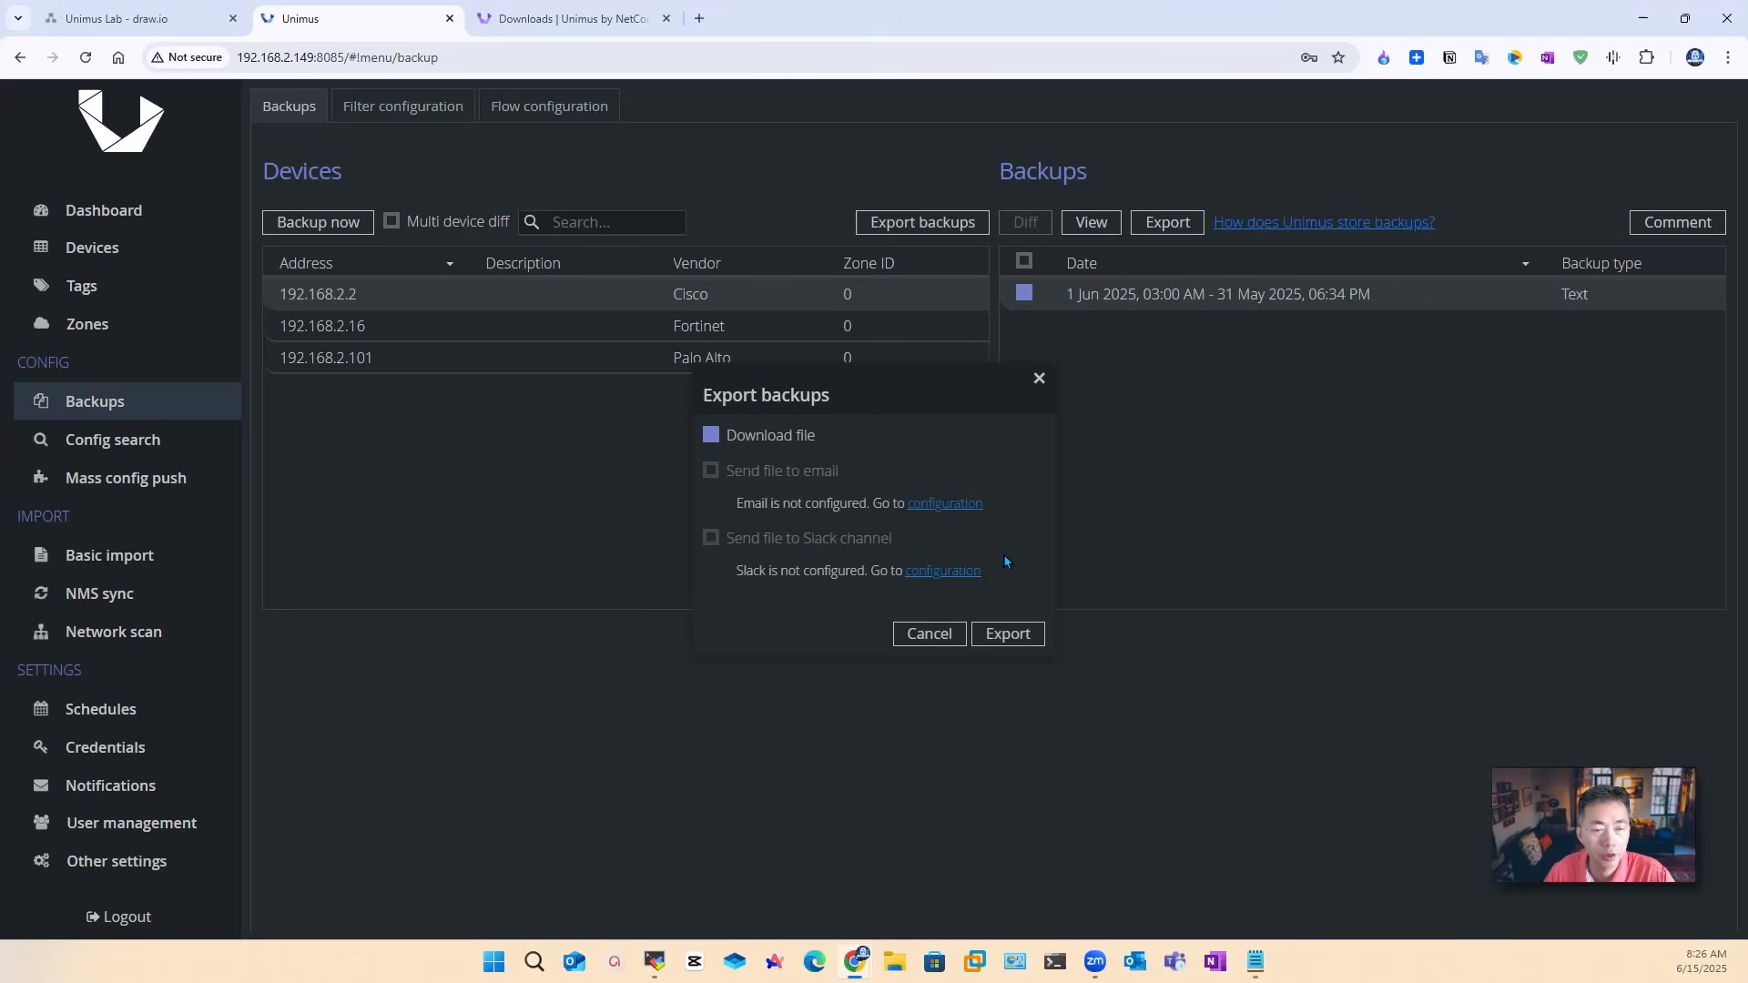
left_click(929, 634)
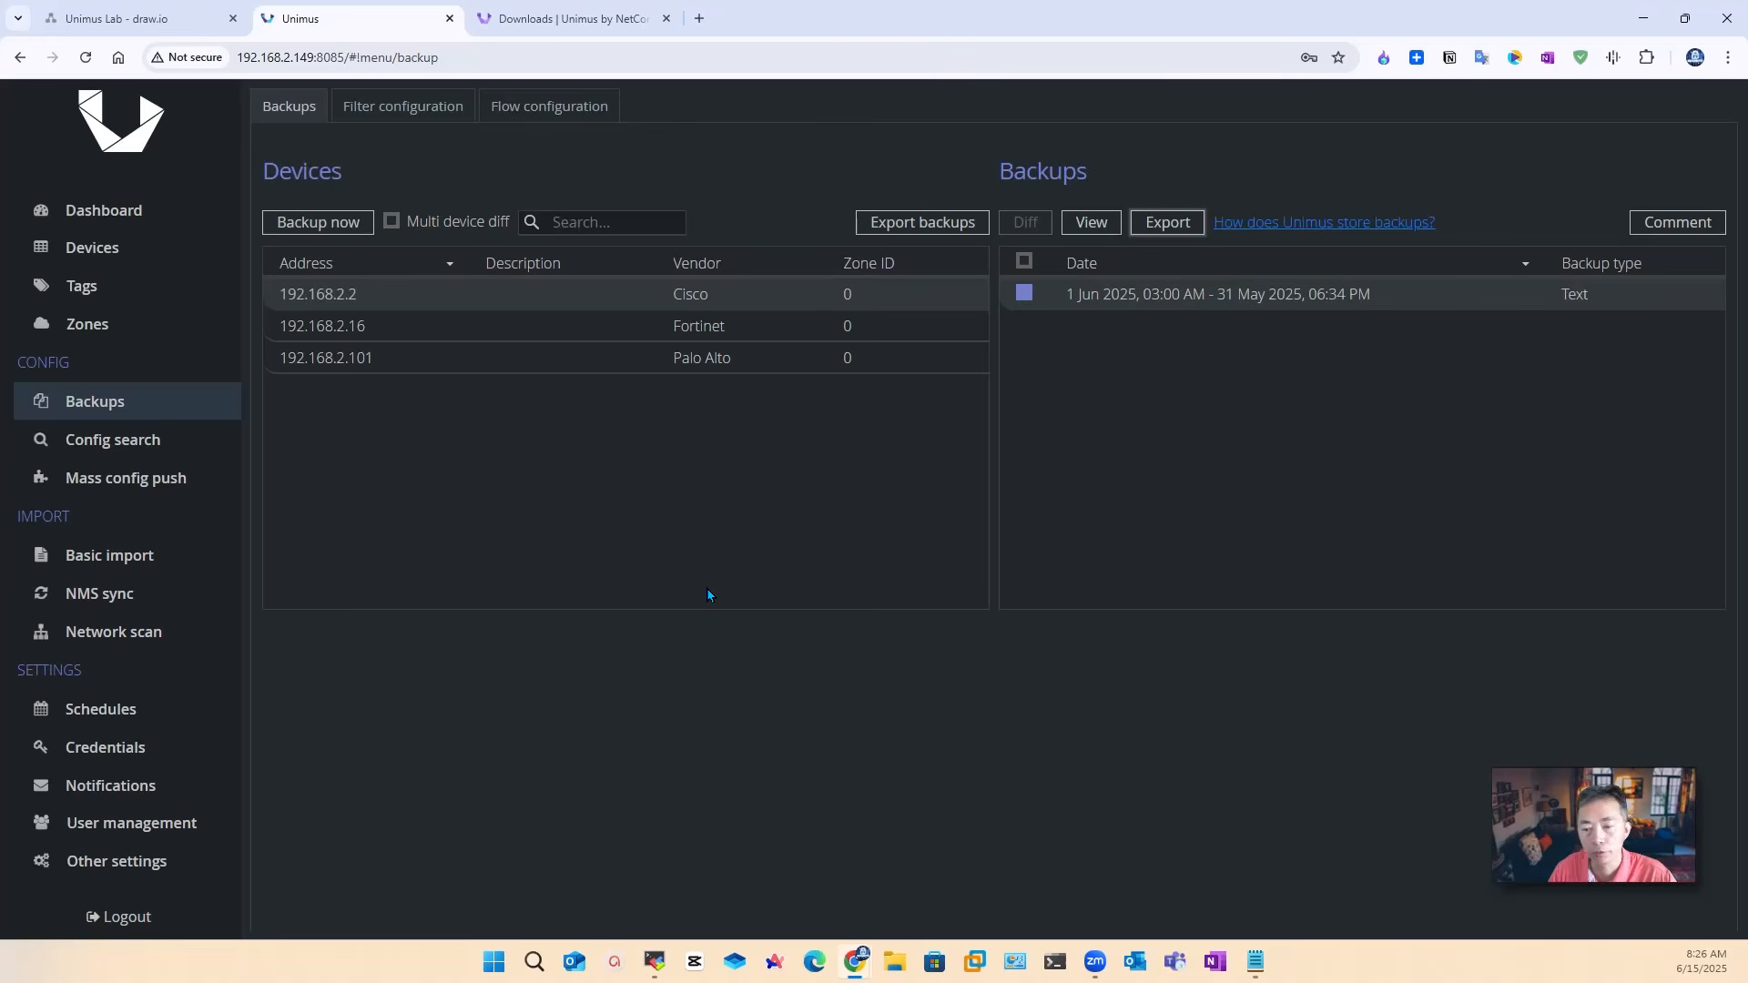
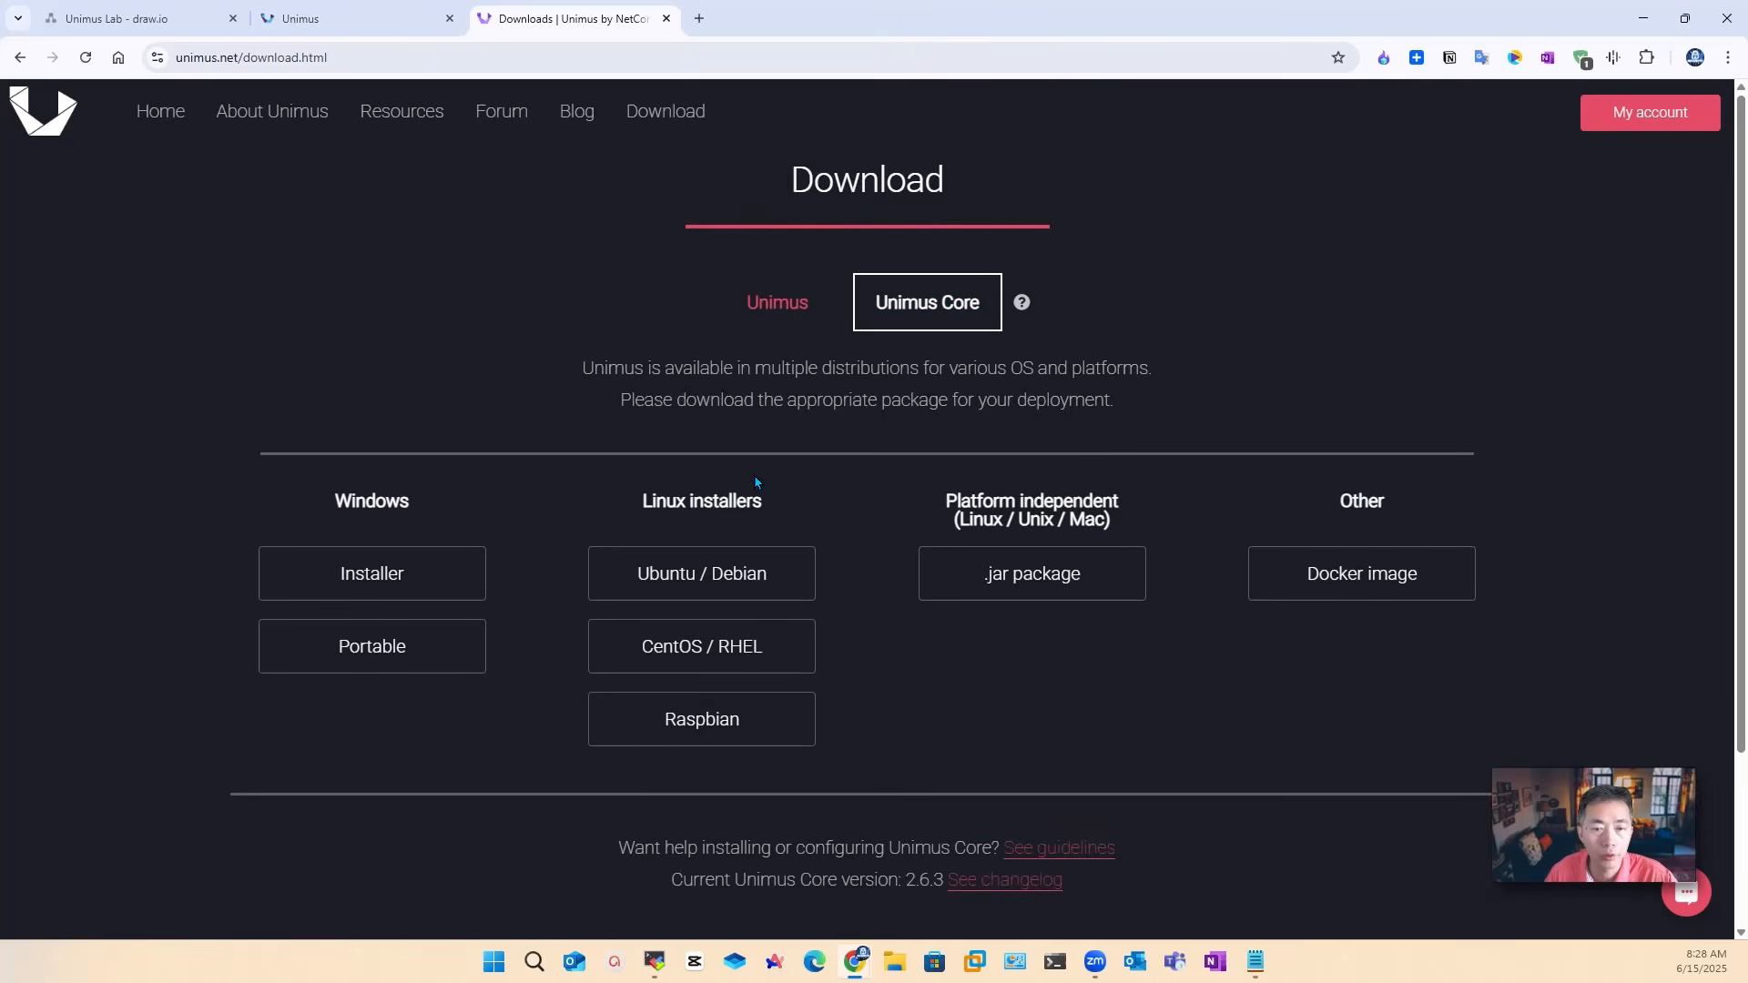
Step: Copy the Ubuntu / Debian Unimus Core install commands from the wiki, then switch to the Ubuntu server terminal
left_click_drag(628, 507, 780, 519)
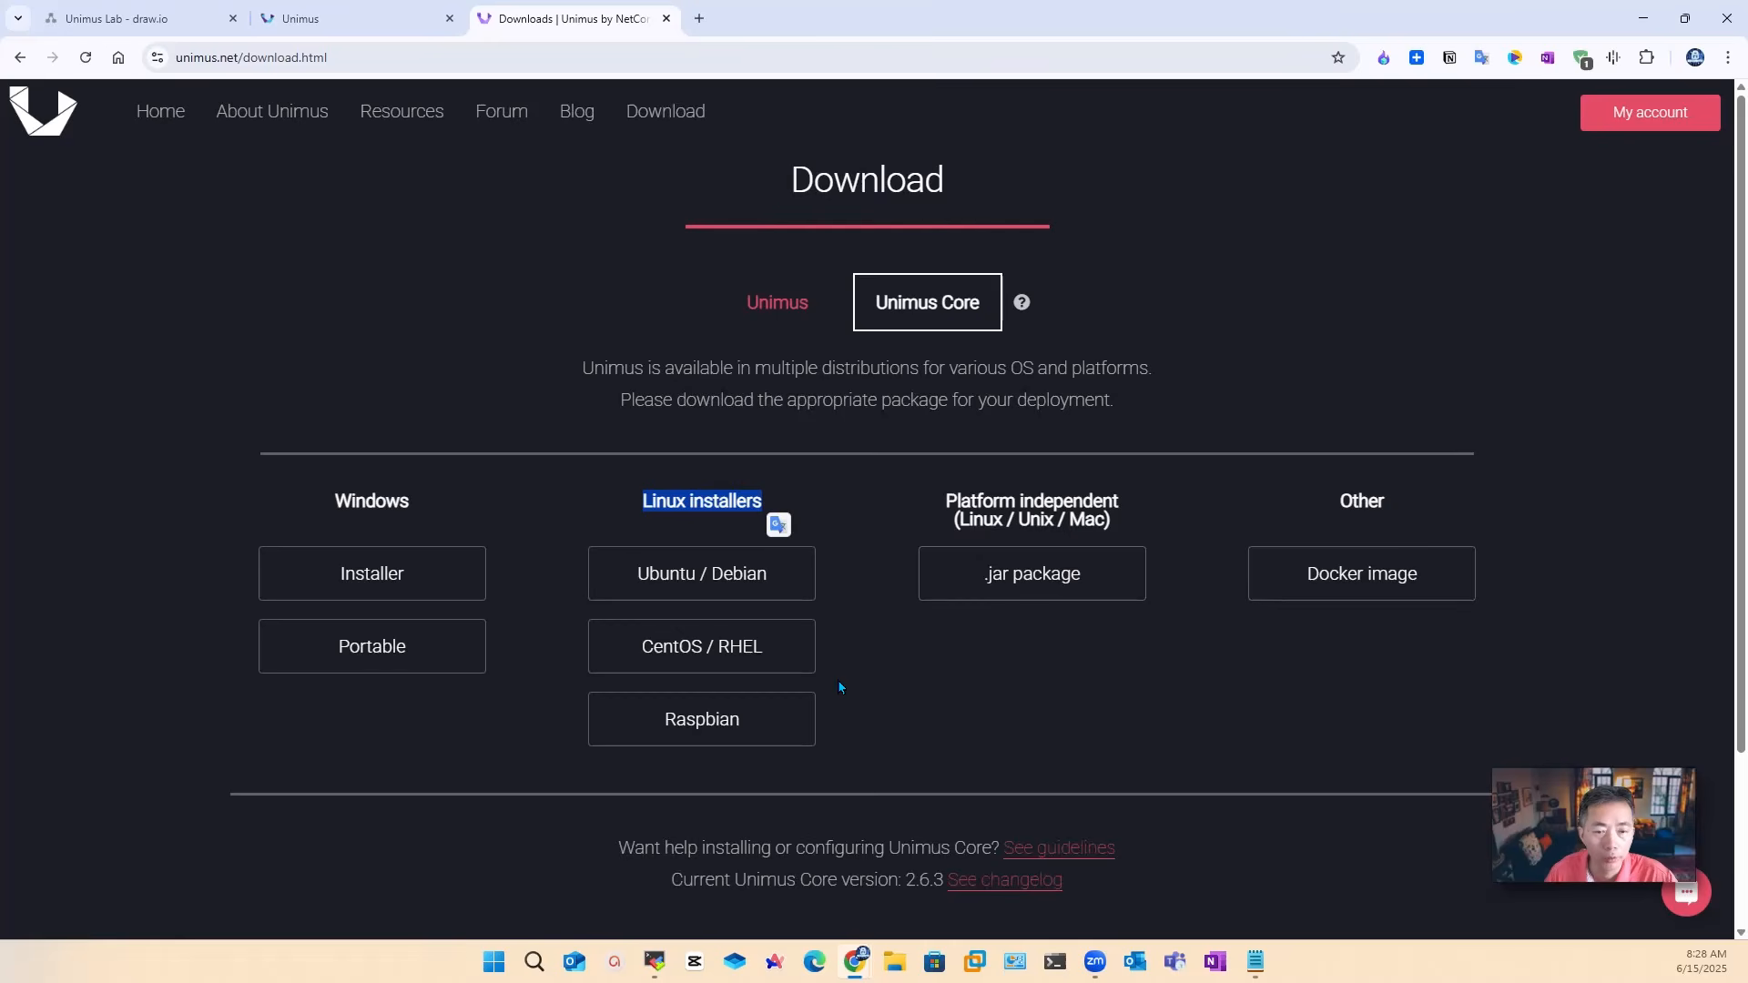
left_click(765, 594)
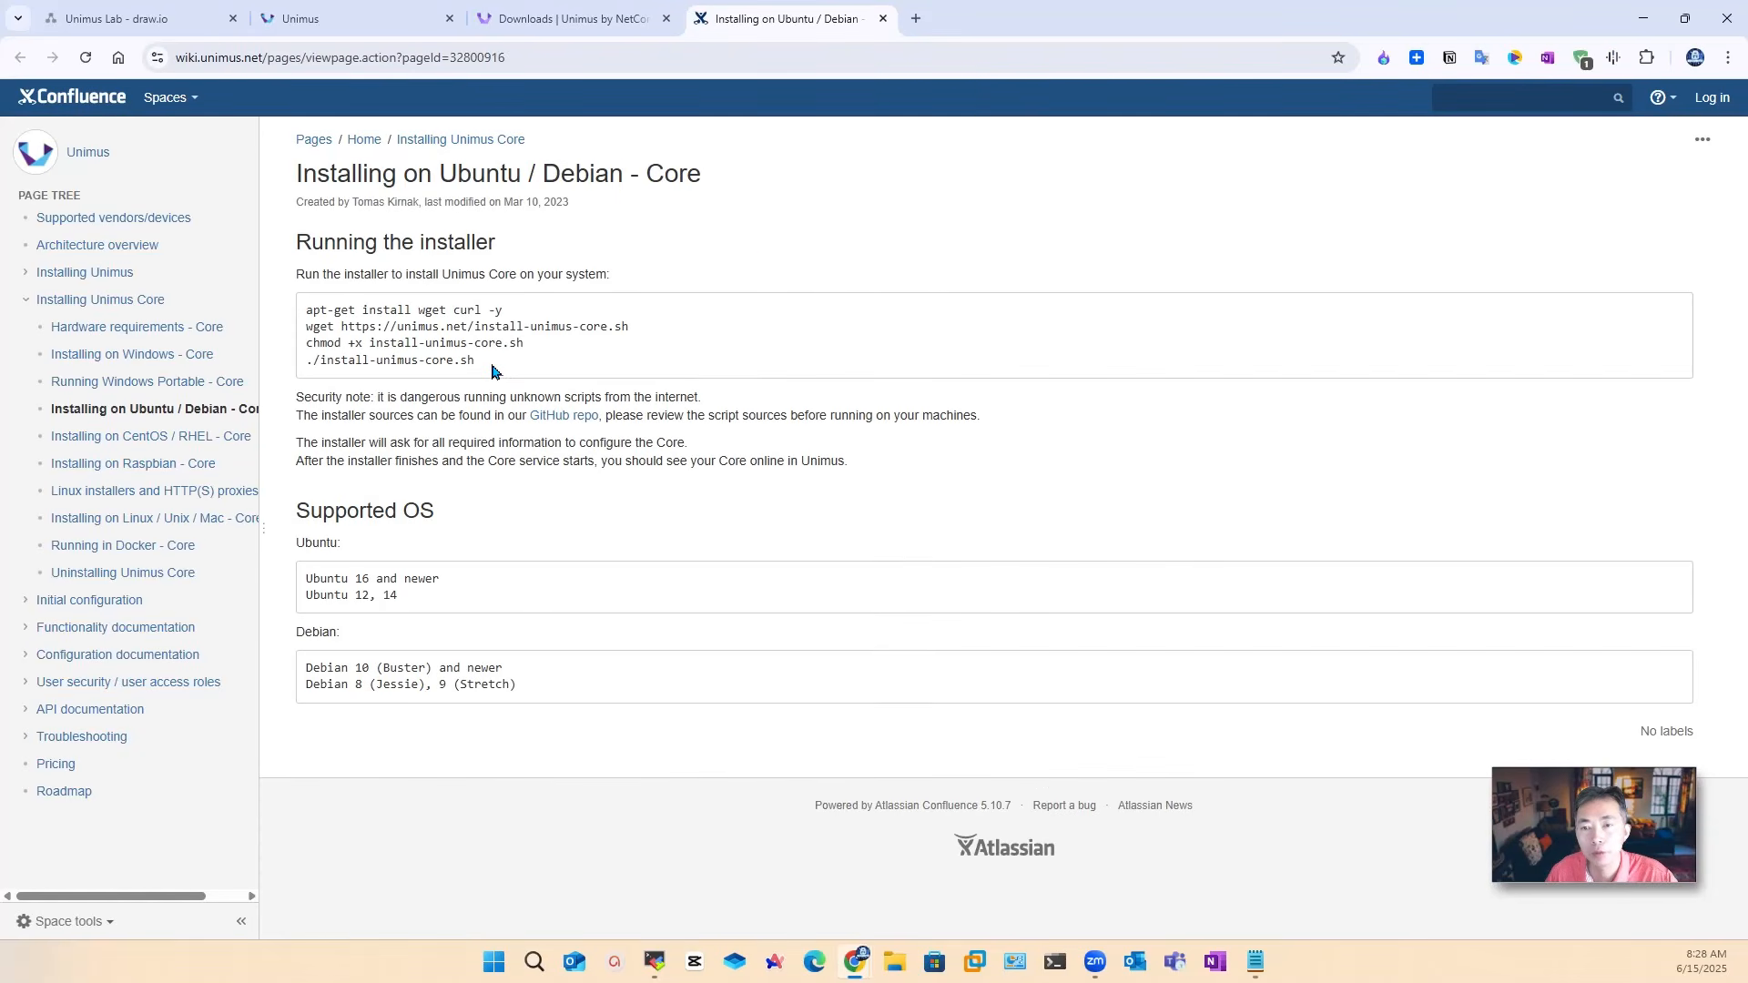
left_click_drag(492, 371, 287, 287)
key("ctrl+c")
right_click(386, 311)
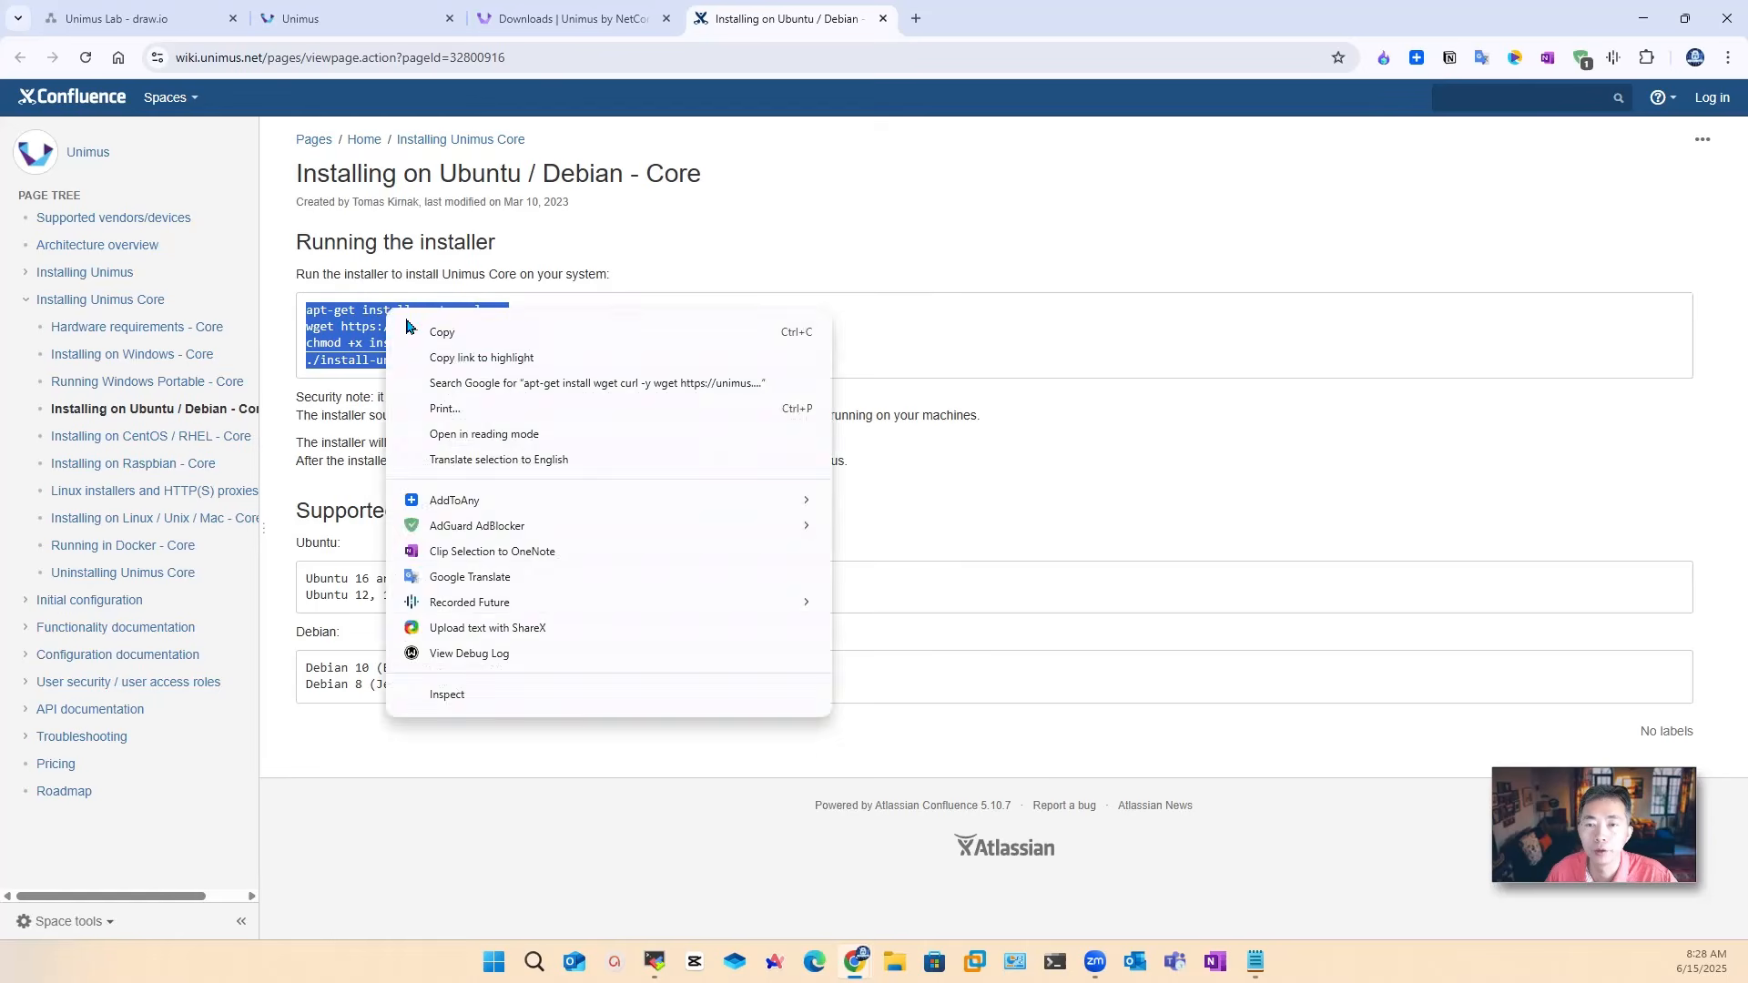
left_click(412, 333)
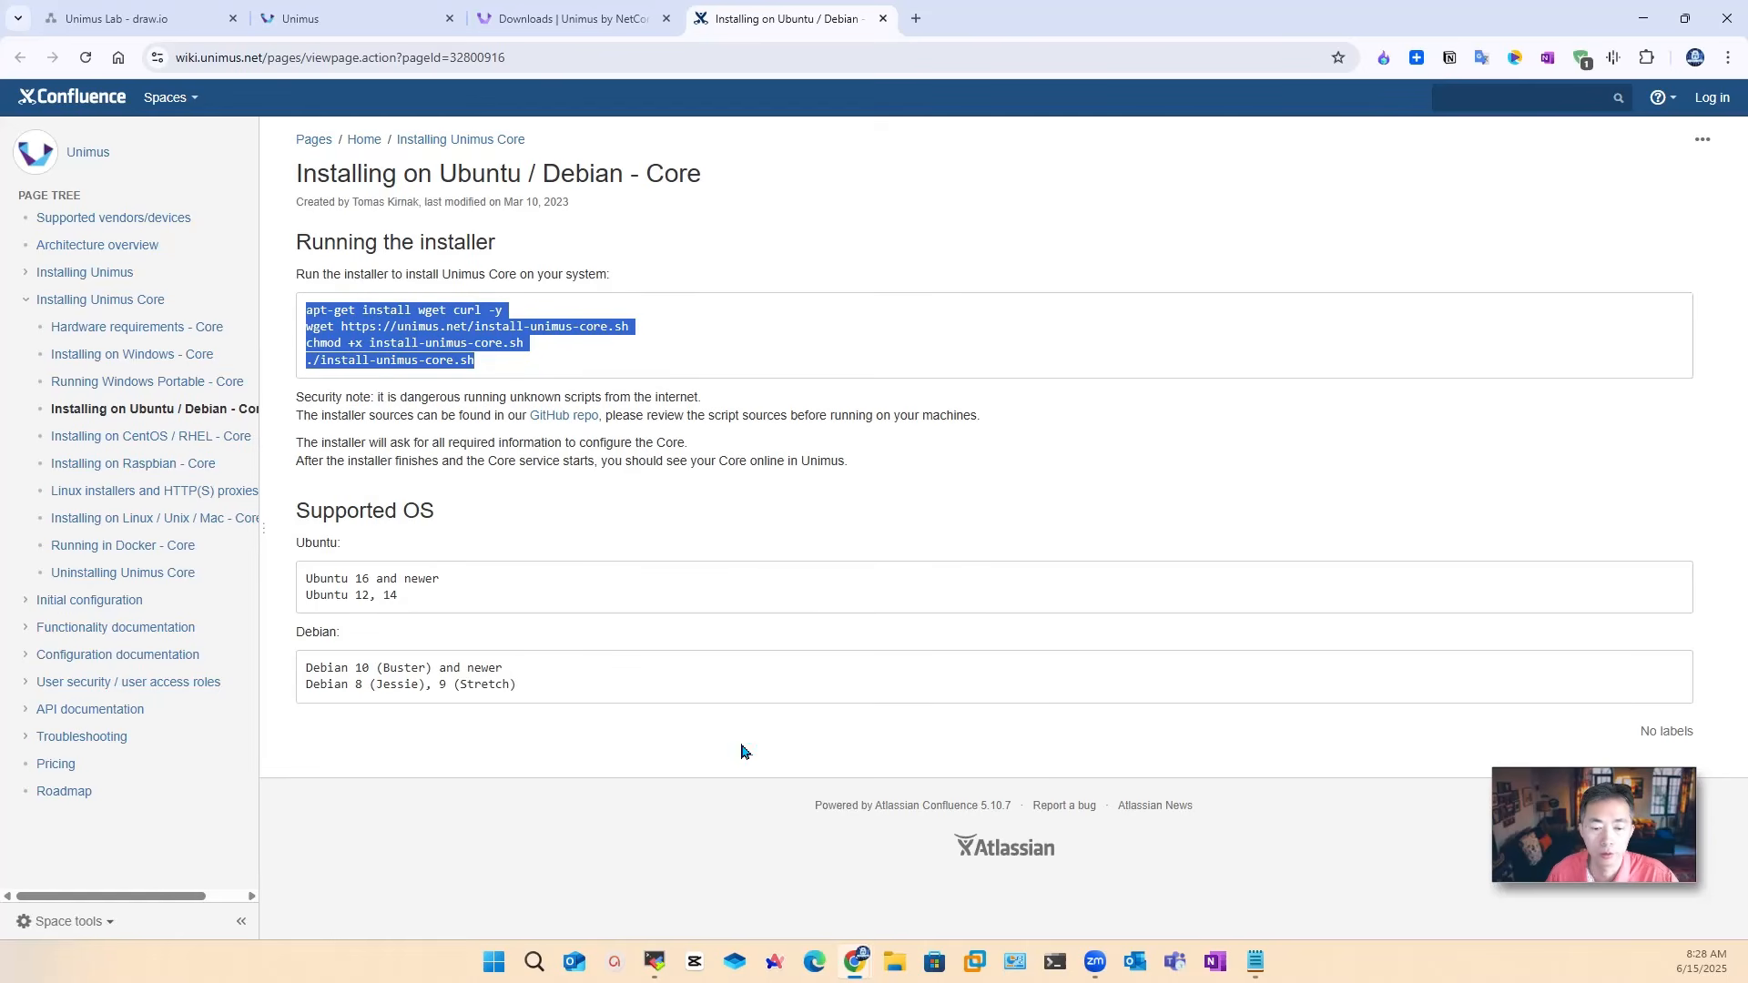
mouse_move(654, 962)
left_click(753, 879)
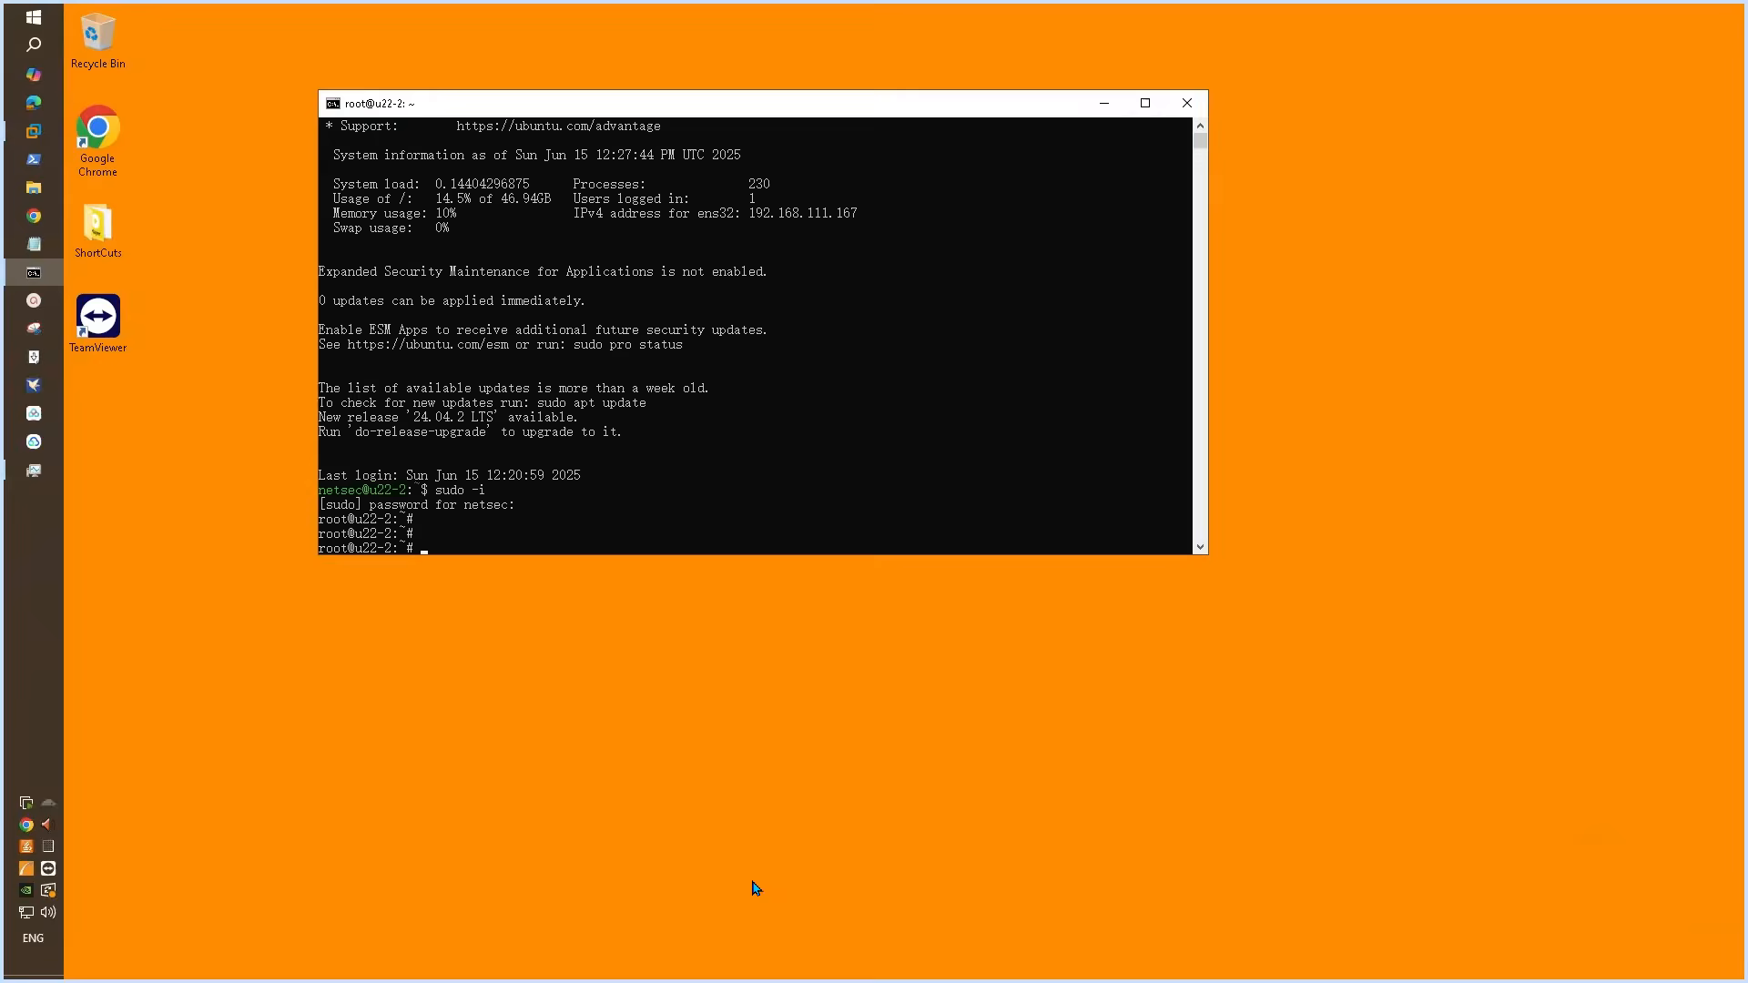
Step: Paste the install commands, run ./install-unimus-core.sh, and continue past the installer's welcome prompt
right_click(834, 379)
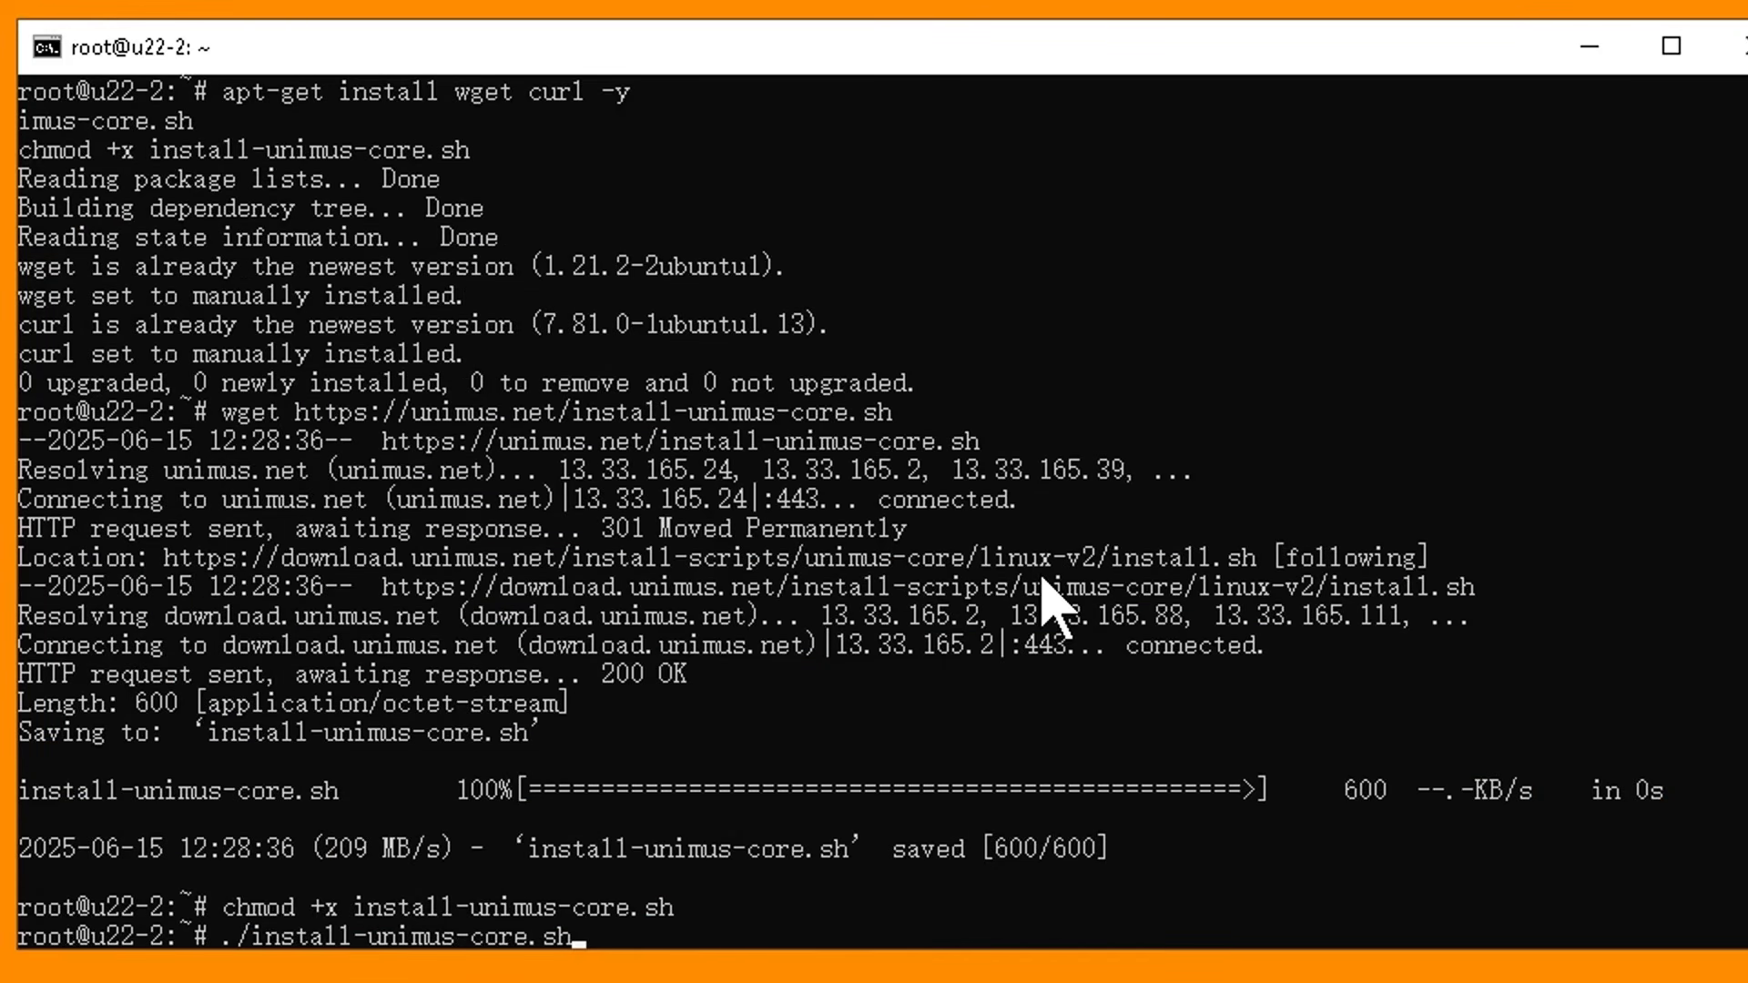
key("Return")
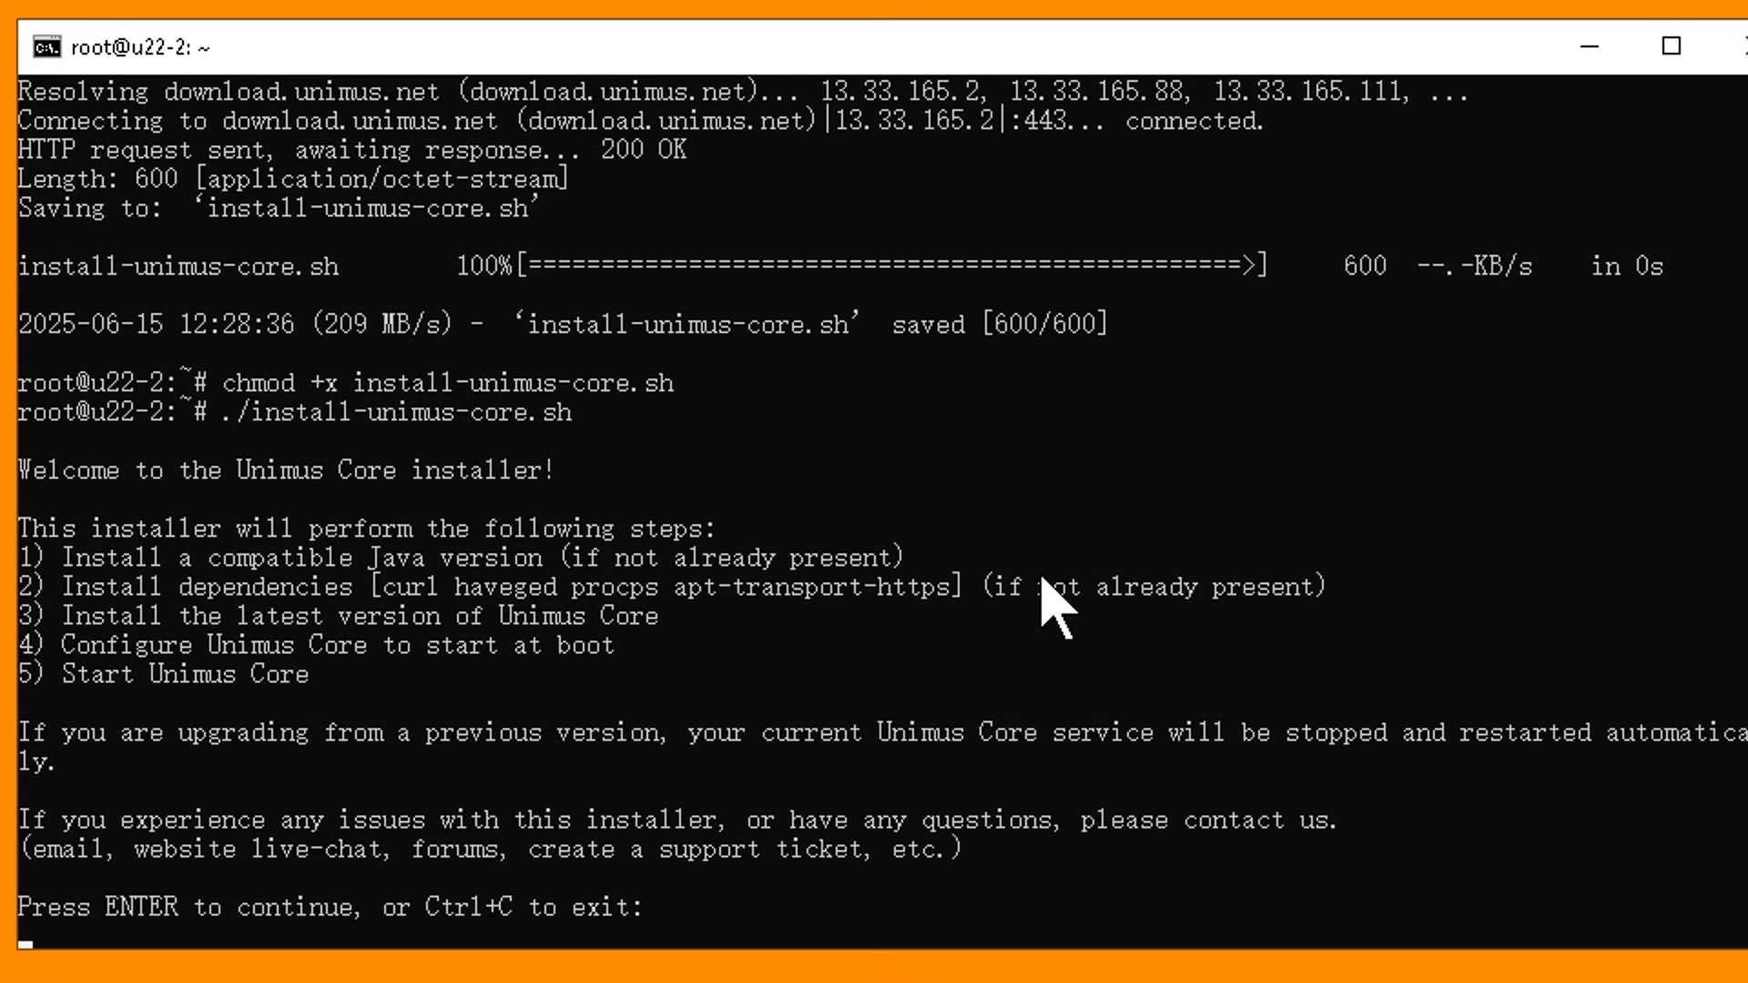
key("Return")
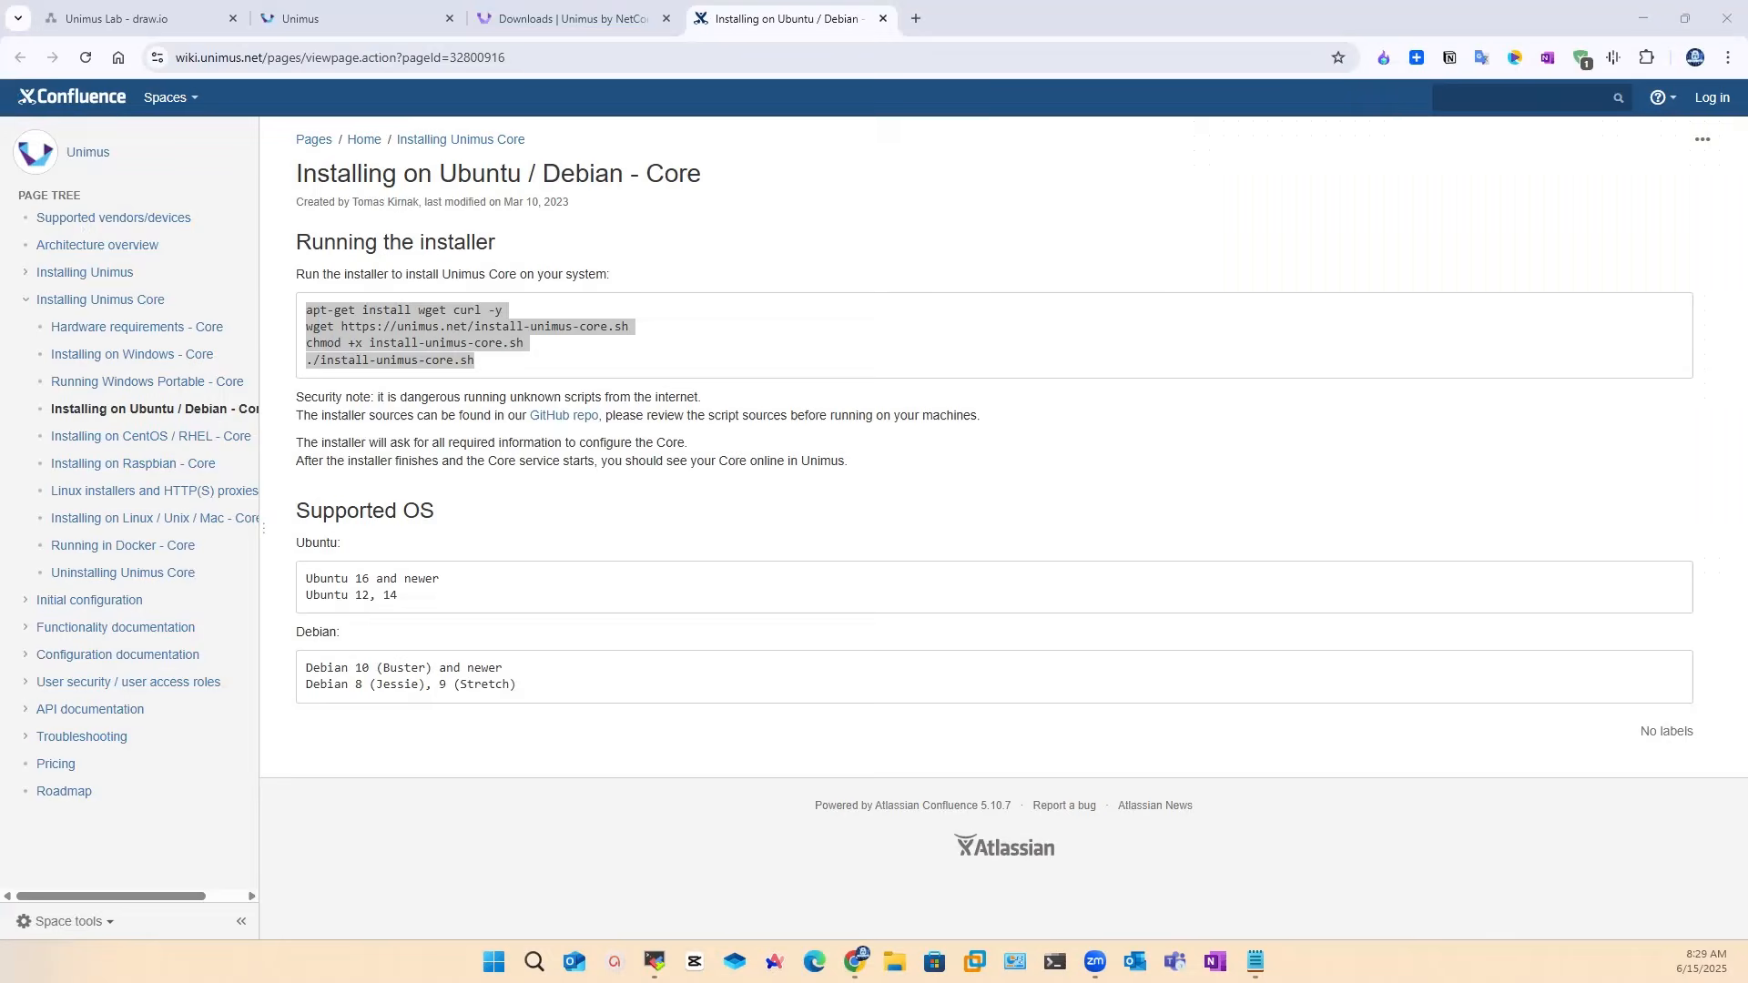
left_click_drag(546, 320, 474, 361)
Step: Add zone 'remote1' with description 192.168.111.x, ID 1, and Remote core connection method
left_click(300, 18)
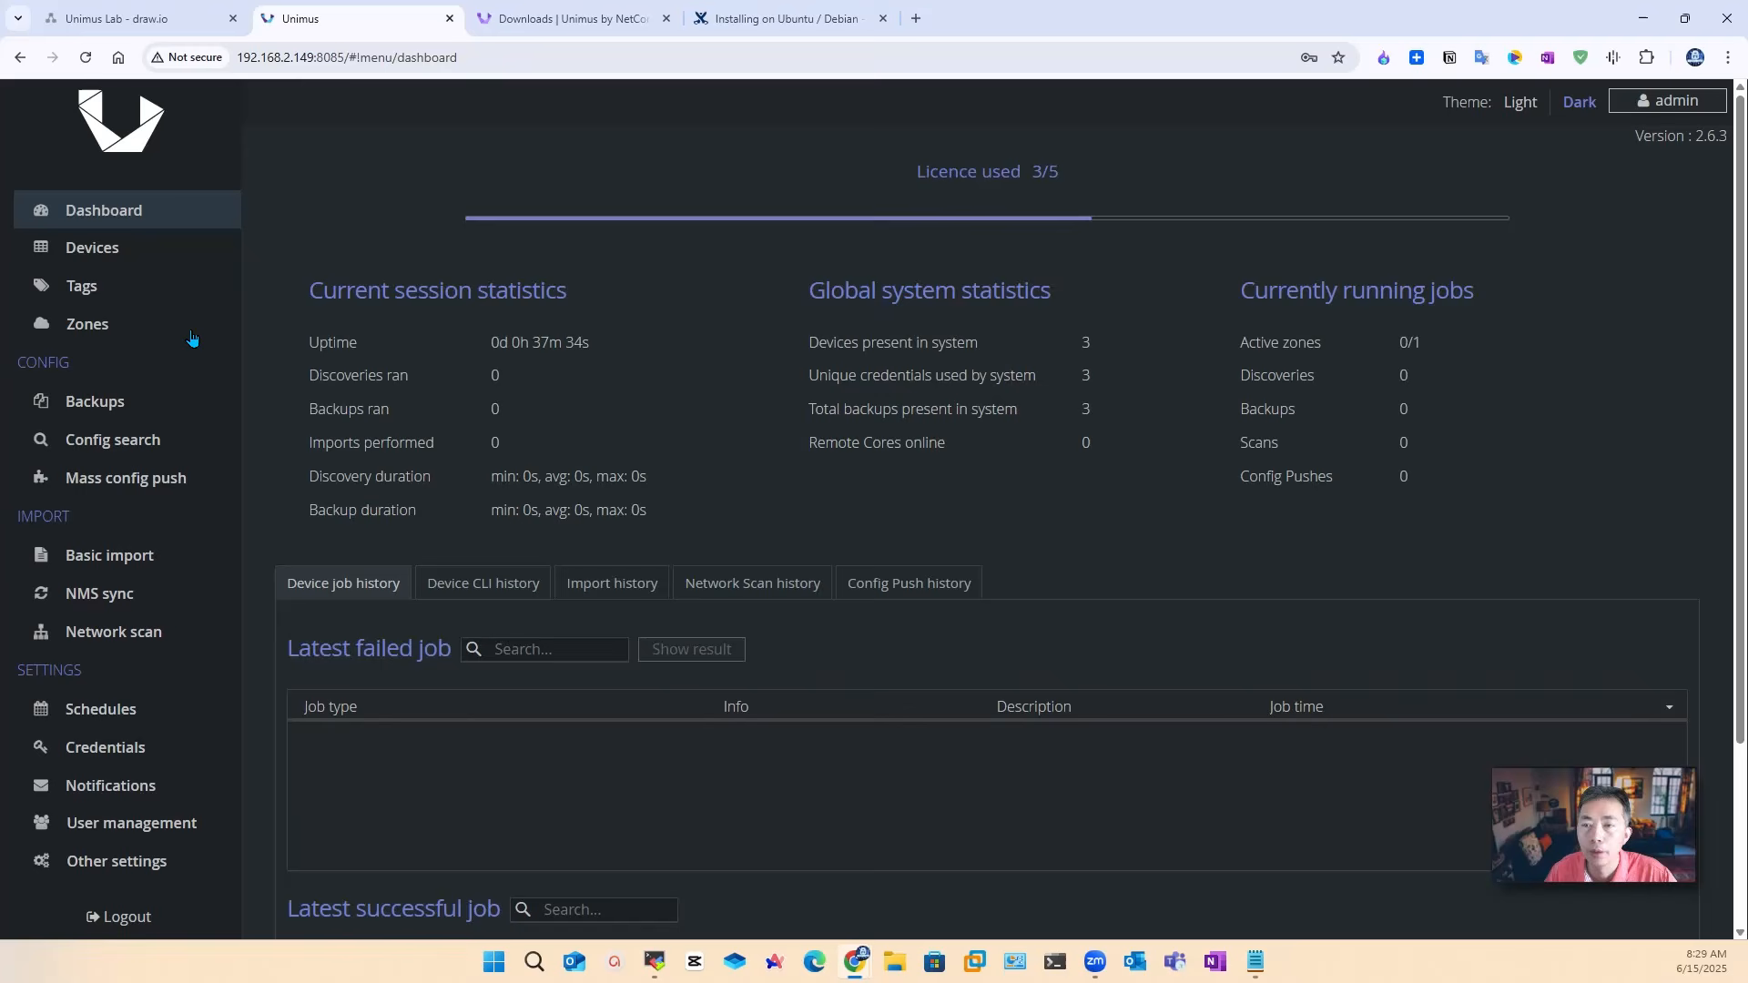
left_click(87, 324)
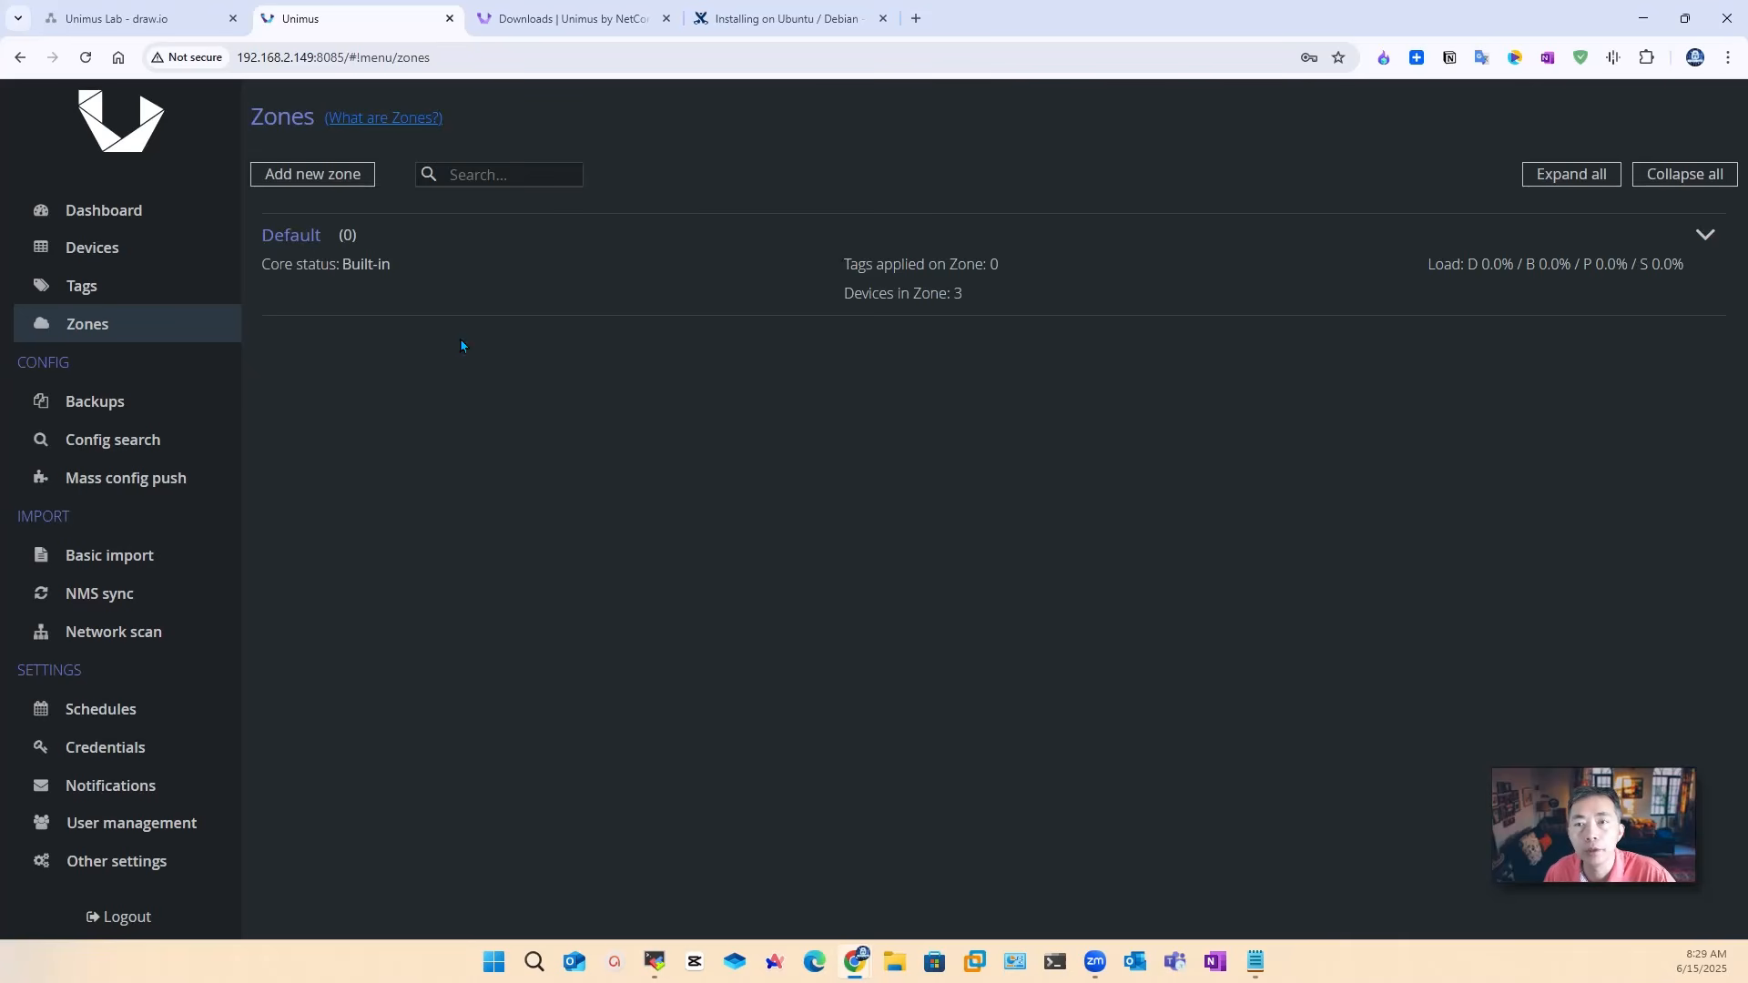
left_click(351, 175)
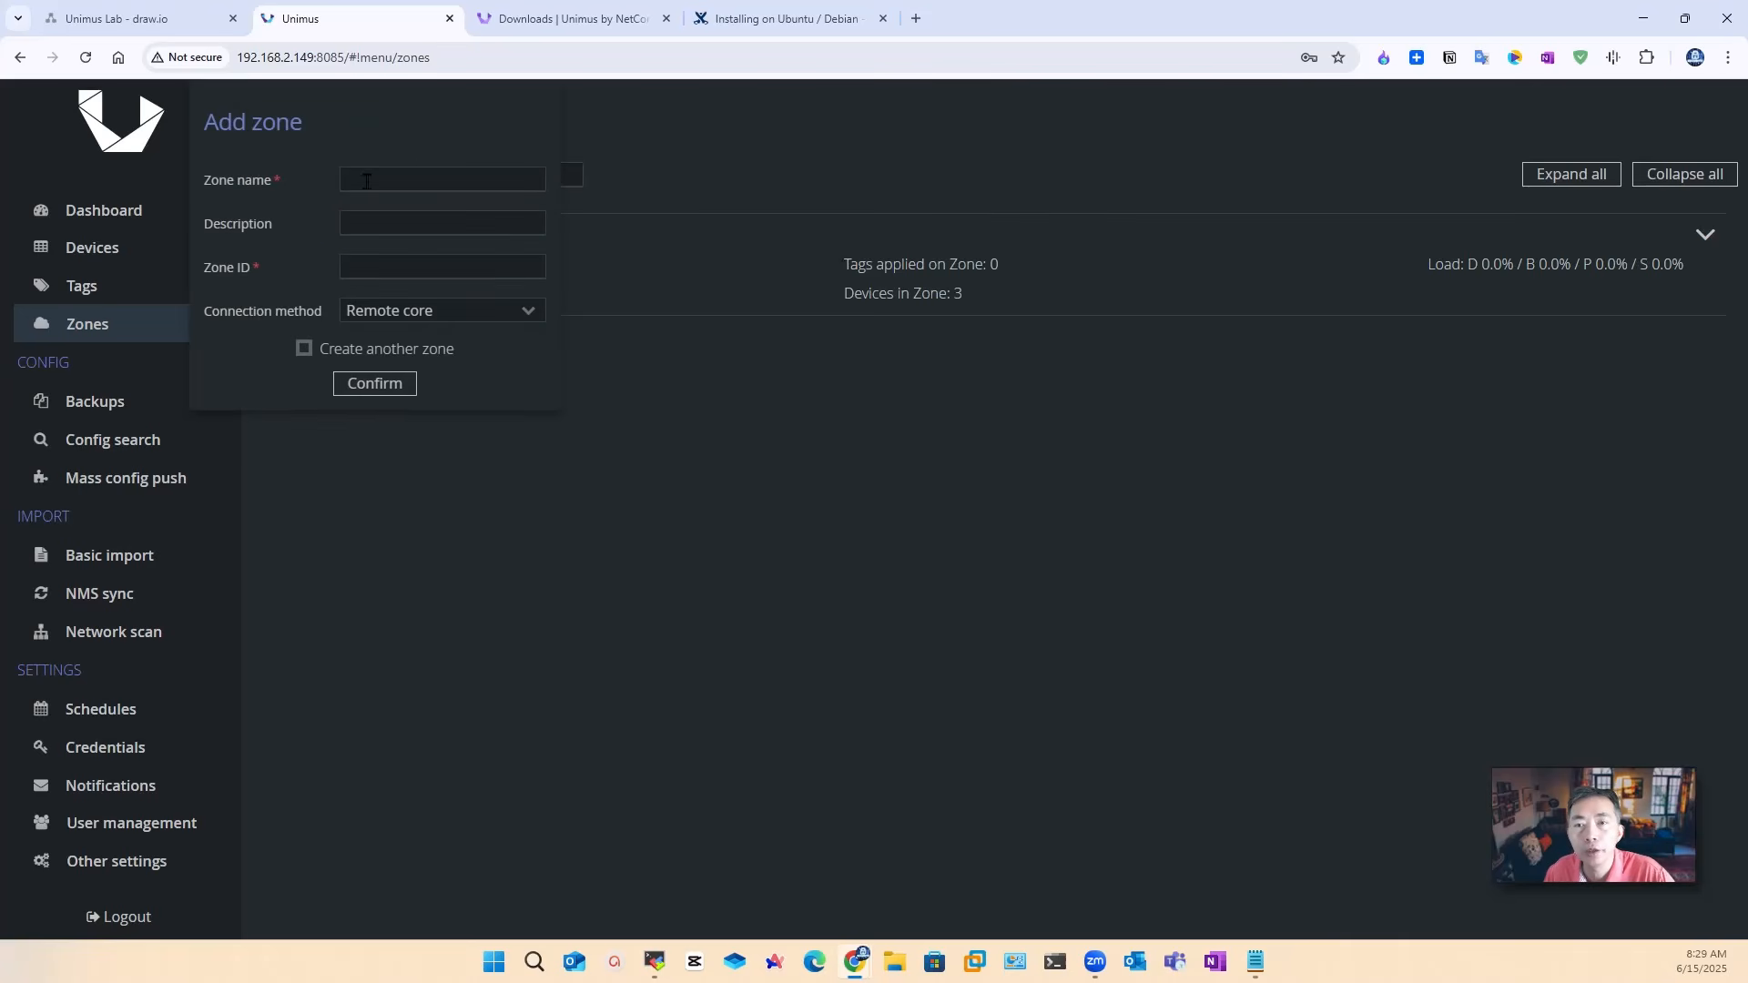
left_click(445, 170)
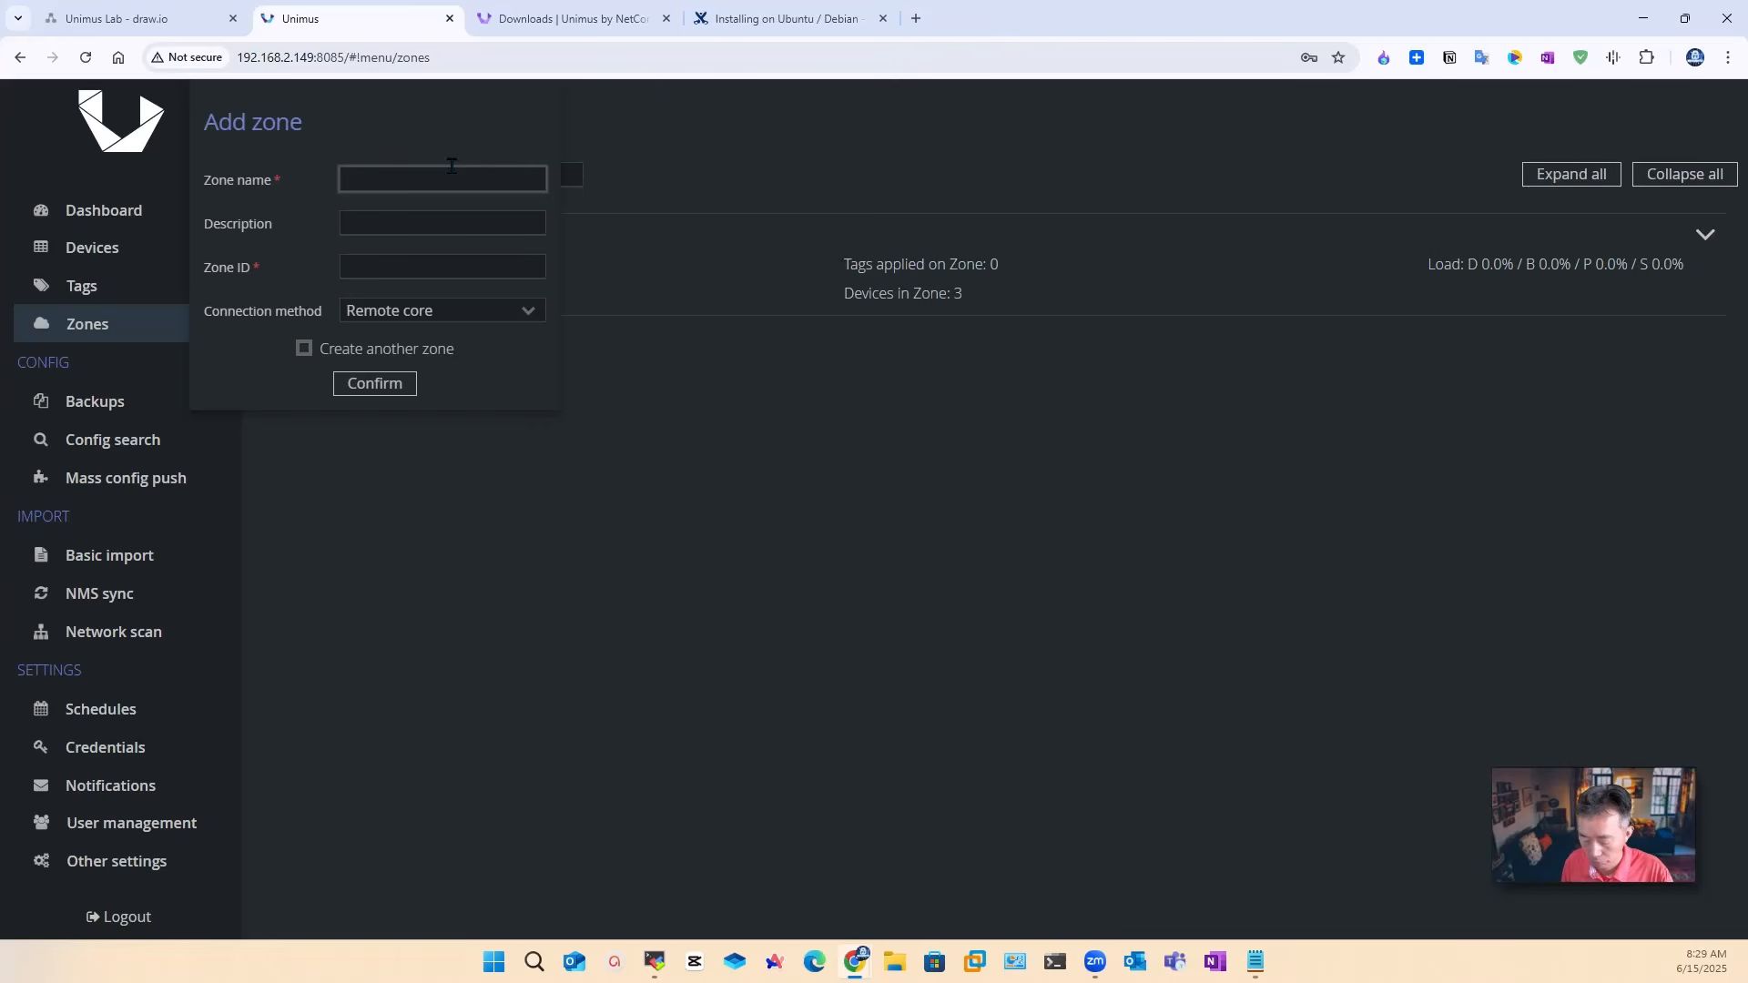
type("remote")
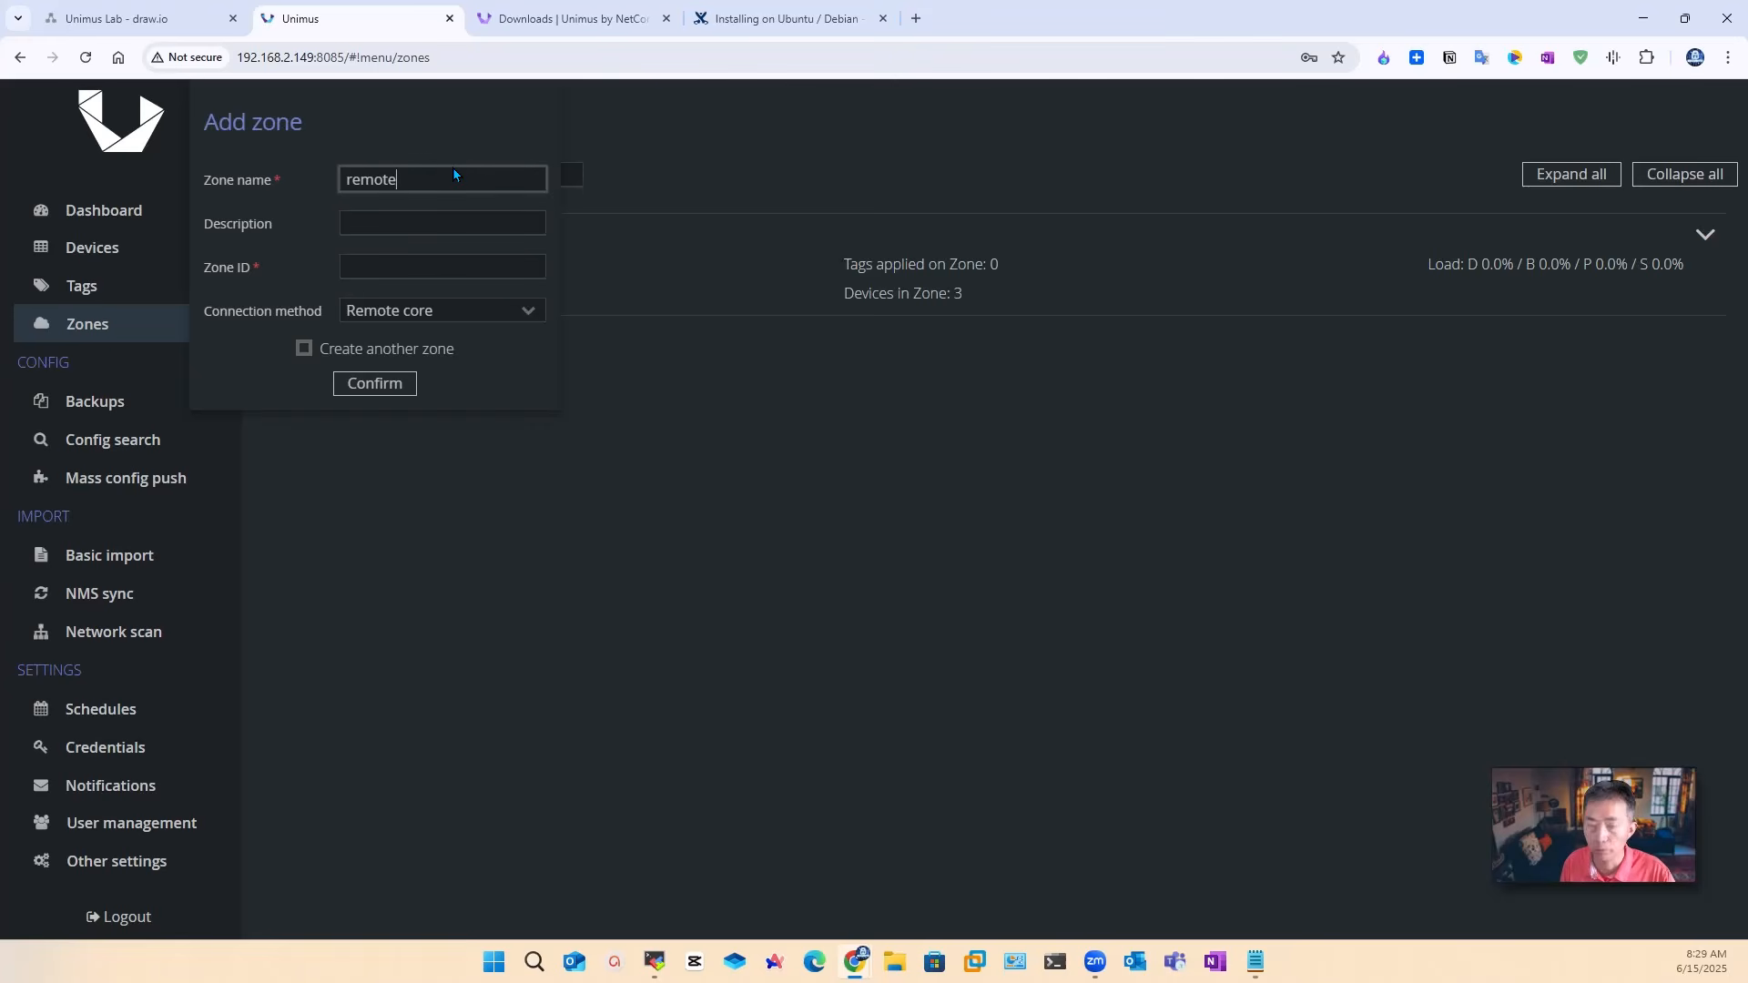
type("1")
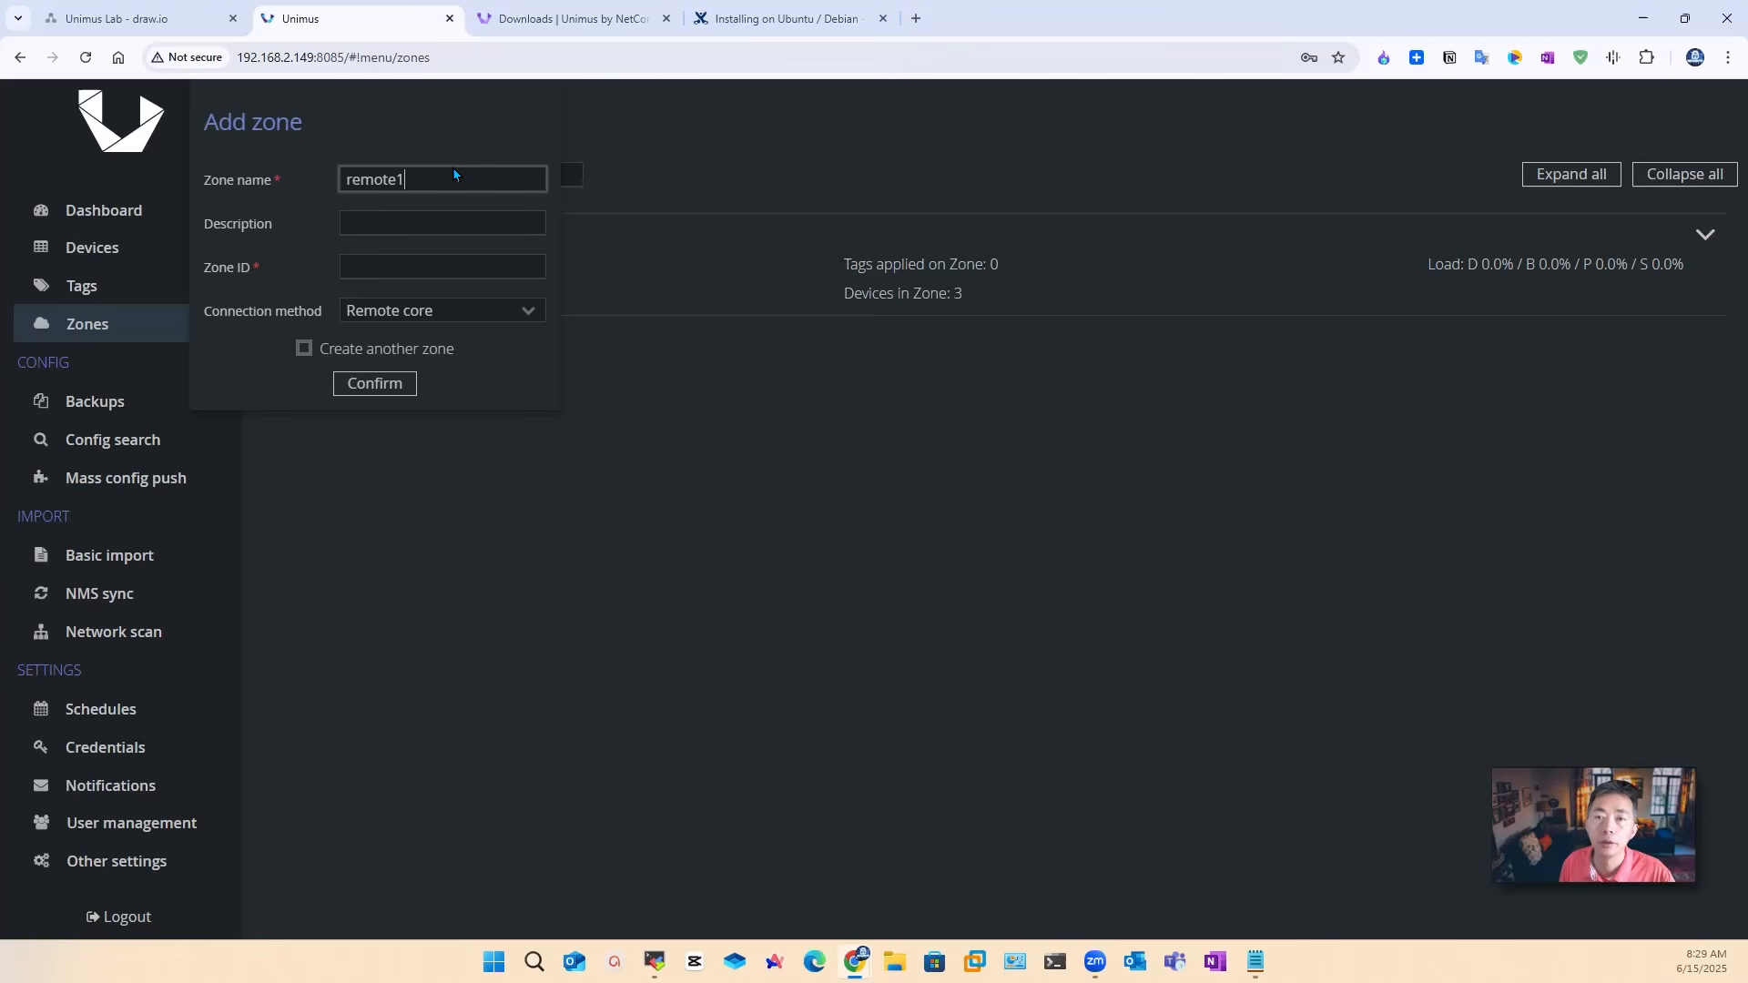
left_click(433, 225)
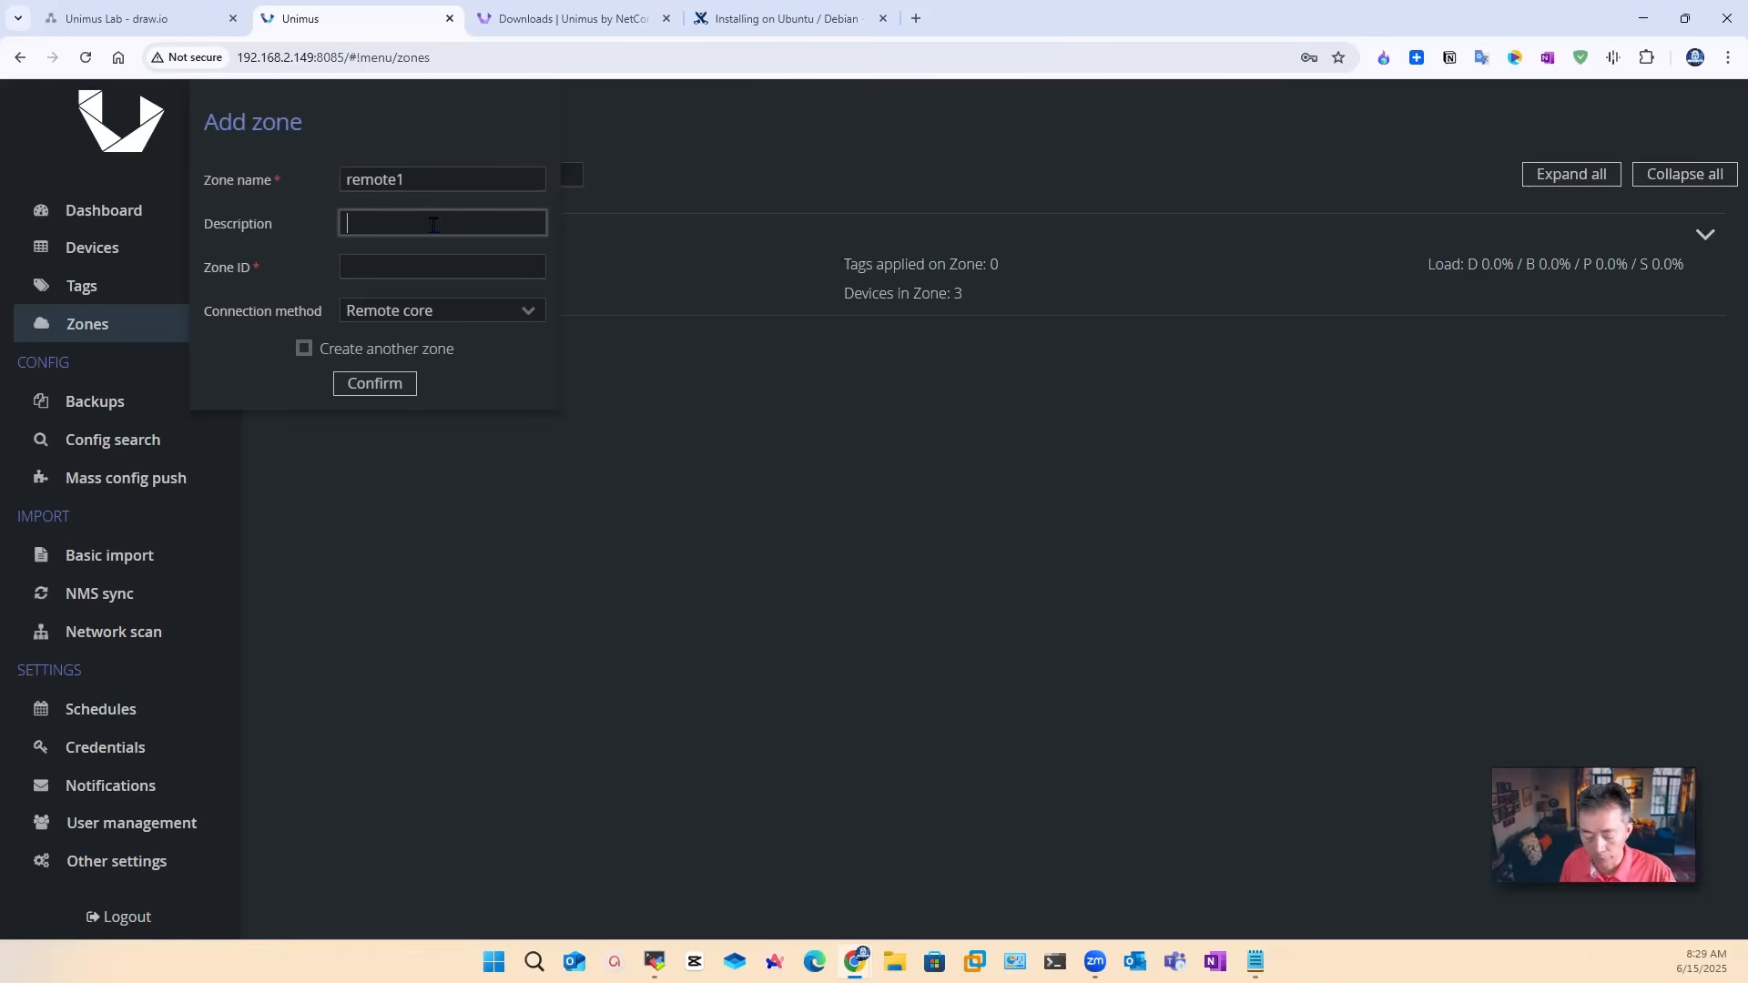
type("192.168")
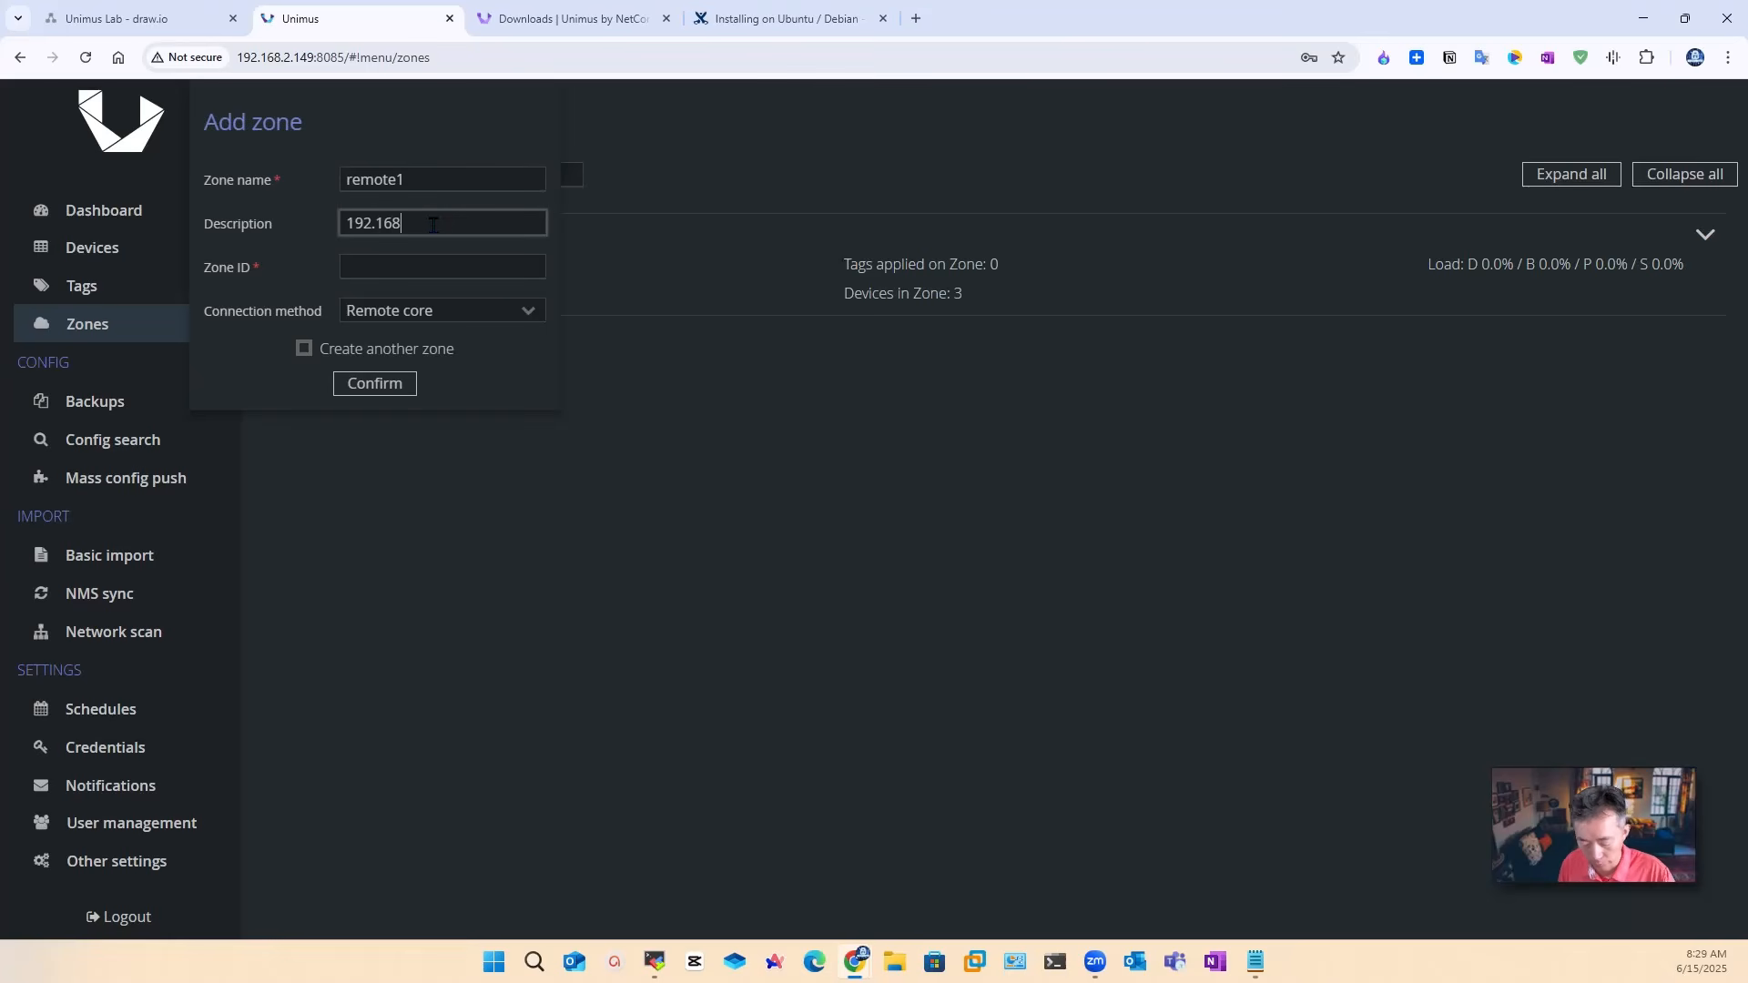
type(".111.x")
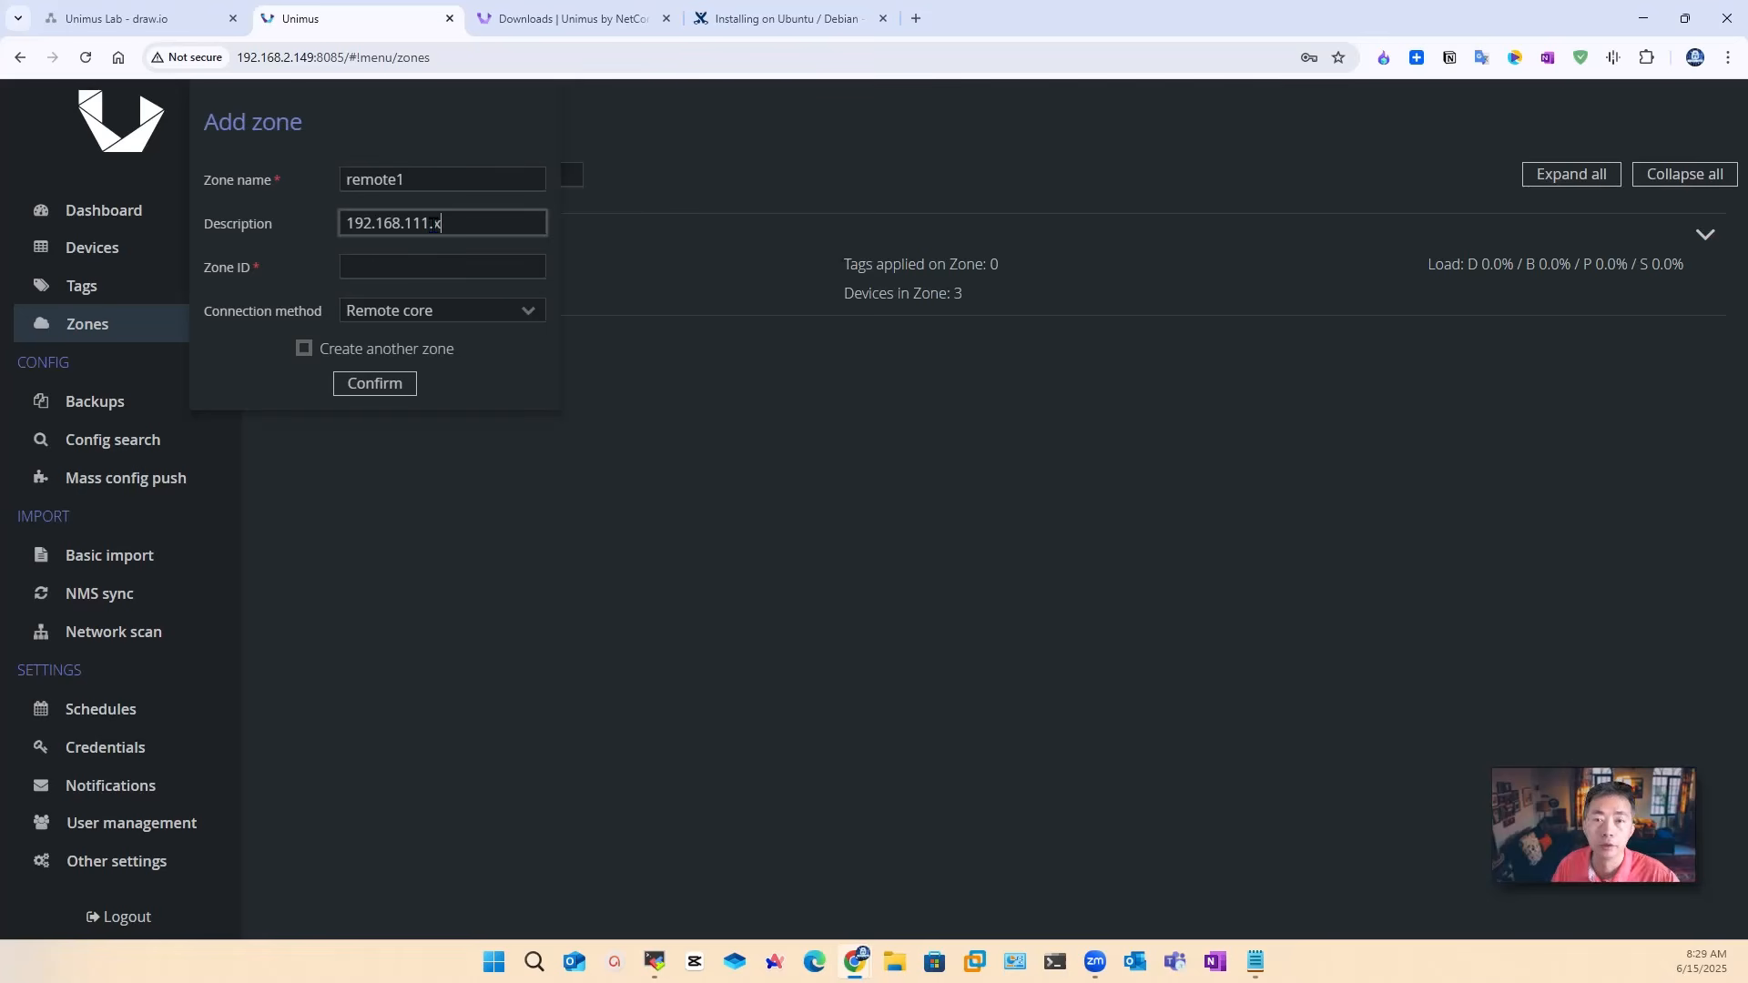
left_click(463, 262)
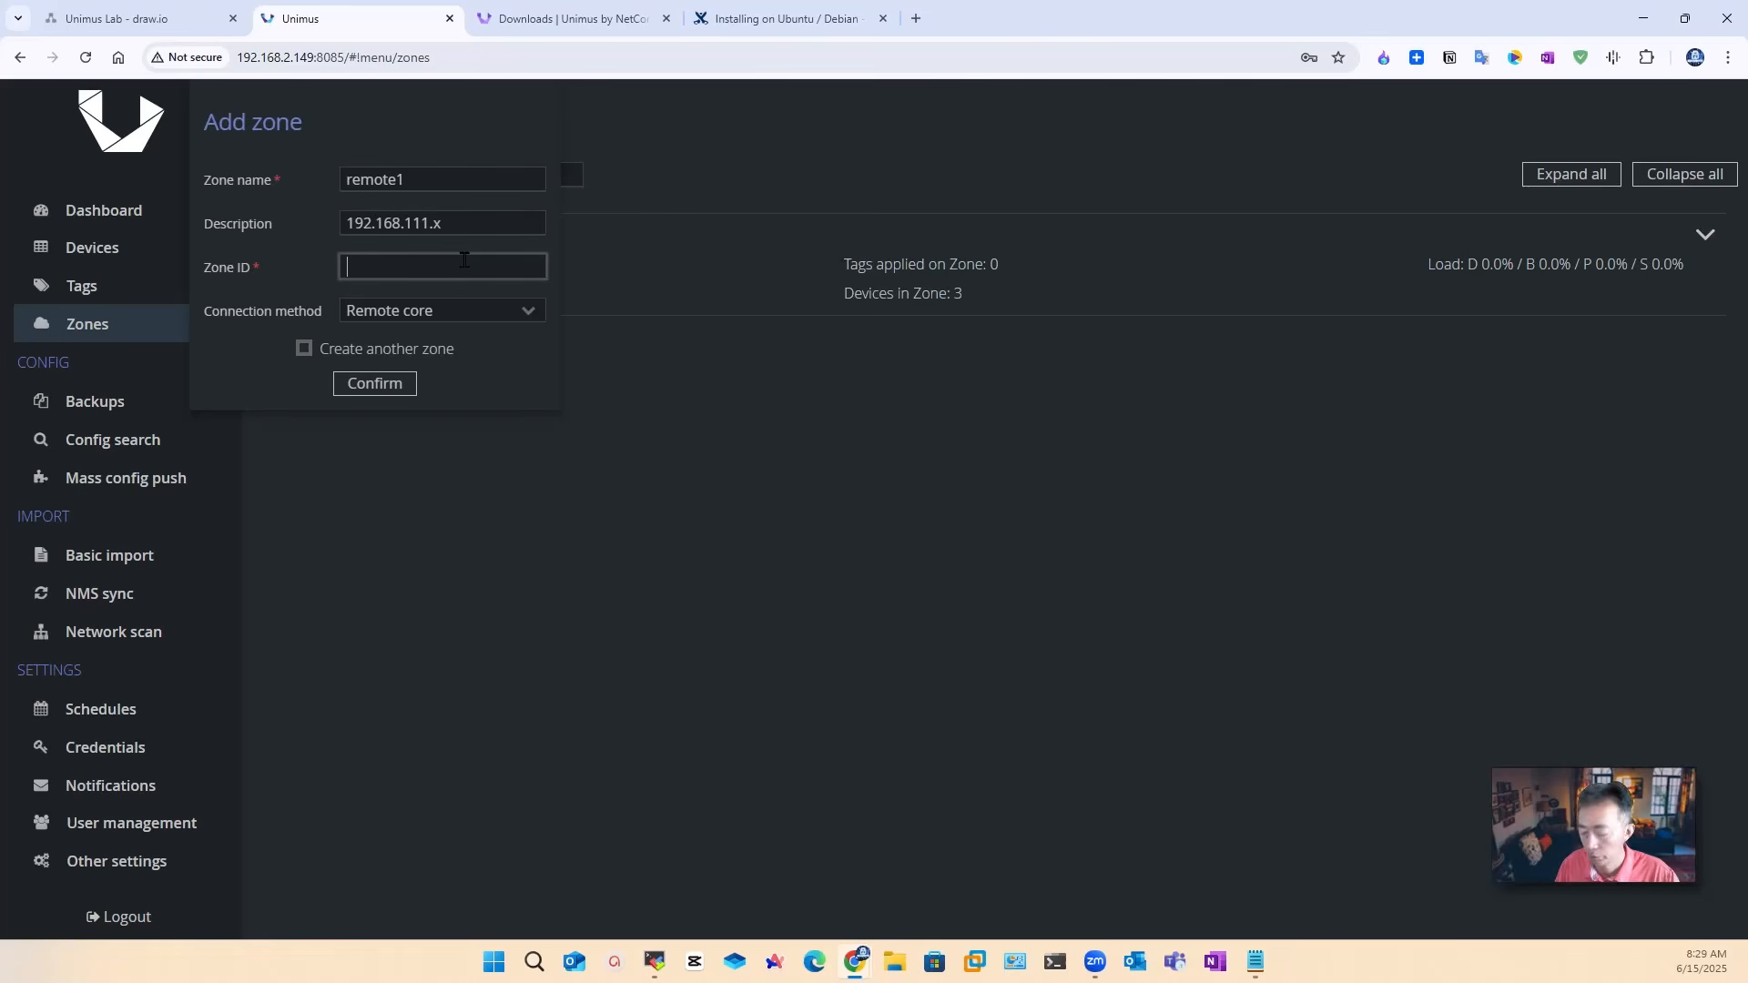
type("1")
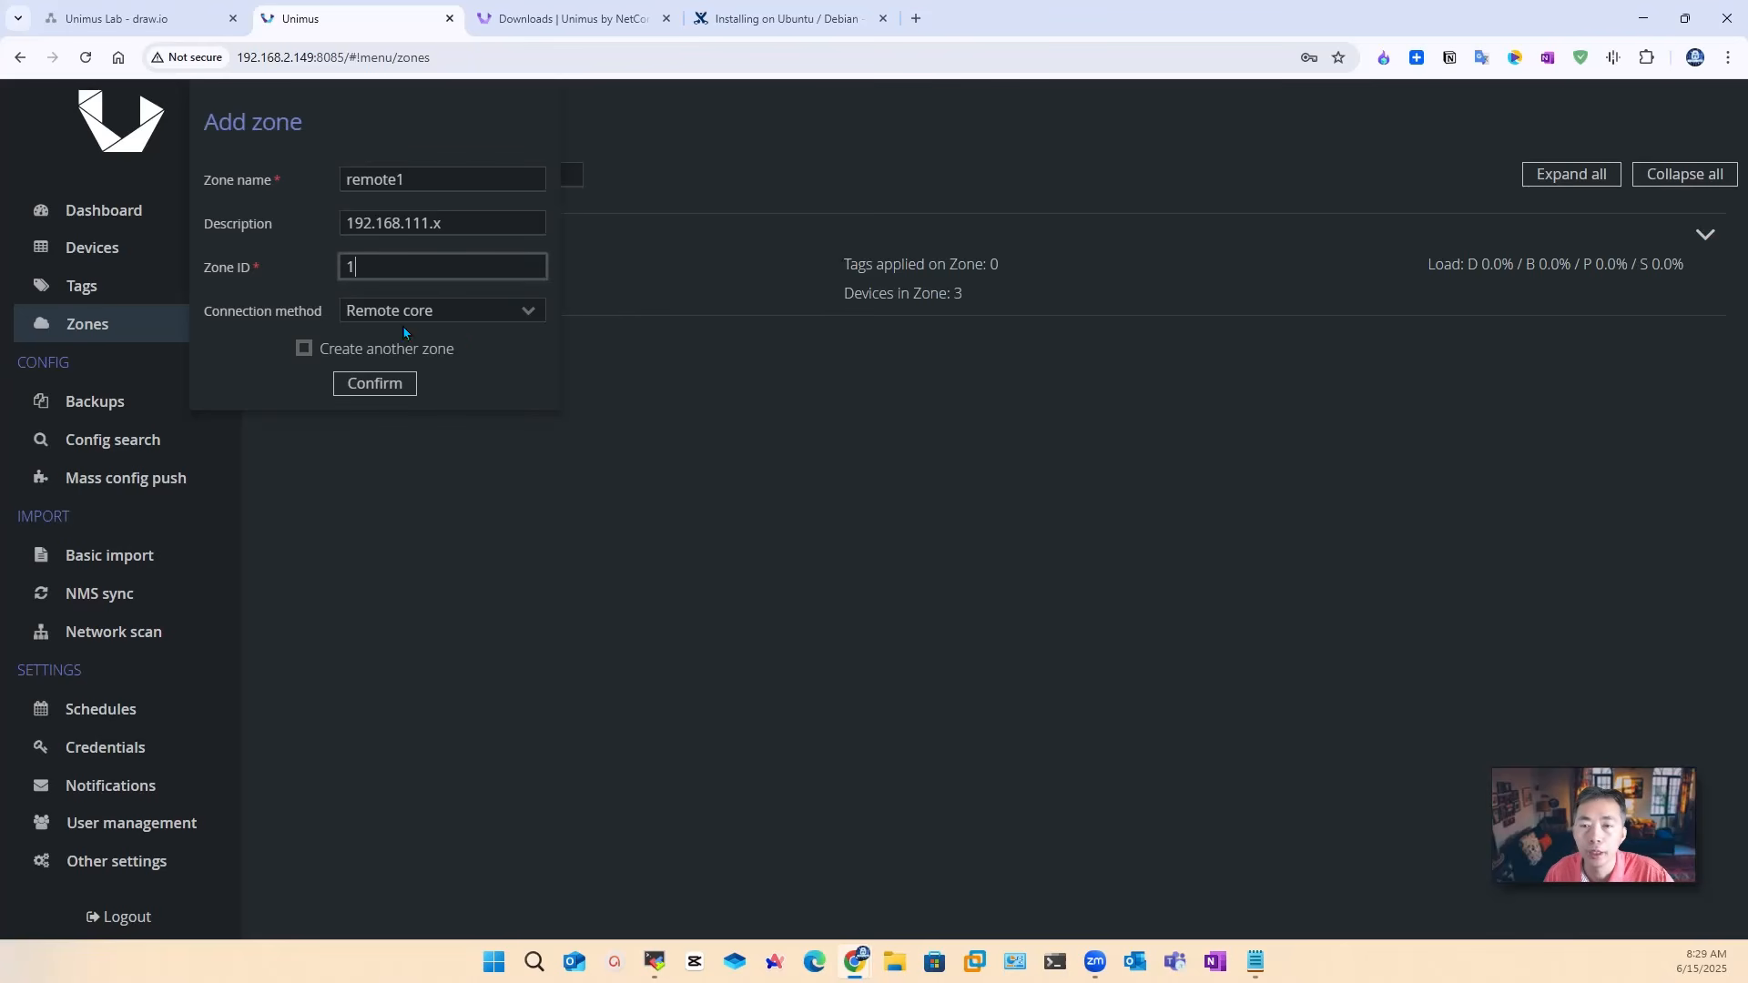
left_click(541, 324)
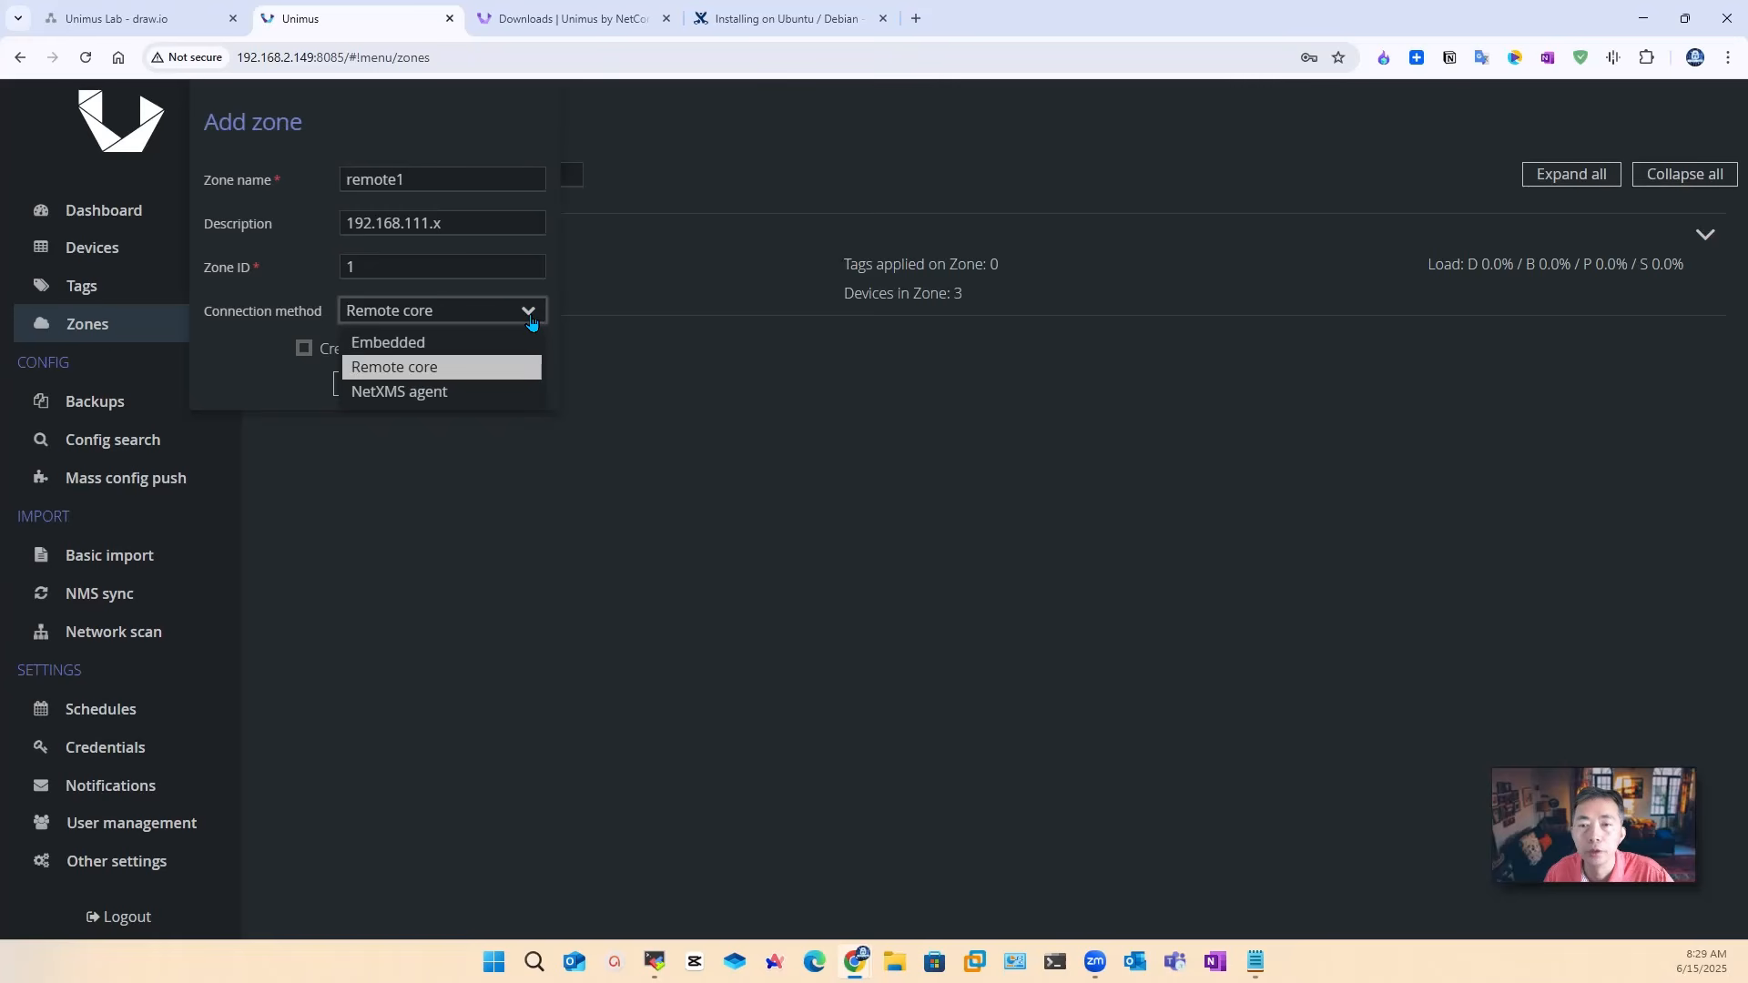
left_click(460, 367)
left_click(412, 384)
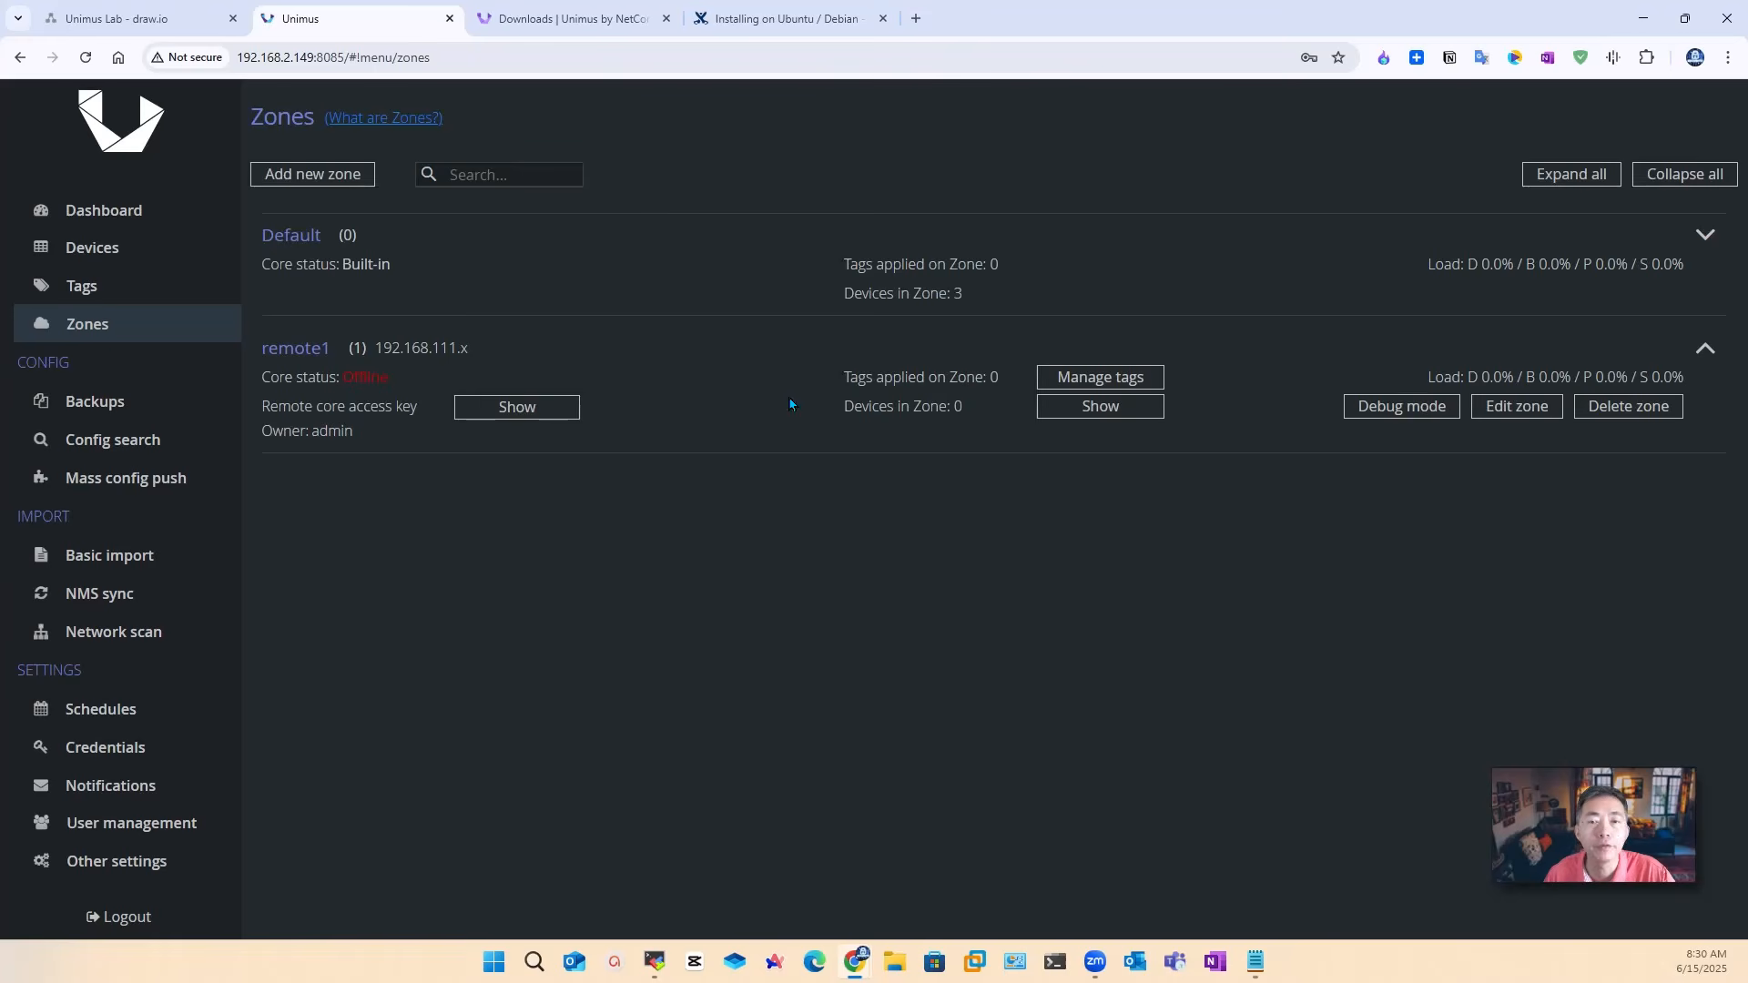
Step: Copy the remote1 zone's core access key and return to the Ubuntu installer terminal
left_click(532, 408)
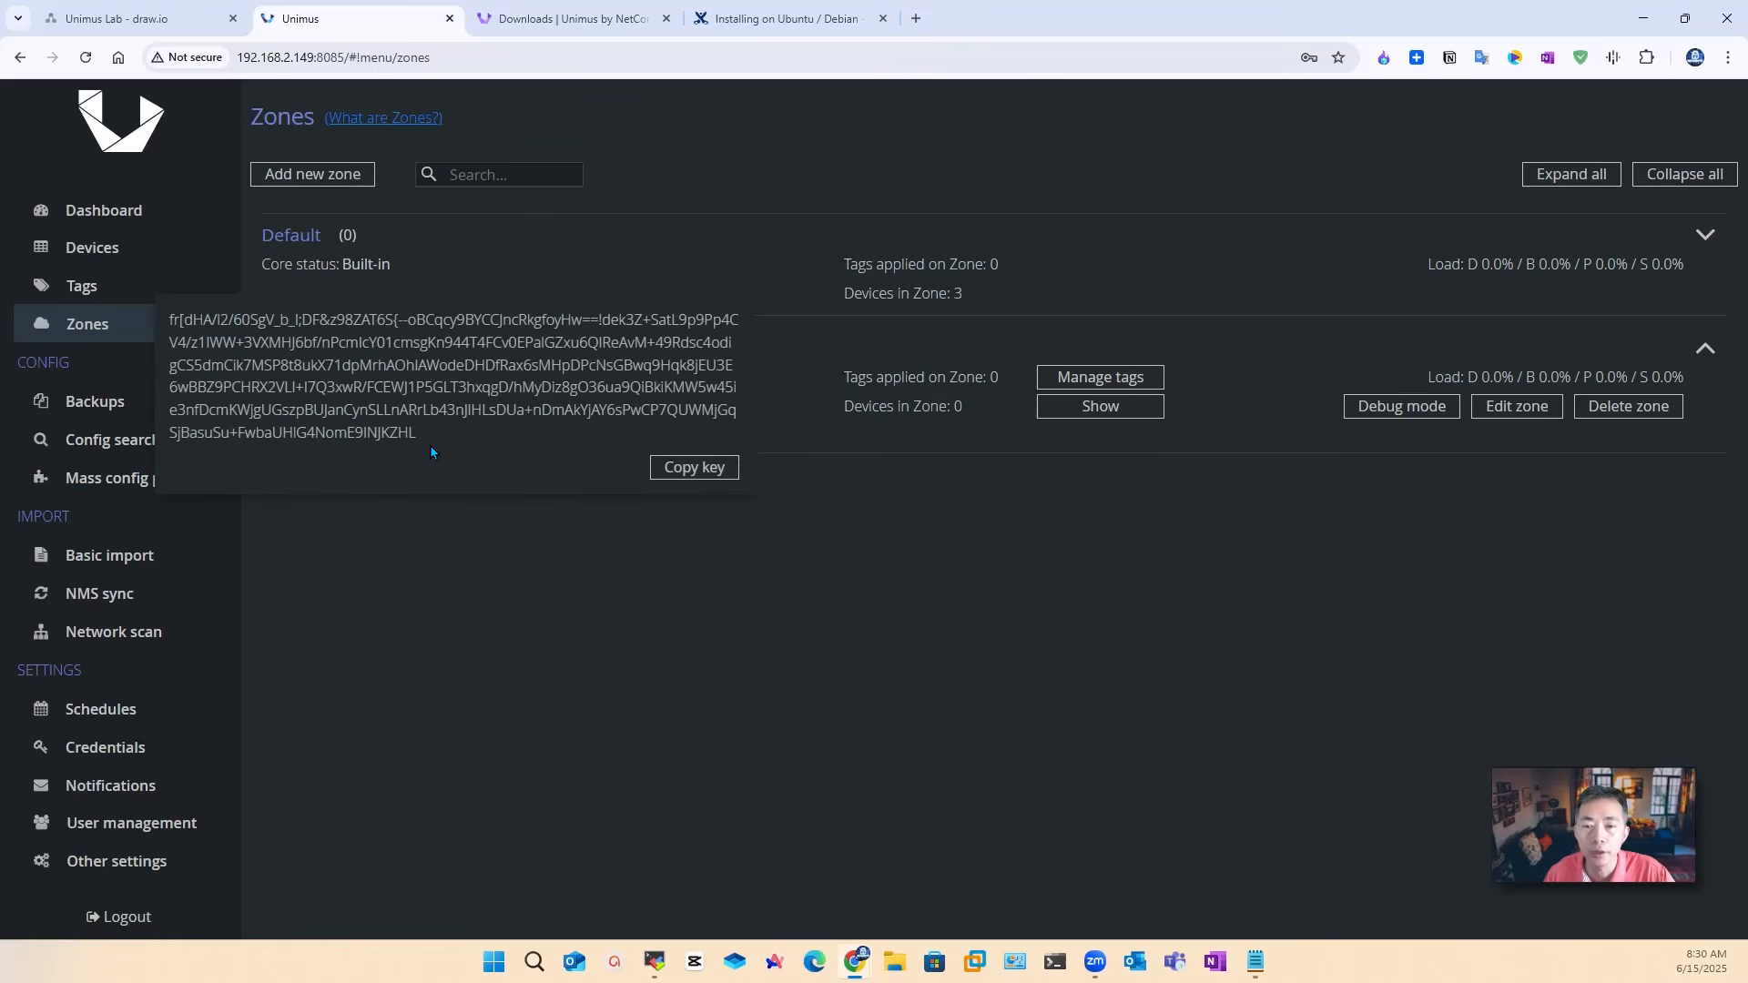
left_click_drag(431, 443, 170, 320)
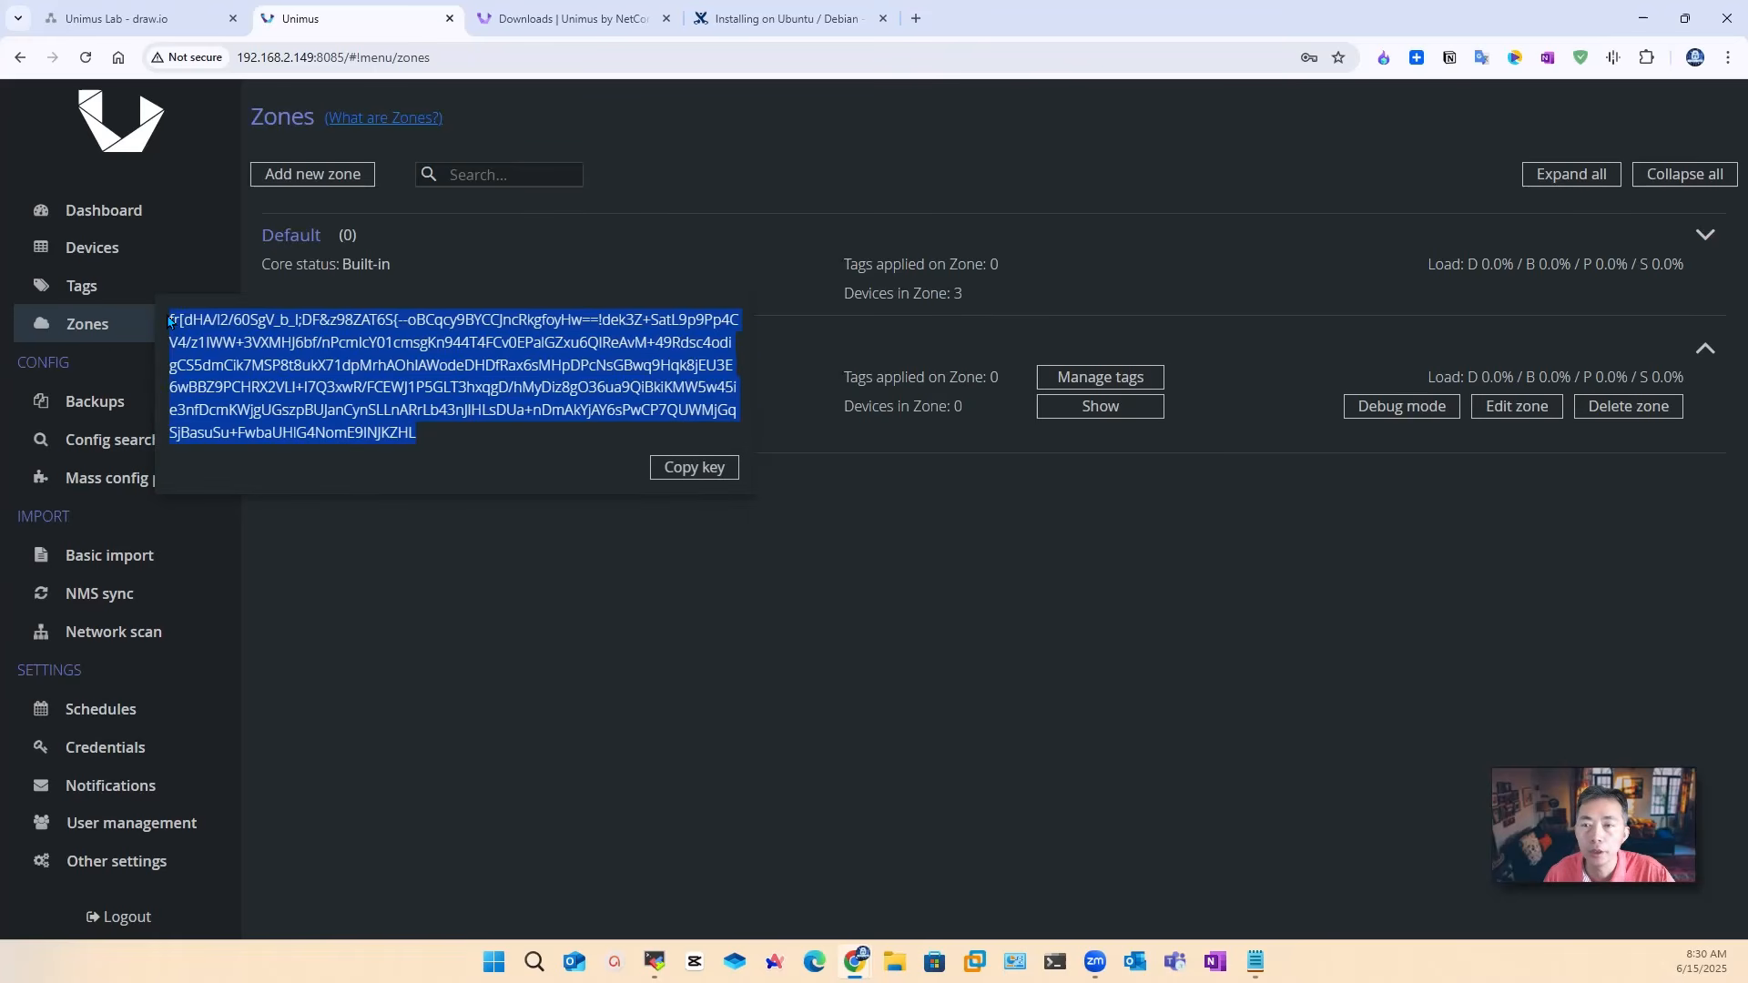
right_click(214, 335)
left_click(266, 351)
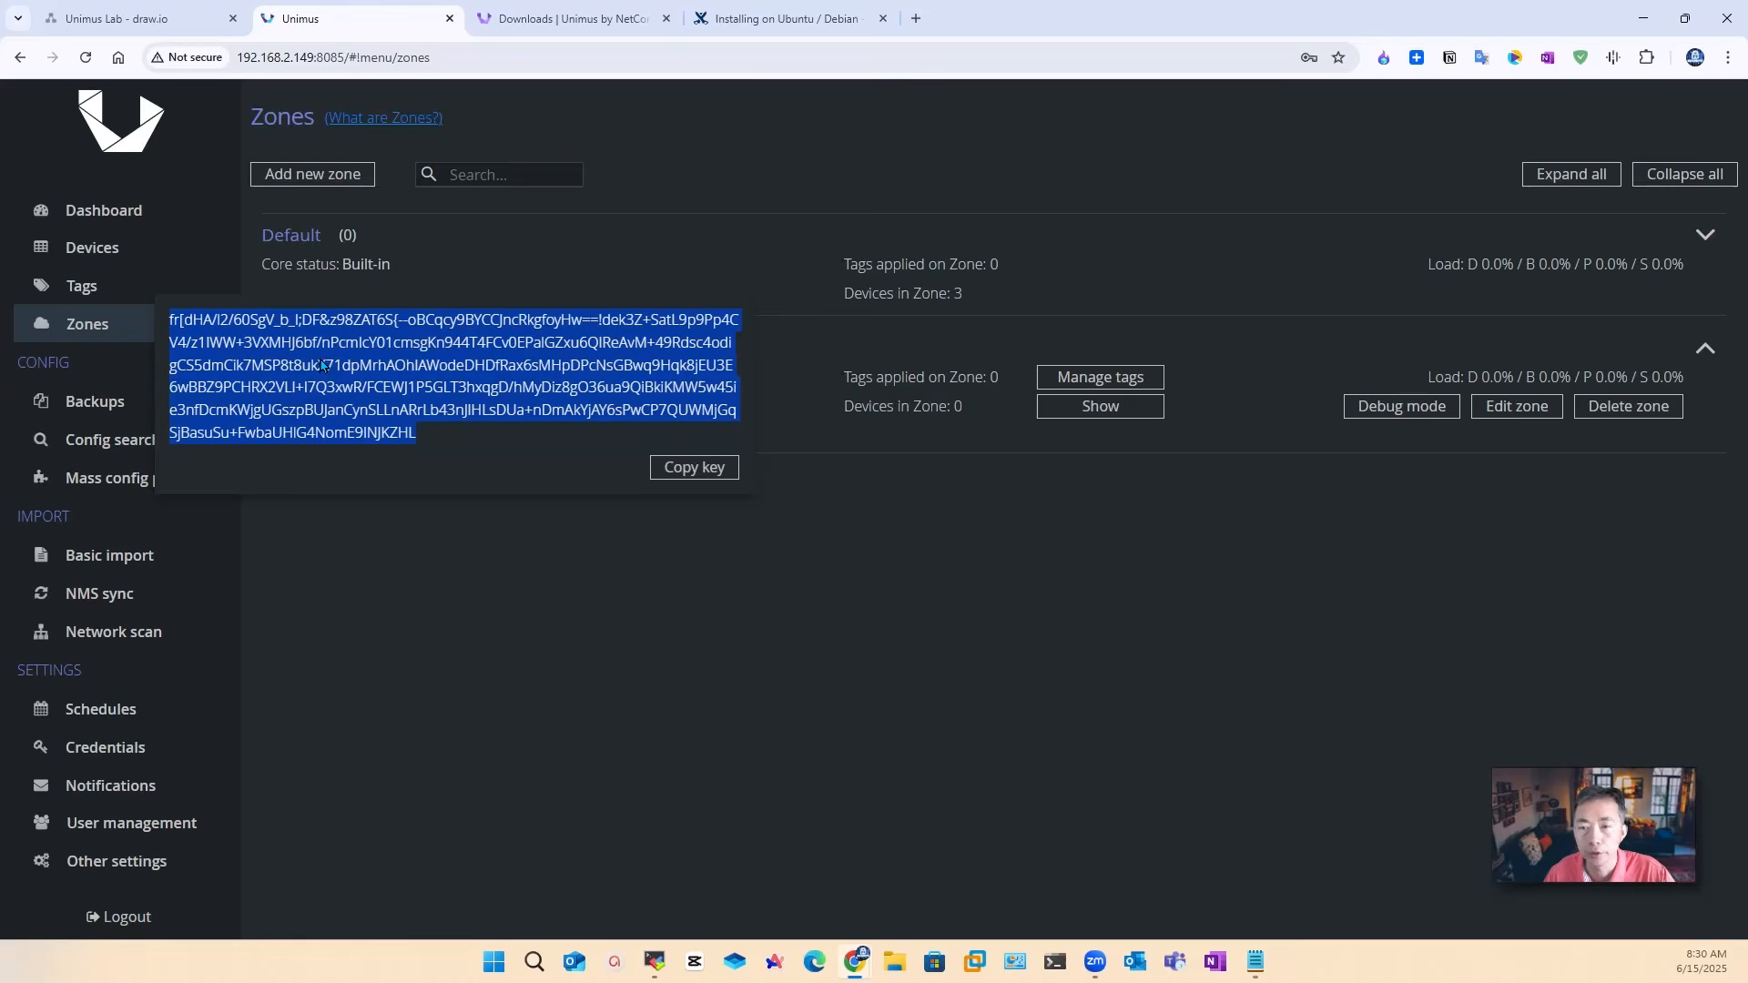
left_click(694, 467)
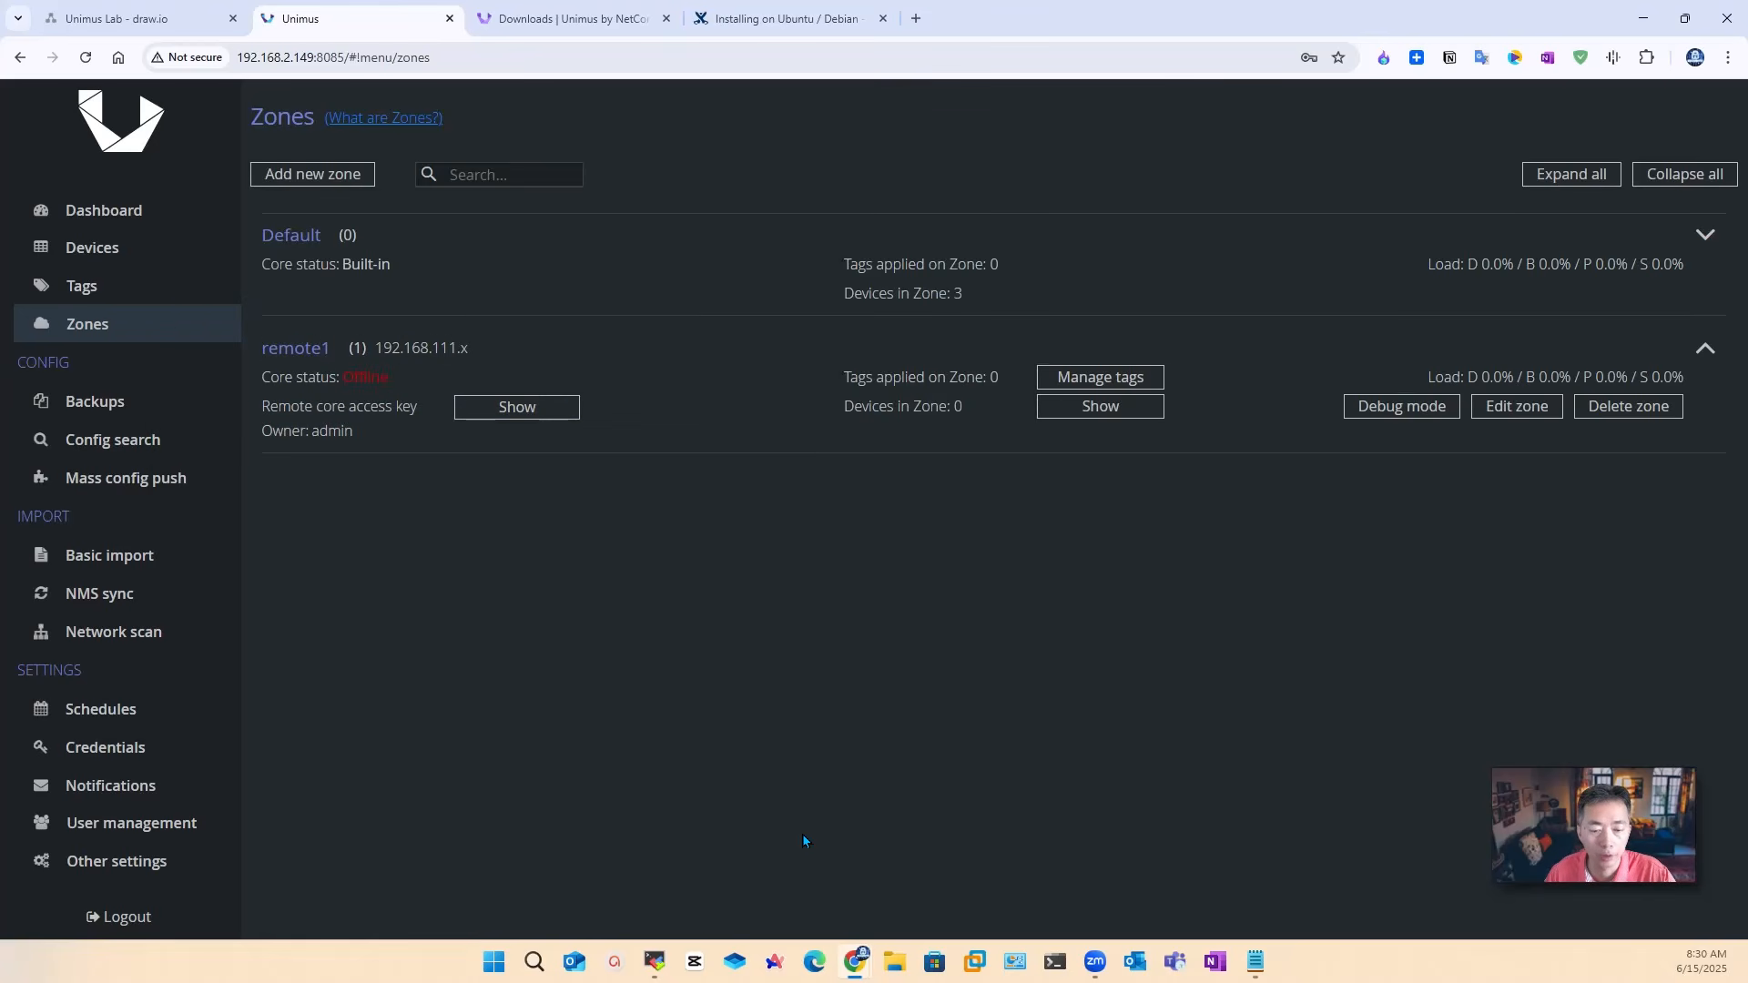
mouse_move(654, 961)
left_click(747, 865)
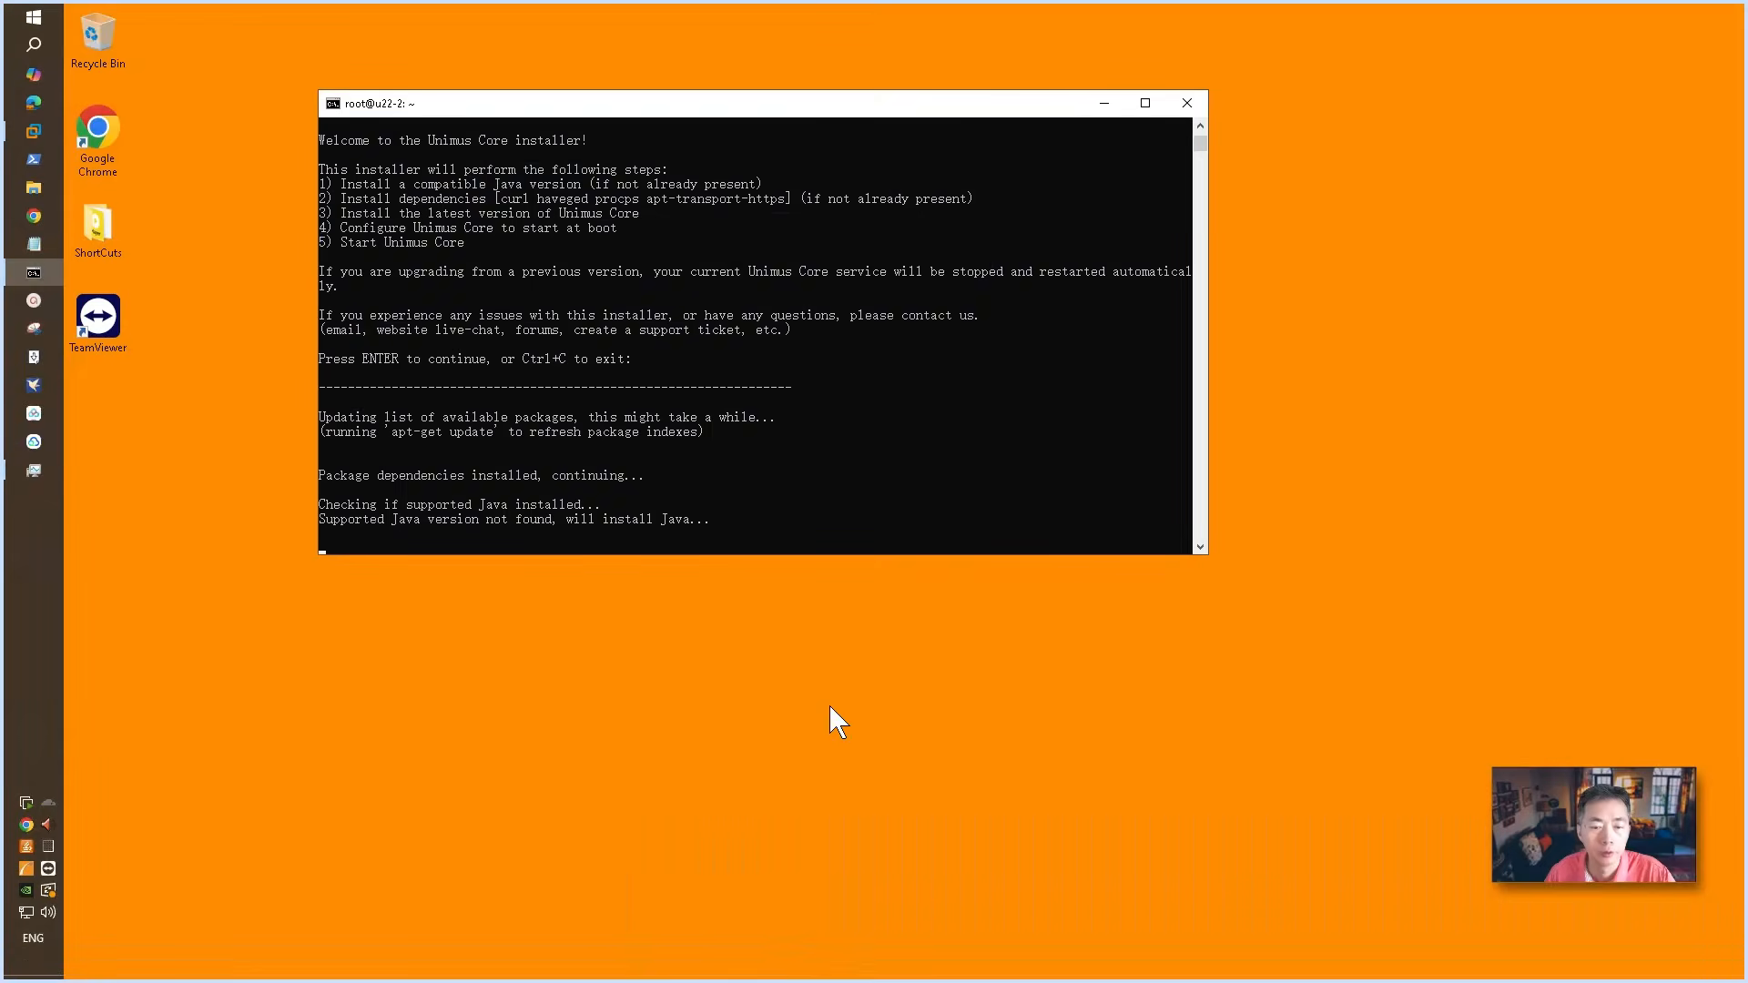
Step: Paste the remote1 access key into Notepad and move Notepad clear of the terminal
left_click(33, 244)
right_click(314, 202)
left_click(390, 281)
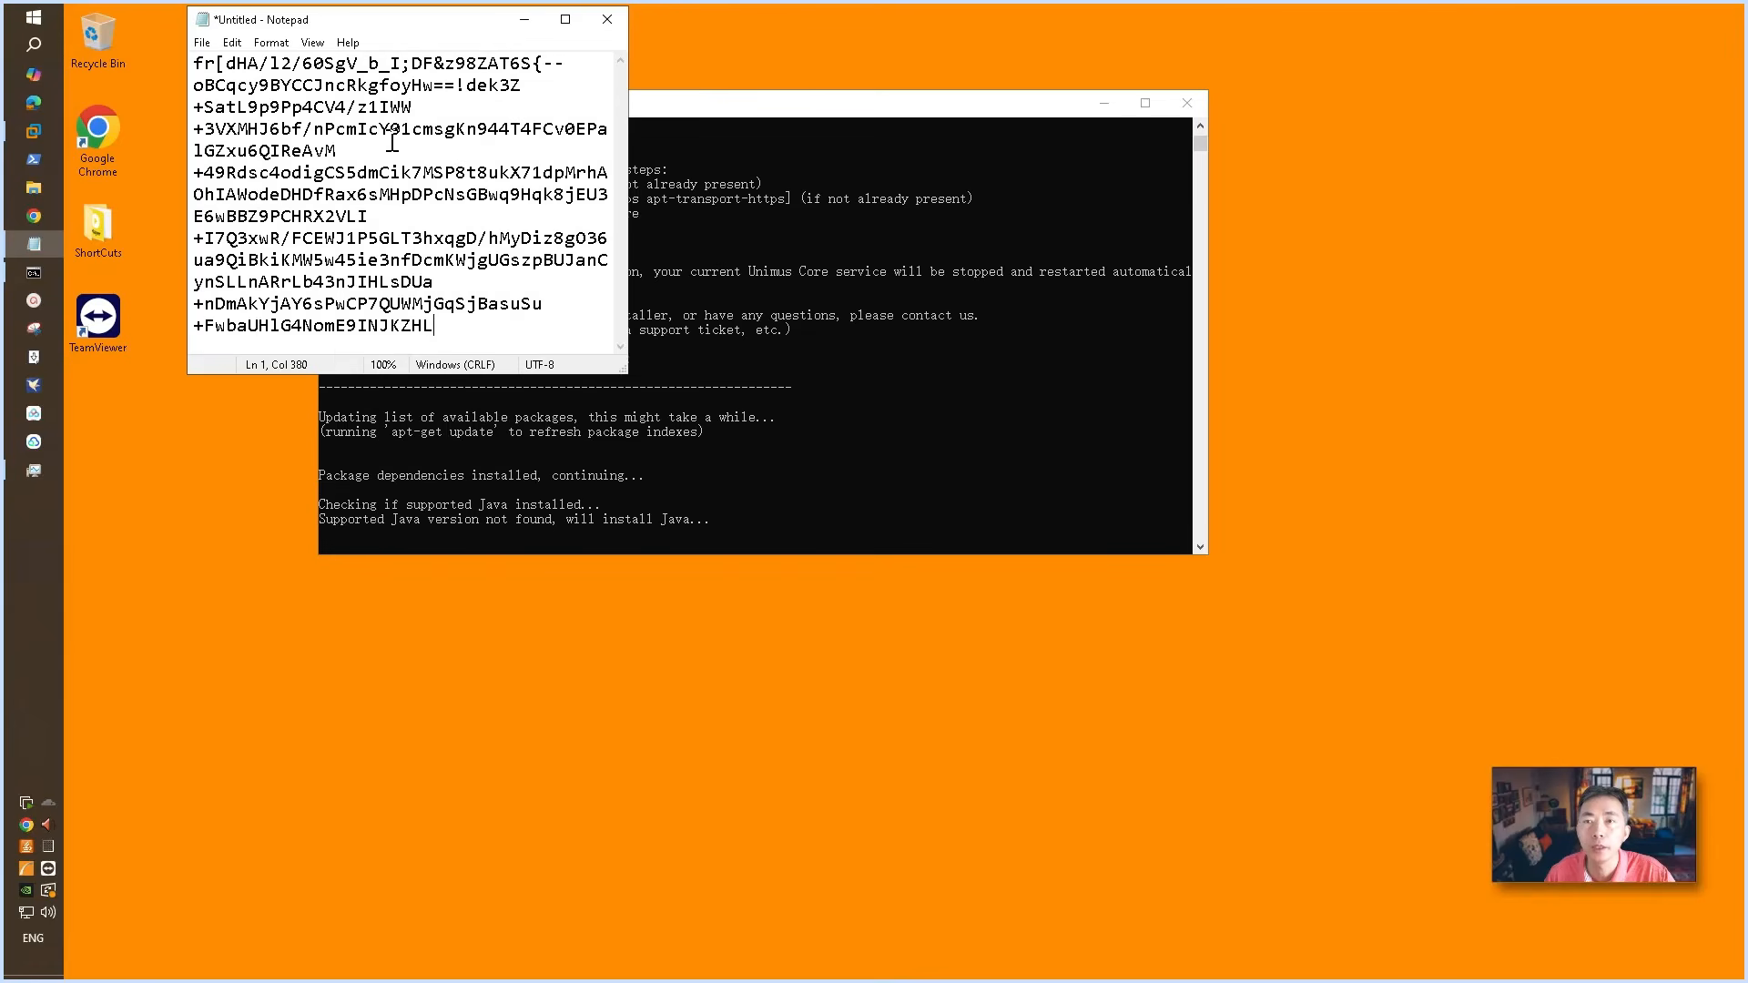
left_click_drag(387, 28, 1183, 614)
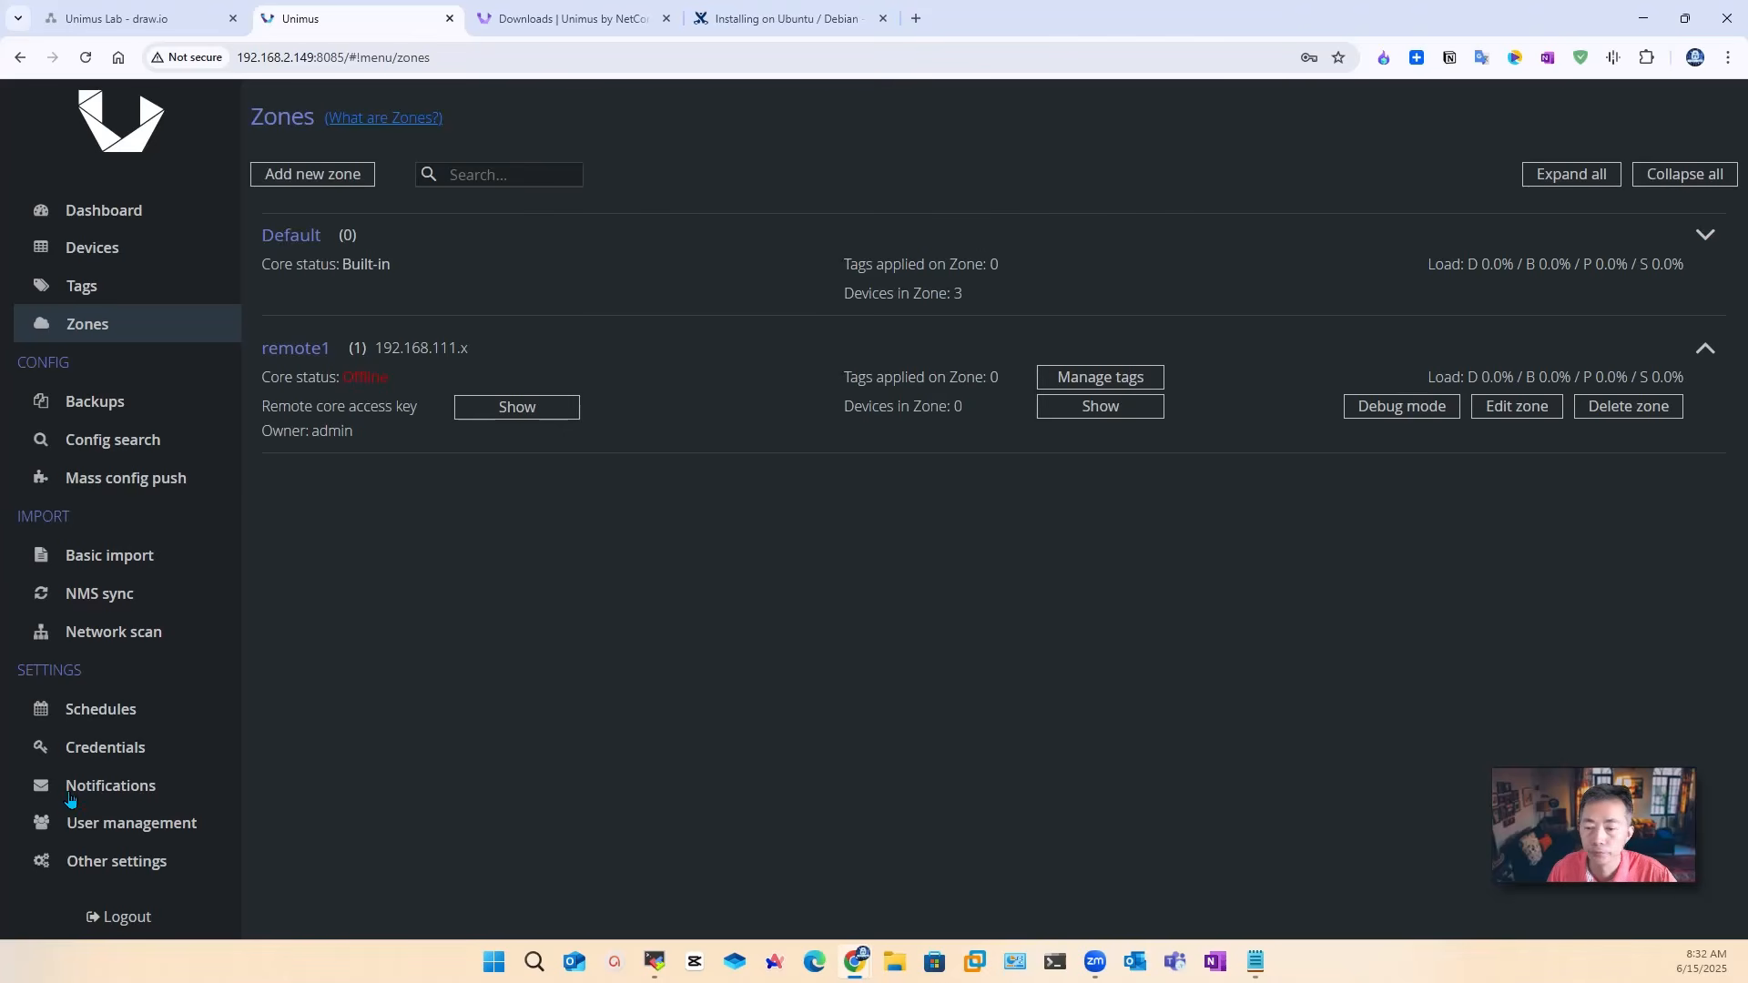
Step: Give the installer server address 192.168.2.149, default port 5509, and paste the access key
mouse_move(665, 961)
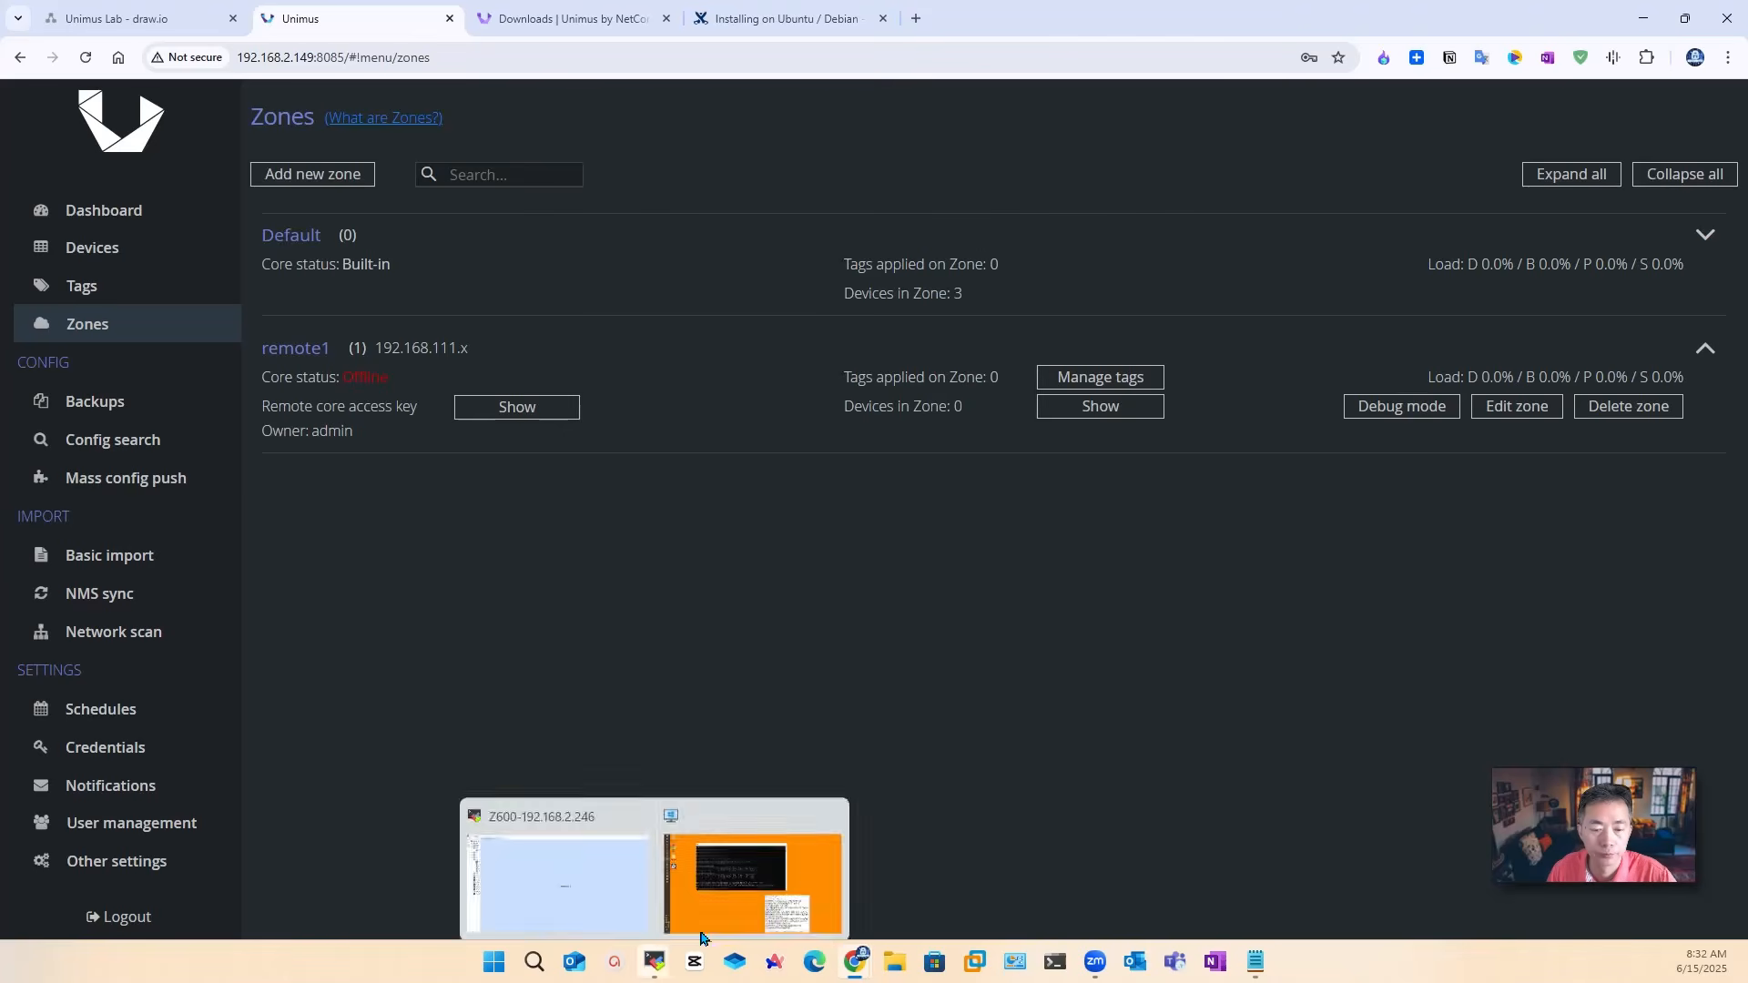
left_click(757, 874)
left_click(677, 539)
type("192.1")
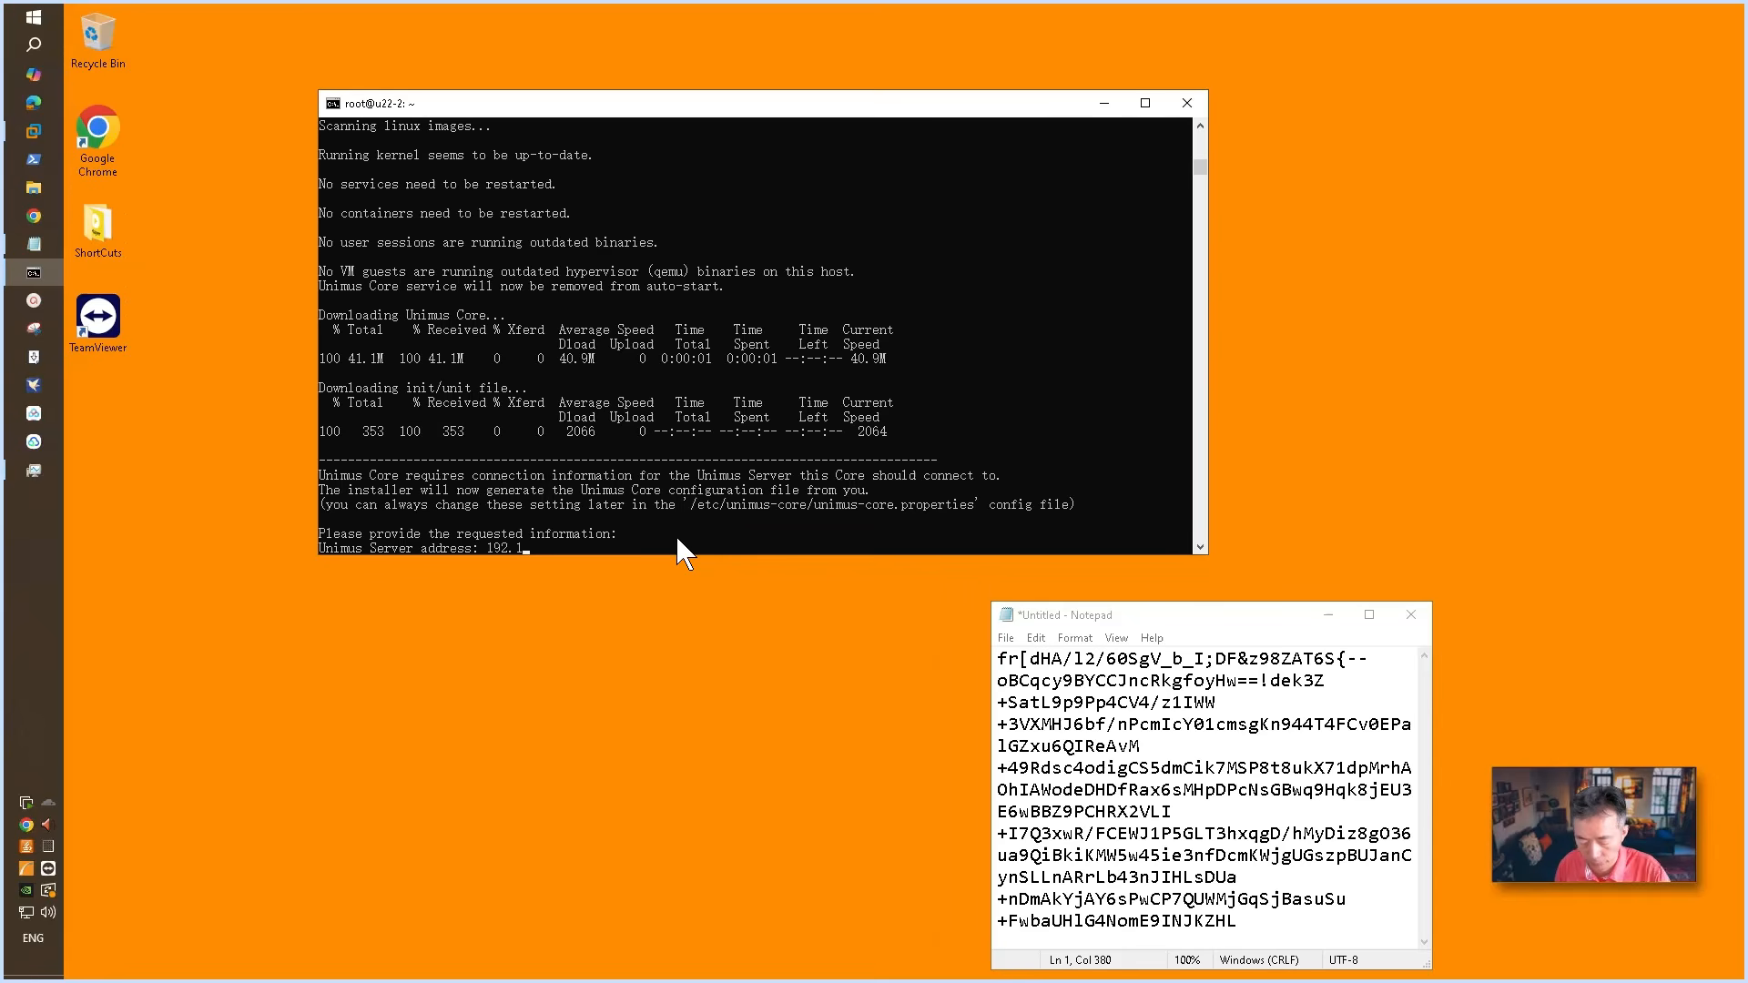
type("68.2.149")
key("Return")
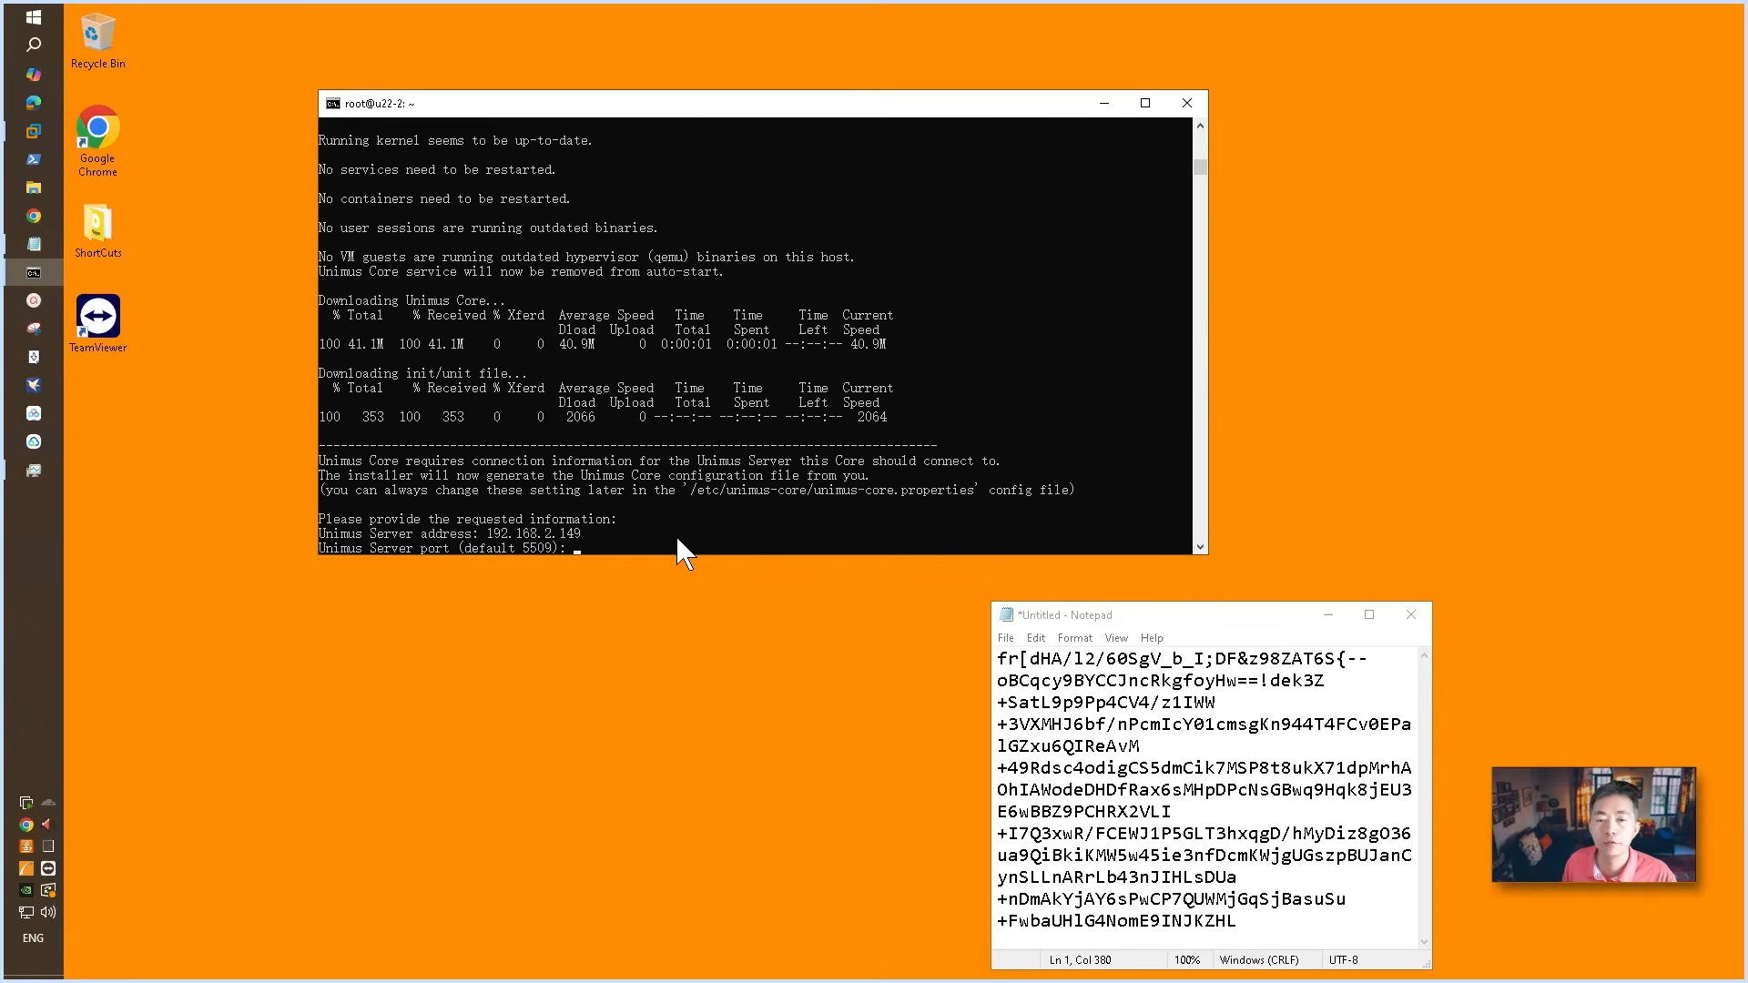
key("Return")
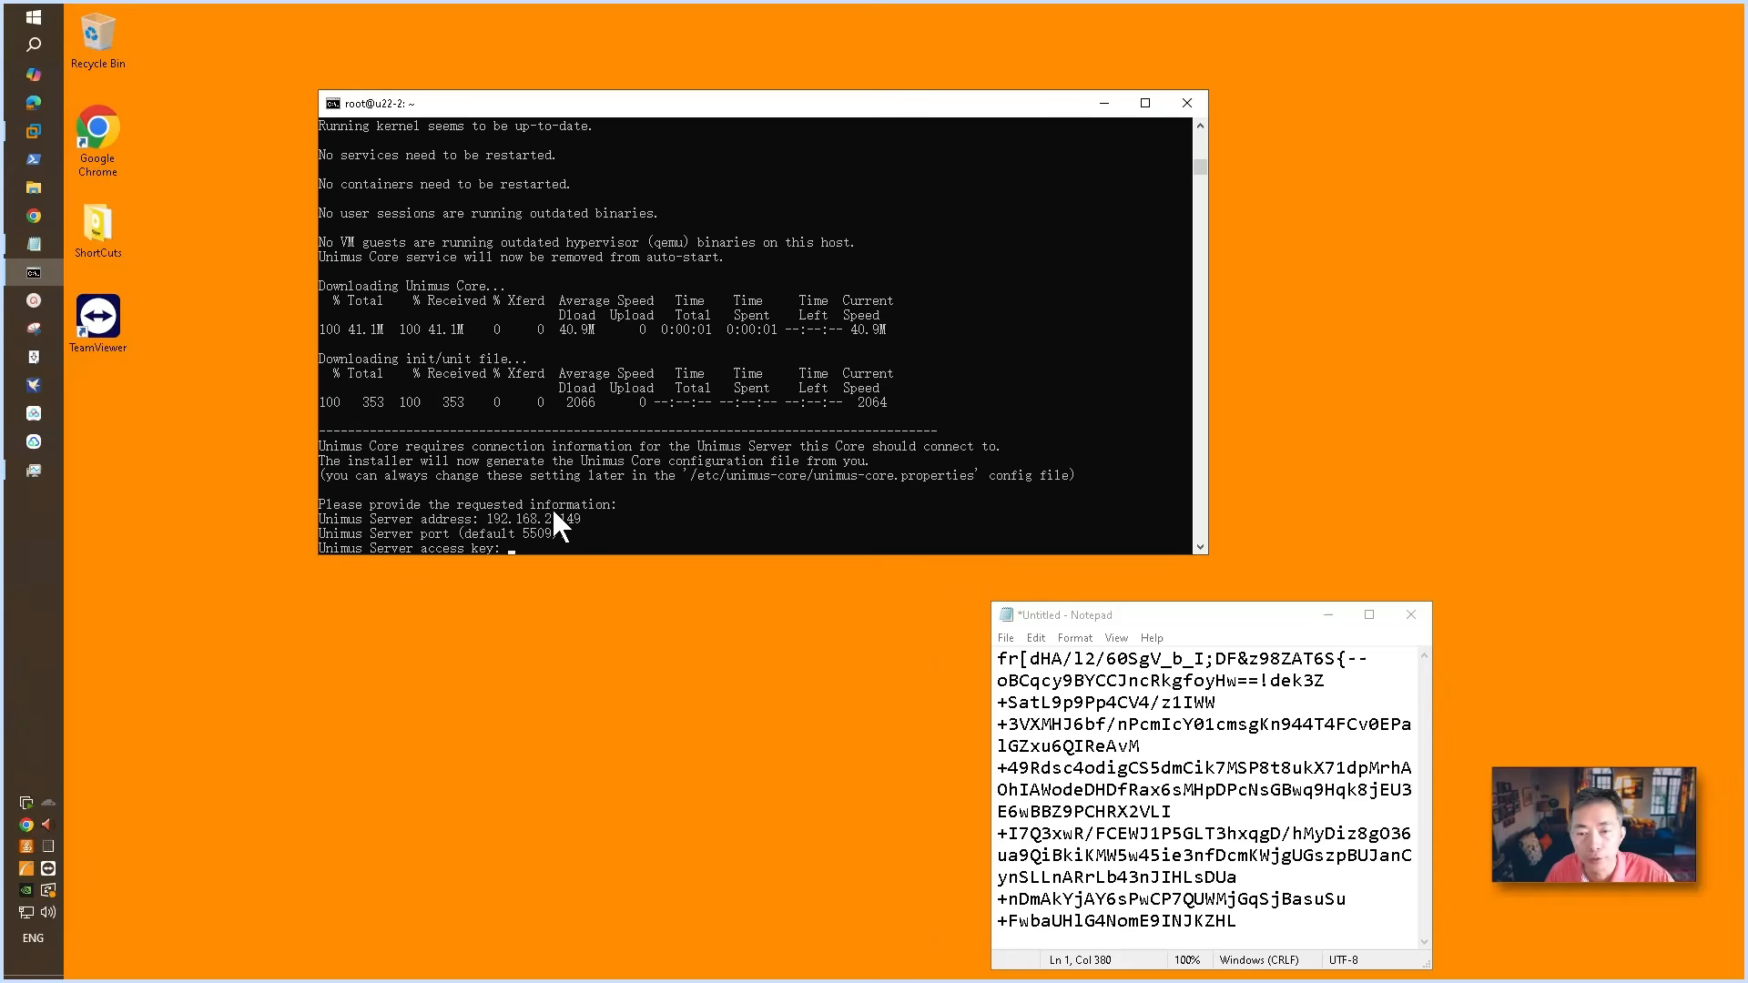
right_click(816, 335)
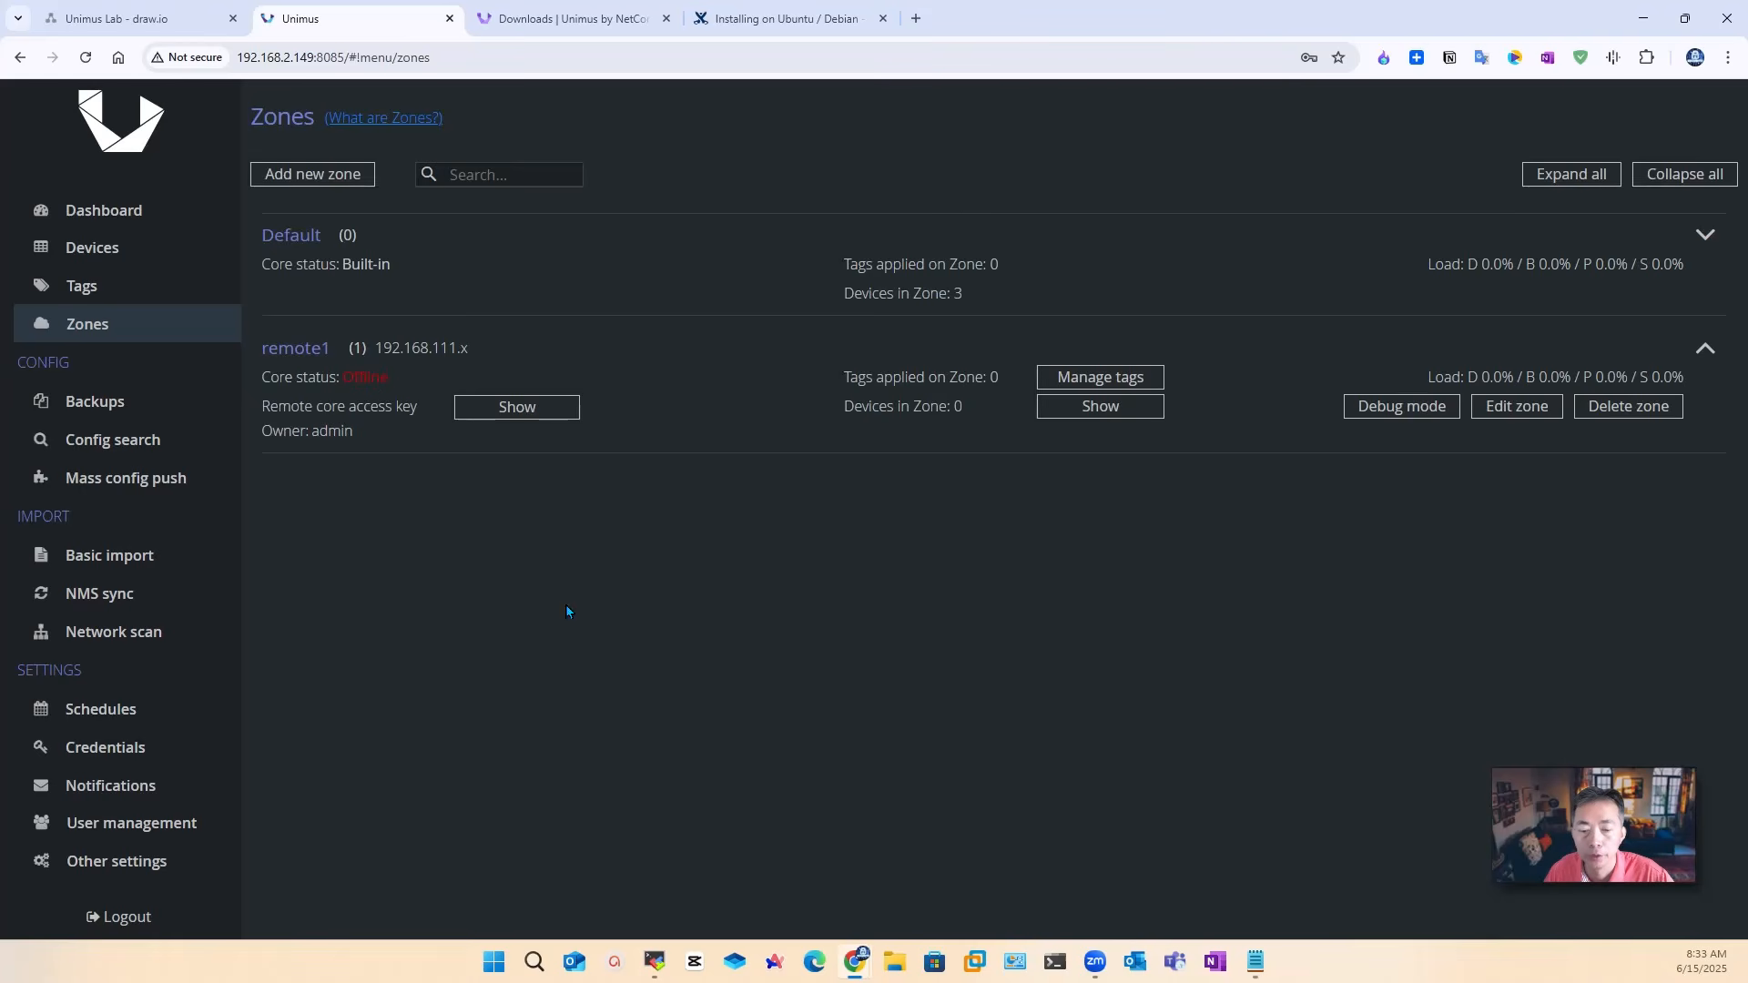
Step: Submit the access key in the terminal so Unimus Core 2.6.3 finishes installing and connects
left_click(711, 856)
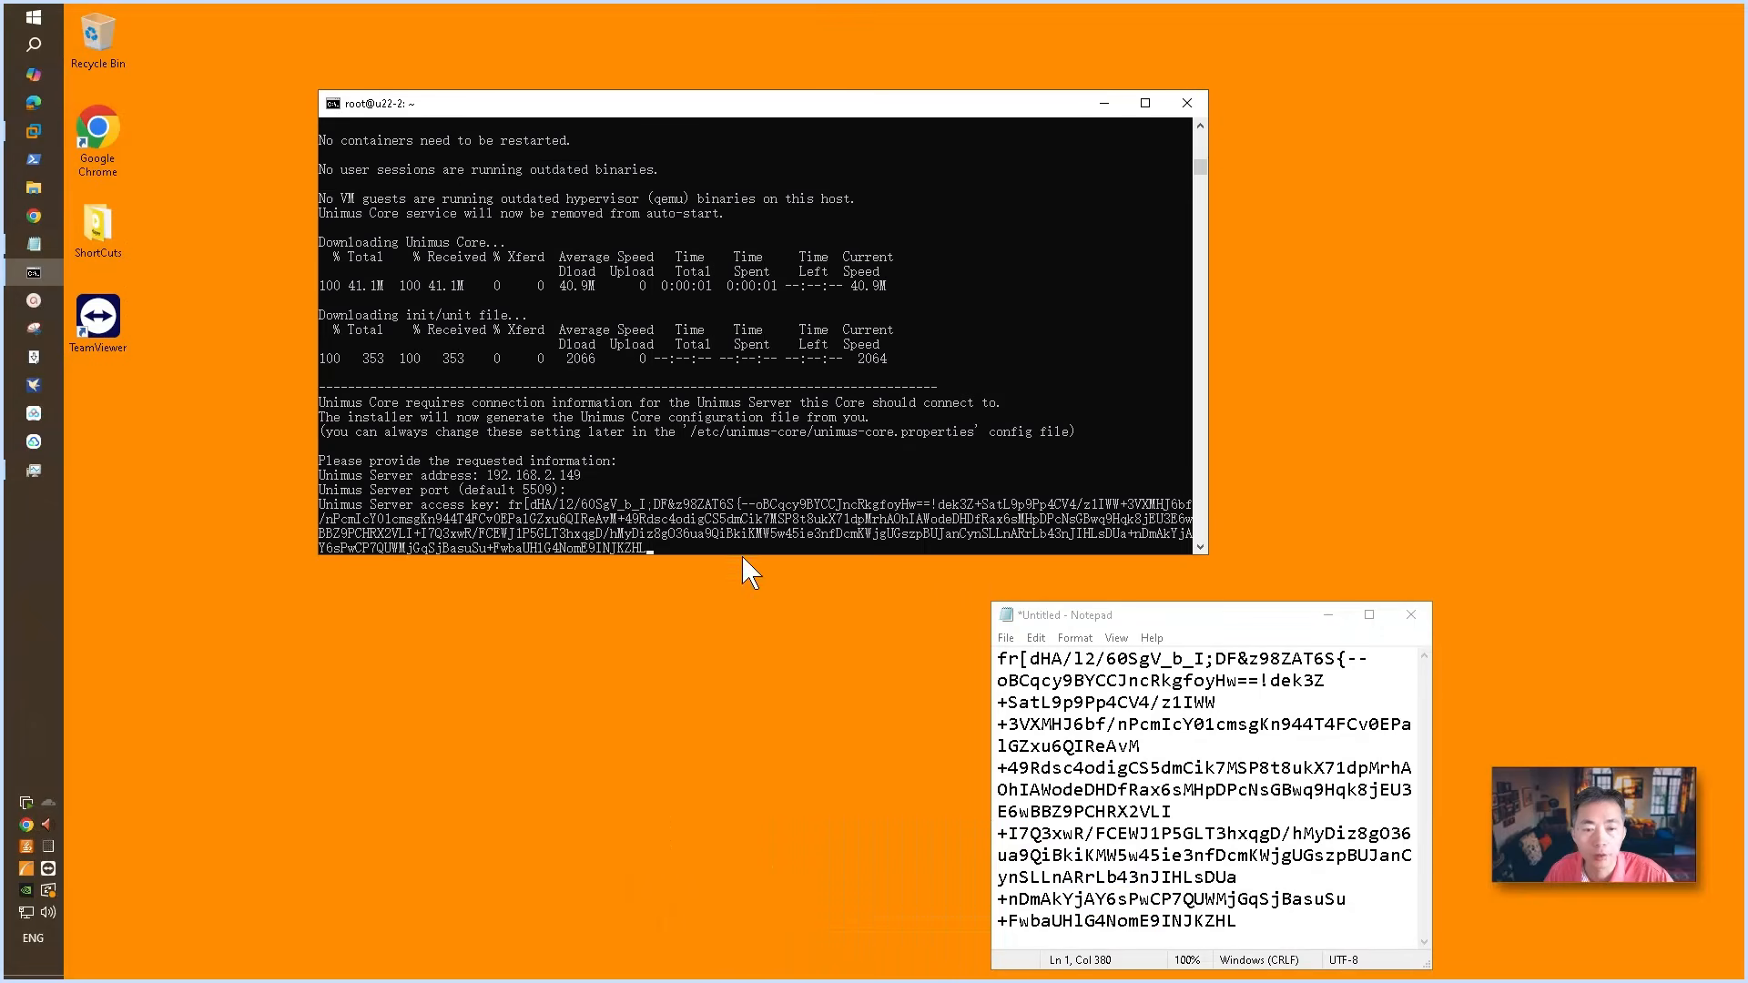
left_click(764, 462)
key("Return")
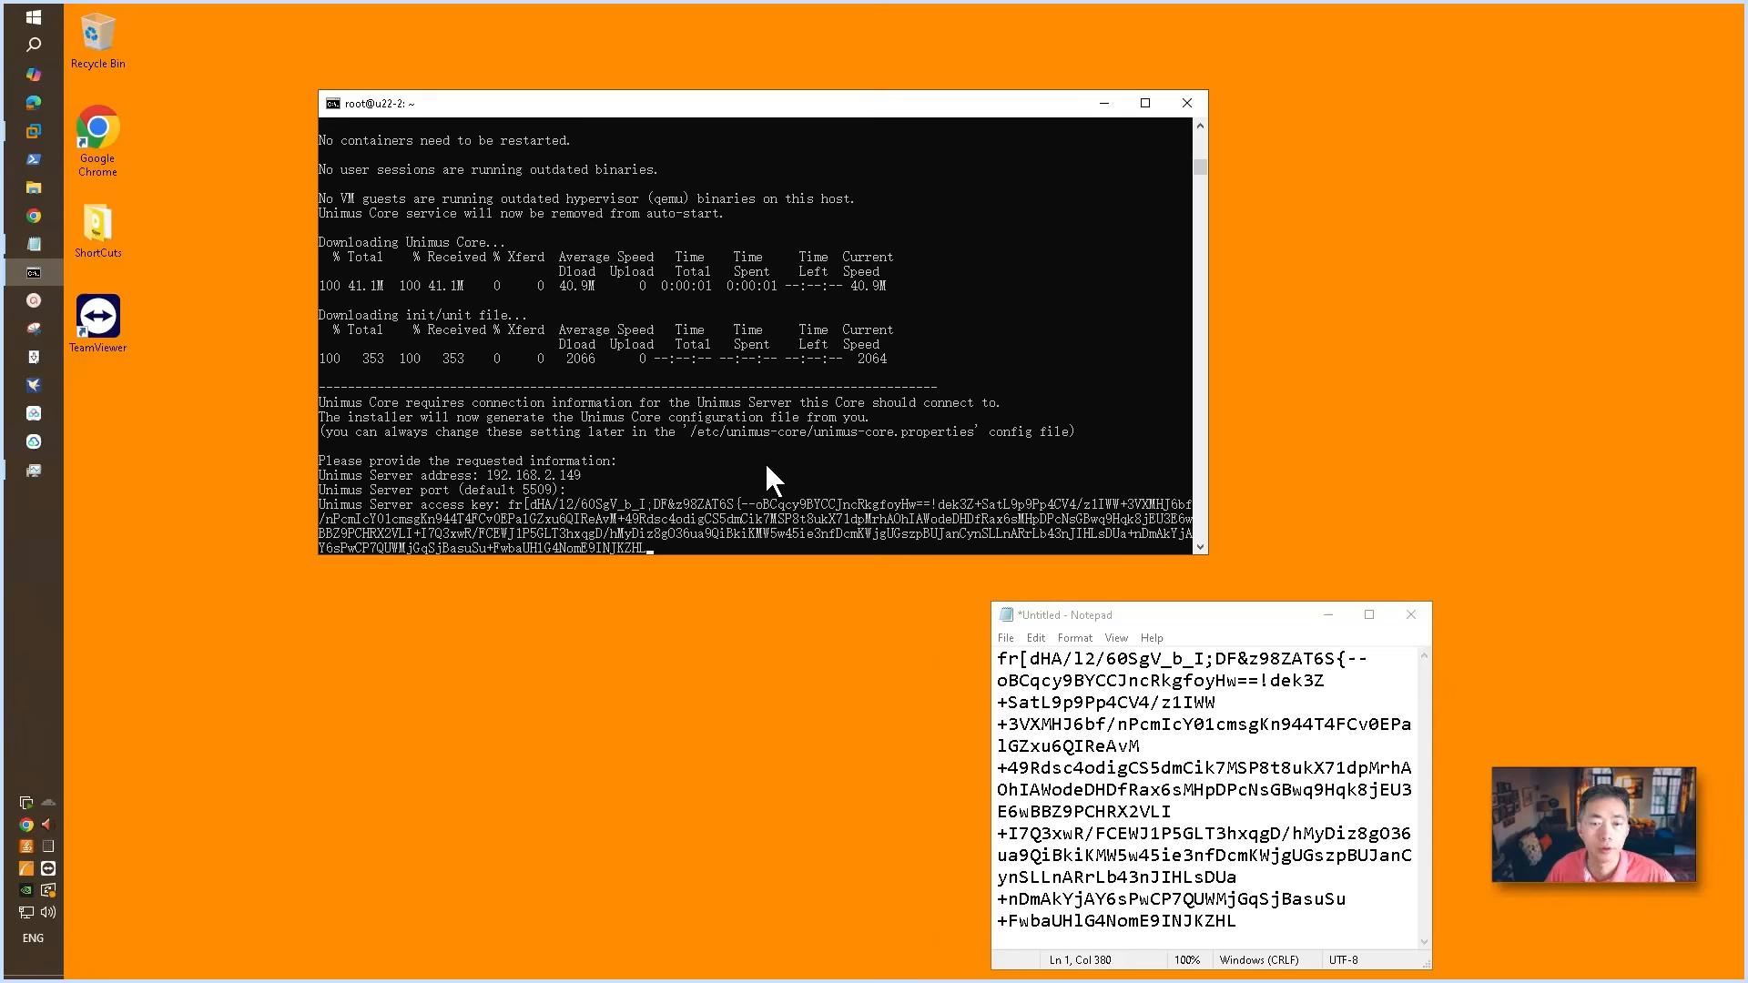
key("Return")
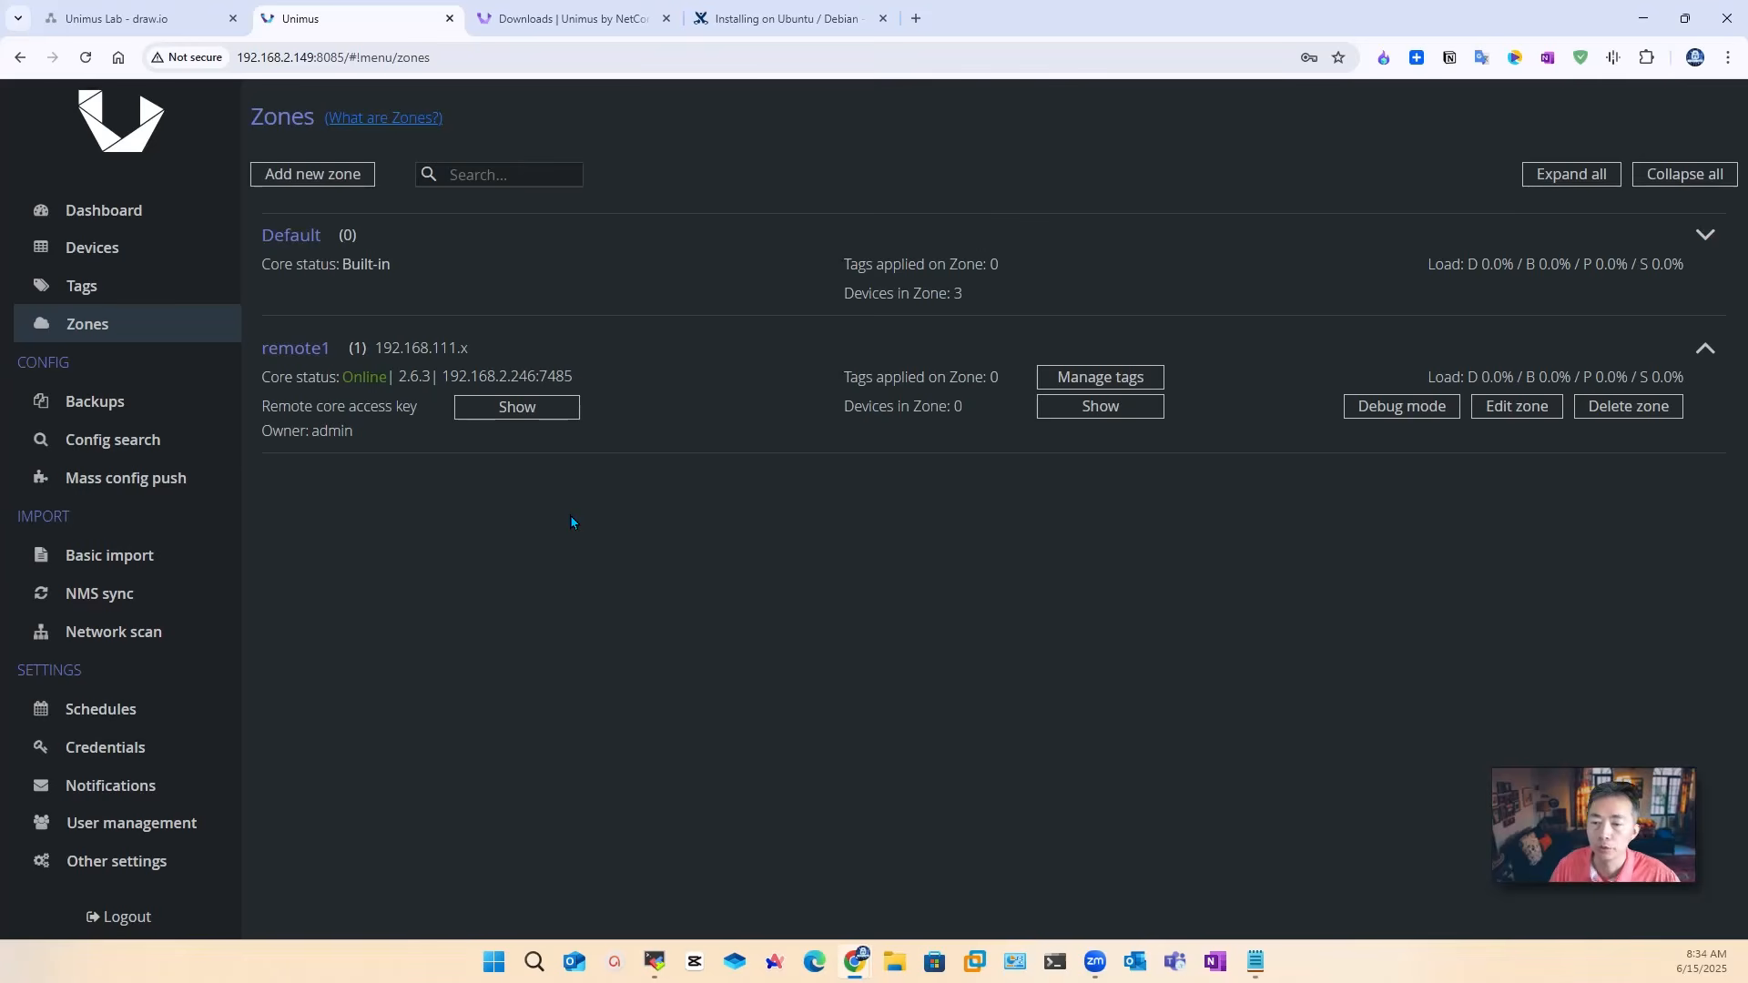
Step: Start a new network scan preset named 192.168.111.x
left_click(164, 632)
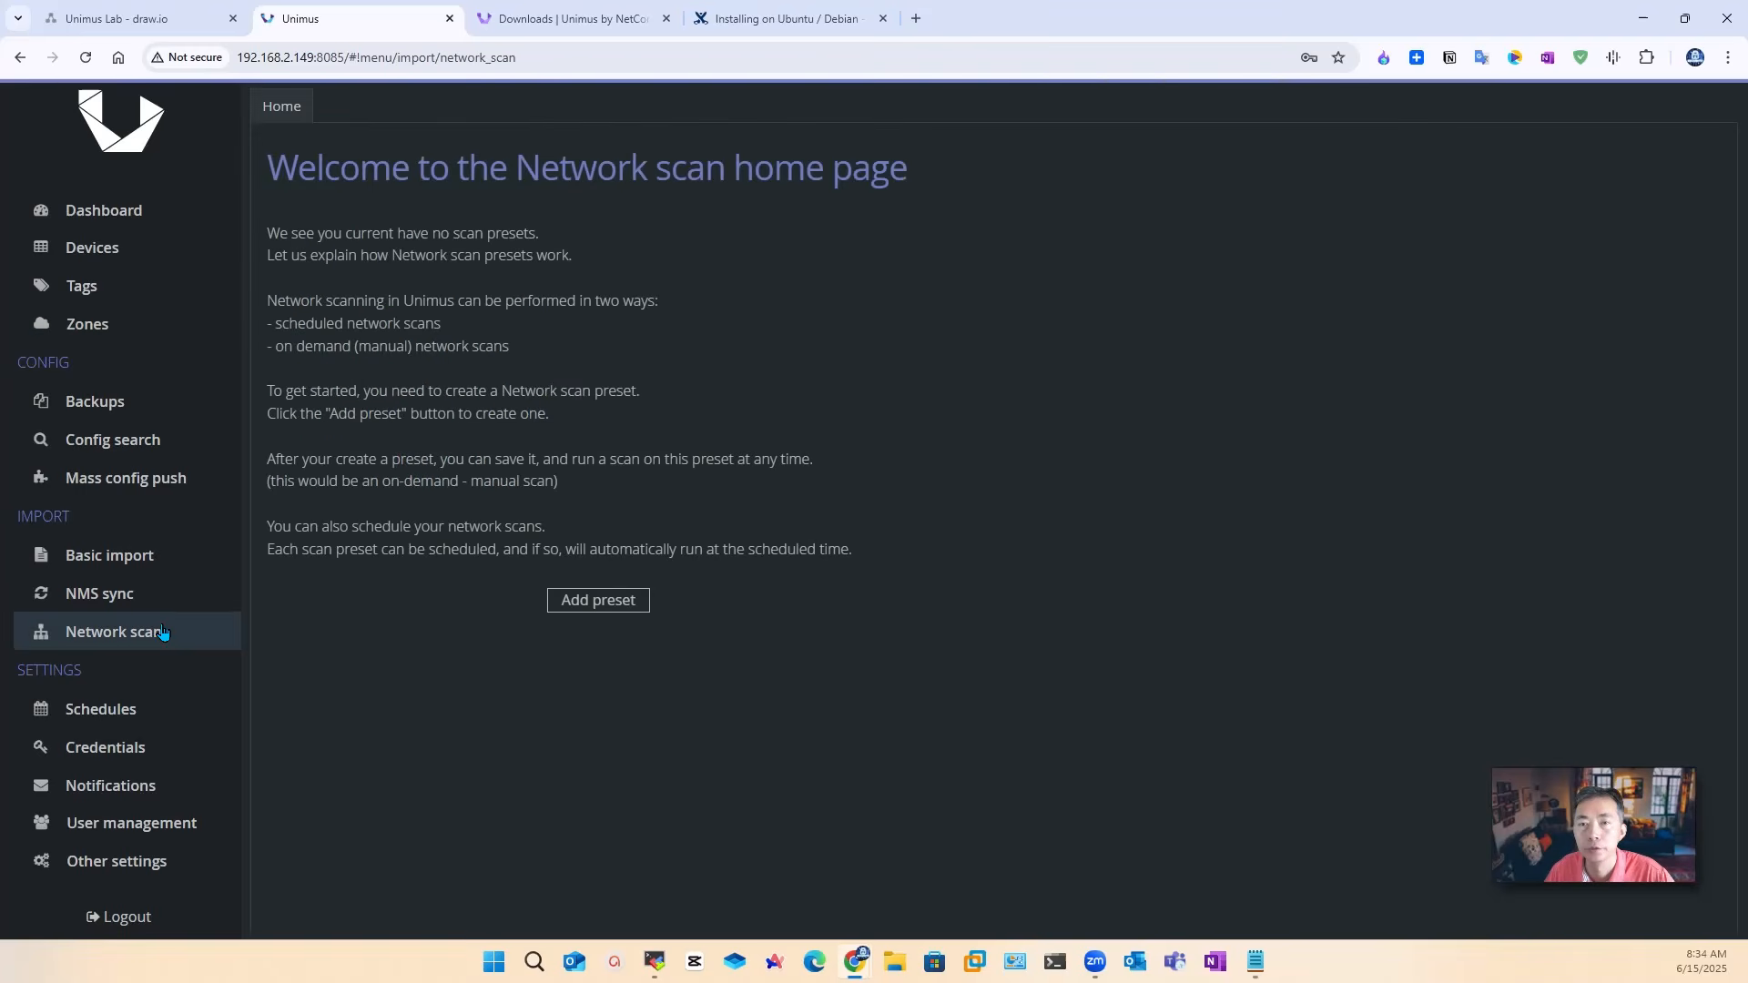
left_click(606, 603)
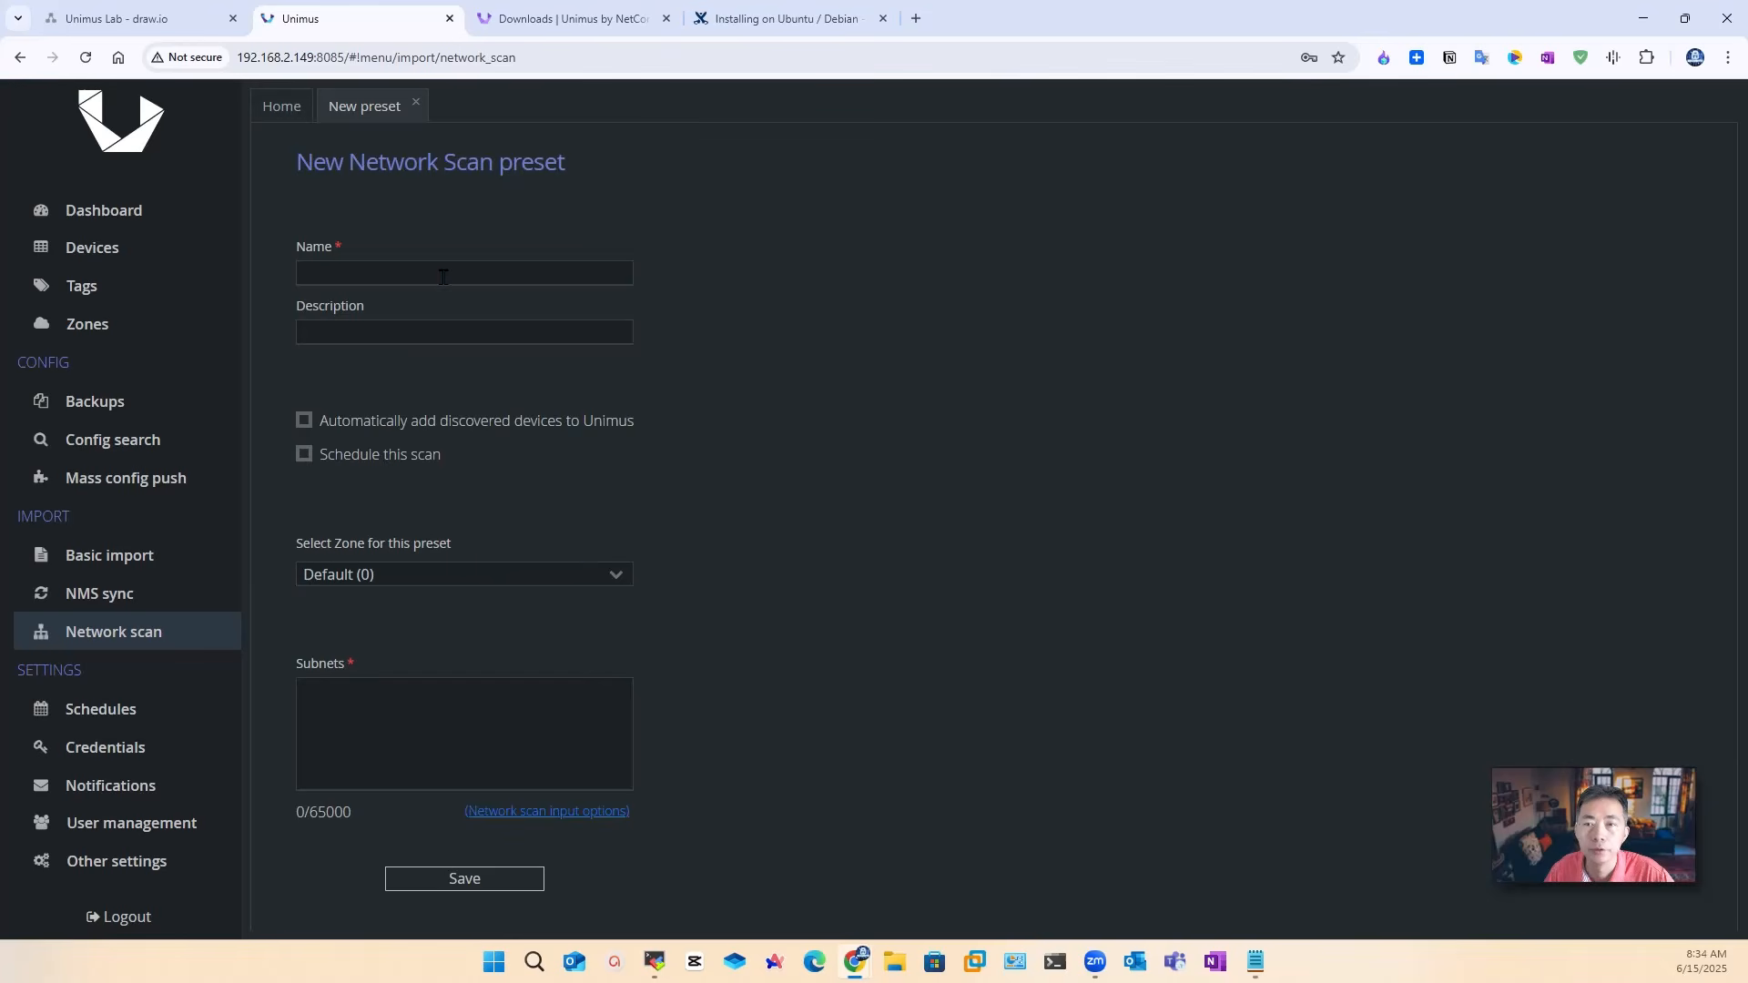
left_click(444, 275)
type("19")
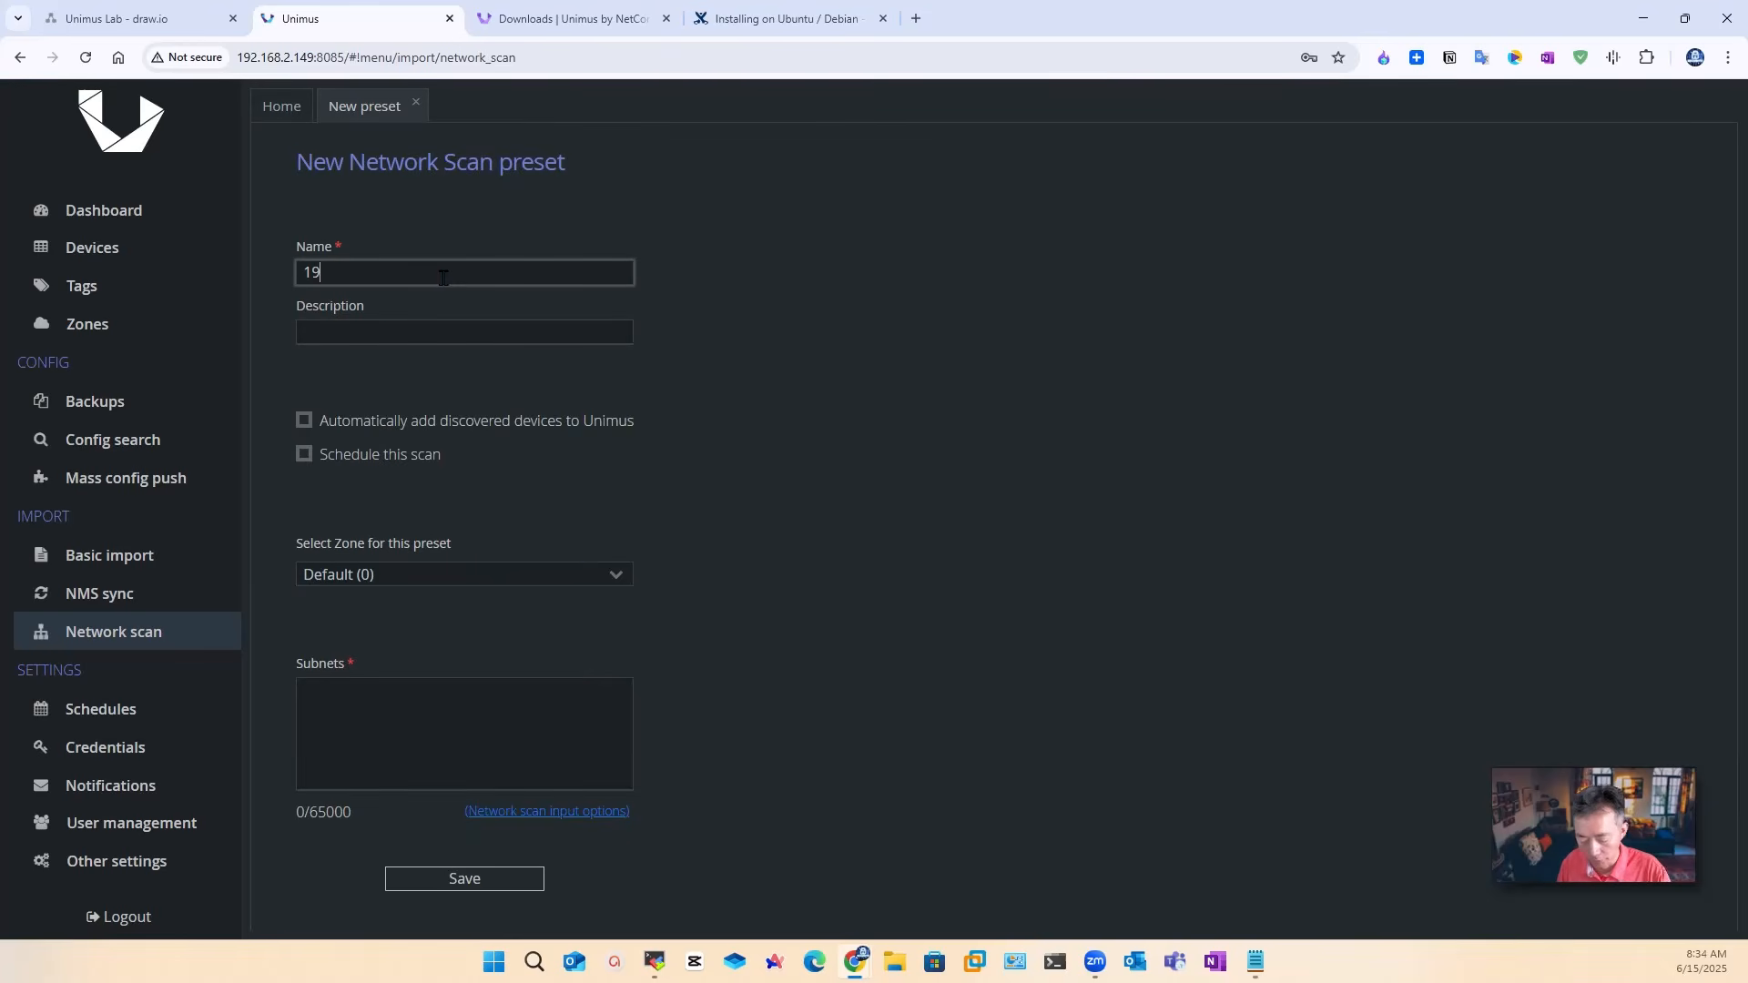
type("2.168.111")
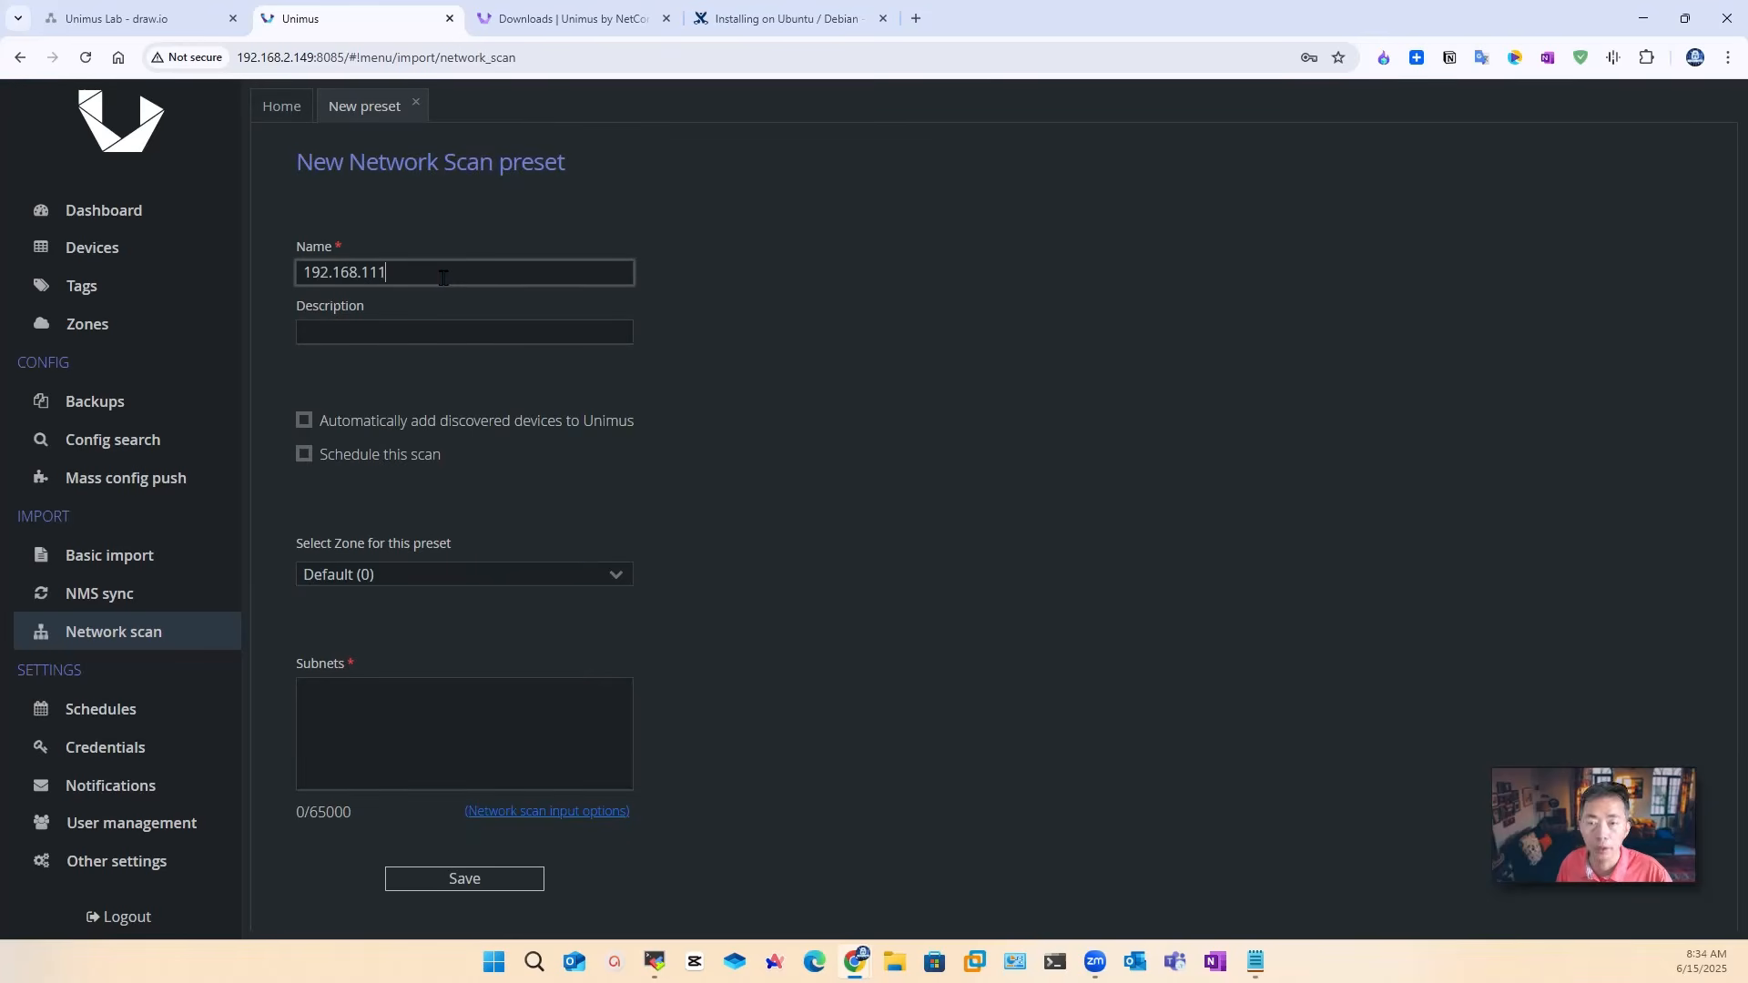
type(".x")
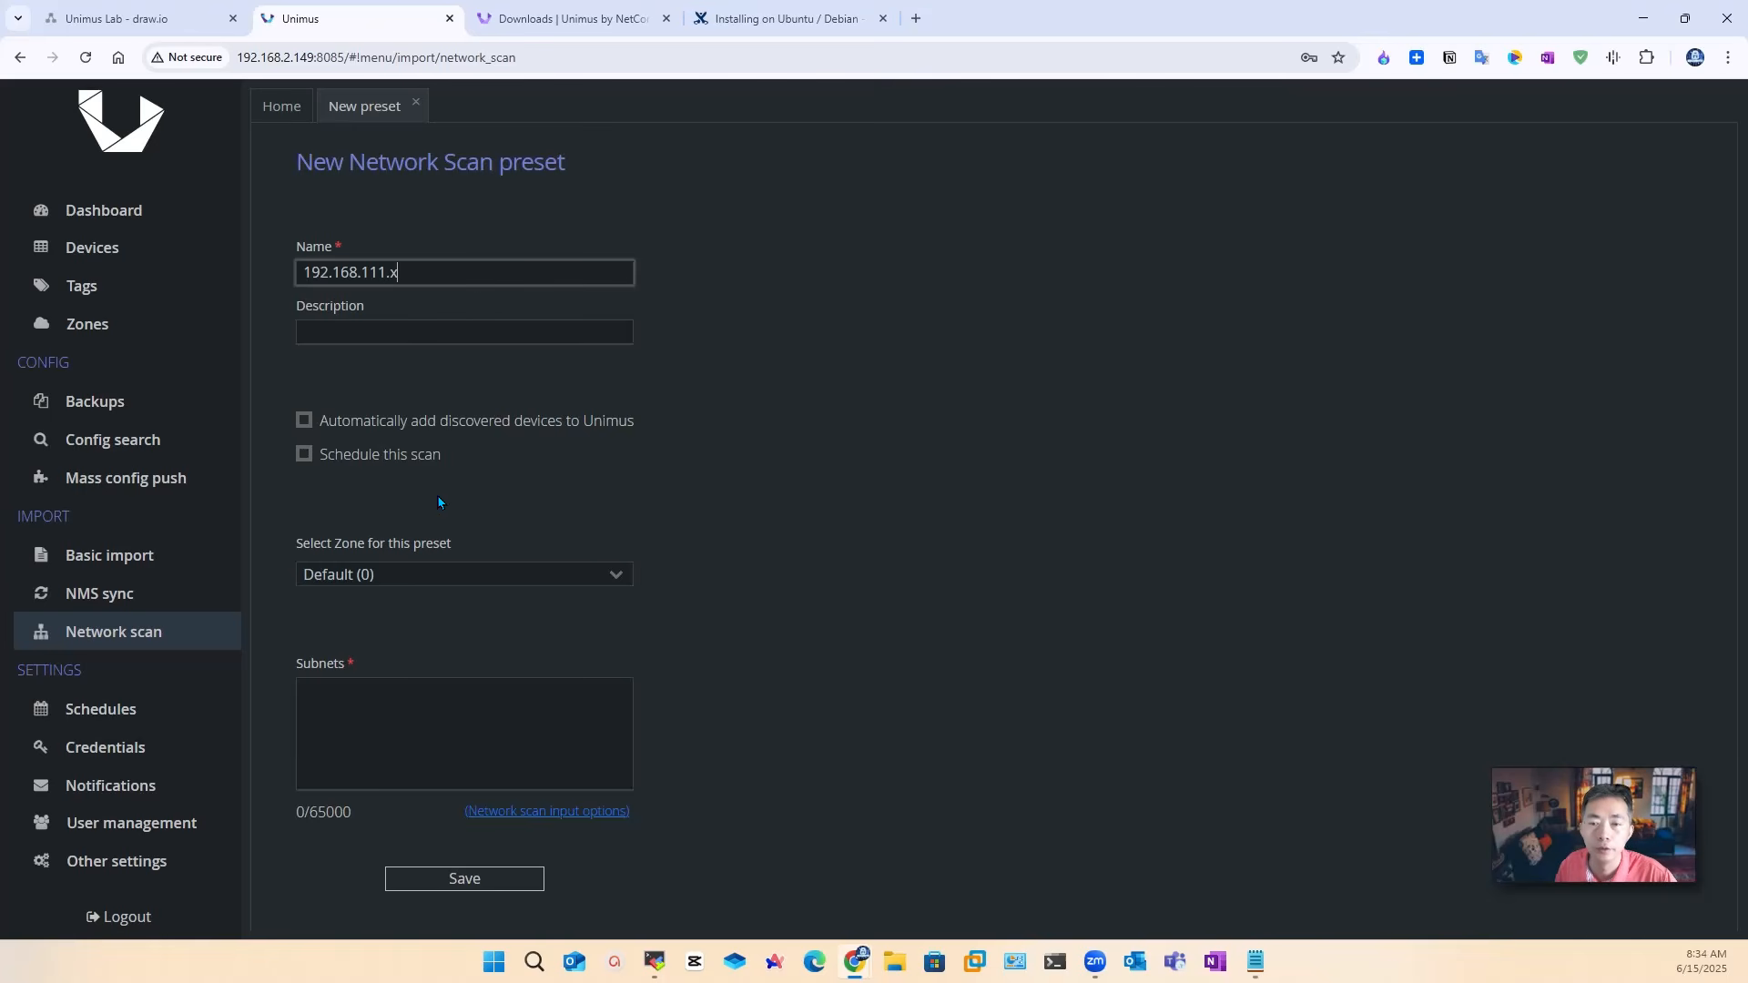
Step: Enable auto-add, schedule daily 3:00 AM, zone remote1, subnet 192.168.111.0/24, and save the preset
left_click(496, 428)
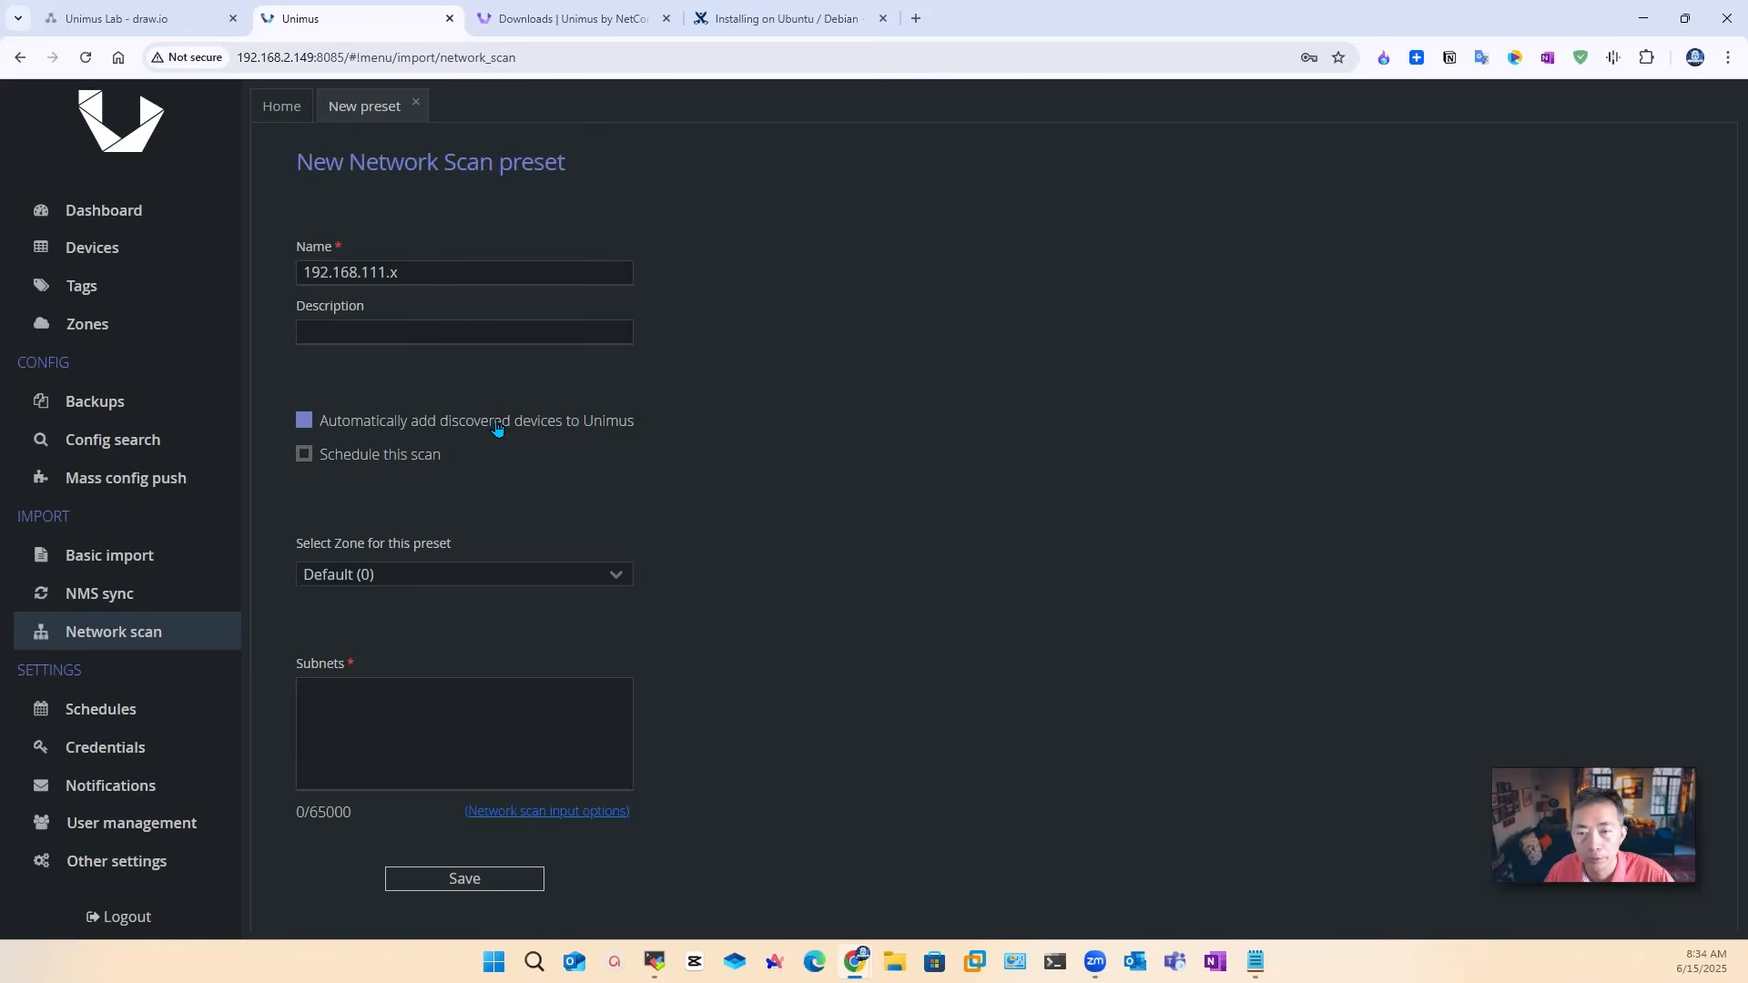
left_click(417, 458)
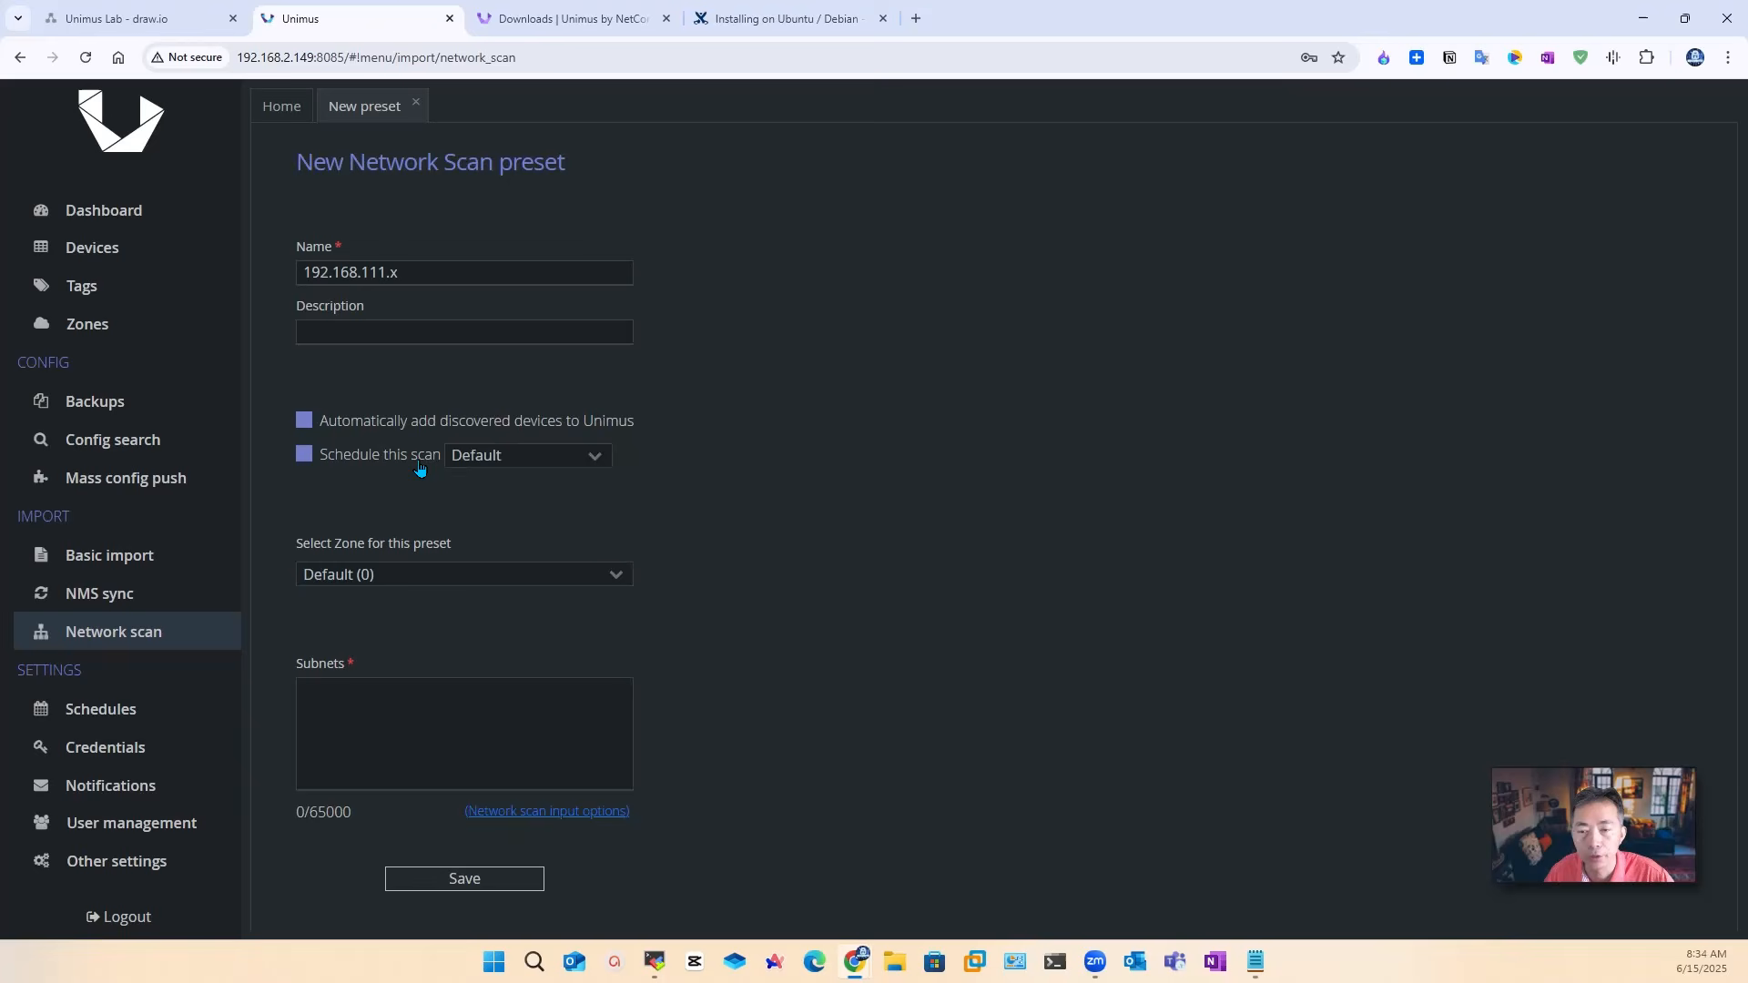
left_click(530, 470)
left_click(539, 514)
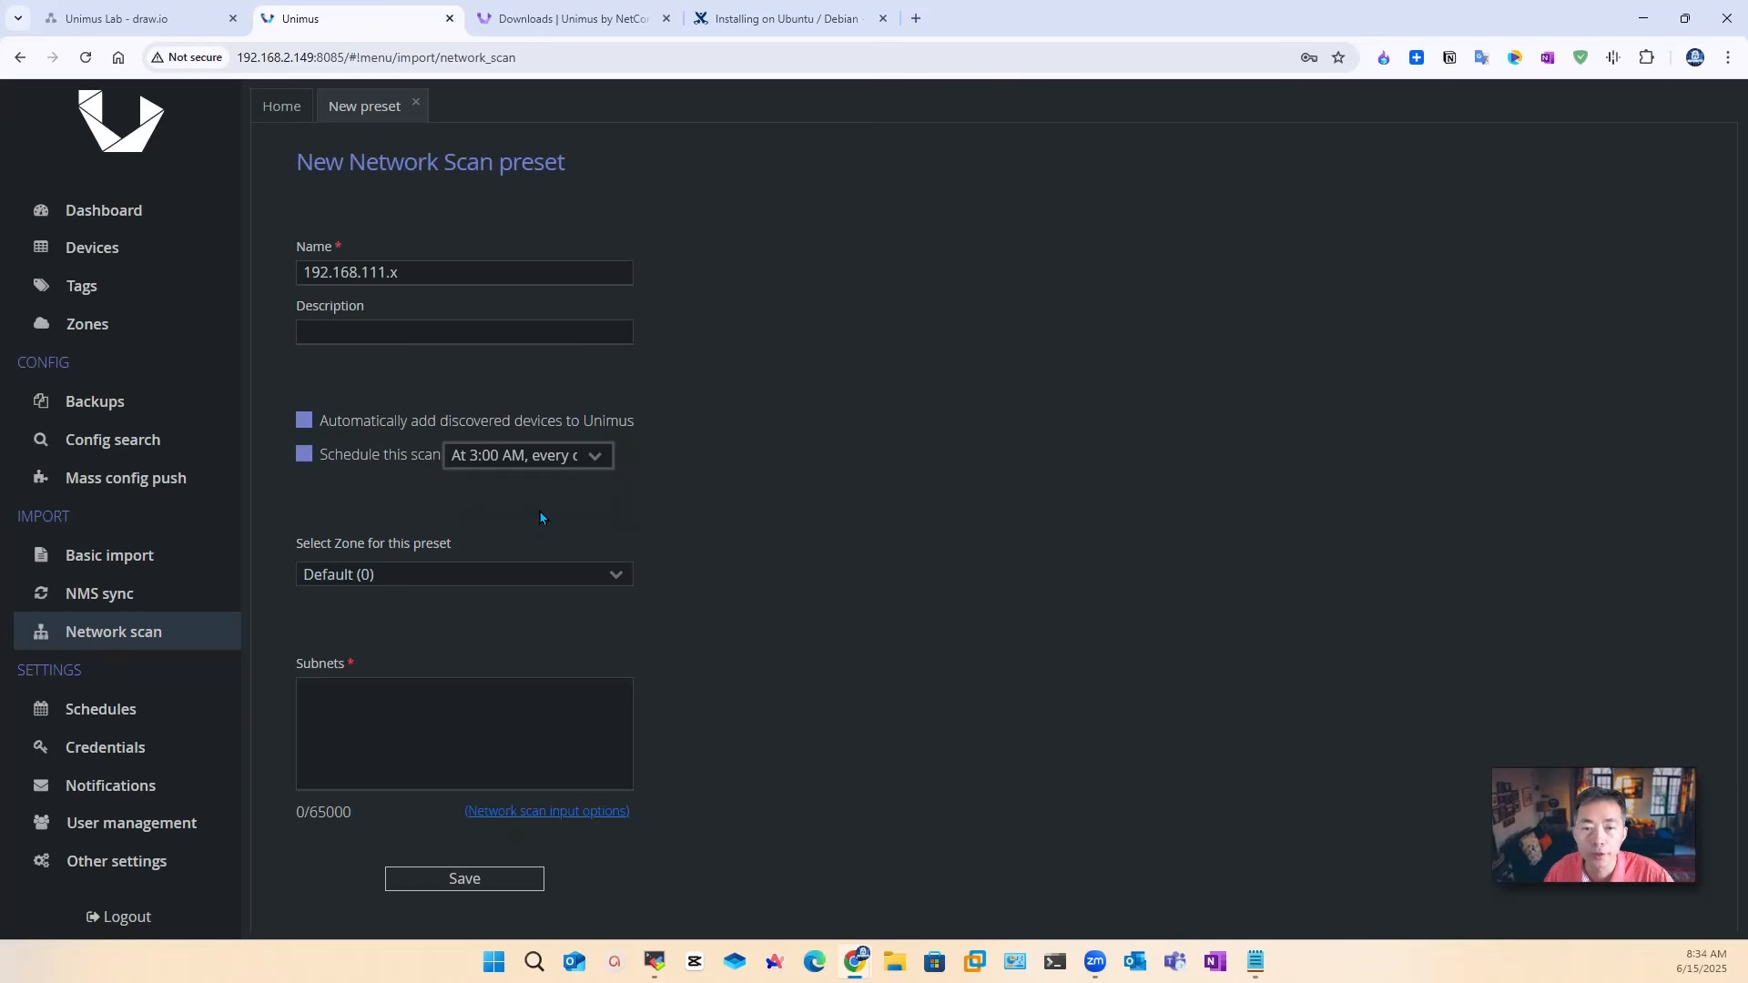
left_click(615, 574)
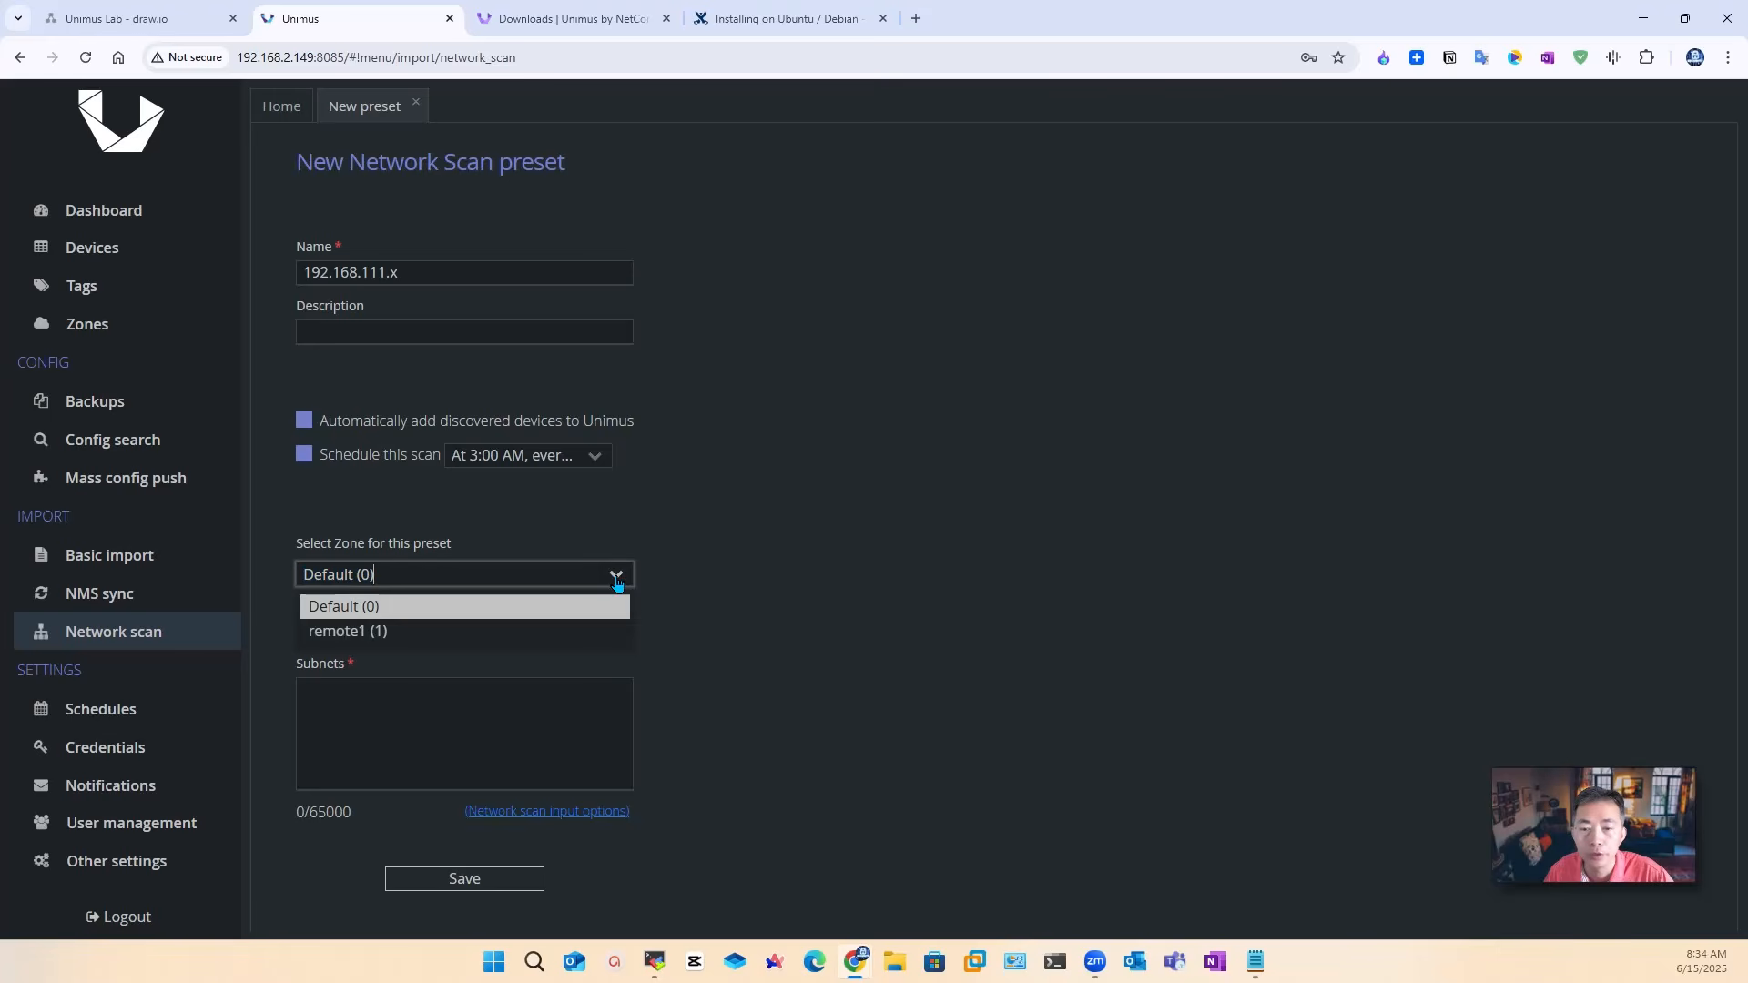
left_click(535, 629)
left_click(433, 719)
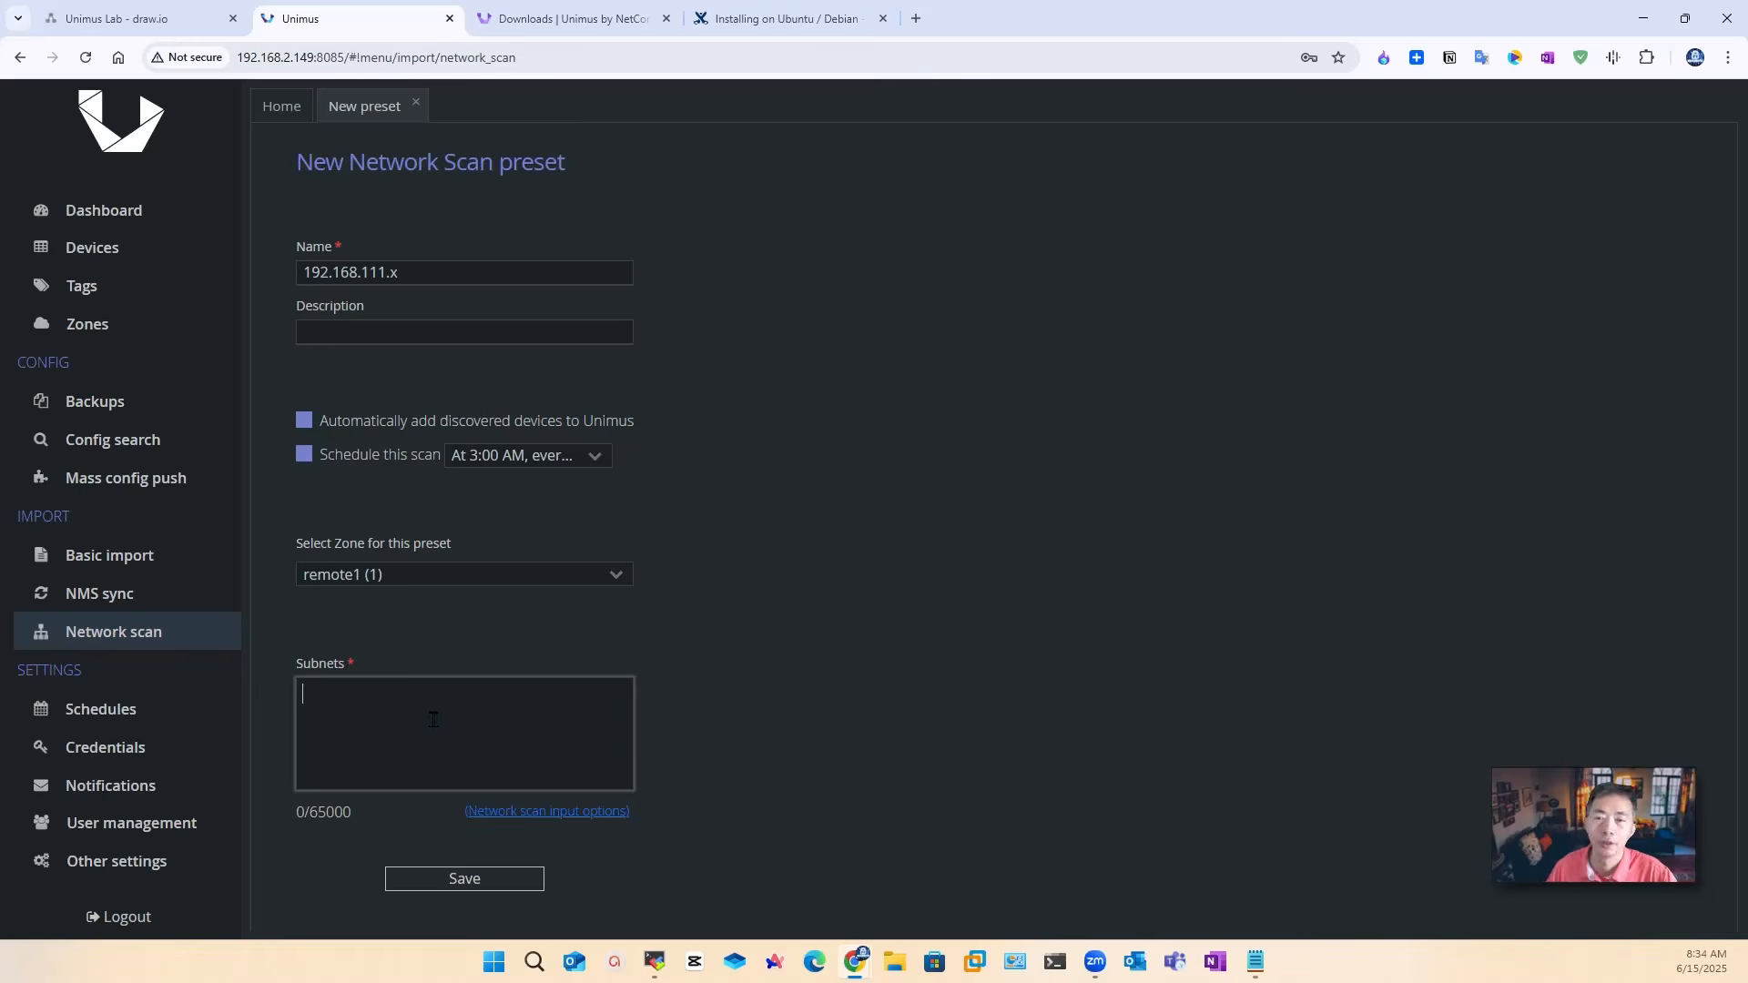
type("192.168.111.0/24")
left_click(471, 879)
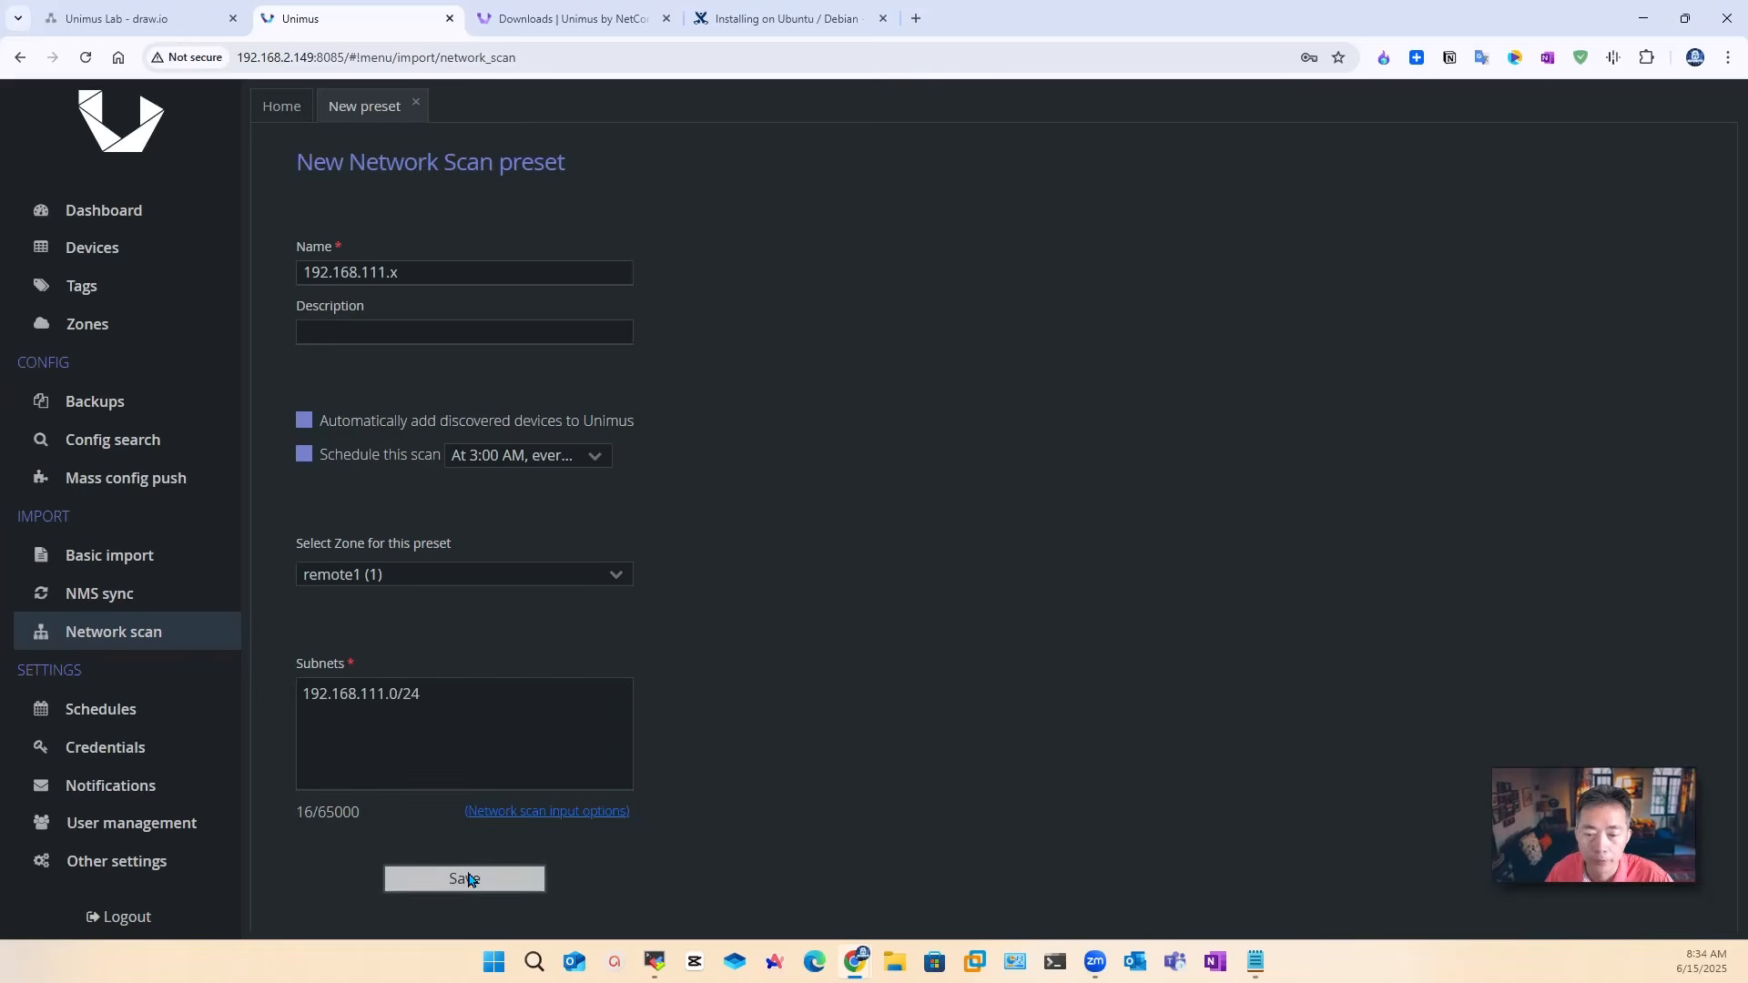